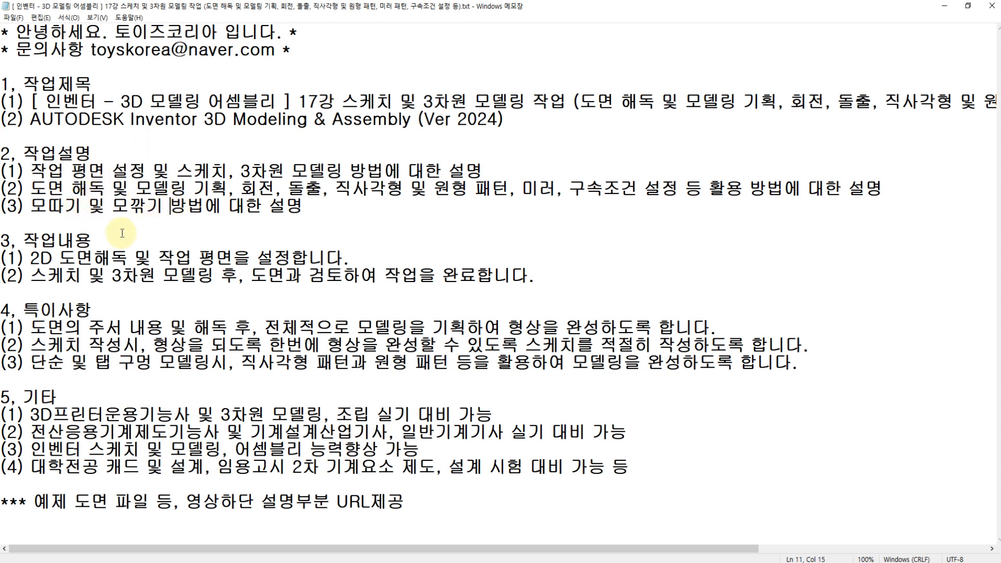
Read through the lesson notes on work content, special remarks and the provided example drawing files.
drag(30, 257, 108, 262)
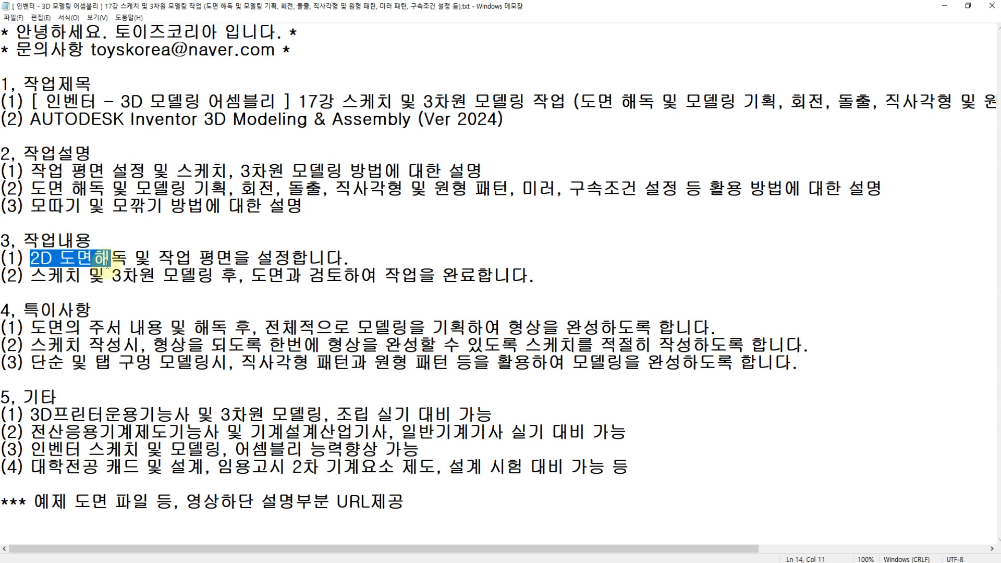
click(170, 259)
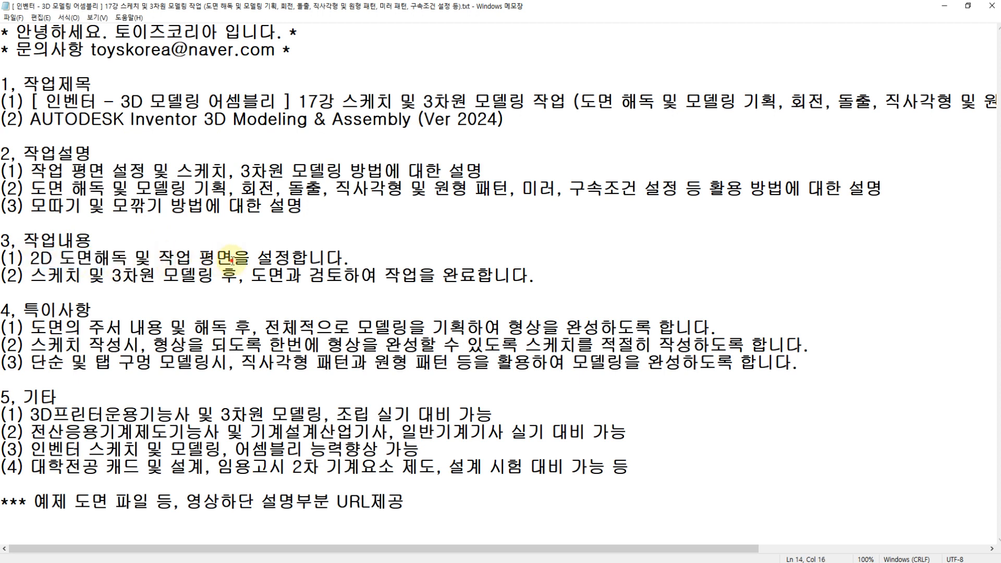
click(234, 258)
click(63, 275)
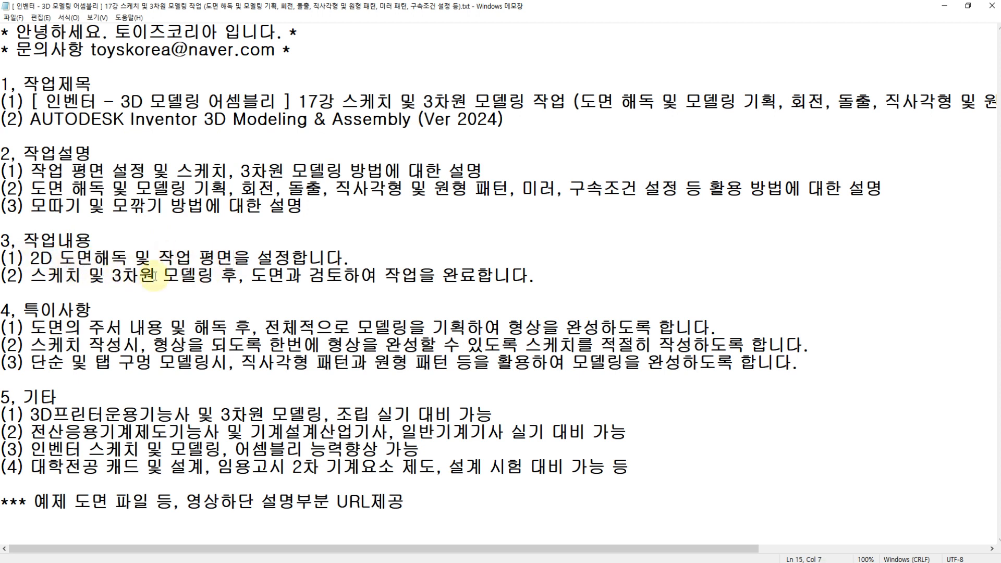
click(326, 275)
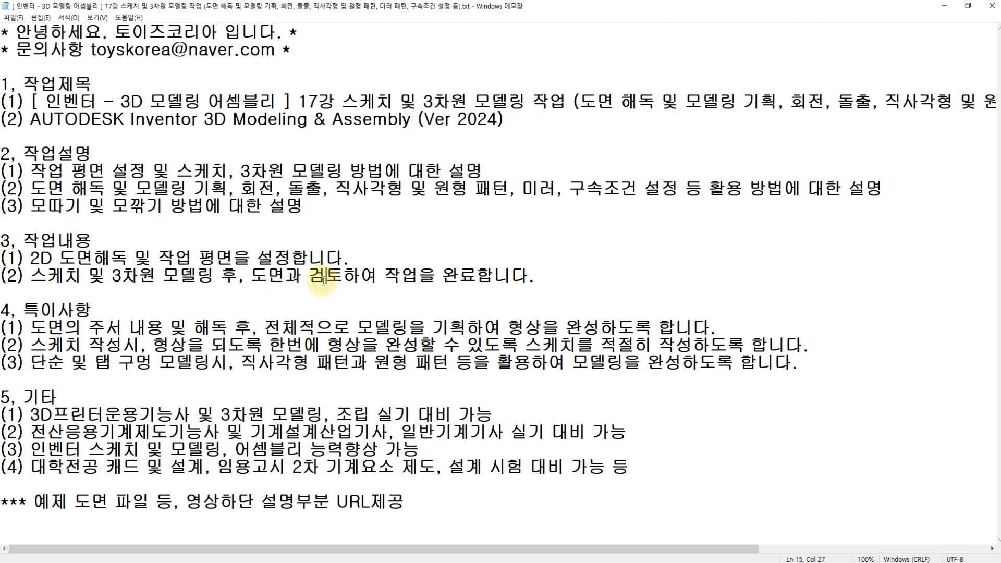
click(401, 275)
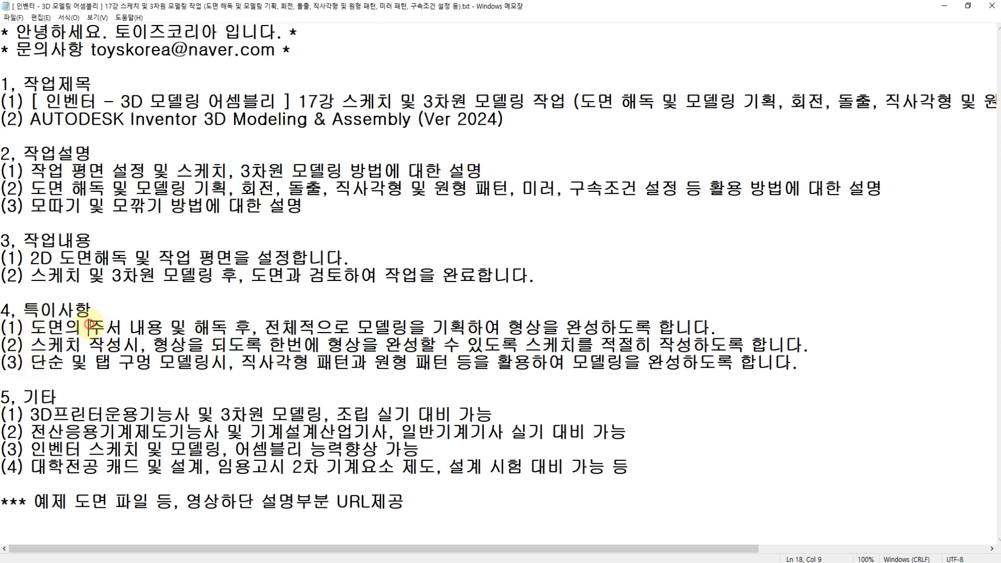
drag(90, 327, 521, 324)
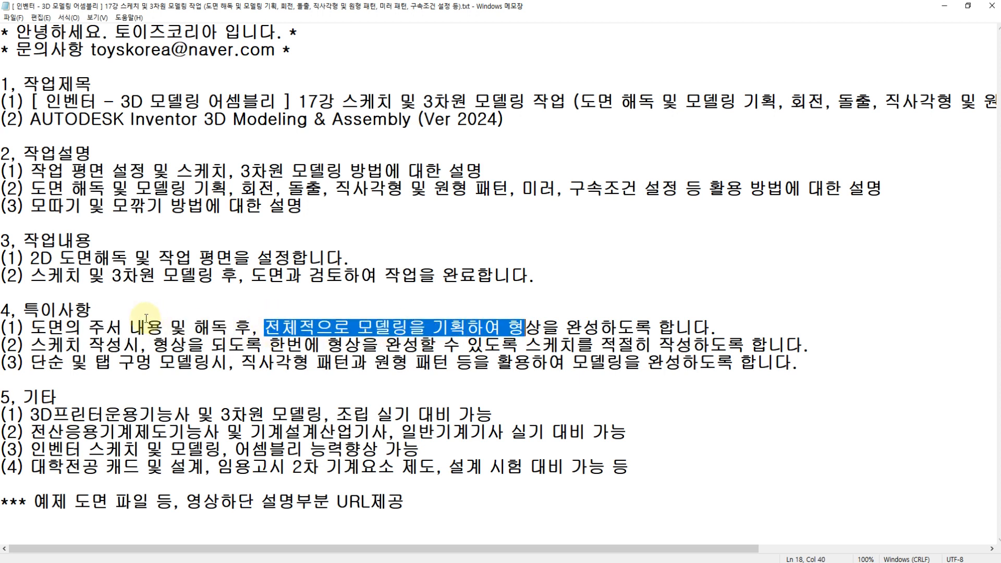
click(92, 345)
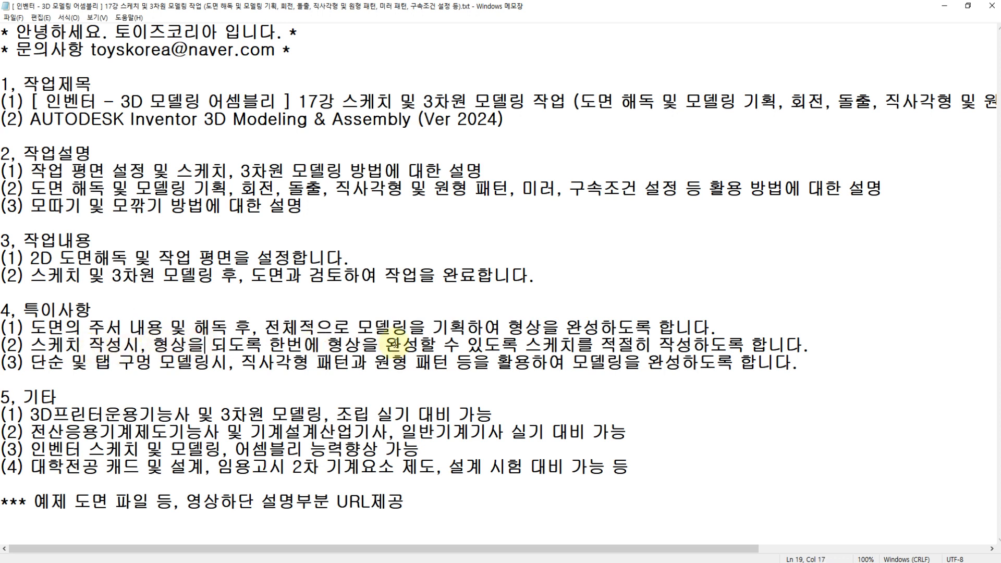
click(401, 345)
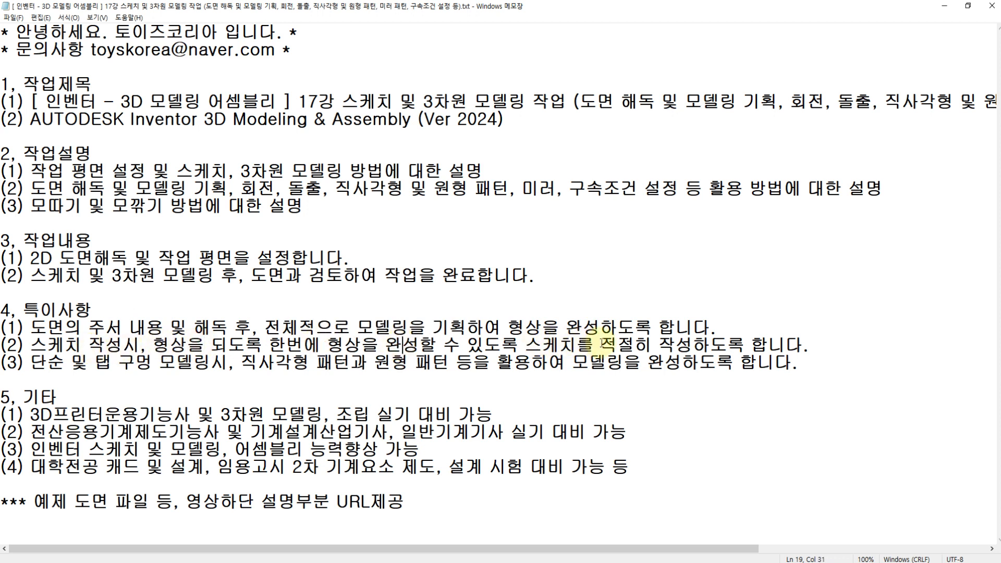
drag(603, 344, 546, 345)
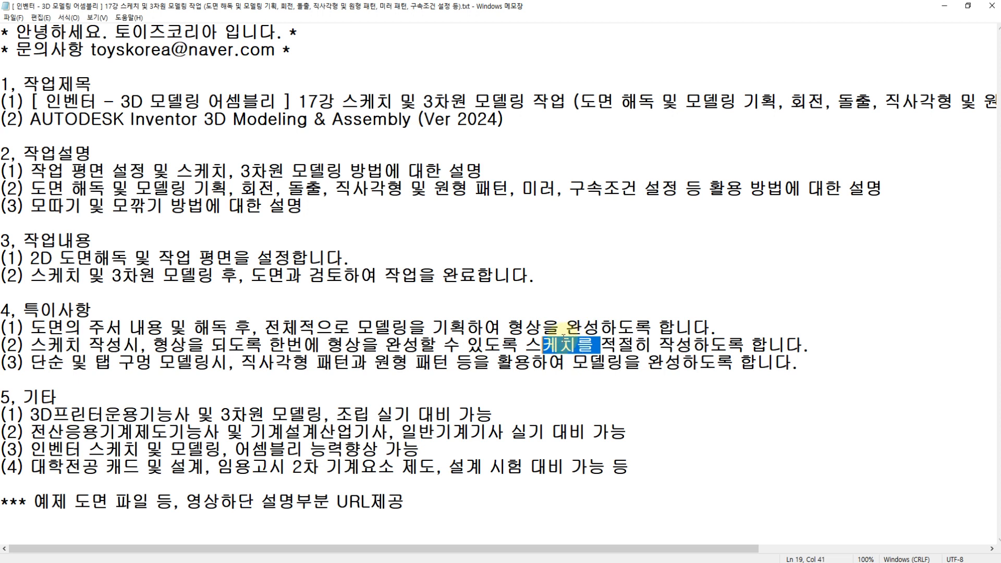
click(521, 344)
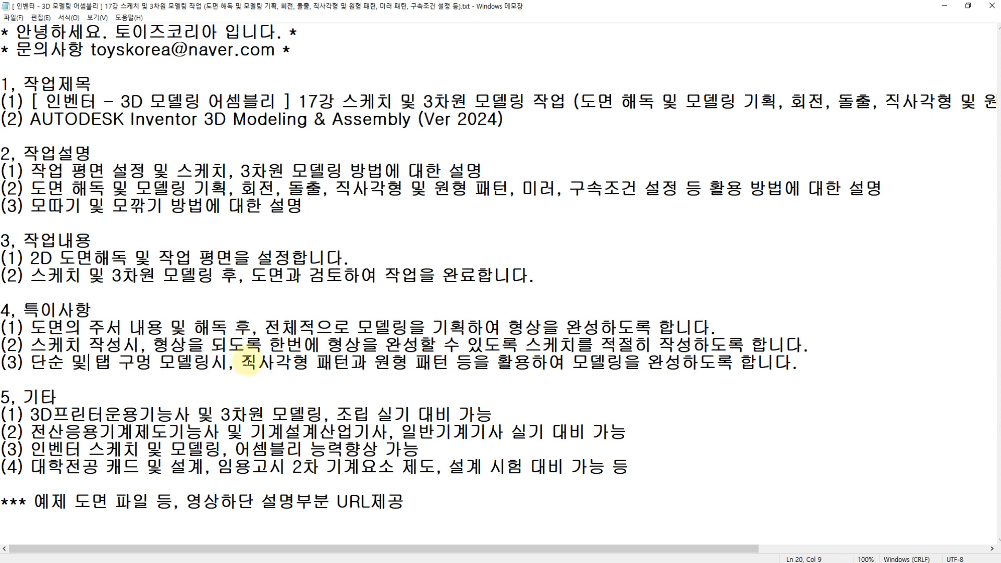
drag(249, 363, 452, 368)
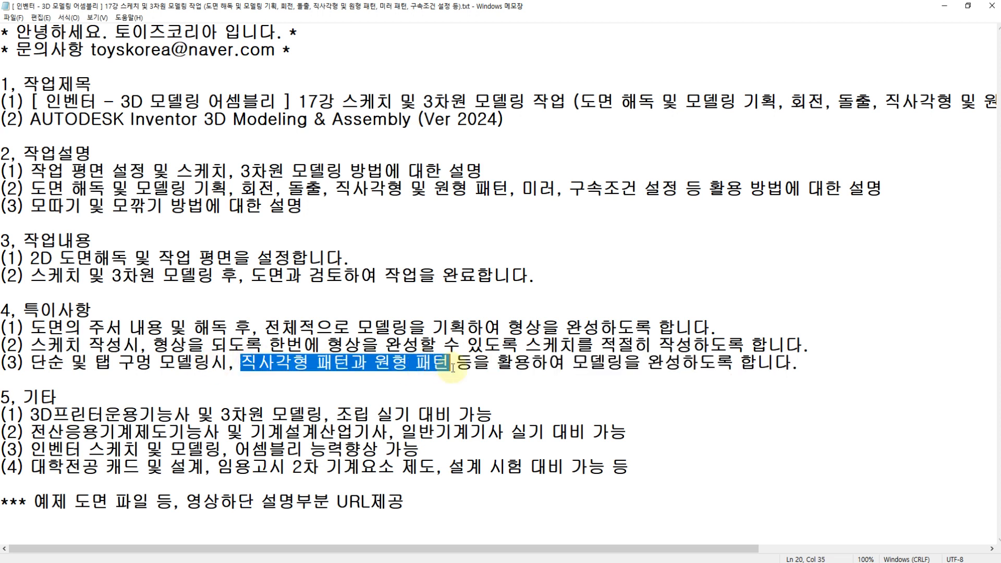
click(484, 370)
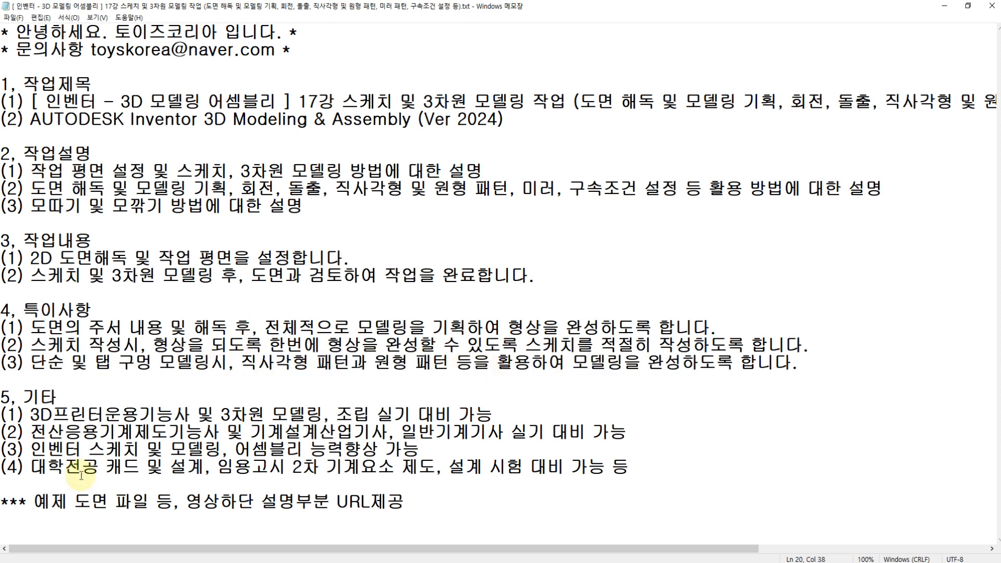
drag(33, 502, 405, 503)
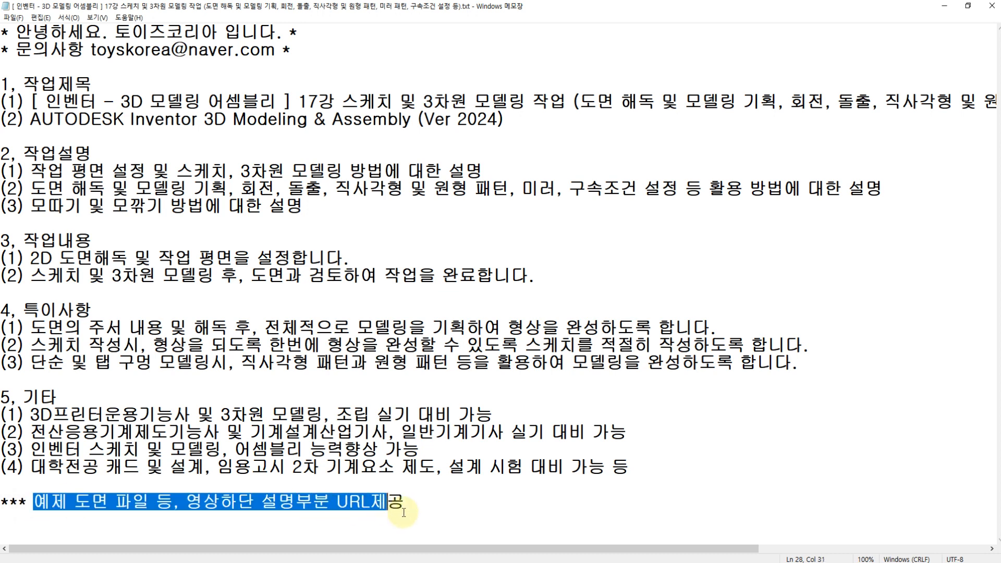
click(117, 85)
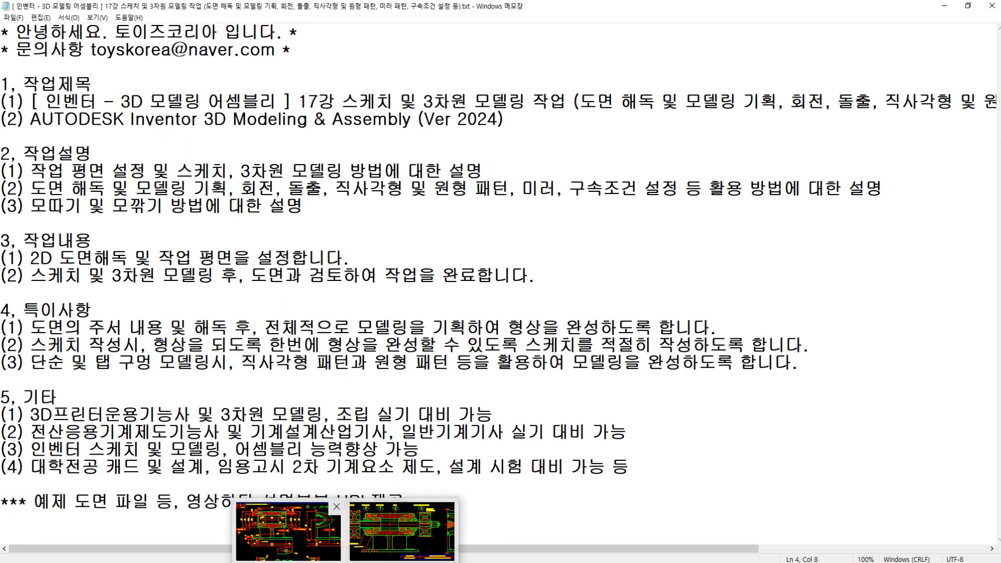
Switch to AutoCAD and examine the main body's views and the parts list in the 동력전달장치-TK009(해답).dwg drawing.
key(alt+Tab)
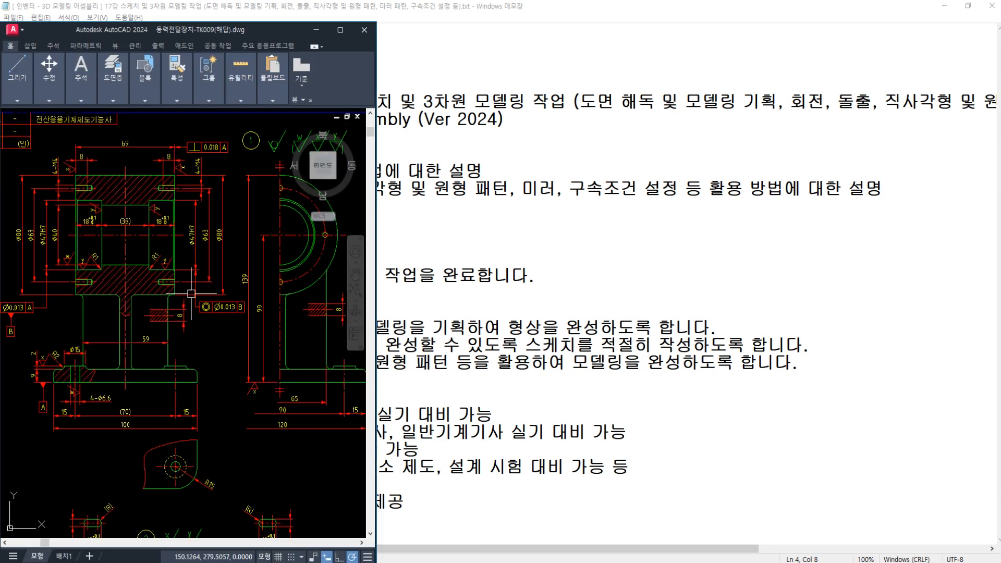
scroll(260, 416, down, 3)
scroll(263, 401, up, 5)
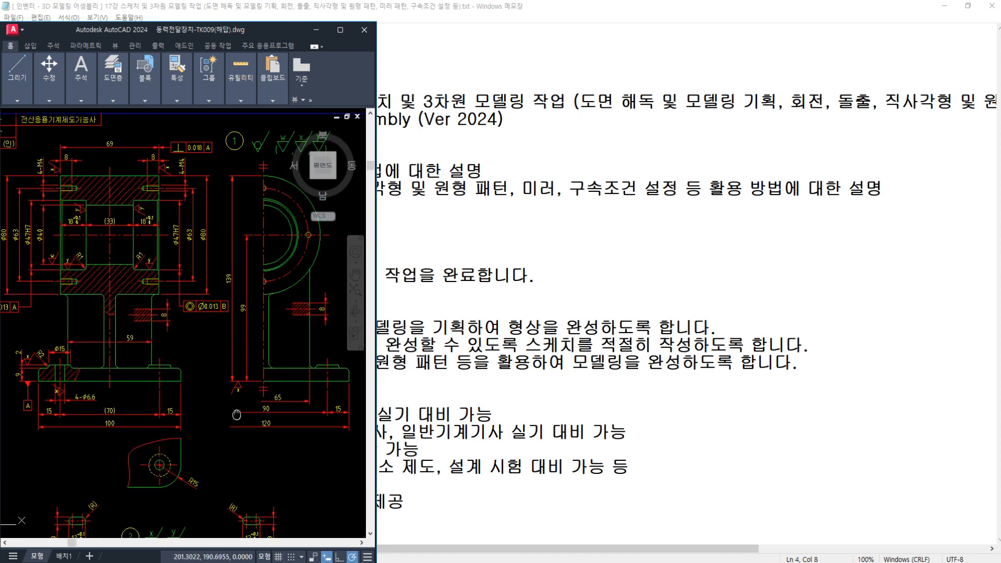
scroll(266, 385, down, 3)
scroll(156, 292, up, 3)
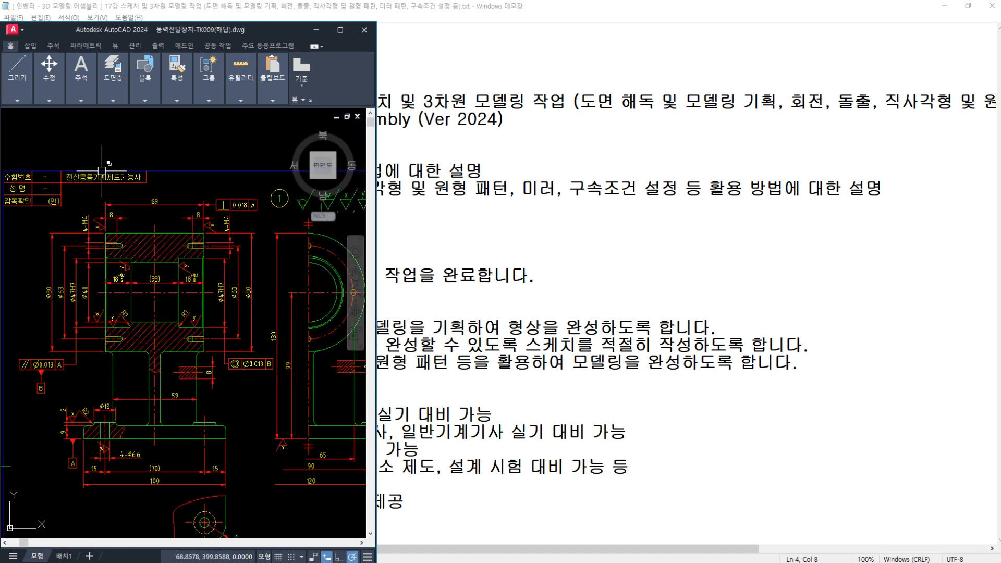
middle_drag(135, 242, 101, 222)
mouse_move(237, 337)
middle_down()
mouse_move(185, 311)
mouse_move(182, 339)
mouse_move(99, 345)
middle_up()
scroll(227, 416, up, 2)
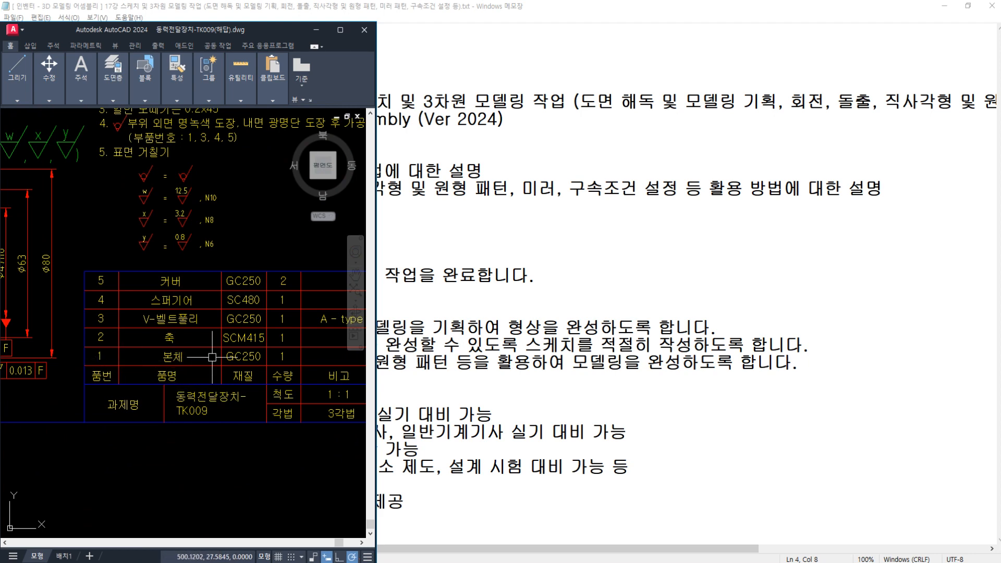
scroll(213, 358, down, 4)
middle_drag(198, 313, 203, 323)
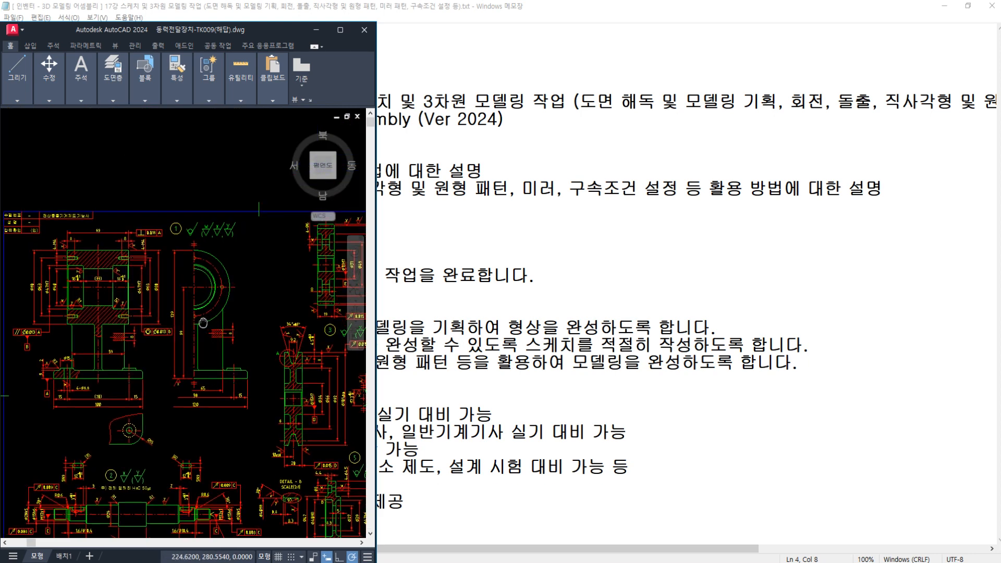
scroll(112, 342, up, 3)
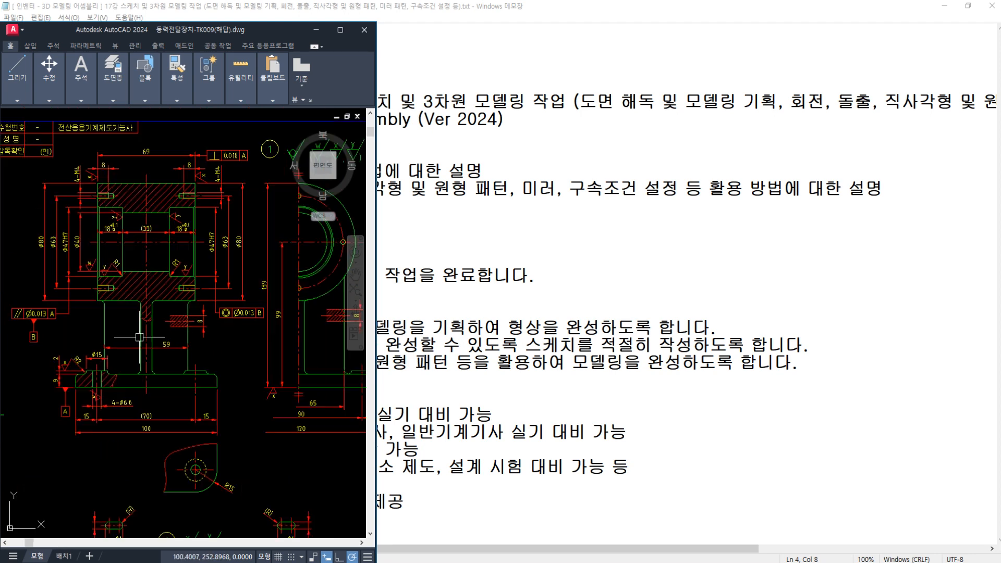
Bring up Inventor beside AutoCAD and check the body's place in the 동력전달장치-TK009(문제).dwg assembly drawing before returning to the answer drawing.
click(500, 562)
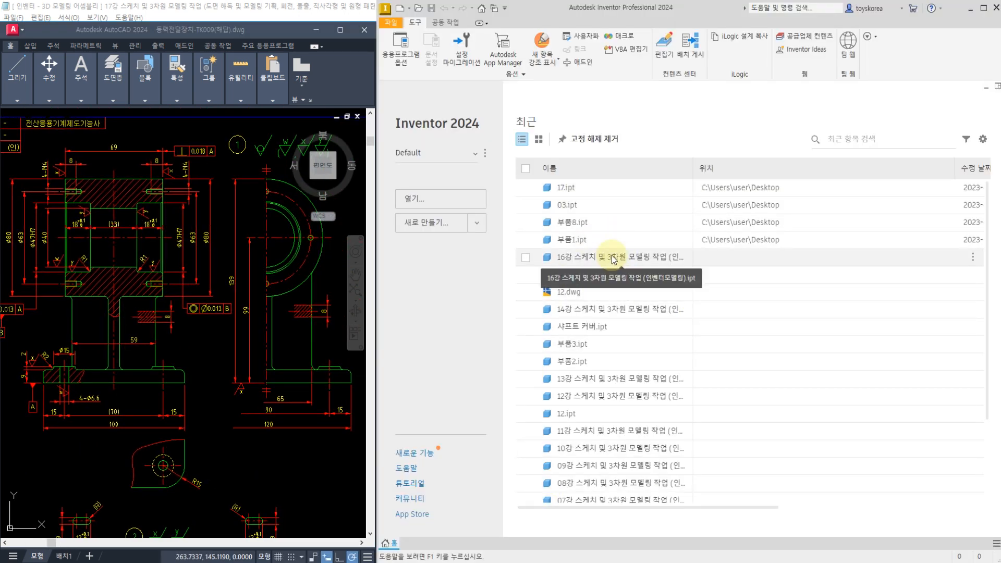
key(ctrl+Tab)
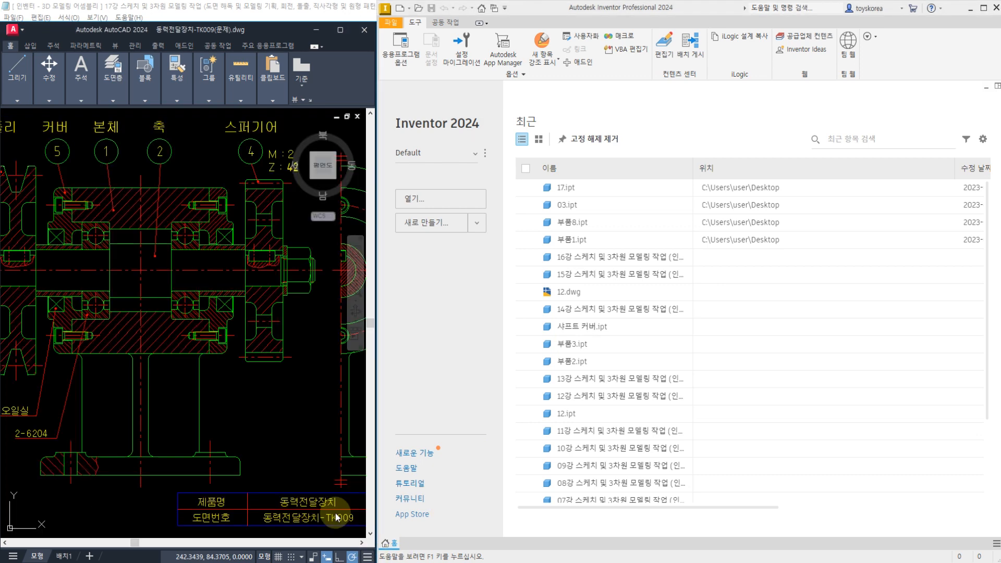
middle_drag(194, 299, 221, 306)
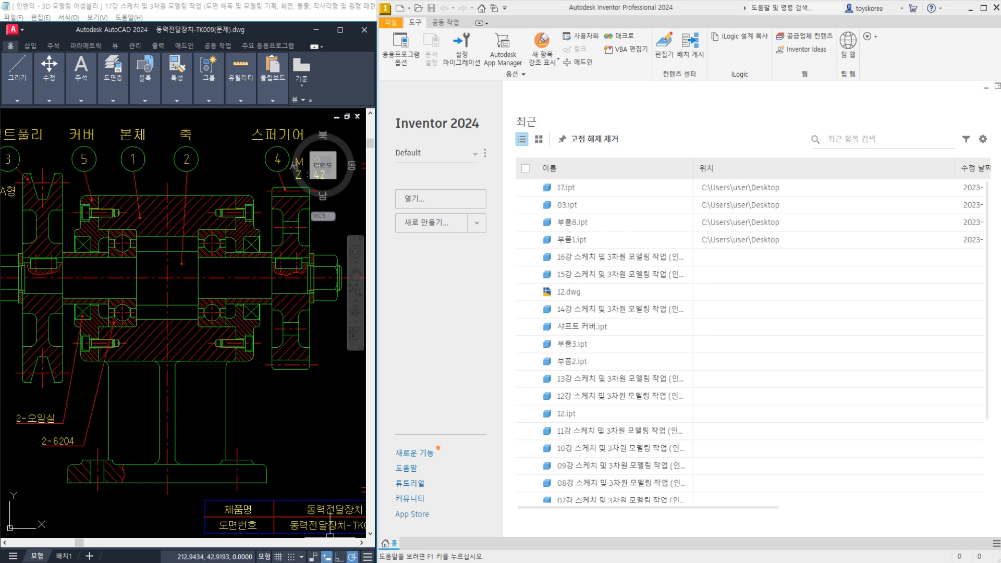
key(ctrl+Tab)
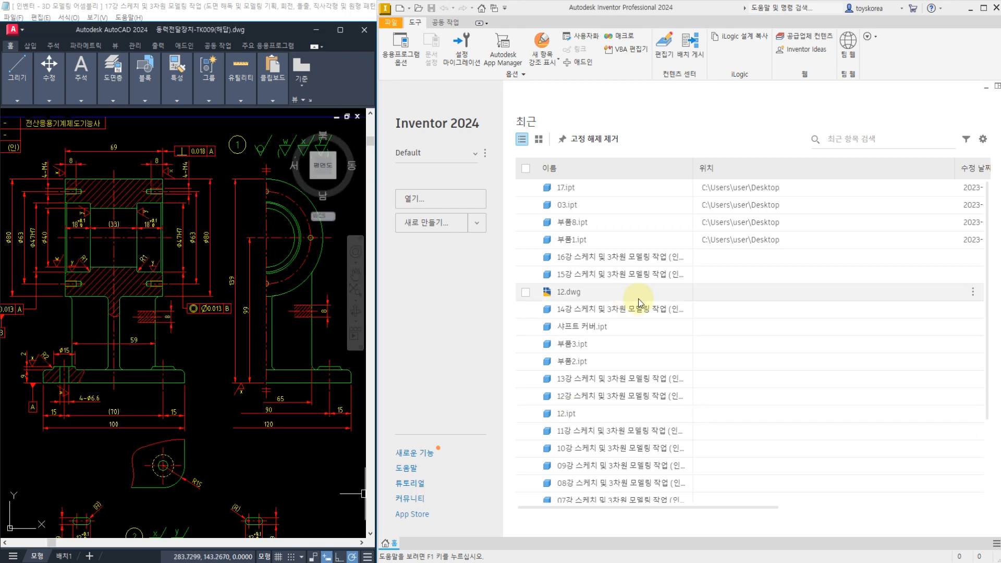
click(203, 346)
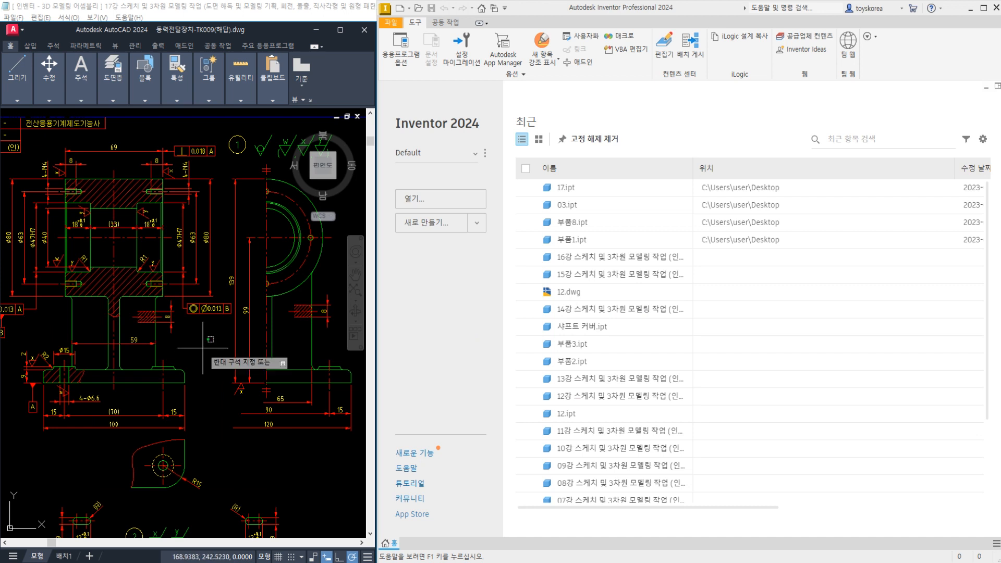
click(210, 342)
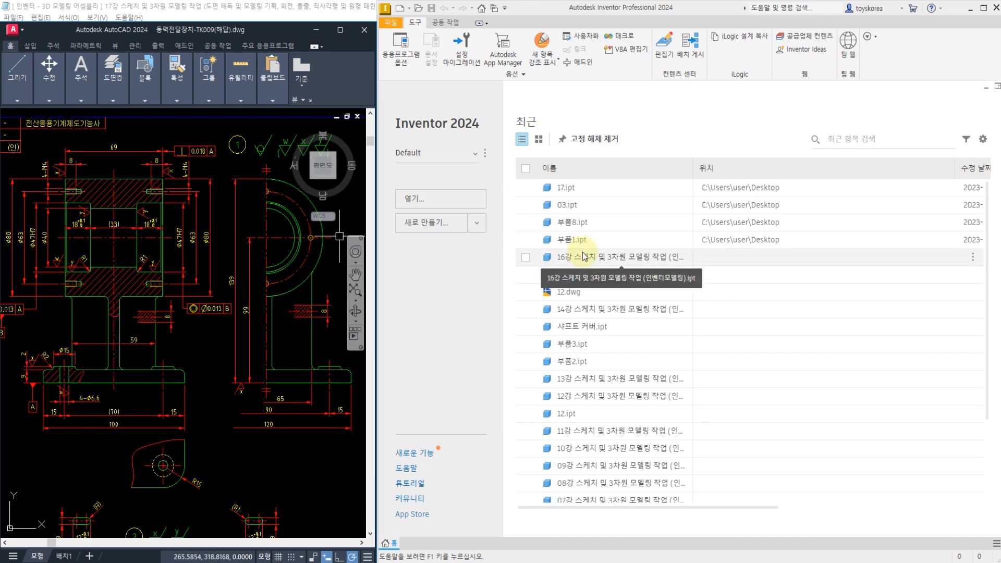
Examine the answer drawing's general notes on chamfers and fillets, and the bearing bore edges in the body's front view.
middle_drag(218, 365, 229, 363)
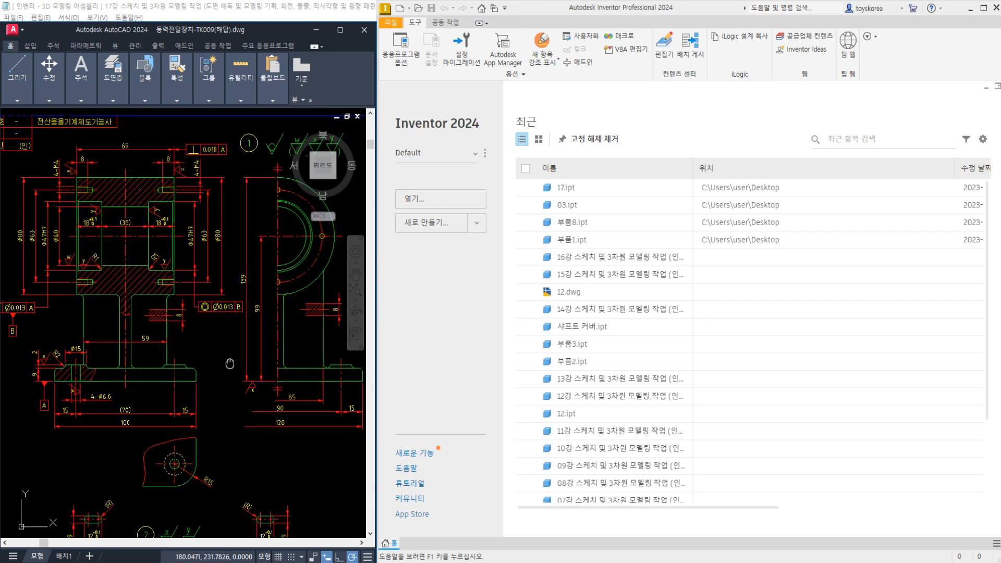
scroll(71, 332, up, 2)
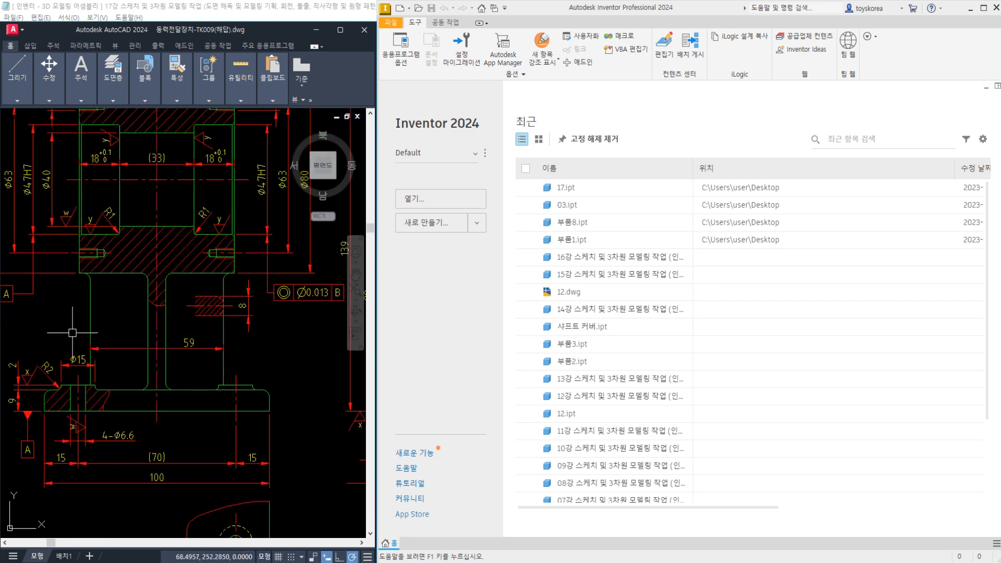
scroll(131, 314, down, 3)
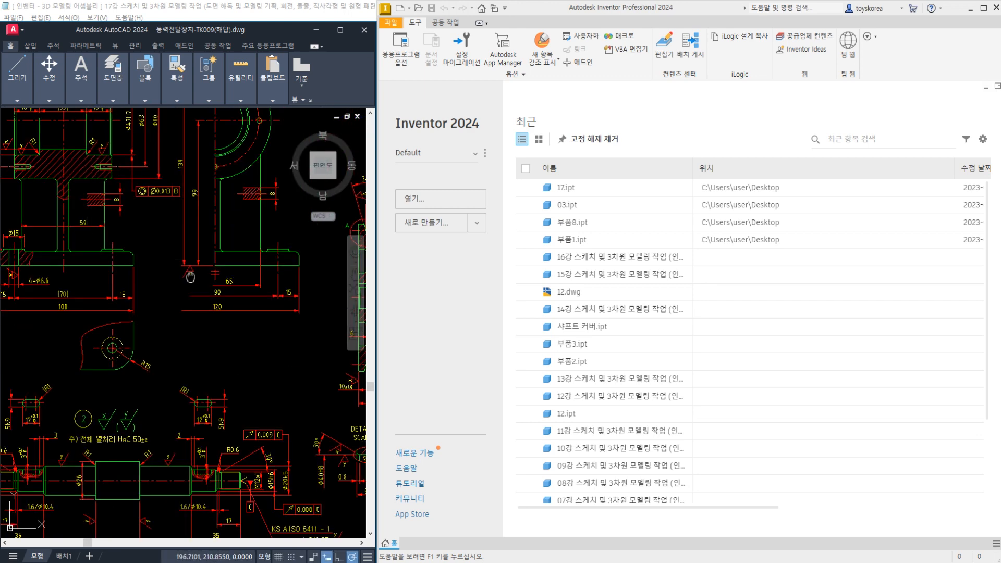
scroll(271, 285, up, 3)
scroll(216, 297, up, 2)
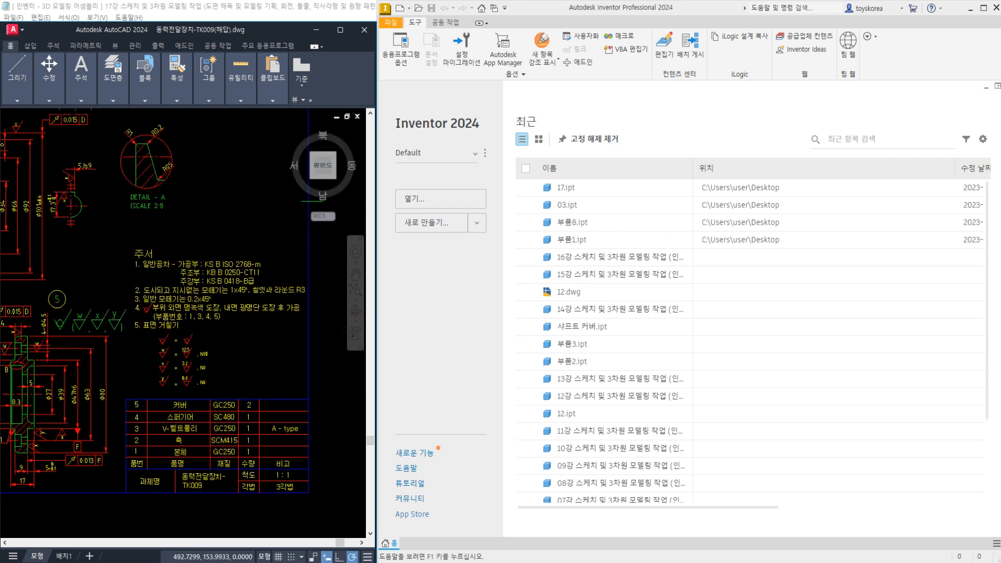
scroll(349, 308, up, 3)
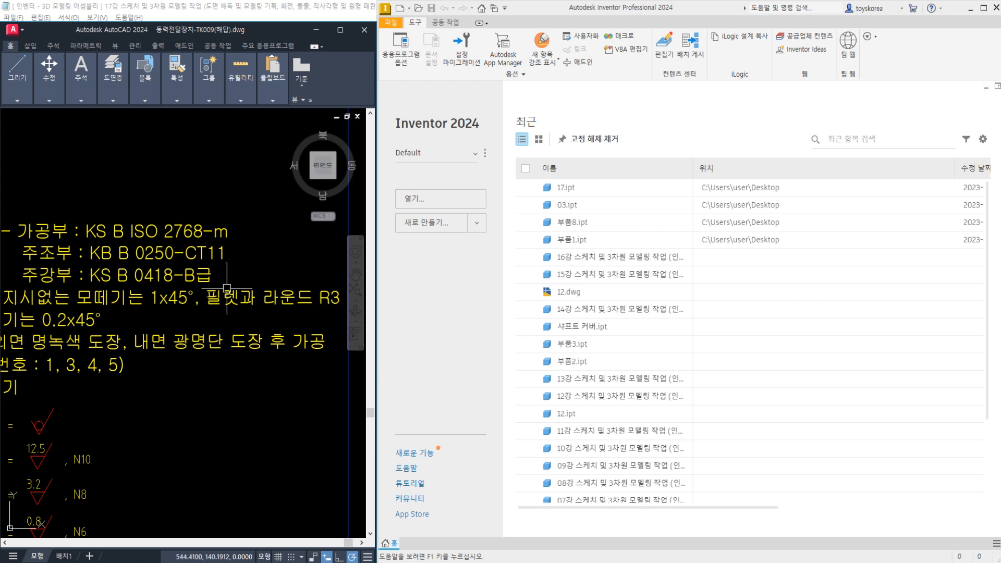
scroll(285, 291, down, 3)
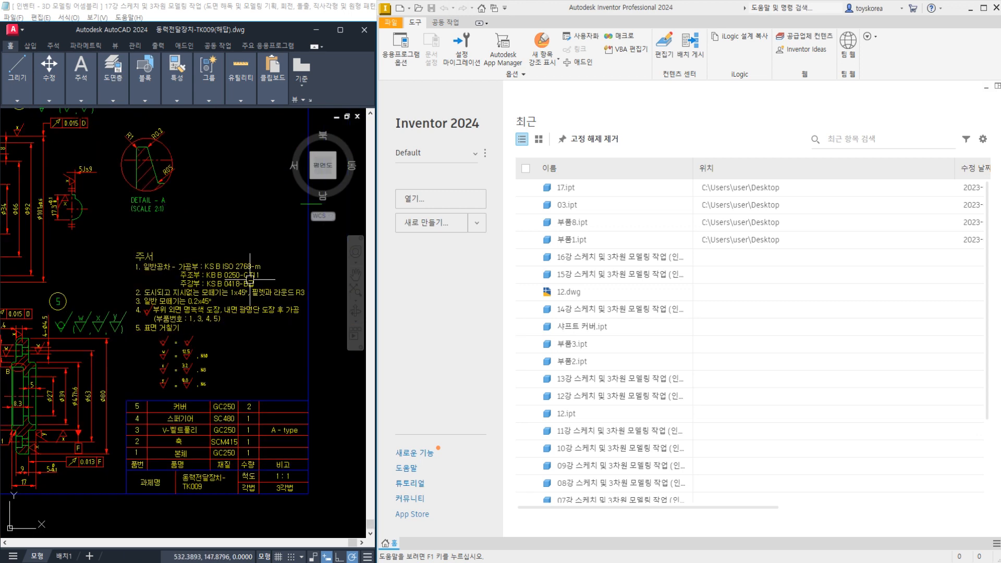
middle_drag(139, 219, 332, 307)
scroll(172, 250, up, 5)
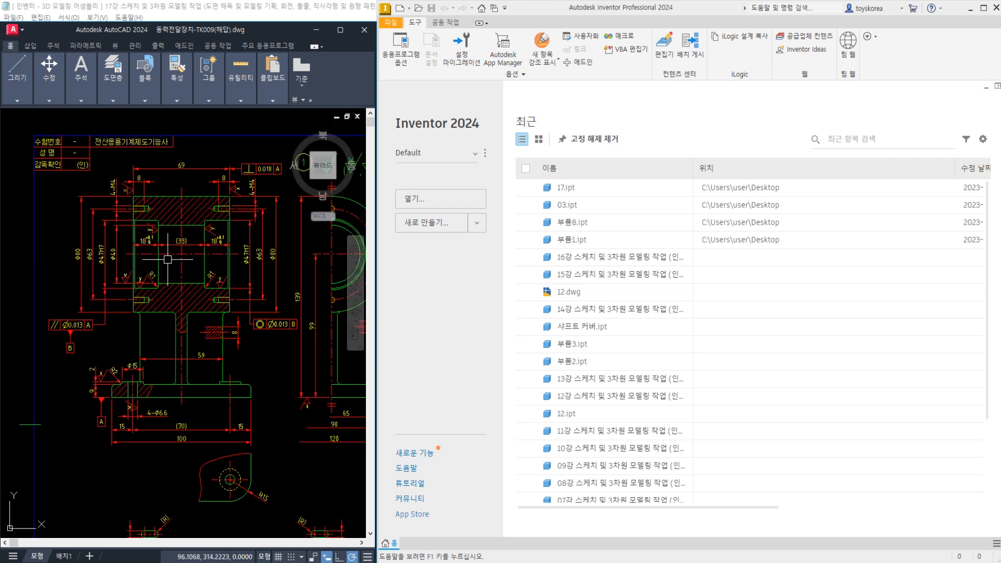
scroll(172, 249, up, 2)
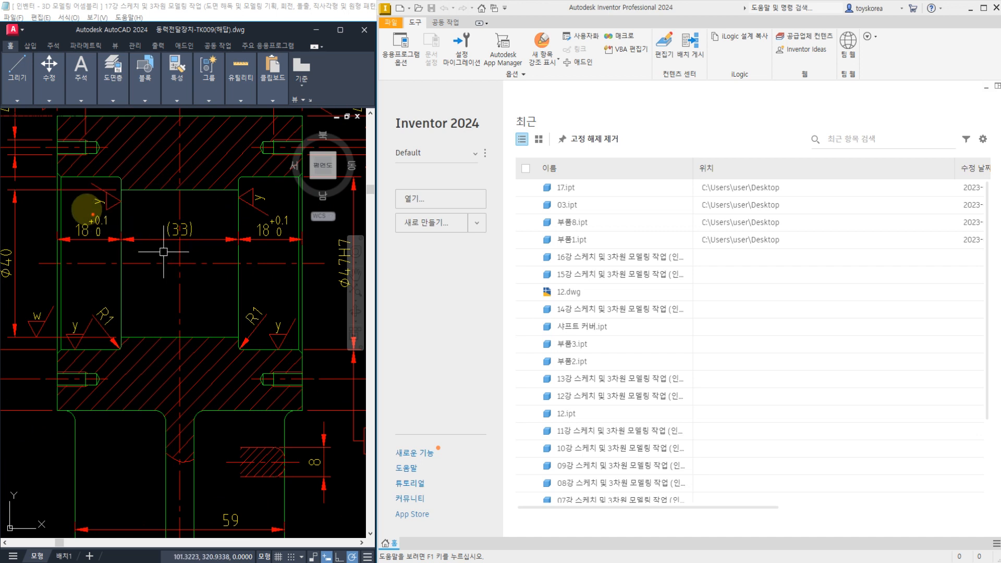
mouse_move(72, 193)
mouse_down()
mouse_move(49, 159)
mouse_move(62, 195)
mouse_up()
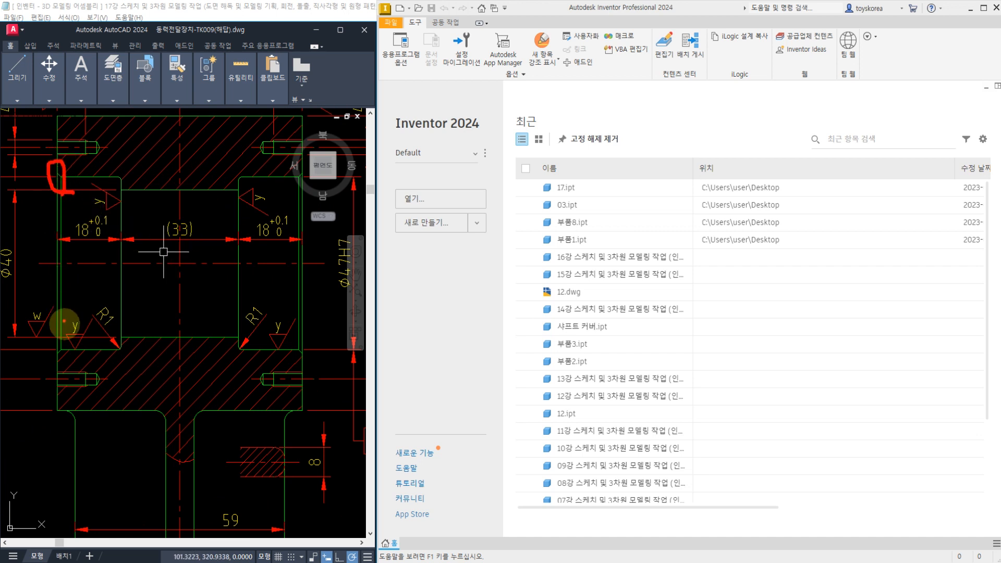
Examine the body's front view for the C1 chamfers on the bearing bore edges and the R3 fillets around the support column.
mouse_move(67, 337)
mouse_down()
mouse_move(57, 361)
mouse_move(63, 331)
mouse_up()
drag(61, 324, 68, 289)
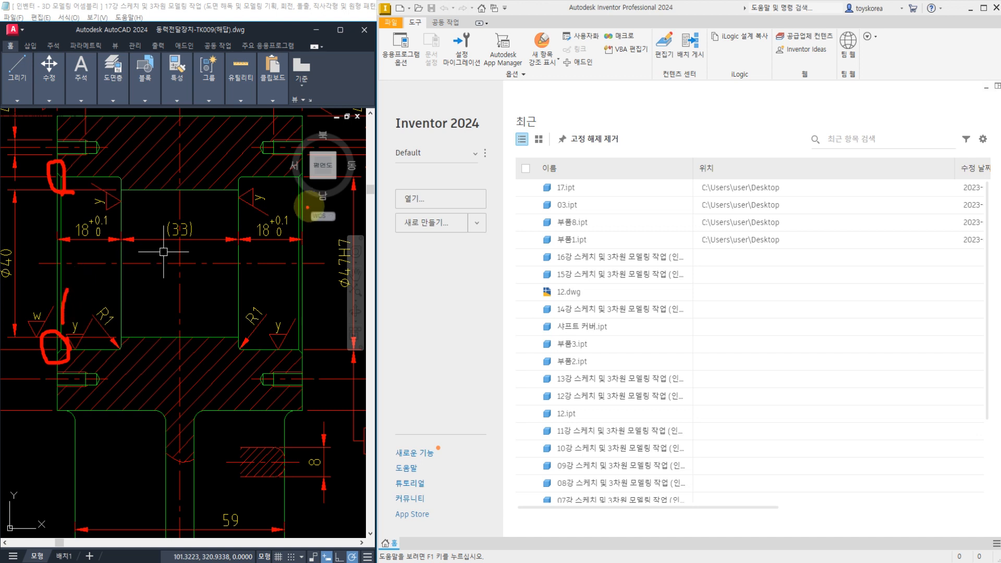
mouse_move(313, 192)
mouse_down()
mouse_move(286, 179)
mouse_move(306, 164)
mouse_move(311, 187)
mouse_up()
mouse_move(313, 337)
mouse_down()
mouse_move(292, 360)
mouse_move(319, 346)
mouse_up()
drag(259, 297, 280, 338)
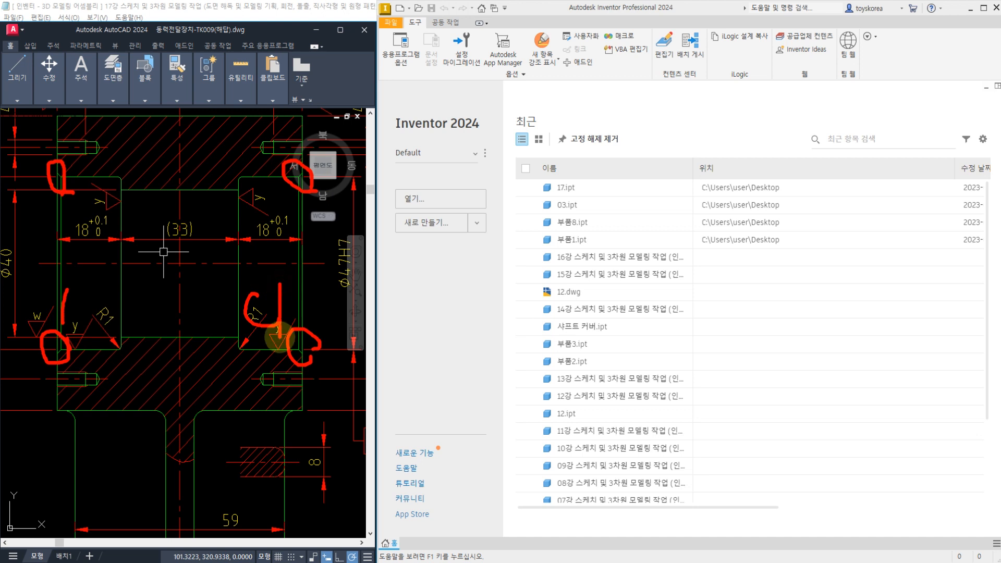
mouse_move(78, 433)
mouse_down()
mouse_move(66, 404)
mouse_move(89, 424)
mouse_up()
mouse_move(175, 431)
mouse_down()
mouse_move(157, 405)
mouse_move(175, 422)
mouse_move(194, 401)
mouse_move(211, 429)
mouse_up()
mouse_move(275, 434)
mouse_down()
mouse_move(290, 402)
mouse_move(300, 438)
mouse_up()
drag(99, 442, 128, 490)
mouse_move(280, 457)
mouse_down()
mouse_move(277, 438)
mouse_move(286, 459)
mouse_move(271, 472)
mouse_move(291, 485)
mouse_up()
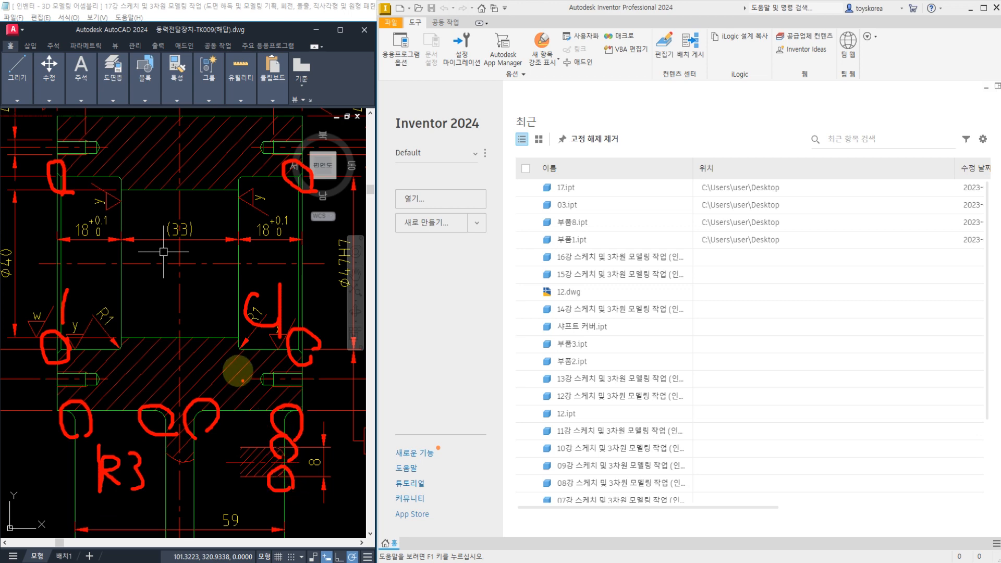
key(Escape)
scroll(207, 305, down, 2)
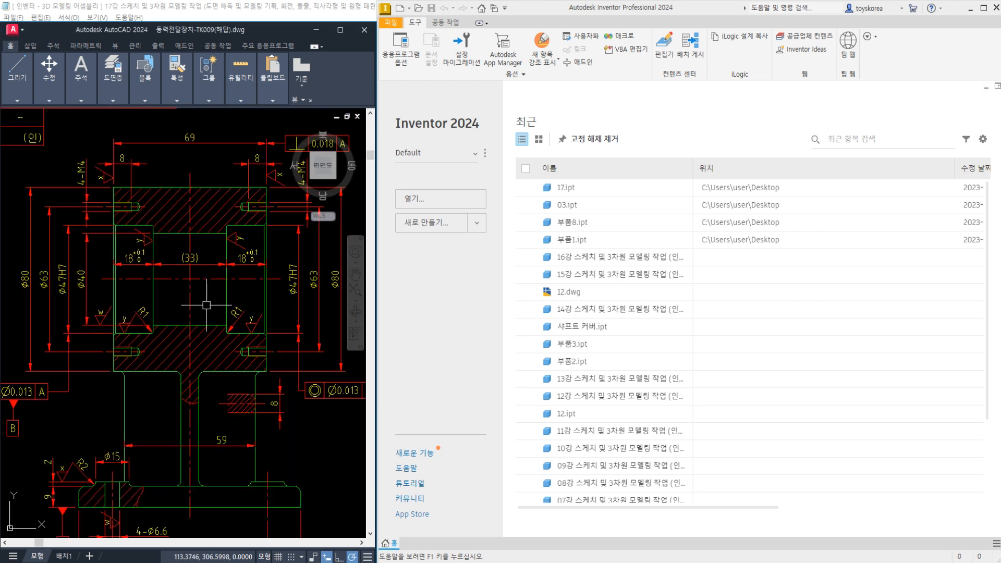
middle_drag(206, 305, 145, 280)
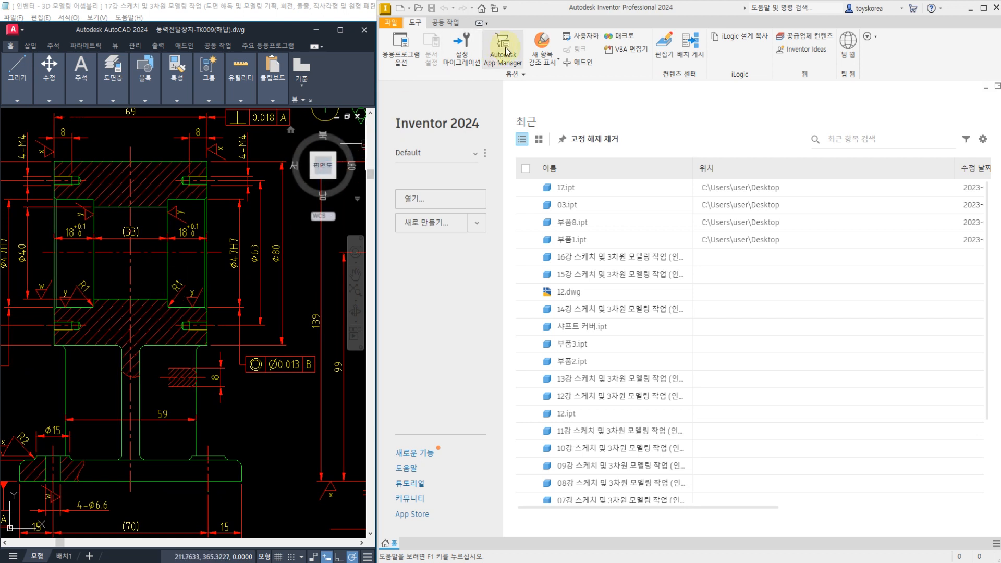
Create a new Inventor part from the metric Standard (mm).ipt template.
click(430, 228)
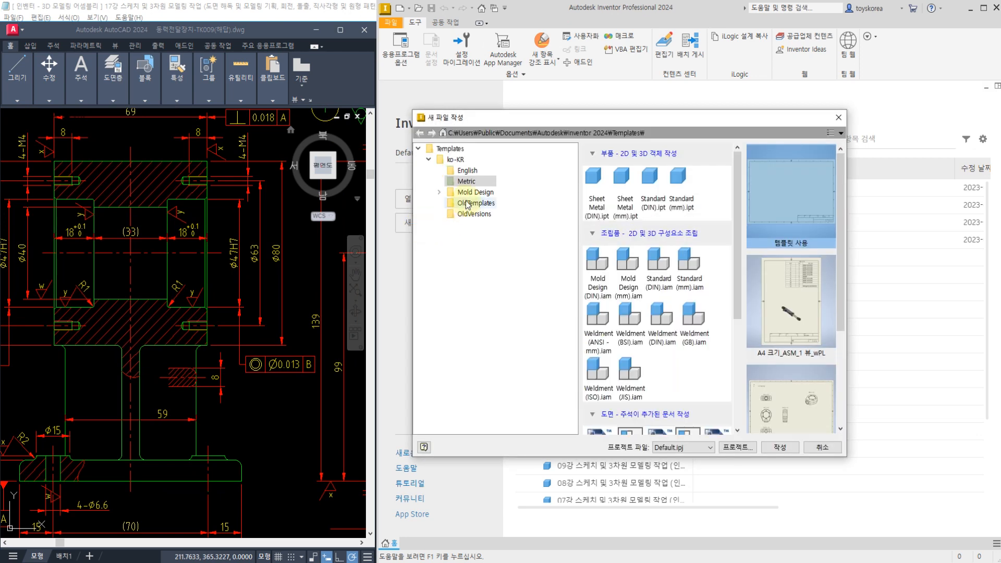
click(680, 190)
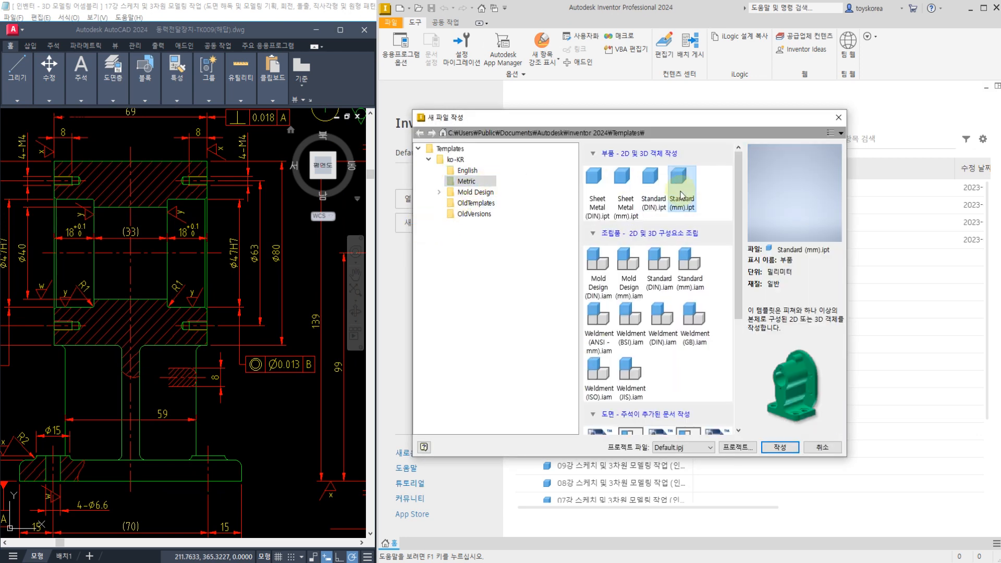
click(781, 447)
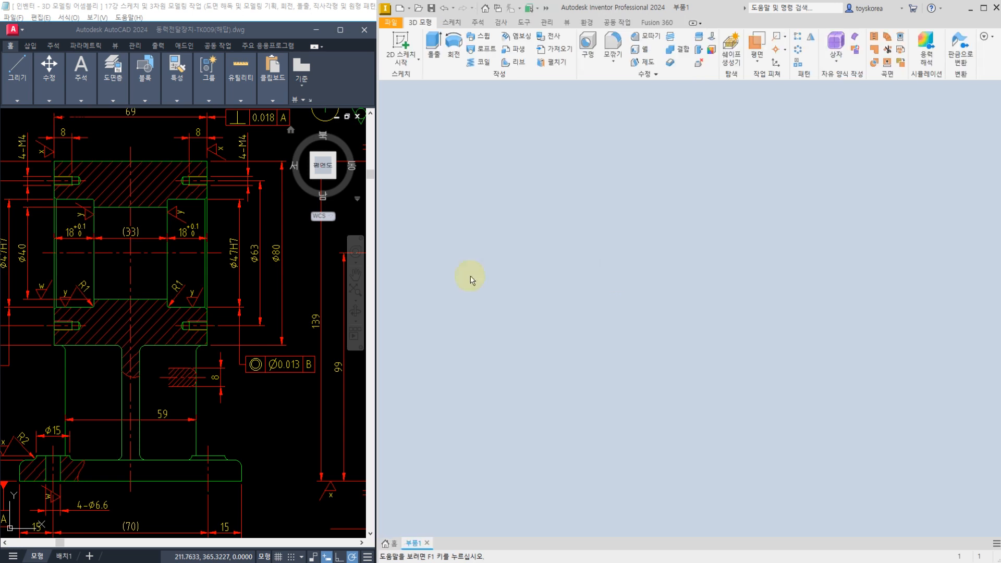
Move the AutoCAD window up to the screen's upper edge beside Inventor.
scroll(161, 277, down, 2)
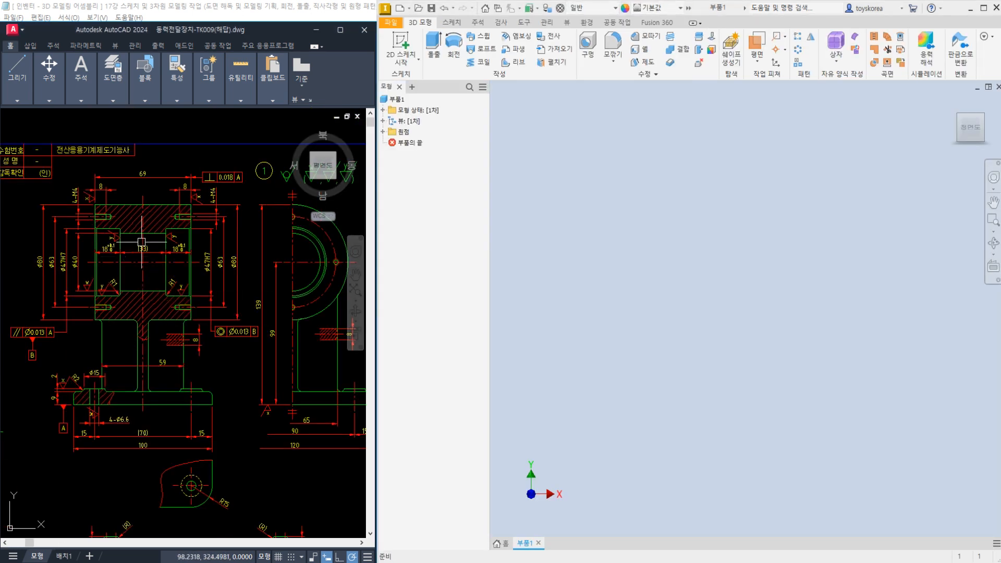
click(213, 20)
drag(210, 21, 214, 2)
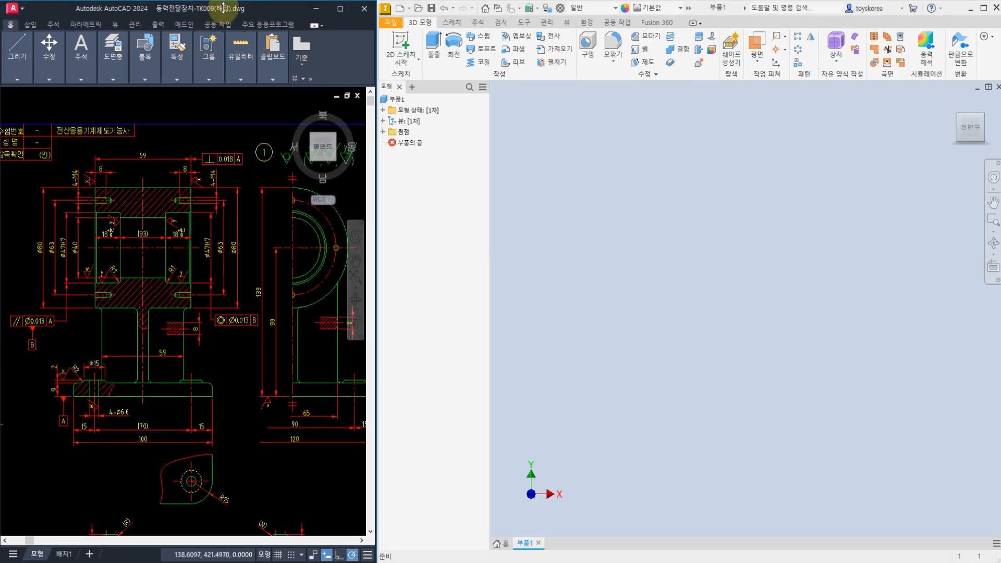
Examine the front view's diameter dimensions and picture the body's upper housing as a 3D cylinder in a temporary freehand sketch.
middle_drag(198, 272, 178, 275)
scroll(178, 275, up, 3)
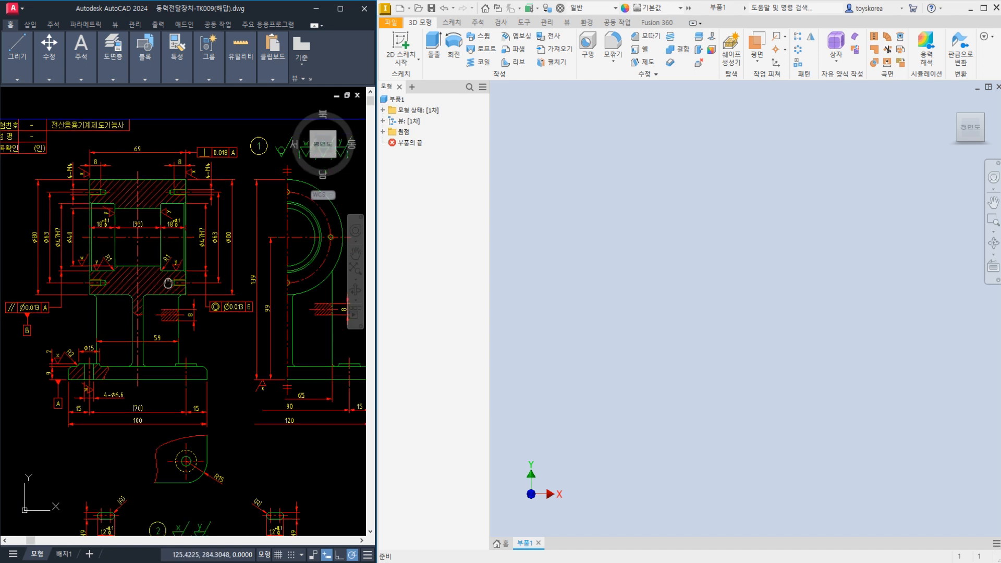
scroll(179, 275, down, 2)
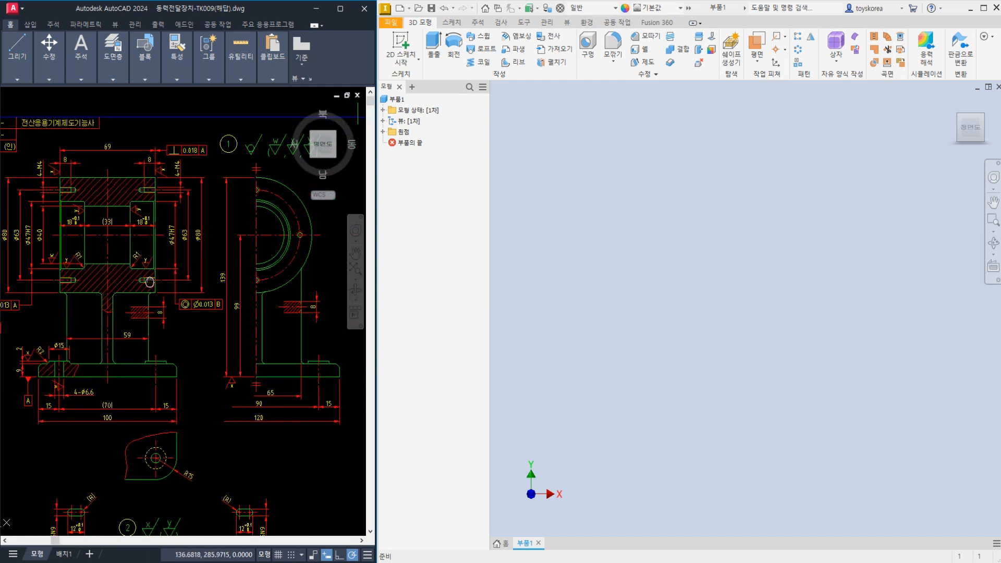
mouse_move(118, 292)
mouse_down()
mouse_move(55, 190)
mouse_move(156, 270)
mouse_move(125, 291)
mouse_up()
scroll(167, 255, up, 3)
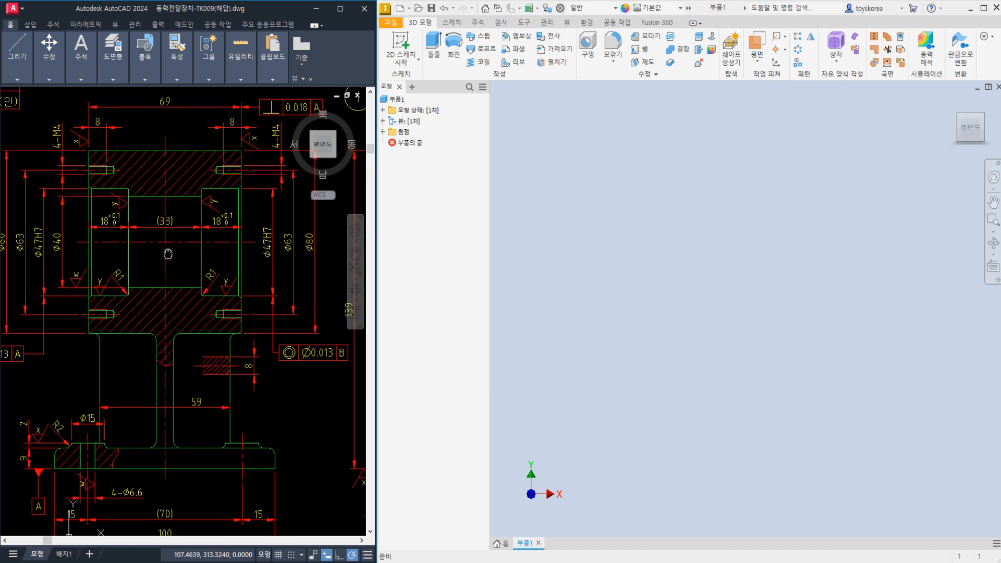
mouse_move(138, 256)
mouse_down()
mouse_move(107, 273)
mouse_move(94, 230)
mouse_move(136, 255)
mouse_up()
mouse_move(319, 260)
mouse_down()
mouse_move(287, 255)
mouse_move(378, 258)
mouse_up()
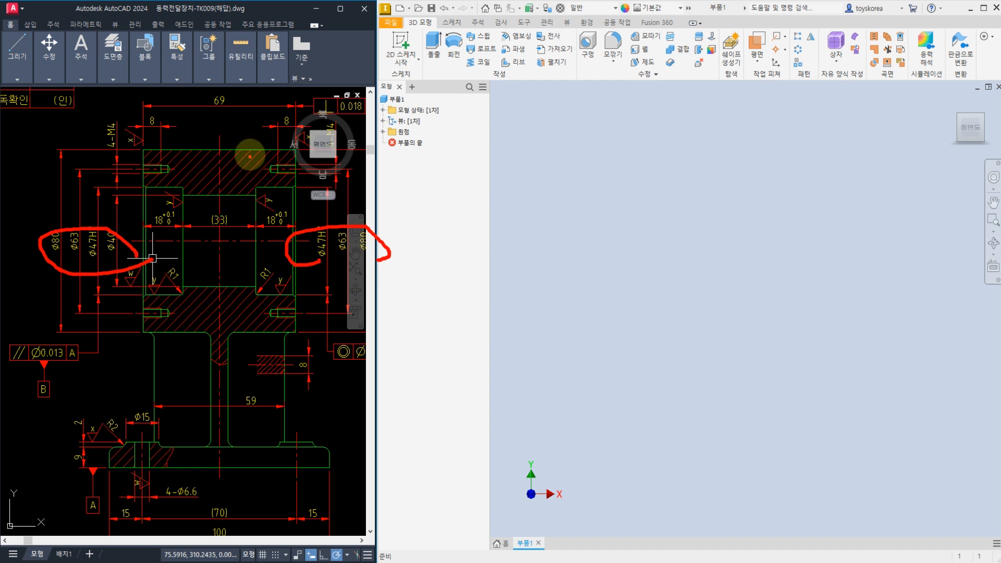
drag(251, 154, 203, 141)
drag(603, 185, 508, 306)
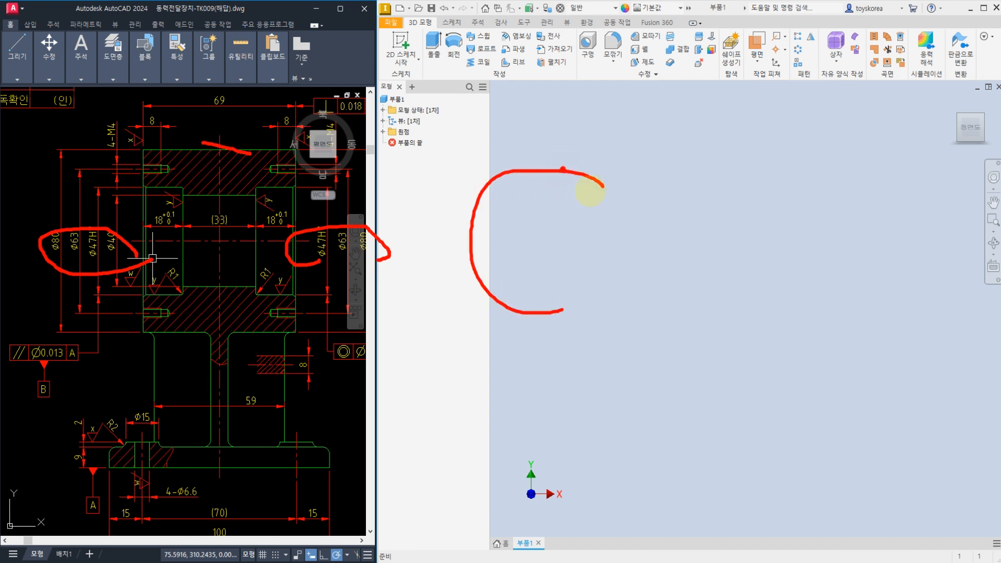
drag(563, 169, 563, 301)
mouse_move(521, 174)
mouse_down()
mouse_move(678, 126)
mouse_move(730, 247)
mouse_up()
drag(595, 285, 750, 255)
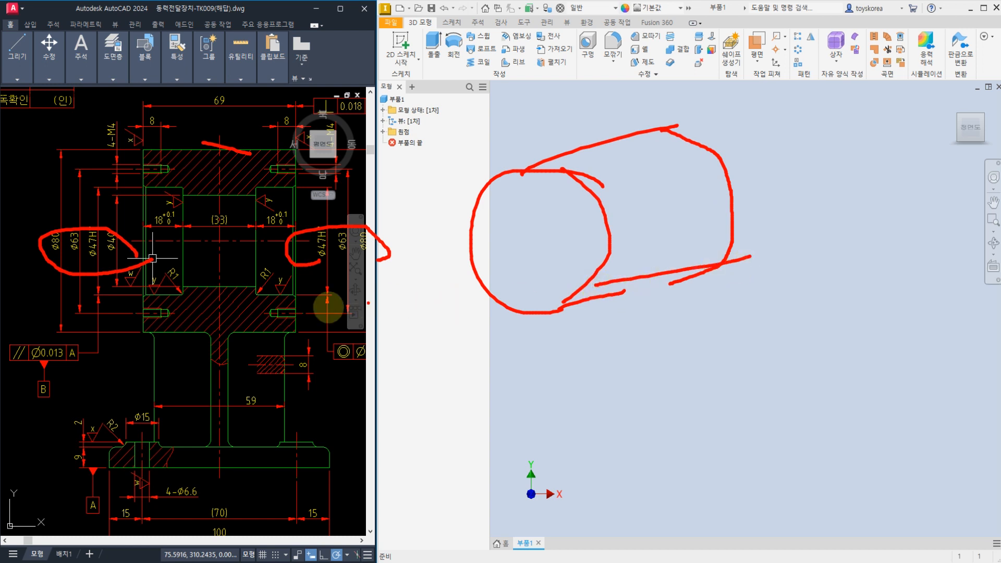
Check the base's width dimensions and picture it as a flat plate under the housing in the temporary freehand sketch.
mouse_move(199, 514)
mouse_down()
mouse_move(243, 507)
mouse_move(239, 516)
mouse_up()
drag(451, 372, 547, 462)
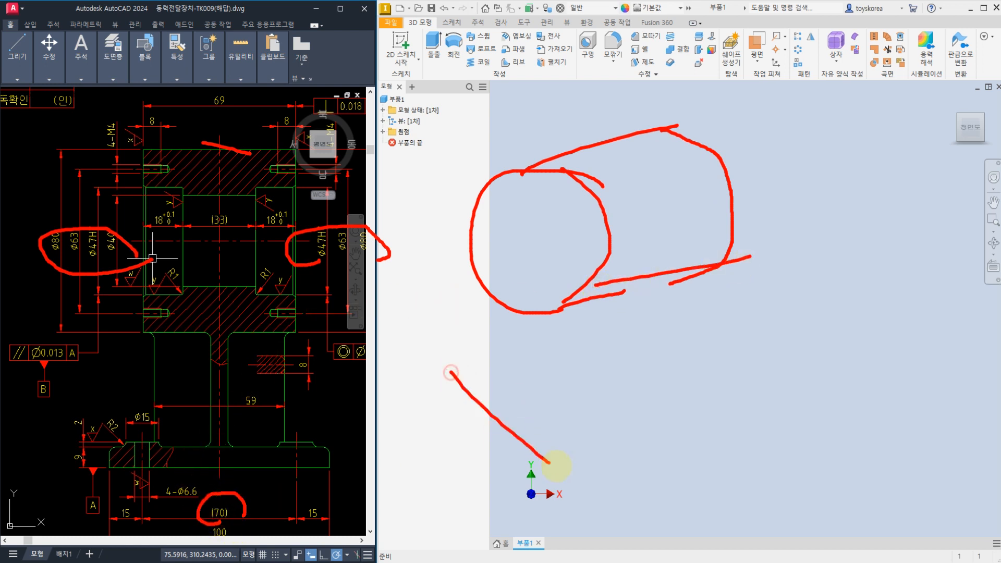
mouse_move(465, 373)
mouse_down()
mouse_move(749, 278)
mouse_move(834, 360)
mouse_move(566, 442)
mouse_up()
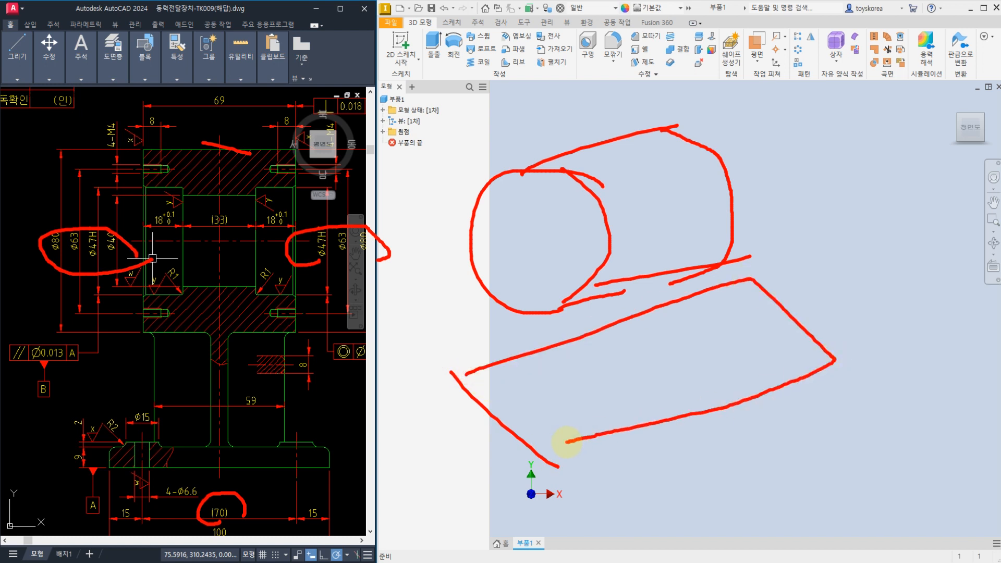
mouse_move(454, 401)
mouse_down()
mouse_move(547, 458)
mouse_move(779, 435)
mouse_move(843, 374)
mouse_up()
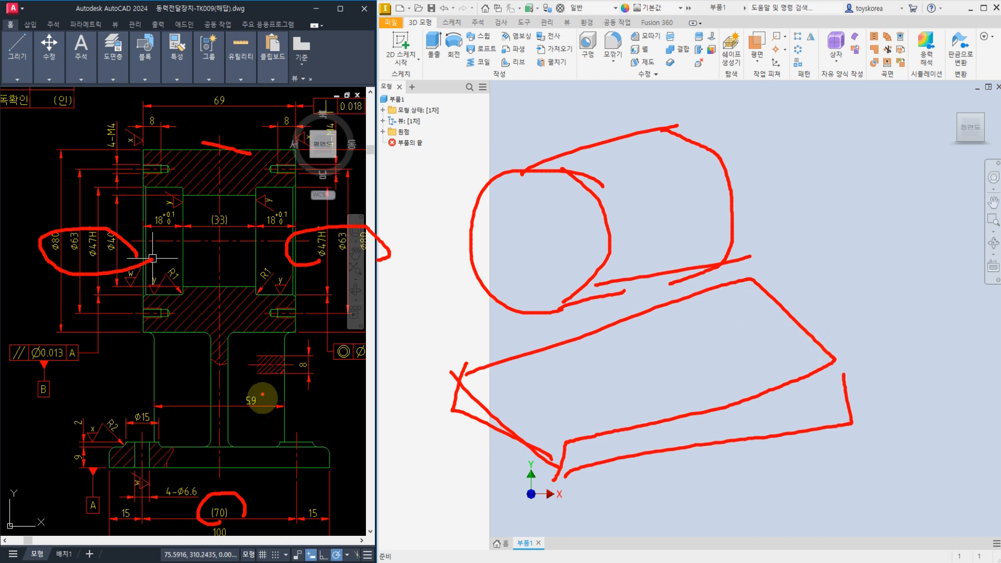
Picture the support column between housing and base plate and the bore along the housing axis, then clear the temporary freehand sketch.
drag(263, 398, 224, 374)
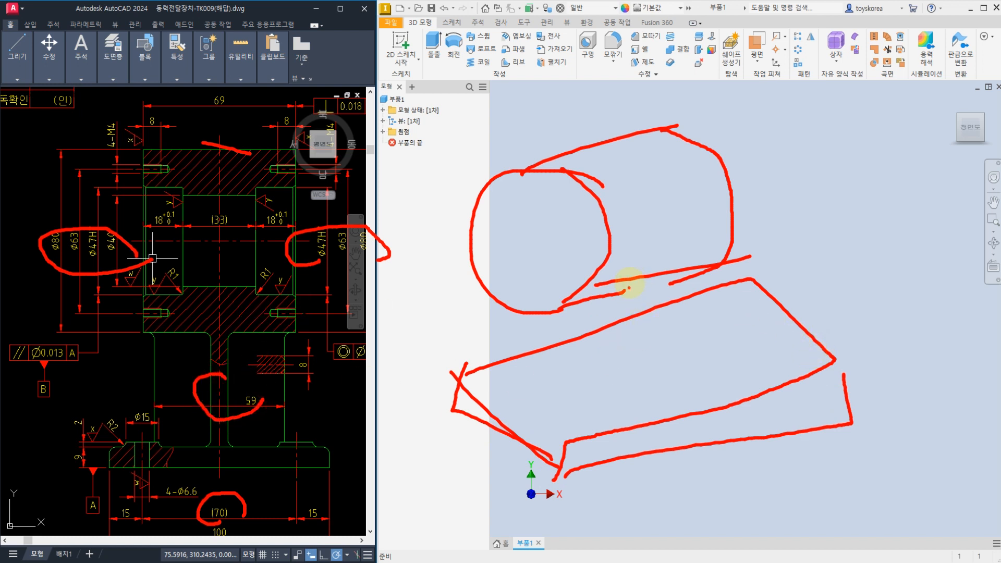
drag(673, 250, 674, 394)
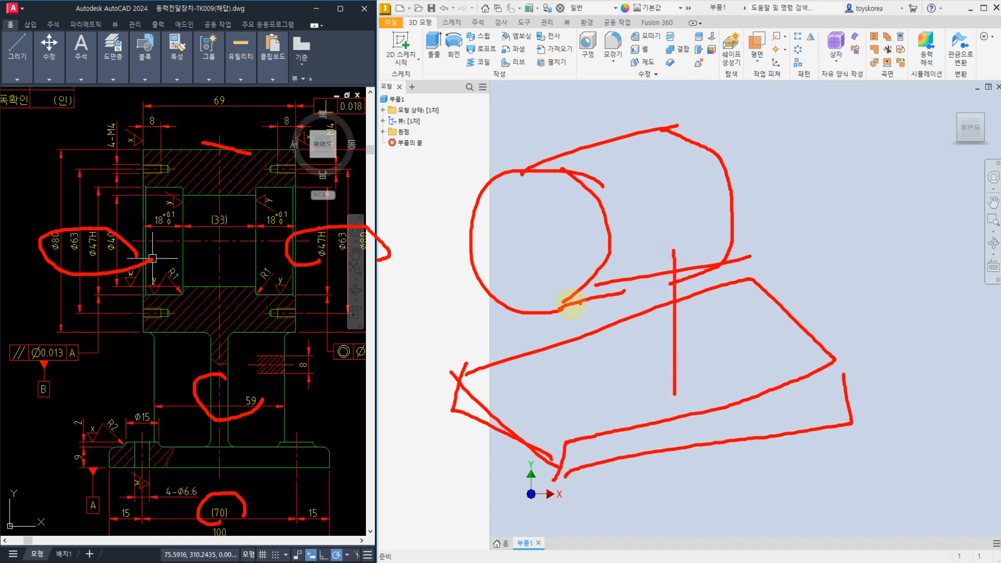
drag(572, 303, 576, 401)
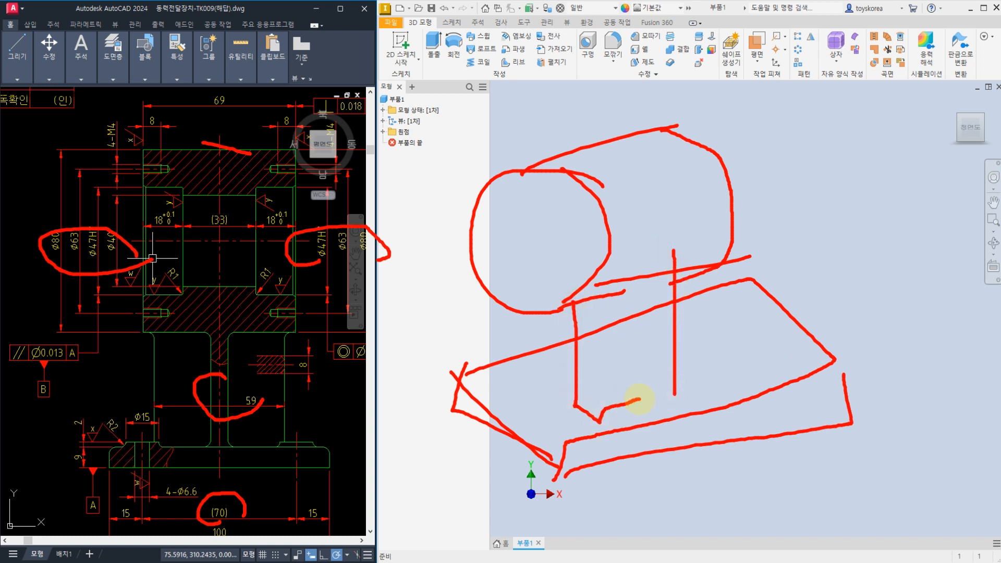
drag(631, 276, 626, 375)
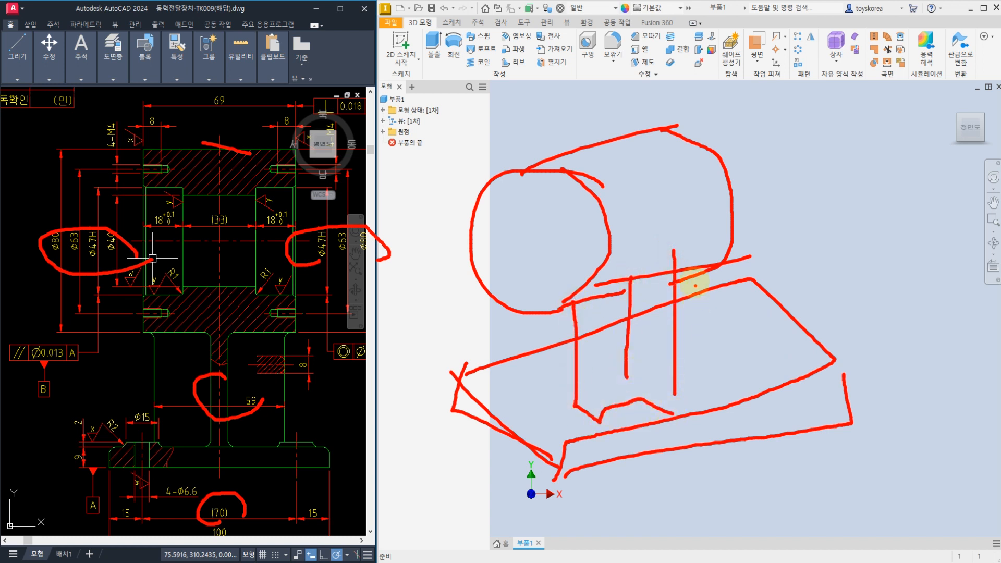
drag(687, 275, 684, 412)
drag(632, 374, 631, 407)
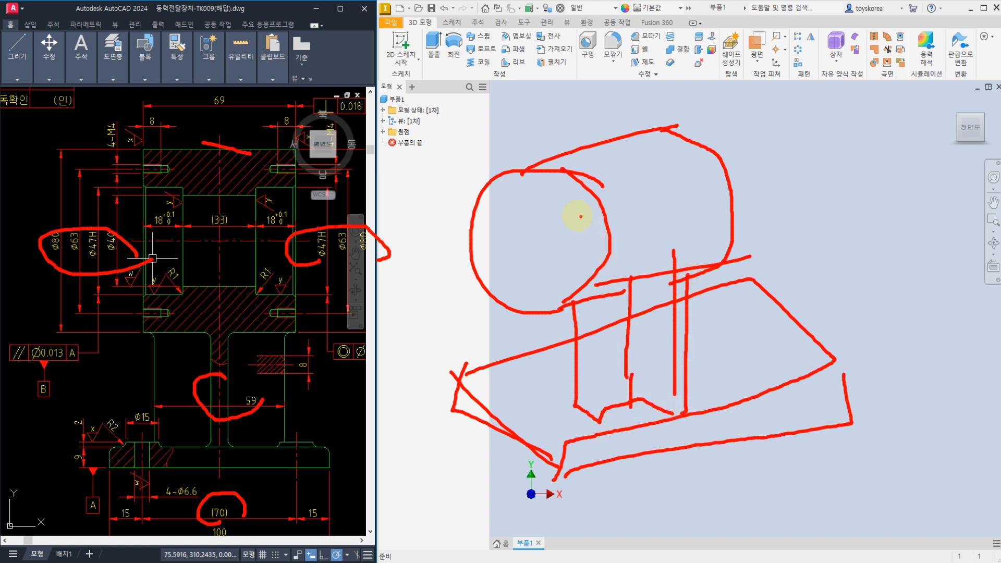
mouse_move(554, 210)
mouse_down()
mouse_move(558, 274)
mouse_move(529, 227)
mouse_up()
drag(434, 275, 829, 191)
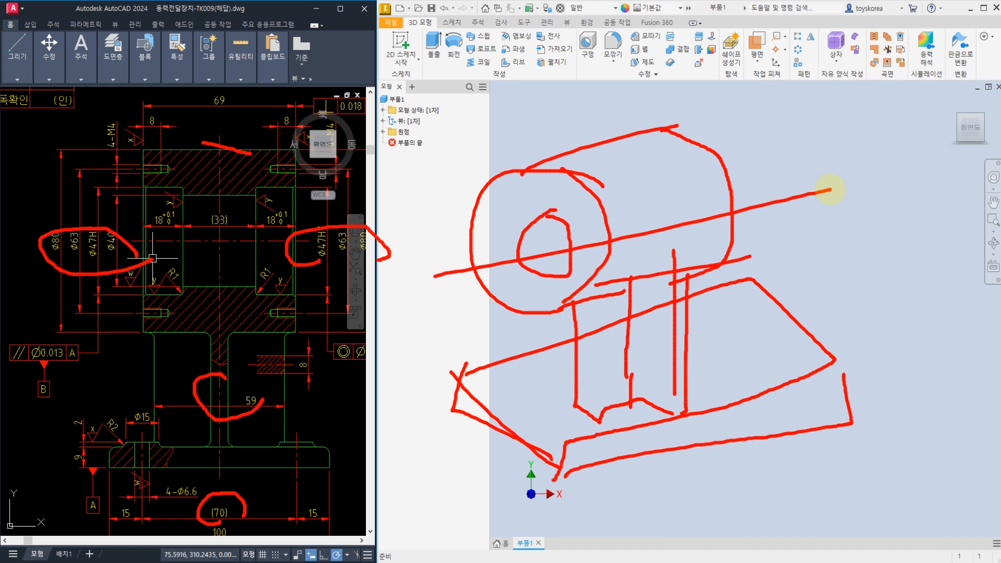
key(Escape)
mouse_move(208, 279)
middle_down()
mouse_move(178, 285)
mouse_move(168, 271)
middle_up()
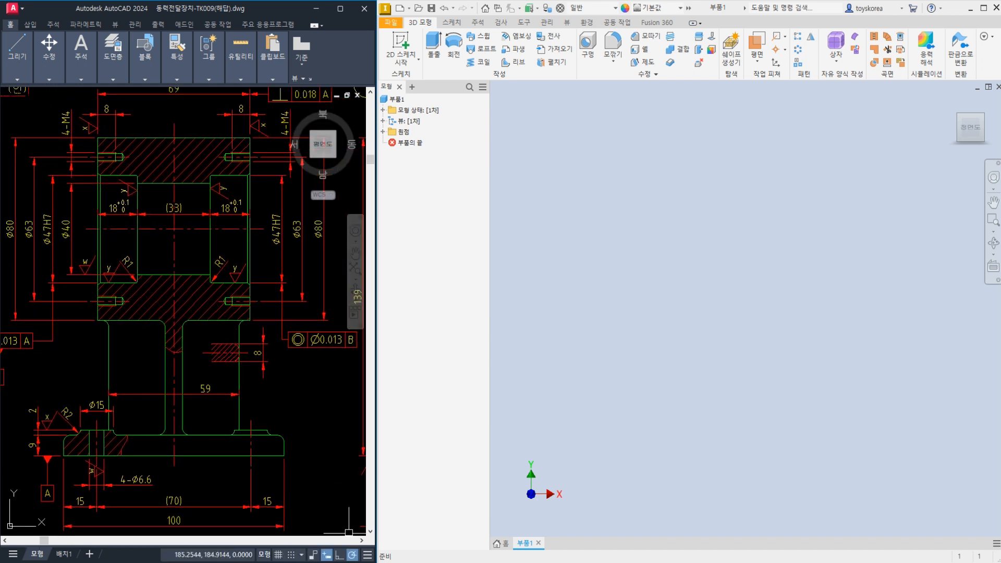
Bring up the 동력전달장치-TK009(문제).dwg assembly drawing and examine the shaft's run through the body and the numbered parts.
key(ctrl+Tab)
middle_drag(202, 343, 209, 346)
mouse_move(69, 267)
mouse_down()
mouse_move(327, 267)
mouse_move(152, 249)
mouse_move(342, 266)
mouse_up()
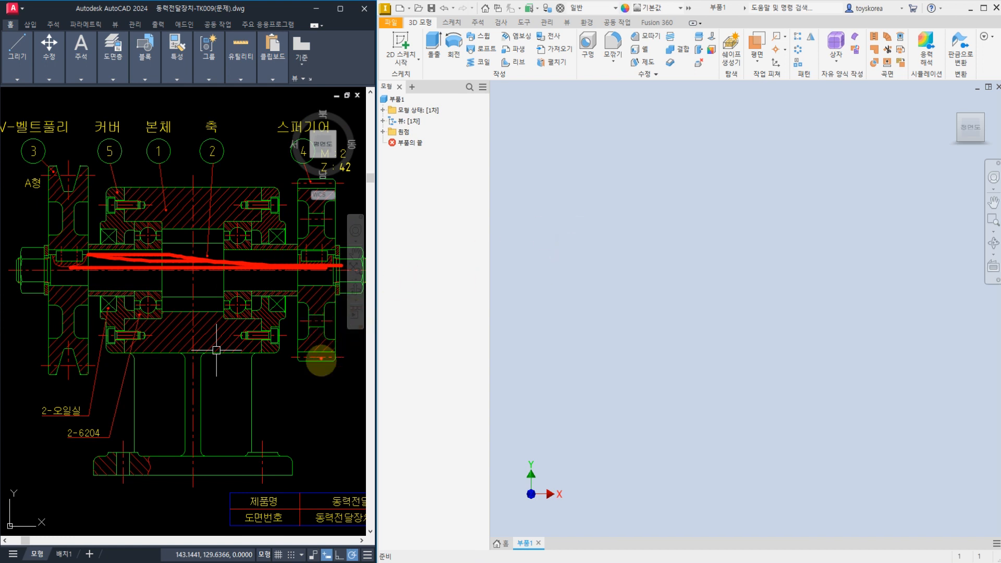
mouse_move(280, 412)
mouse_down()
mouse_move(313, 392)
mouse_move(425, 384)
mouse_up()
drag(397, 369, 420, 373)
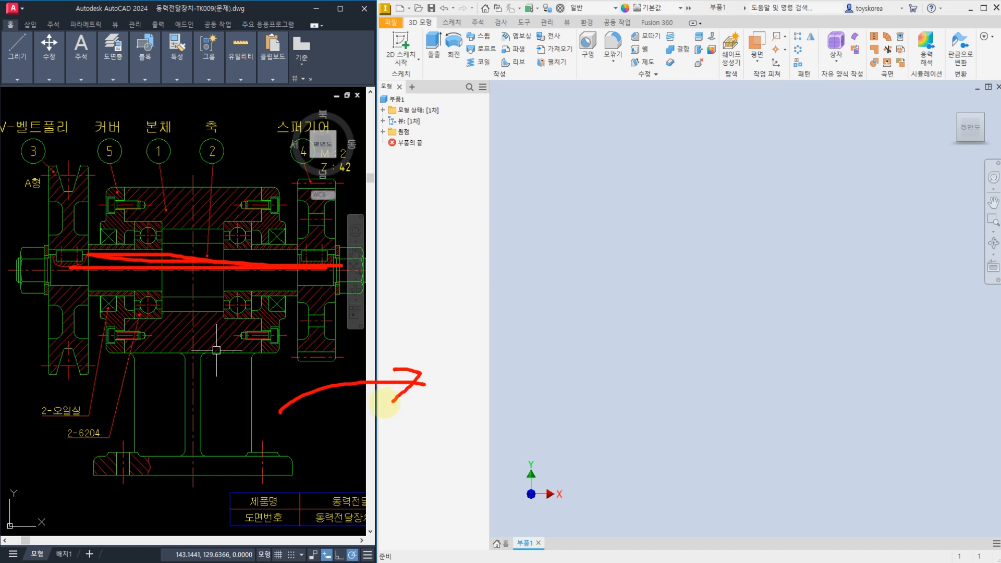
mouse_move(283, 408)
mouse_down()
mouse_move(217, 402)
mouse_move(251, 394)
mouse_up()
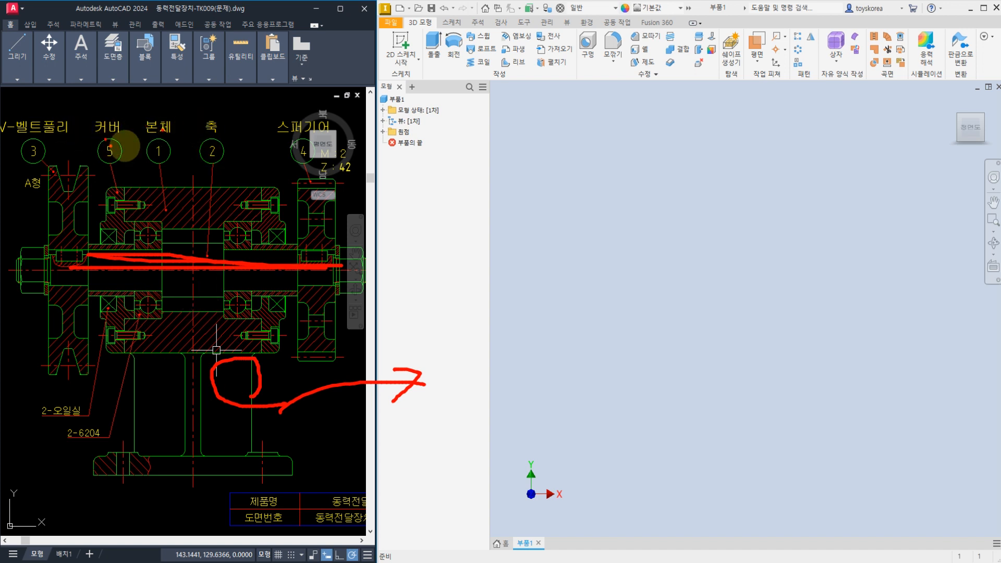
mouse_move(152, 153)
mouse_down()
mouse_move(323, 139)
mouse_move(347, 128)
mouse_move(324, 170)
mouse_up()
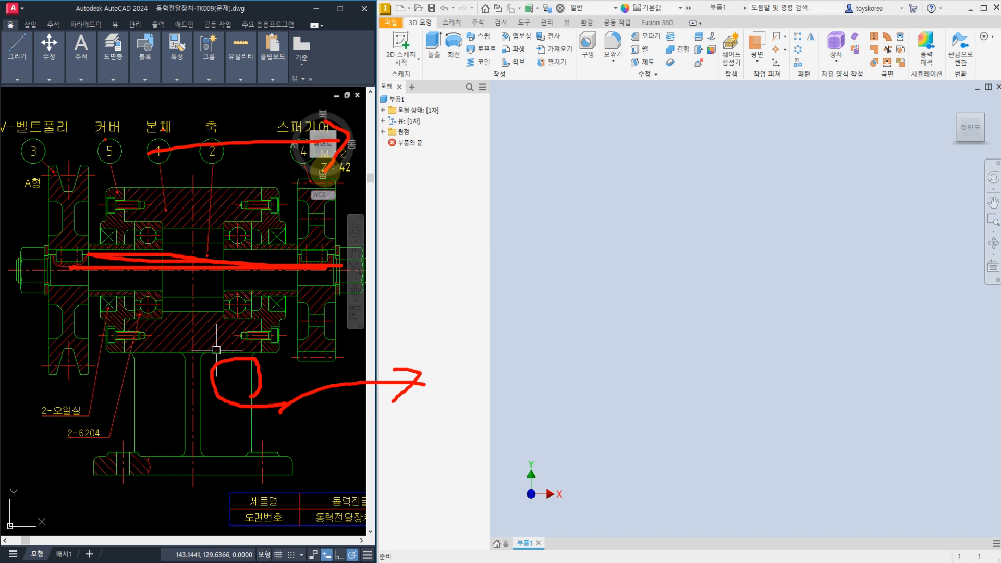
drag(332, 245, 605, 206)
drag(585, 172, 640, 259)
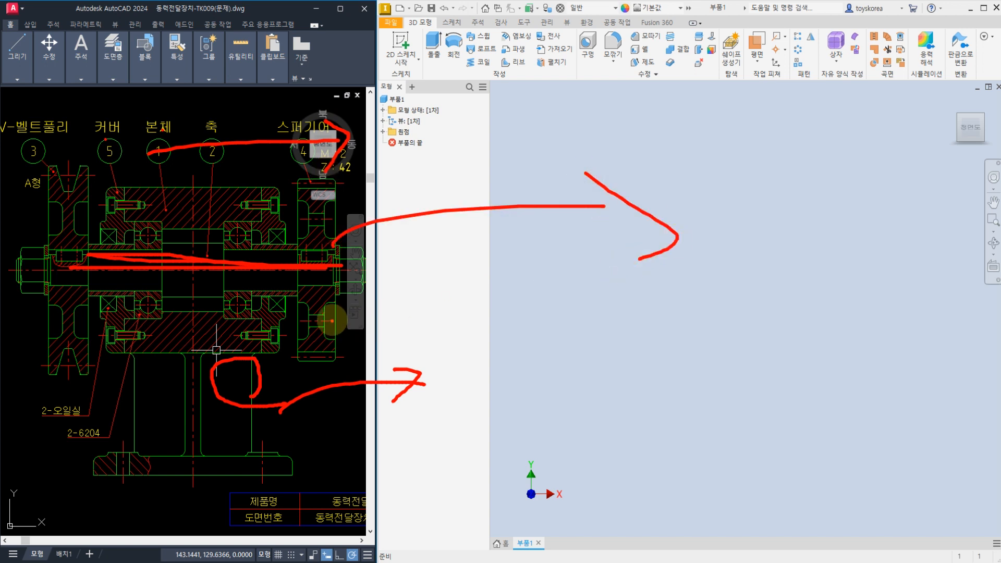
Examine the bearing area inside the assembled body, then return to the 동력전달장치-TK009(해답).dwg drawing's front view of the body.
mouse_move(158, 321)
mouse_down()
mouse_move(196, 219)
mouse_move(194, 292)
mouse_up()
drag(241, 357, 234, 413)
mouse_move(289, 352)
mouse_down()
mouse_move(251, 384)
mouse_move(271, 394)
mouse_up()
drag(274, 377, 273, 319)
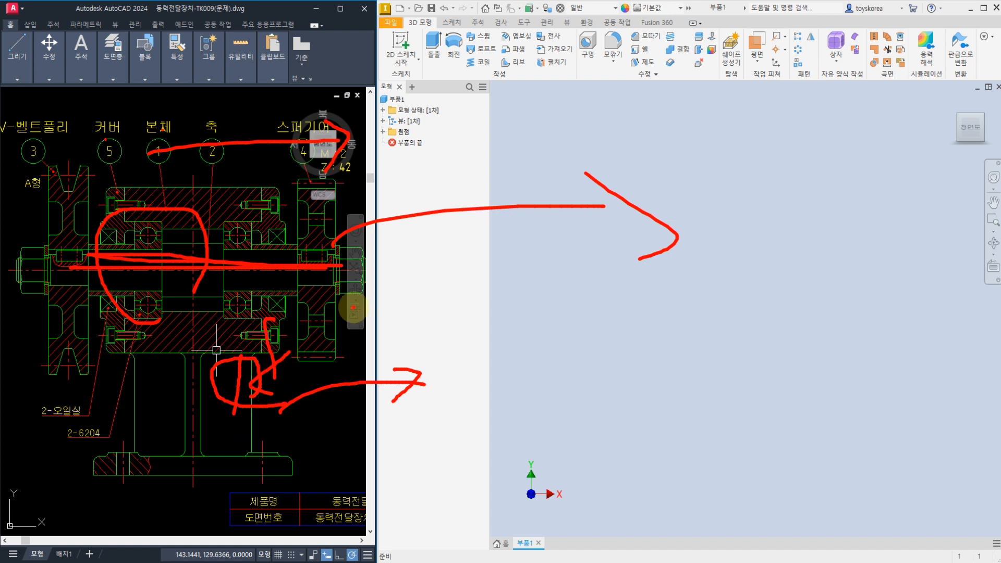
drag(353, 307, 613, 328)
drag(603, 302, 599, 358)
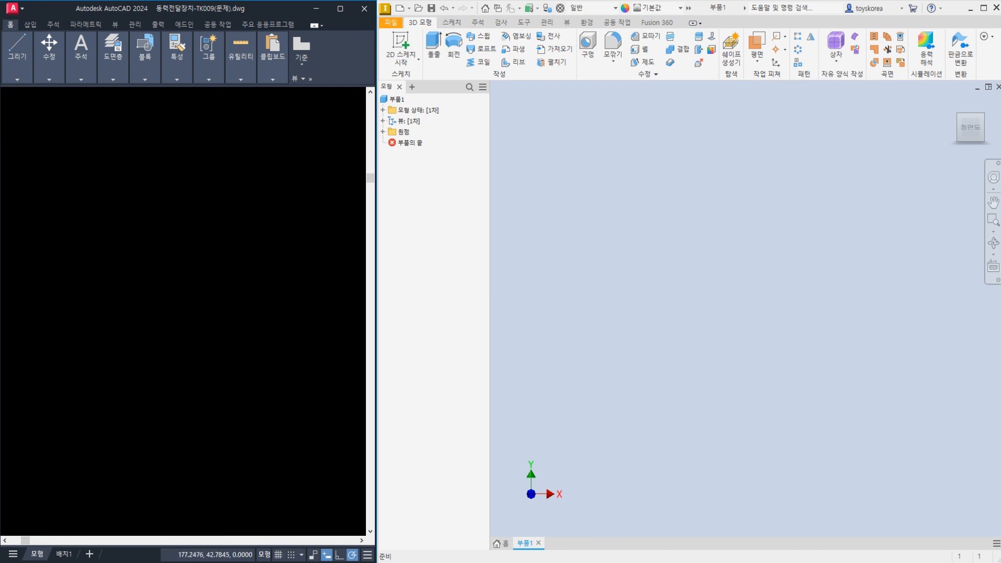
scroll(192, 308, down, 2)
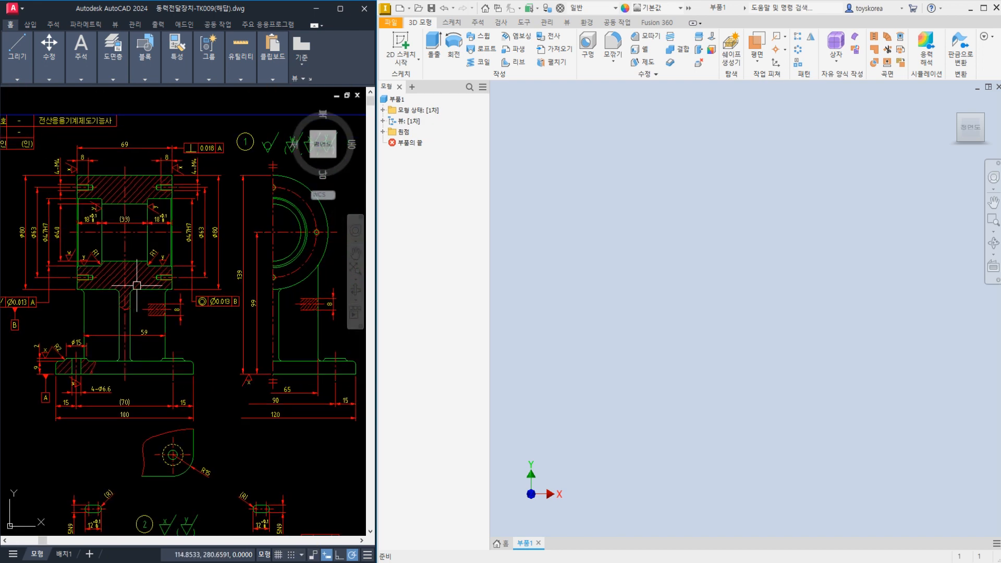
scroll(144, 285, up, 3)
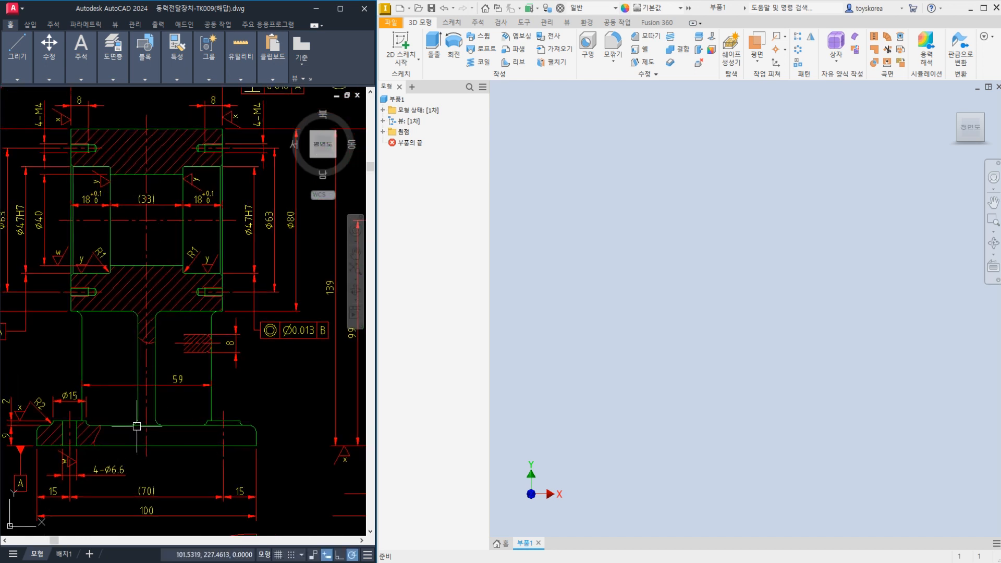
Examine the body's front and side views in the drawing, comparing the housing, support column and base plate.
middle_drag(132, 389, 87, 375)
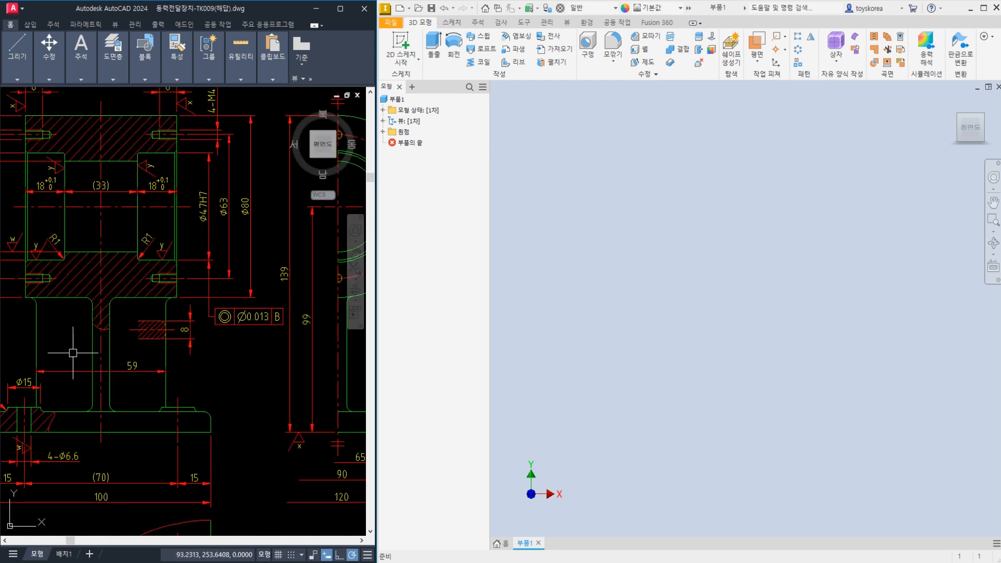
middle_drag(139, 342, 106, 349)
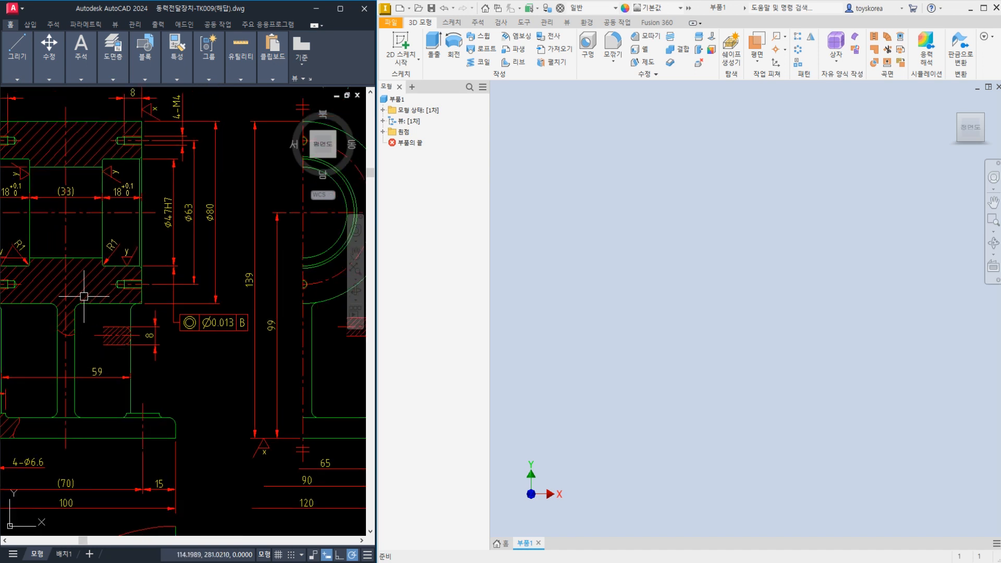
middle_drag(194, 350, 81, 343)
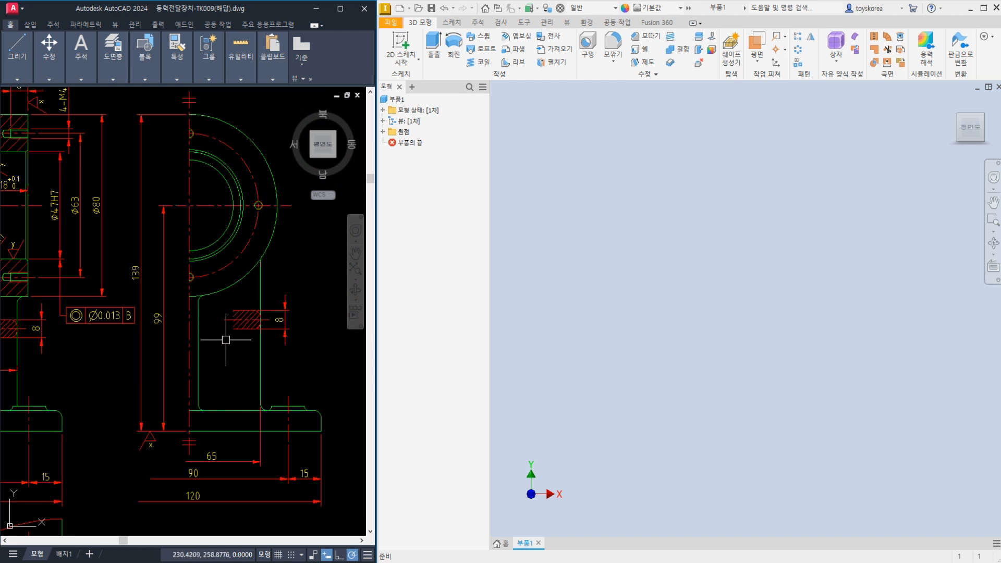
mouse_move(85, 341)
middle_down()
mouse_move(181, 333)
mouse_move(191, 364)
mouse_move(265, 402)
middle_up()
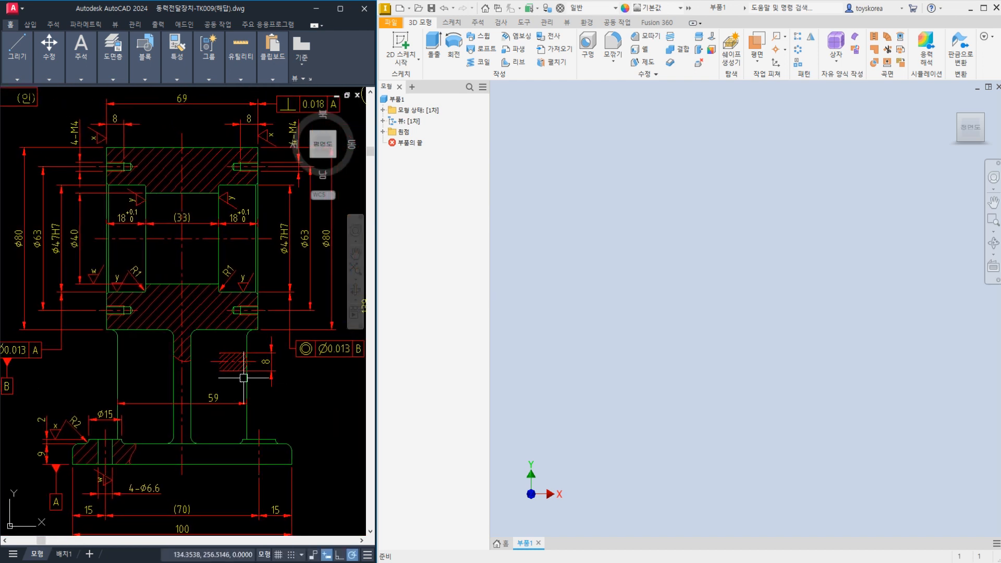
mouse_move(225, 391)
middle_down()
mouse_move(233, 402)
mouse_move(219, 399)
middle_up()
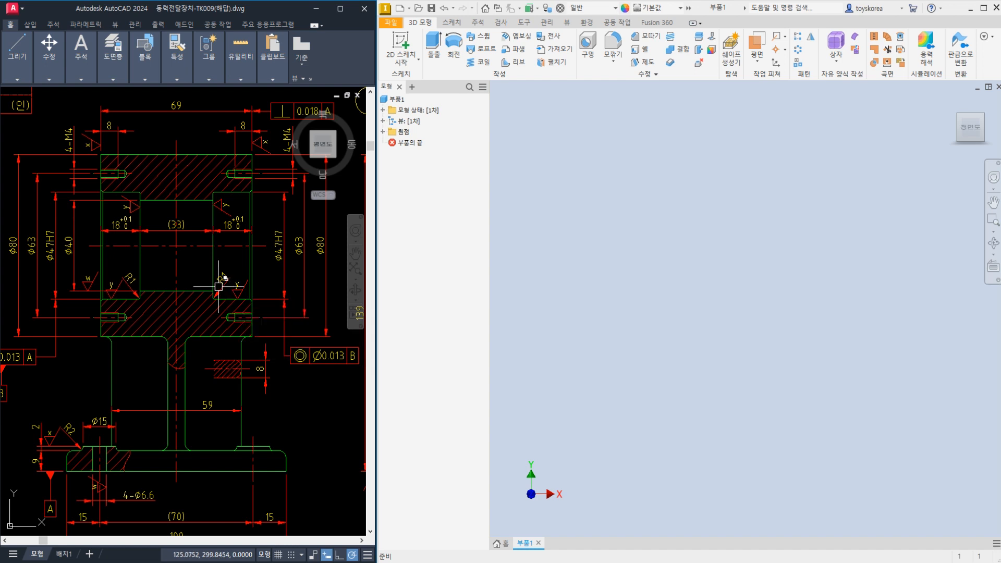
Mark the housing's horizontal axis, vertical centreline and wall sections on the front view with temporary freehand strokes.
drag(80, 250, 269, 244)
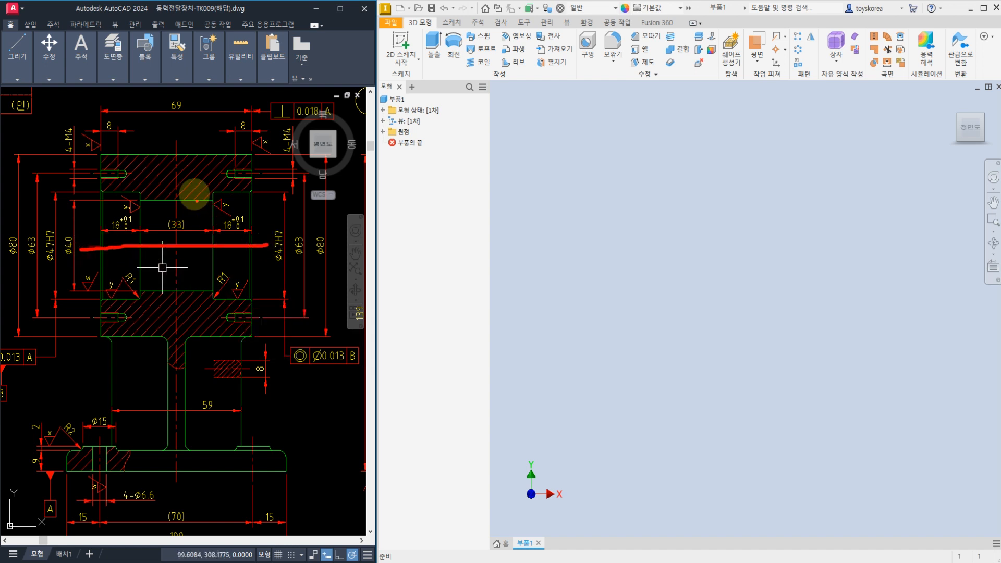
mouse_move(178, 140)
mouse_down()
mouse_move(177, 469)
mouse_move(154, 478)
mouse_move(182, 493)
mouse_up()
mouse_move(190, 168)
mouse_down()
mouse_move(157, 141)
mouse_move(190, 156)
mouse_up()
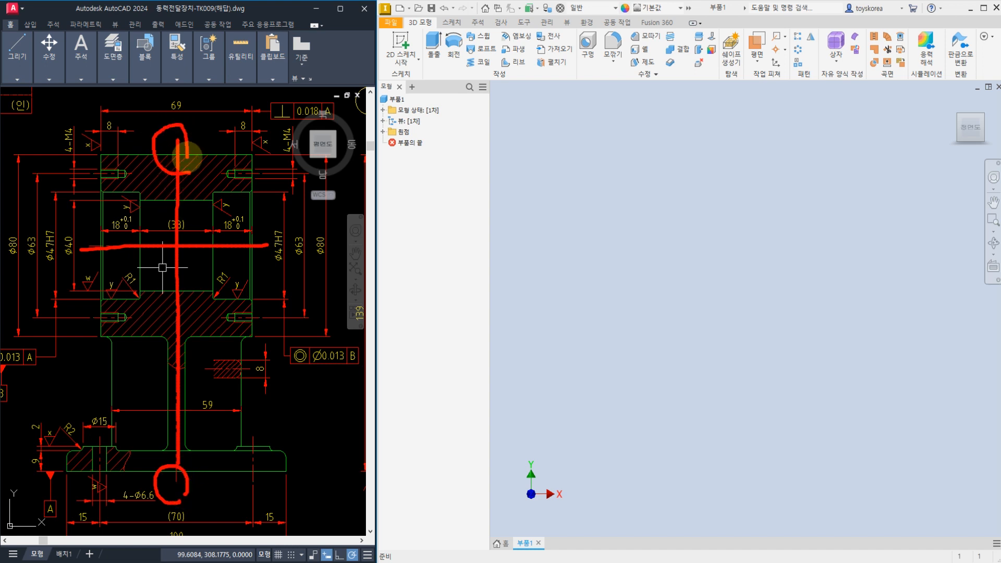
mouse_move(254, 259)
mouse_down()
mouse_move(286, 253)
mouse_move(280, 267)
mouse_up()
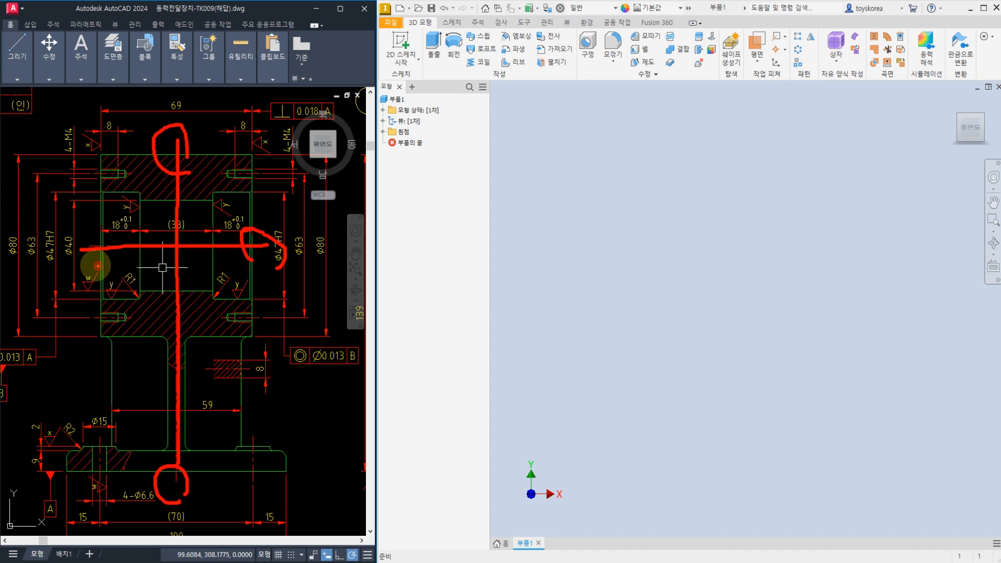
mouse_move(96, 248)
mouse_down()
mouse_move(94, 259)
mouse_move(79, 244)
mouse_up()
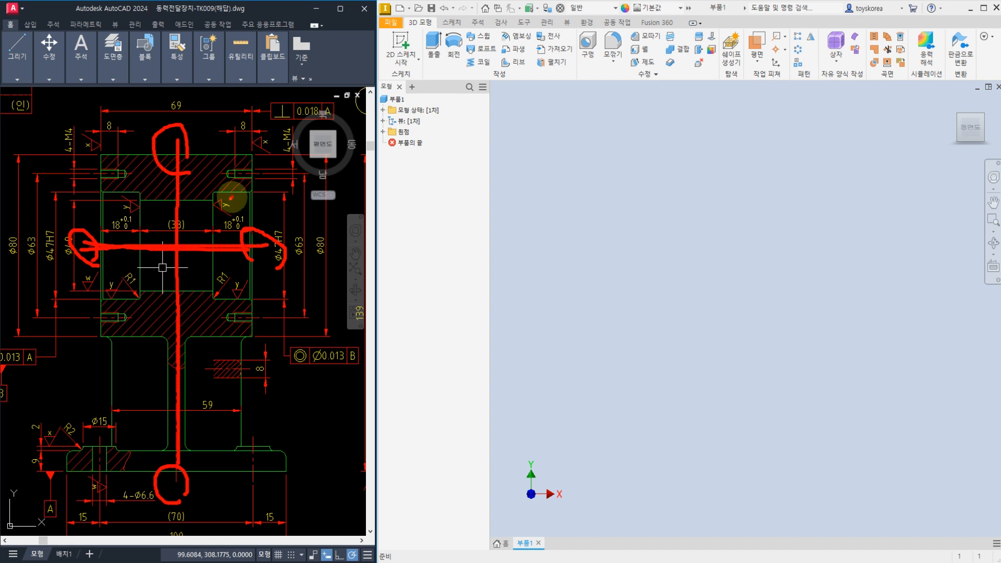
drag(233, 191, 236, 161)
drag(228, 329, 228, 302)
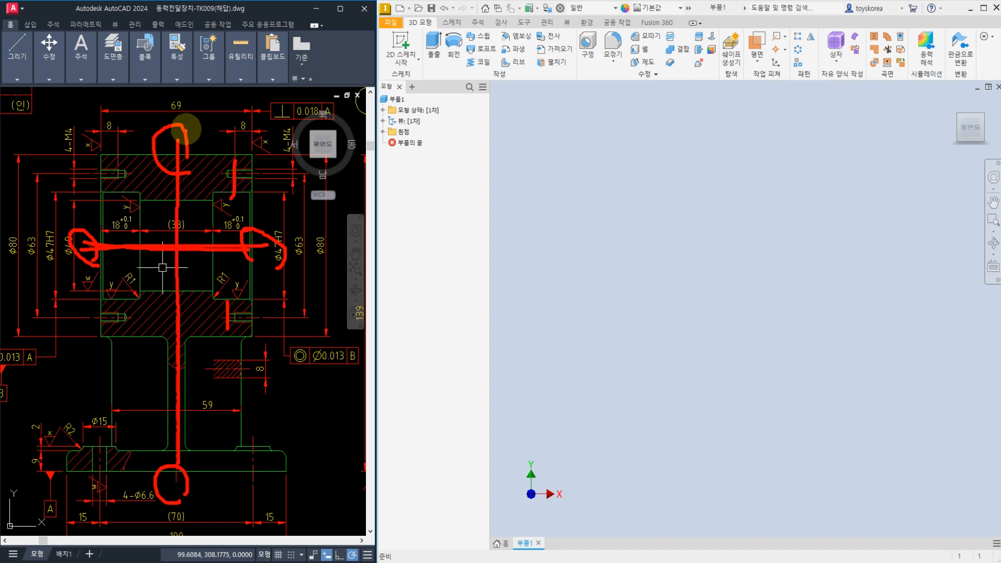
mouse_move(173, 156)
mouse_down()
mouse_move(152, 168)
mouse_move(201, 180)
mouse_up()
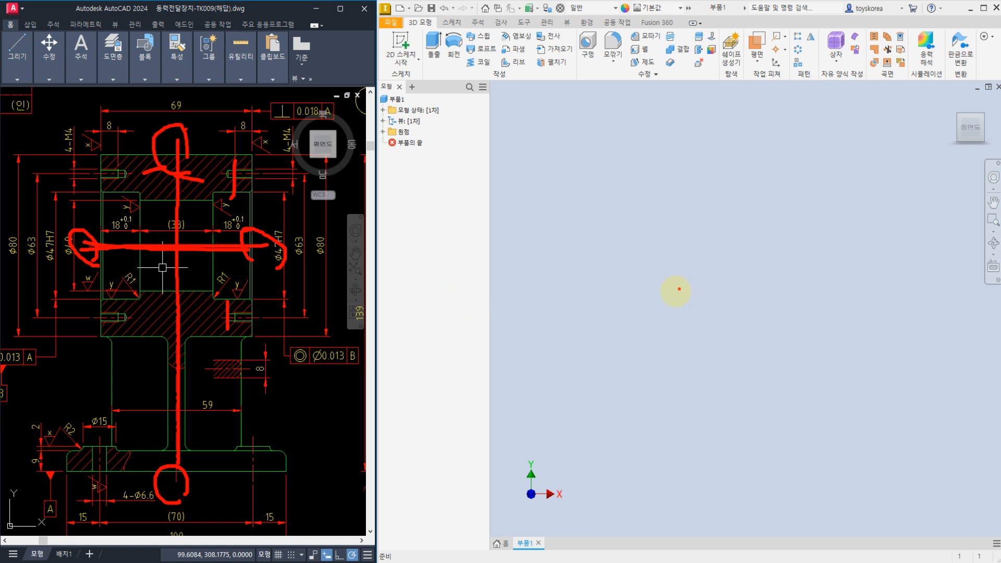
Picture the horizontal and vertical centrelines crossing in the empty part's workspace, then clear the temporary freehand marks.
drag(514, 294, 905, 308)
drag(709, 99, 722, 490)
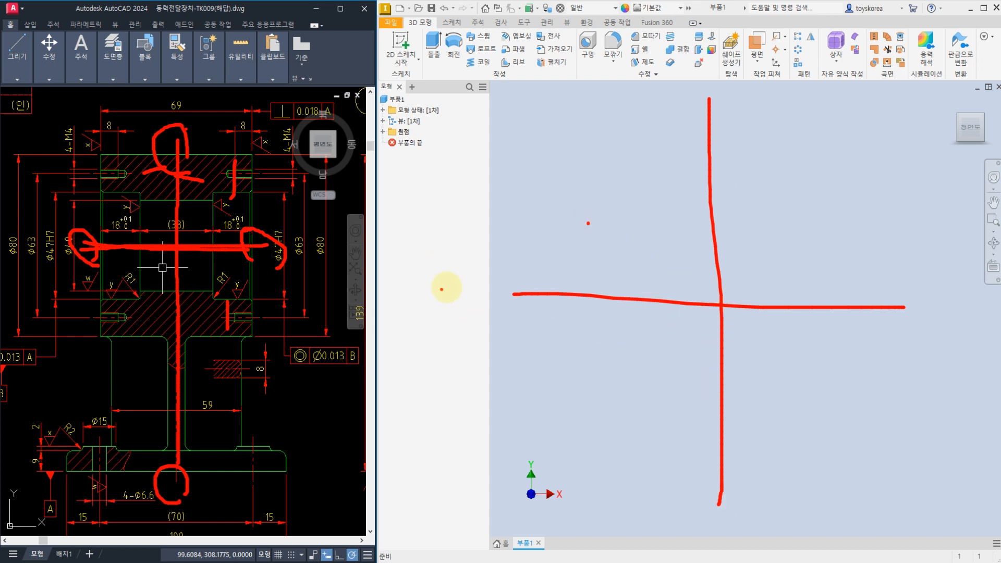
key(Escape)
key(Escape)
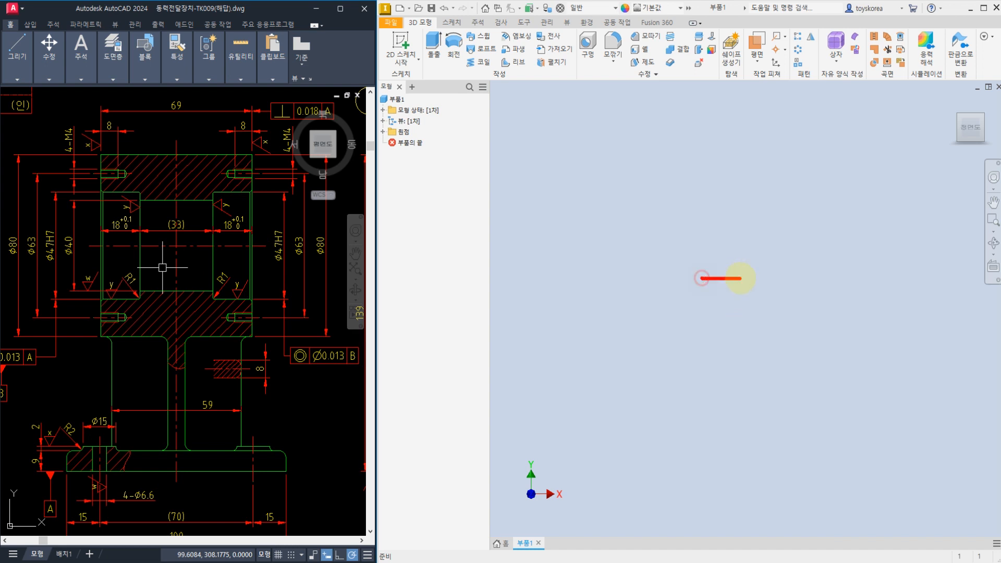
Picture in a temporary freehand sketch how an axis line's midpoint is attached to the coordinate origin.
drag(701, 275, 704, 228)
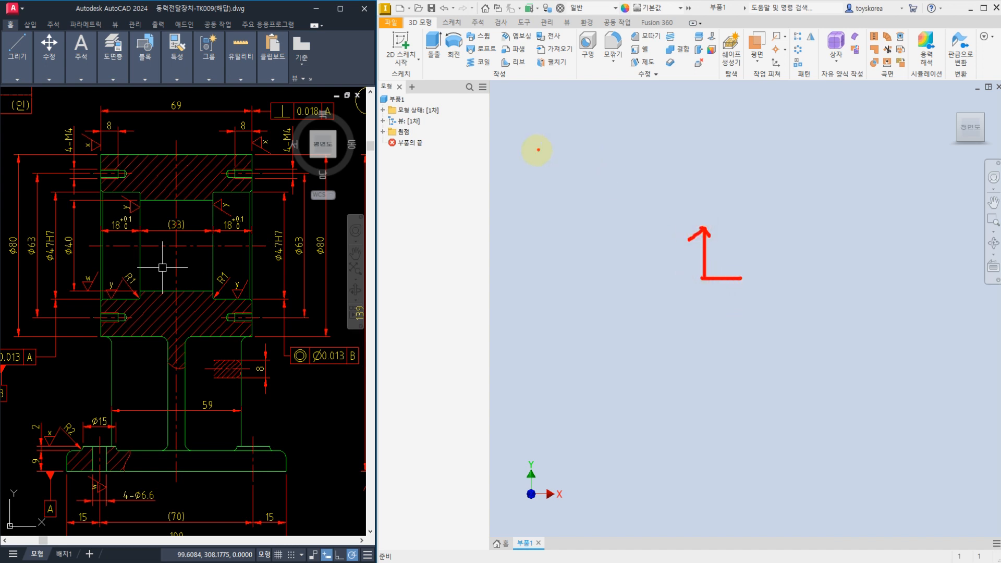
drag(581, 153, 789, 157)
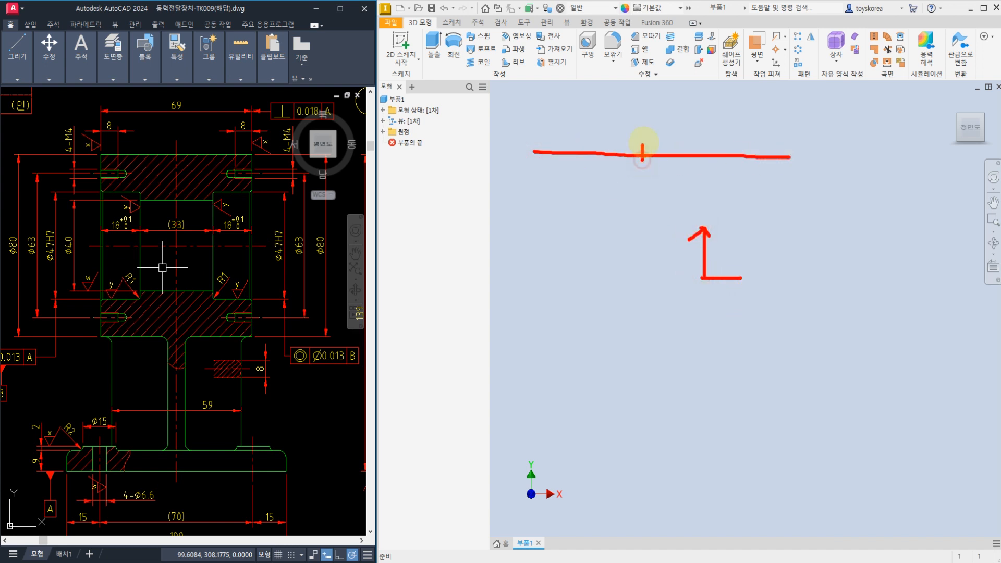
mouse_move(642, 151)
mouse_down()
mouse_move(653, 151)
mouse_move(657, 230)
mouse_move(706, 271)
mouse_move(697, 280)
mouse_up()
click(698, 220)
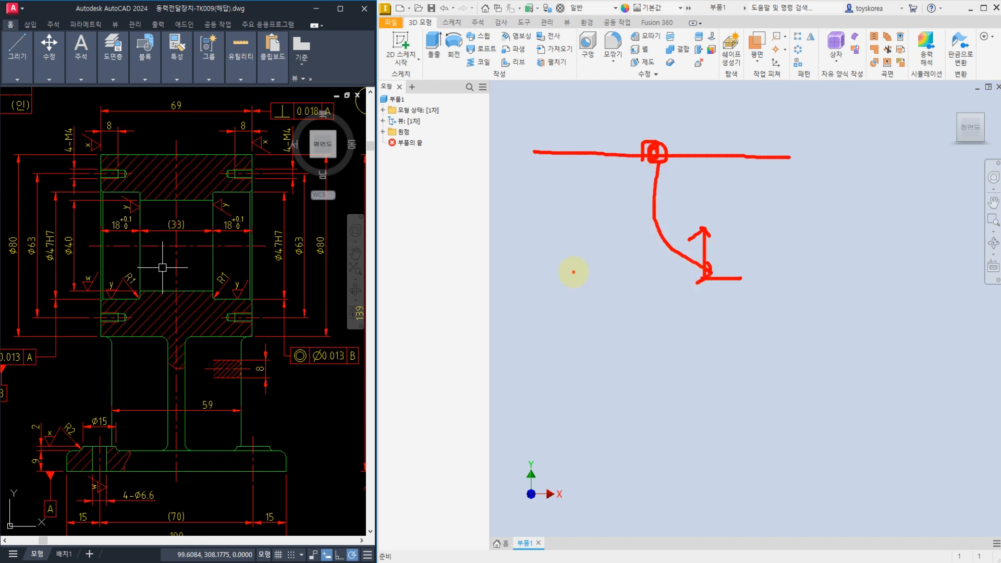
Picture the housing's stepped half section revolved about the axis line, then clear the temporary freehand sketch.
drag(573, 272, 824, 282)
mouse_move(571, 211)
mouse_down()
mouse_move(567, 124)
mouse_move(833, 127)
mouse_move(833, 184)
mouse_up()
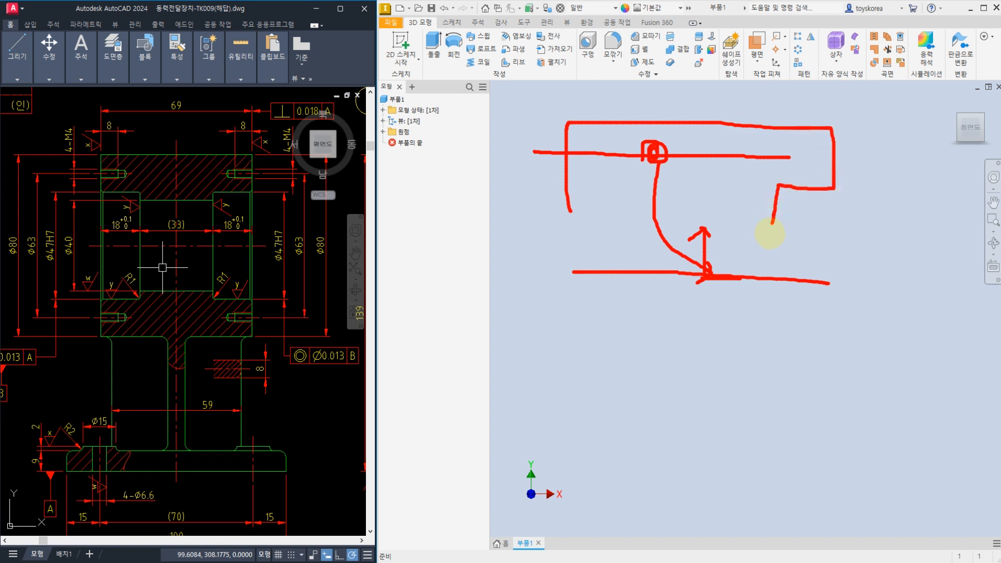
mouse_move(769, 233)
mouse_down()
mouse_move(658, 233)
mouse_move(580, 196)
mouse_up()
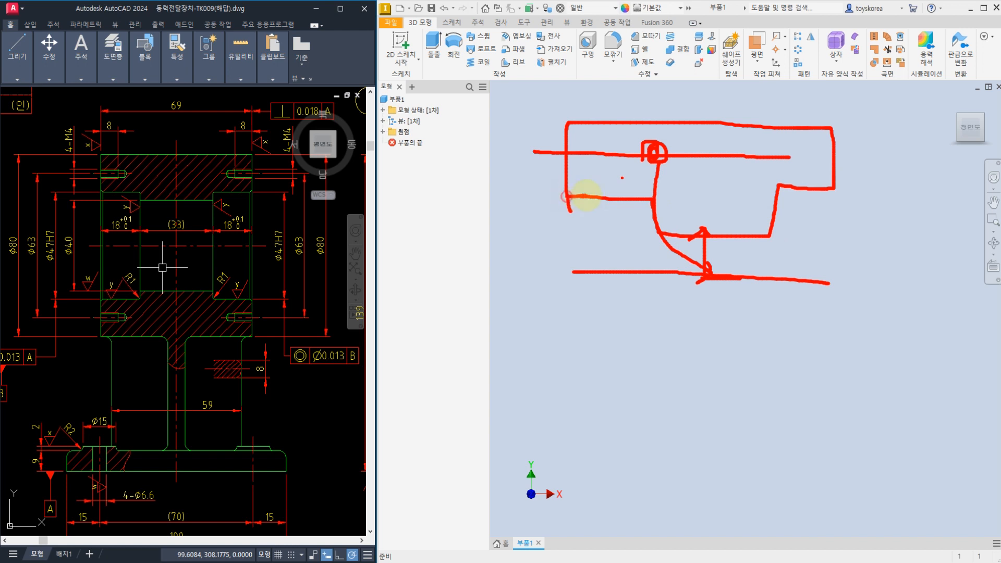
mouse_move(597, 179)
mouse_down()
mouse_move(470, 264)
mouse_move(603, 316)
mouse_move(576, 356)
mouse_up()
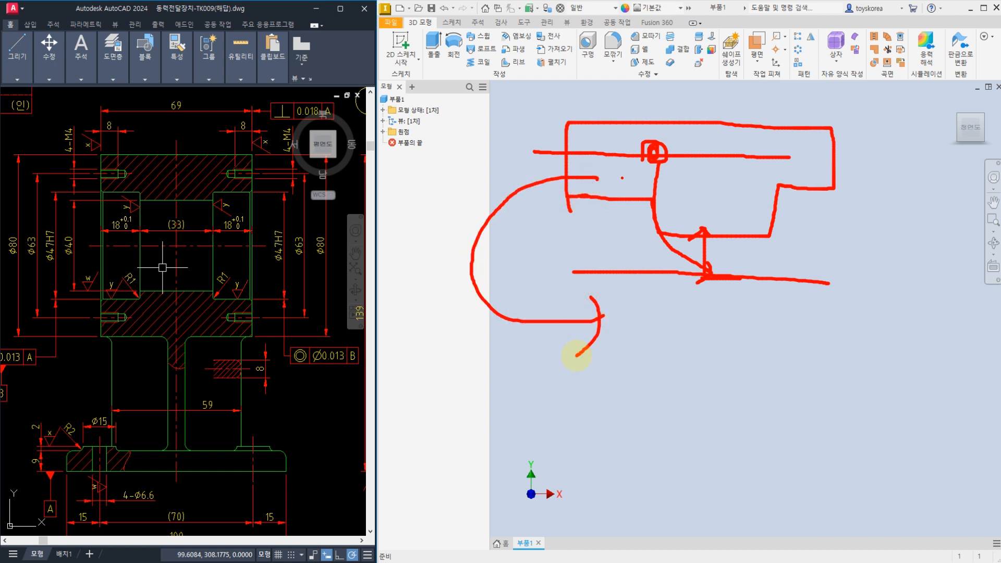
key(Escape)
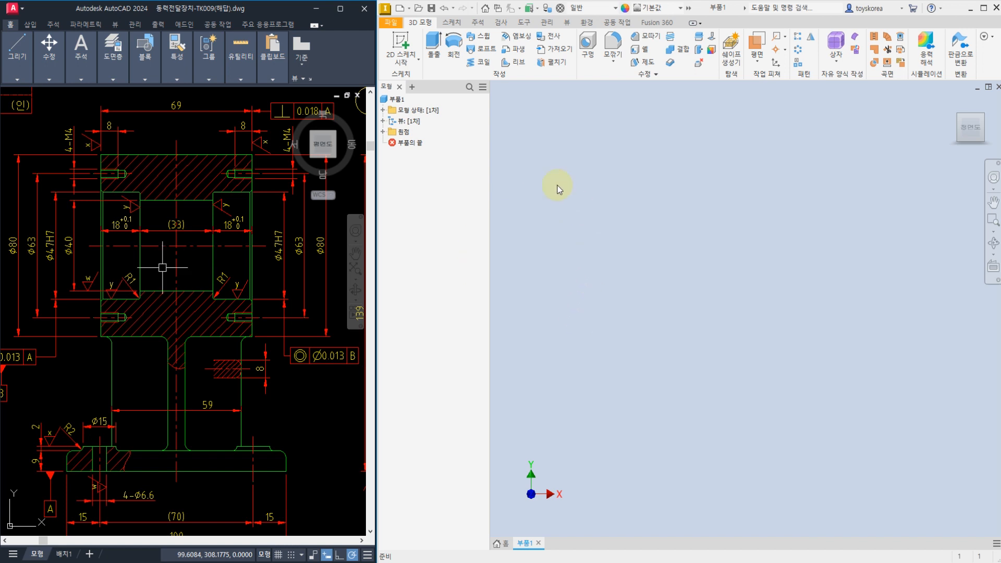
Start a 2D sketch on the XY plane and draw a horizontal line about 20 mm long above the origin.
click(401, 44)
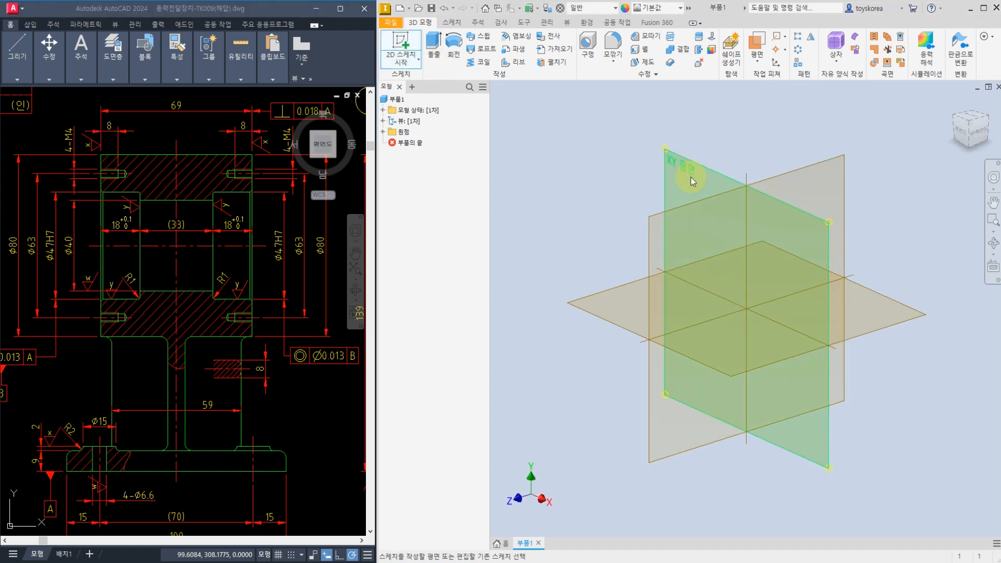
click(684, 168)
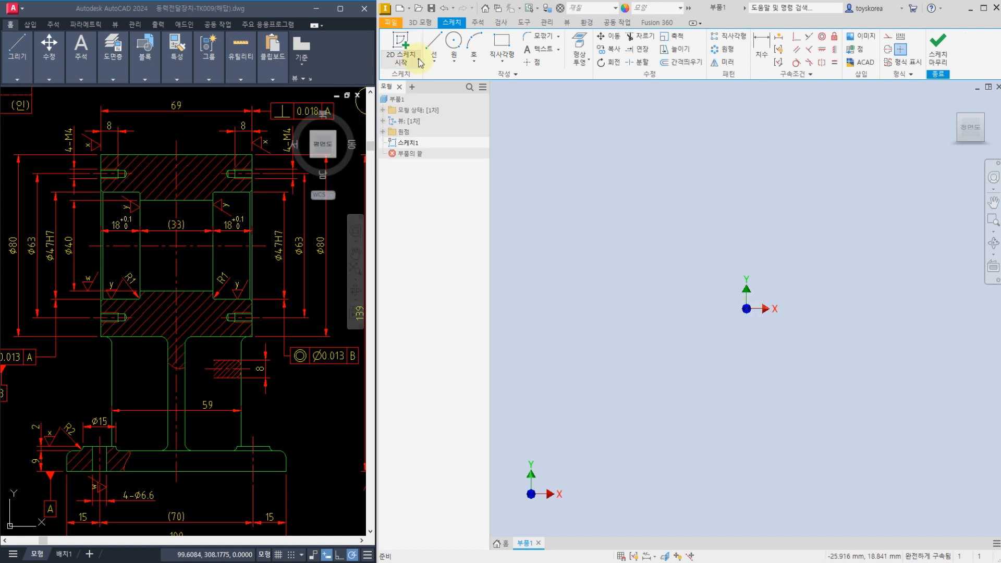
click(431, 48)
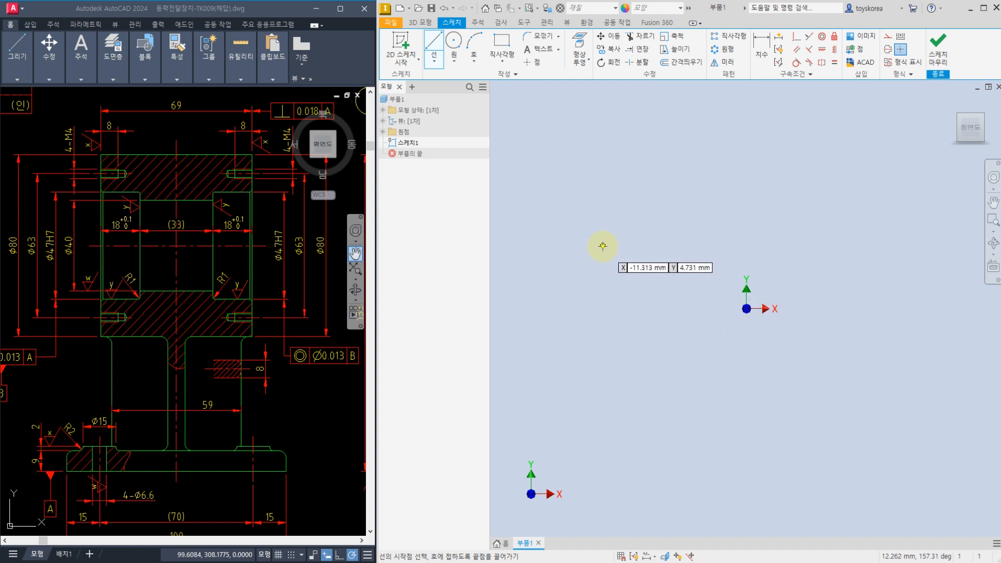
click(602, 246)
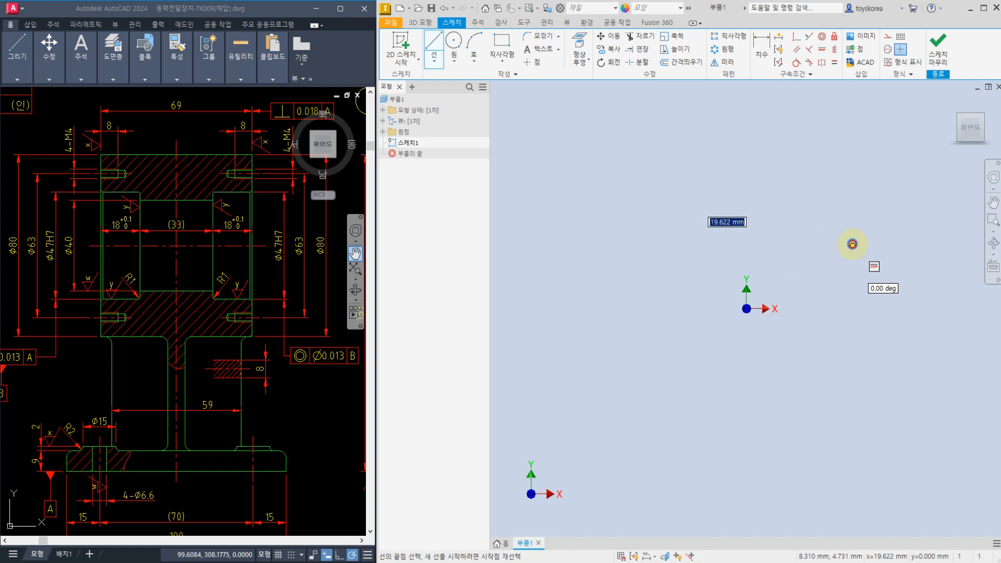
click(853, 246)
key(Escape)
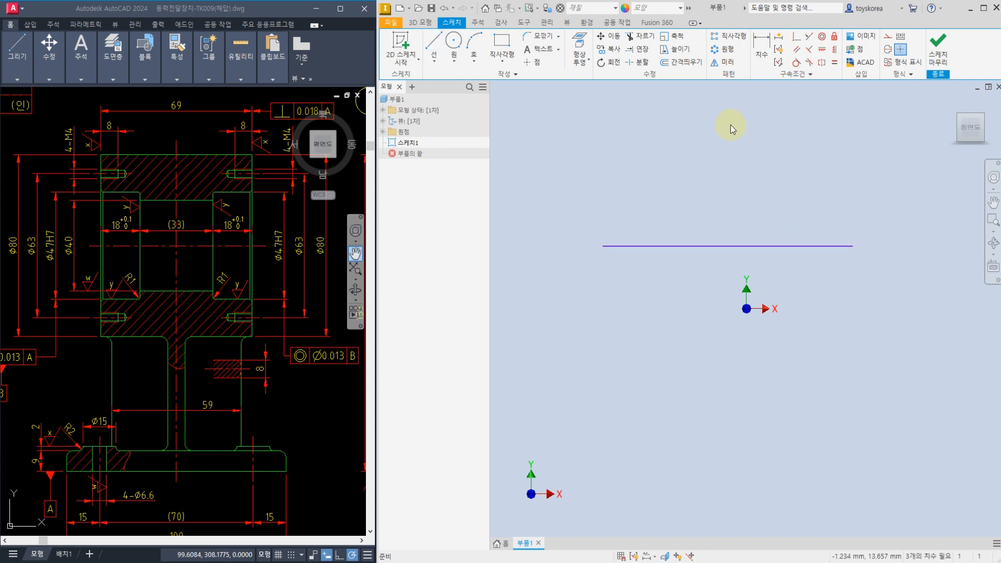
Make the line's midpoint coincident with the sketch origin and dimension the line's length as 69 mm.
click(797, 38)
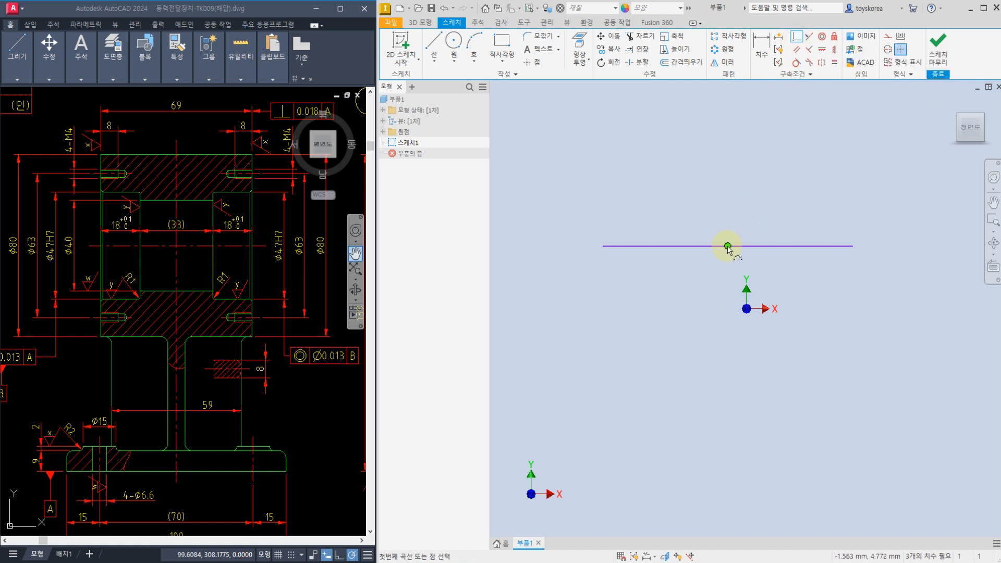
click(728, 246)
click(746, 309)
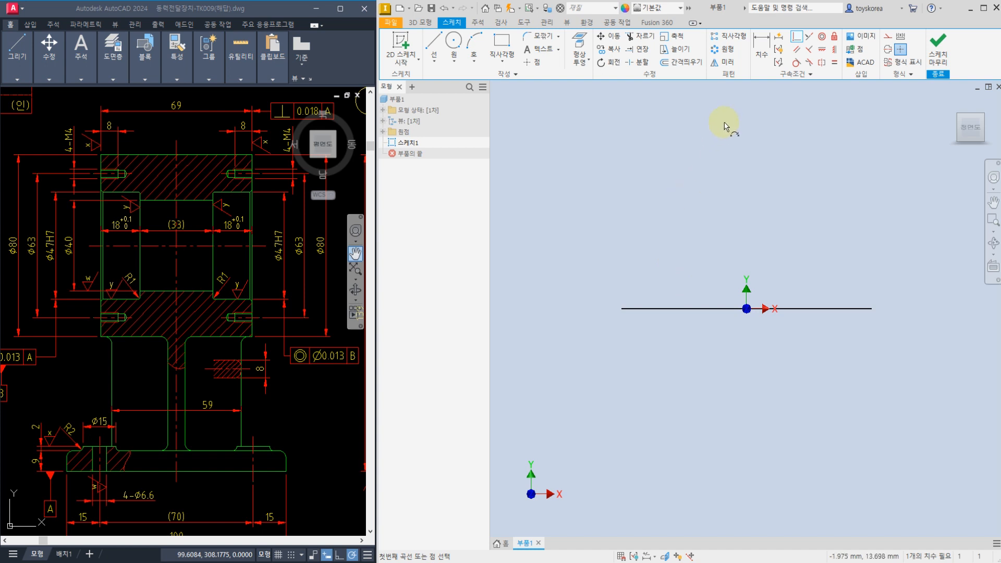
click(761, 43)
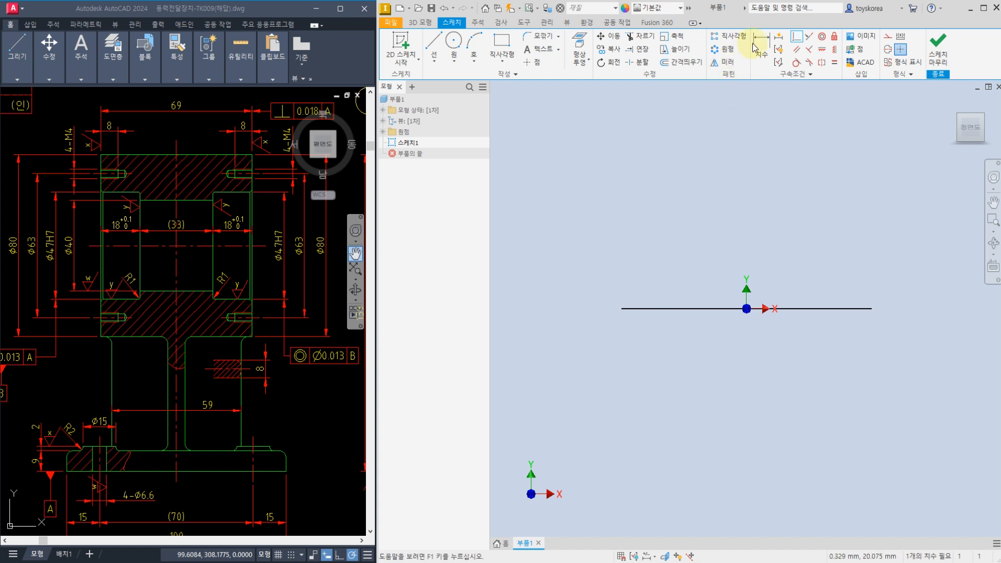
click(648, 308)
click(648, 349)
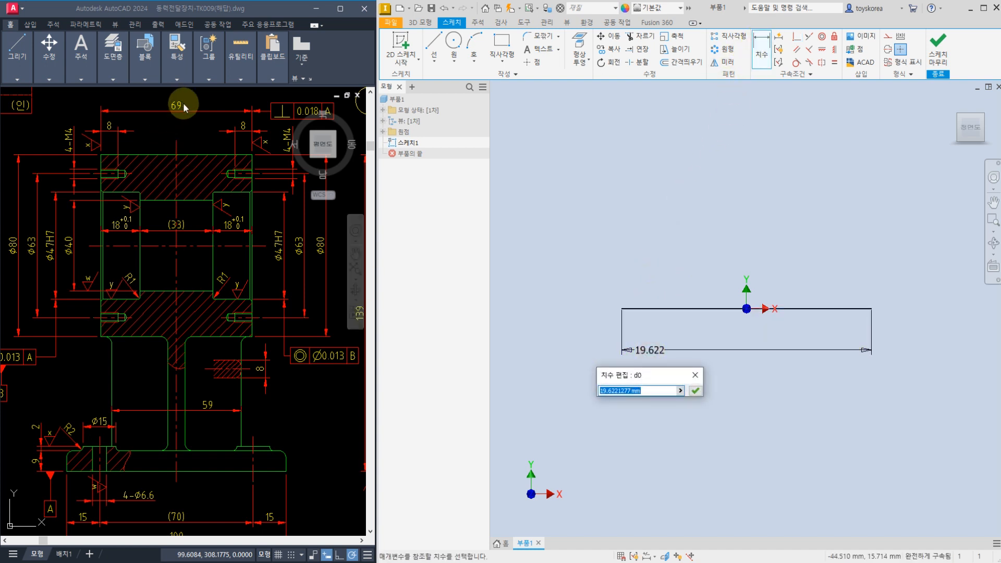
text(80)
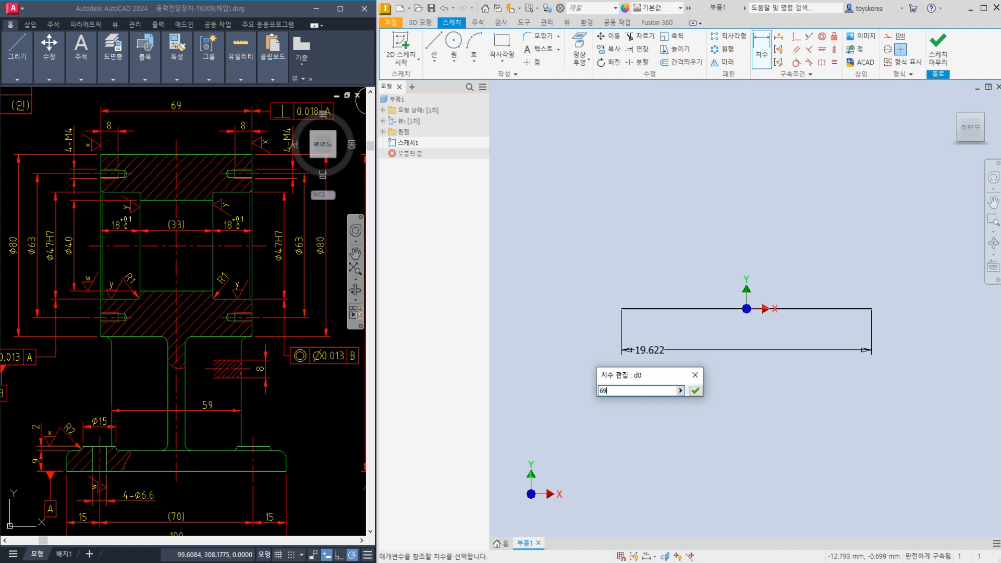
key(Return)
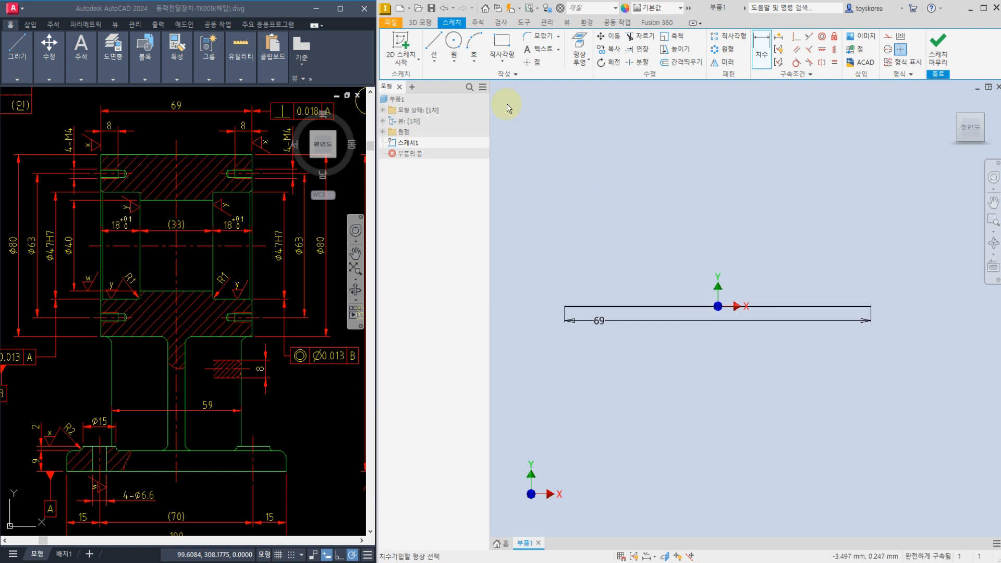
Draw a closed stepped profile above the axis line, about 69 mm wide and 14 mm high at the ends, with a middle portion about 6 mm deeper.
click(433, 43)
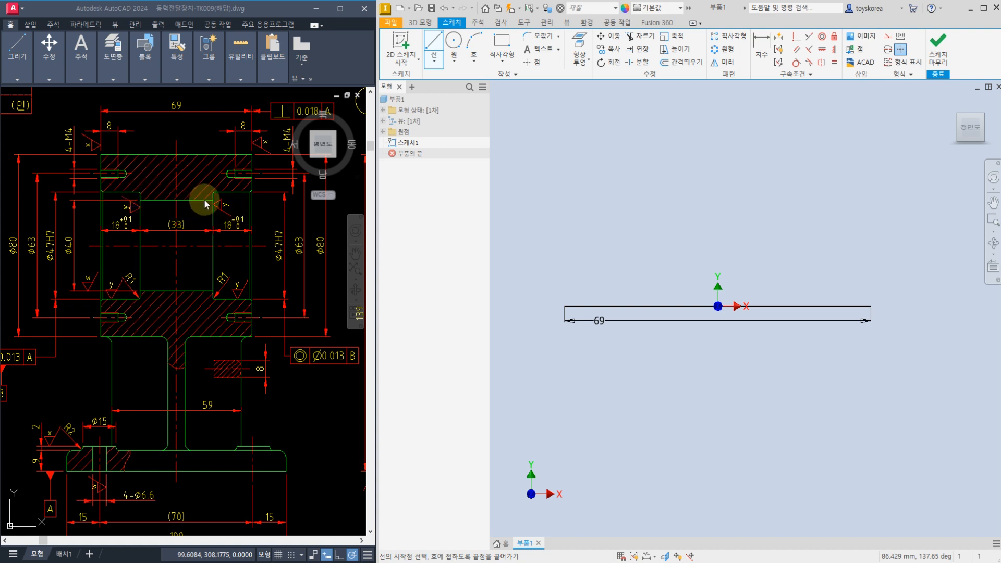
click(564, 212)
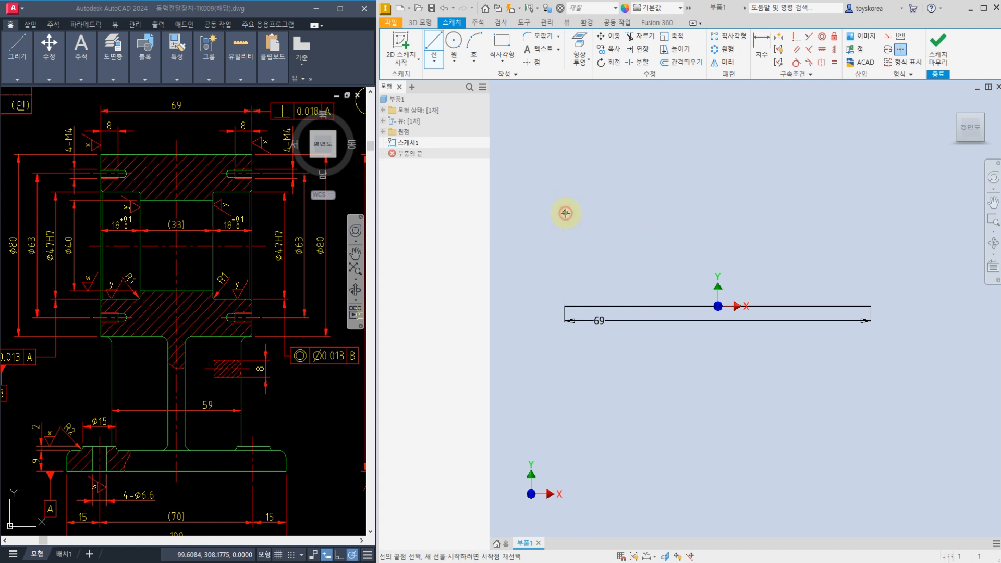
click(565, 150)
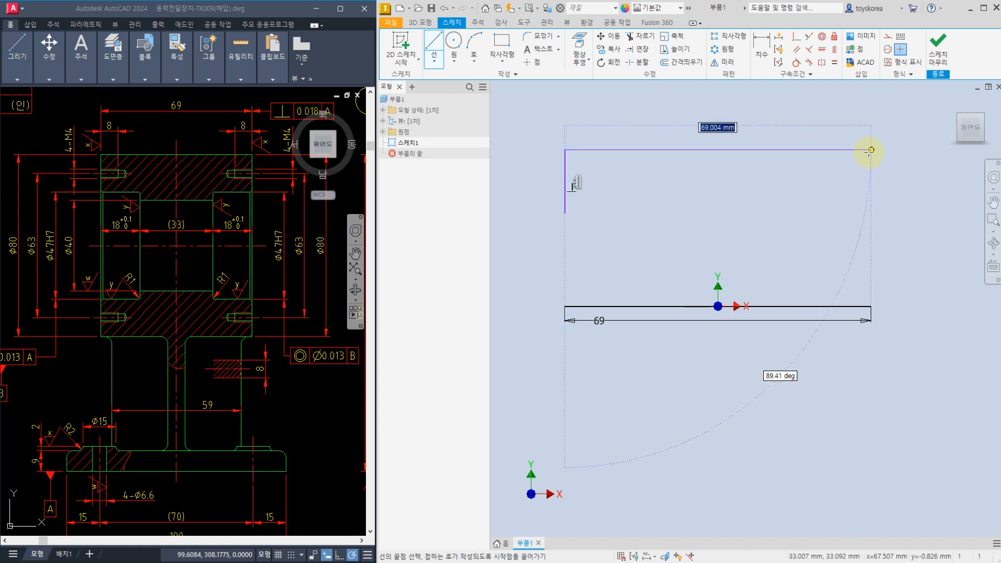
click(870, 150)
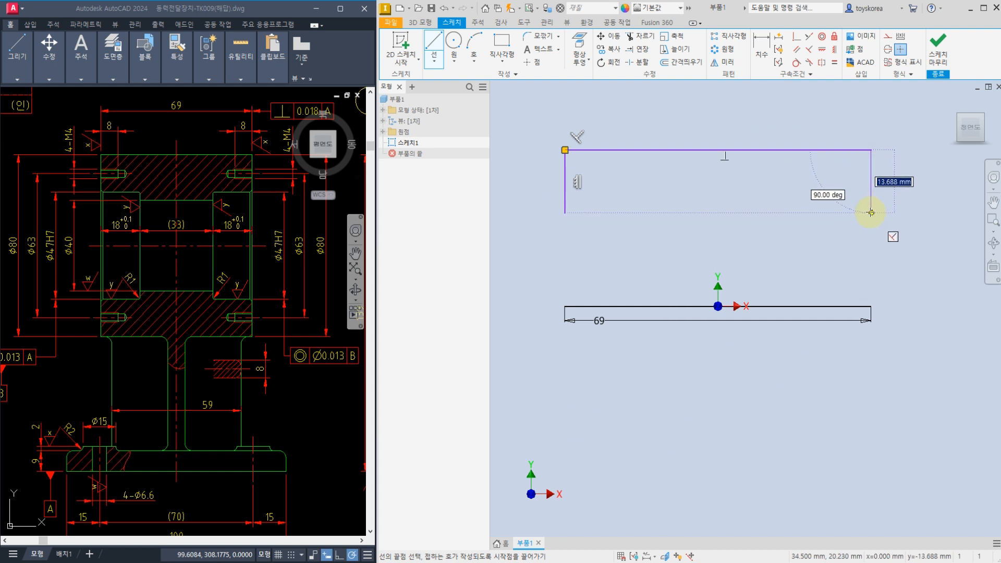
click(870, 213)
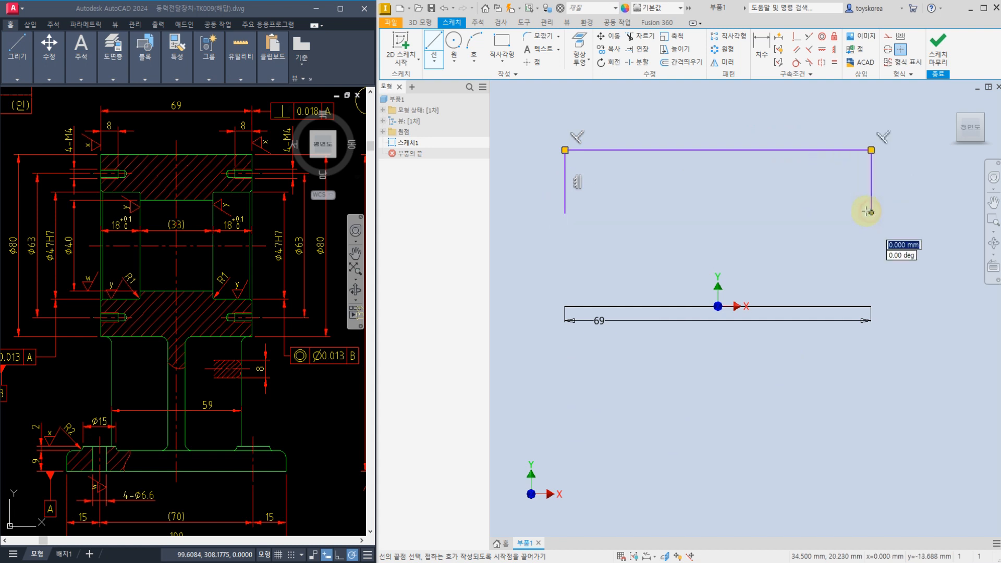
click(792, 212)
click(796, 239)
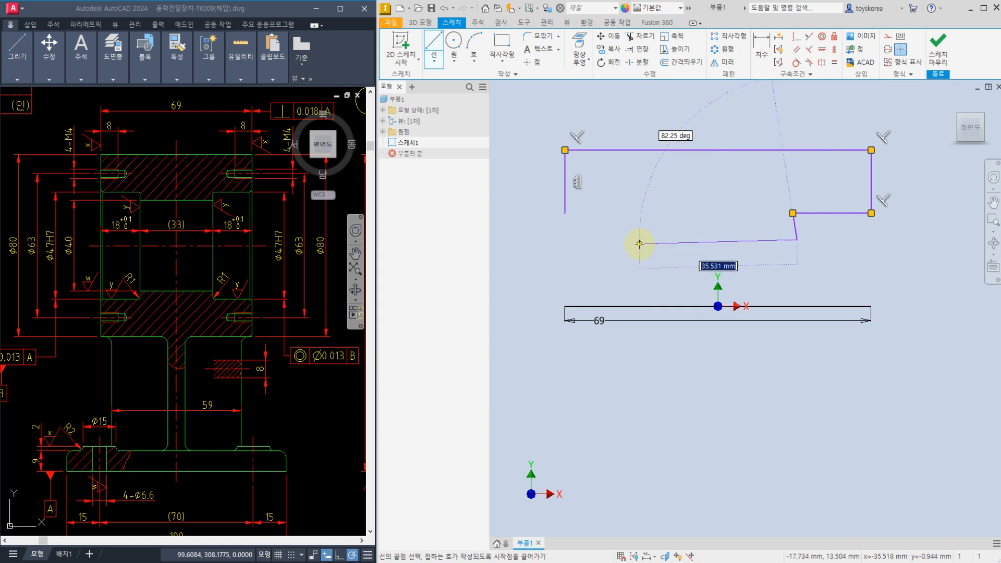
click(635, 240)
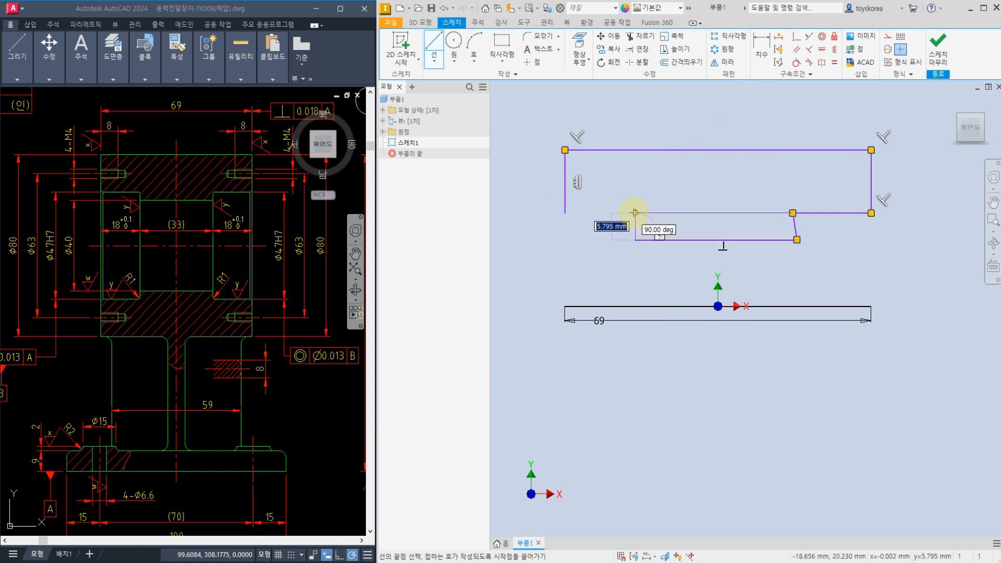
click(636, 213)
click(565, 213)
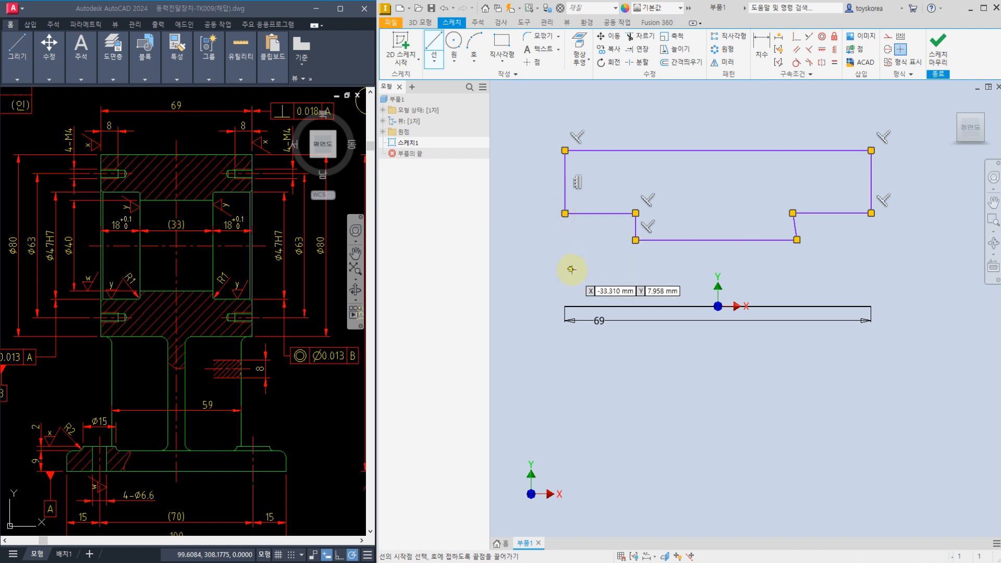
key(Escape)
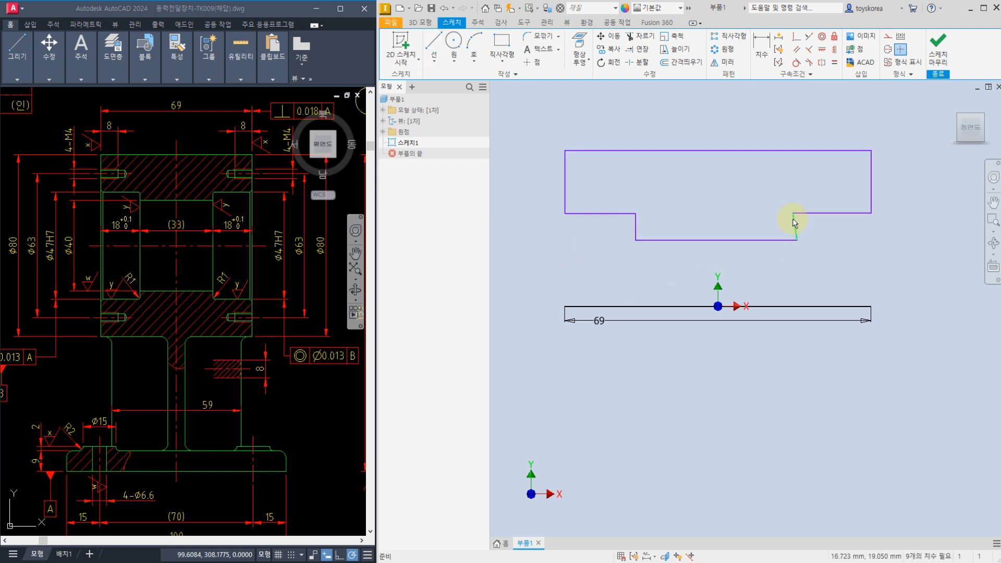
Constrain the slanted short step edge of the profile to be vertical.
click(835, 53)
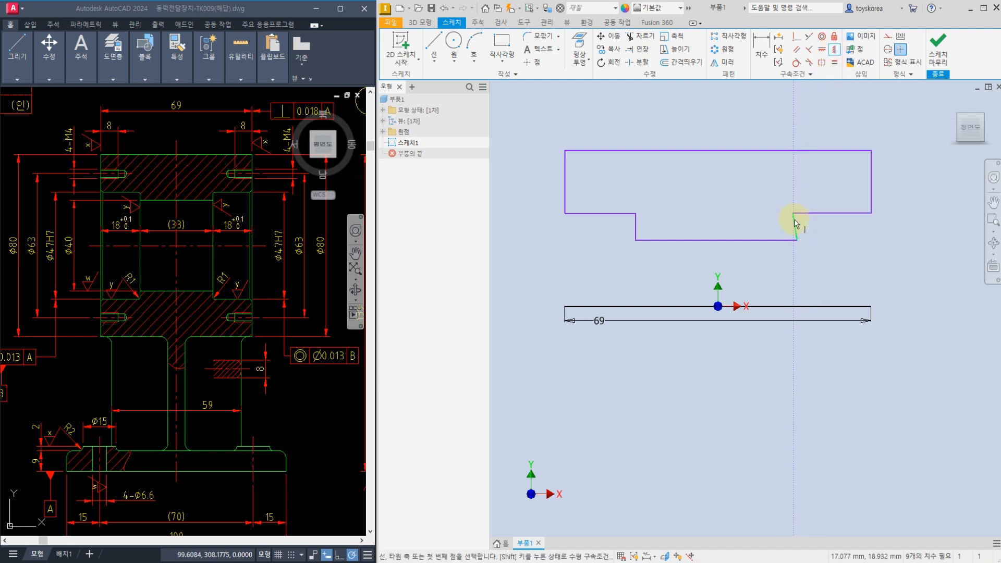
click(794, 224)
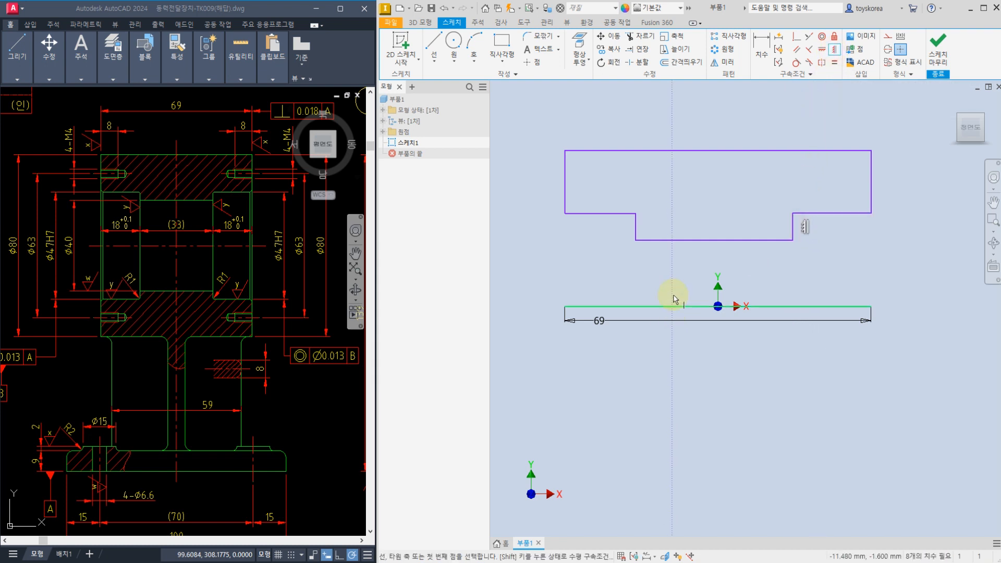
key(Escape)
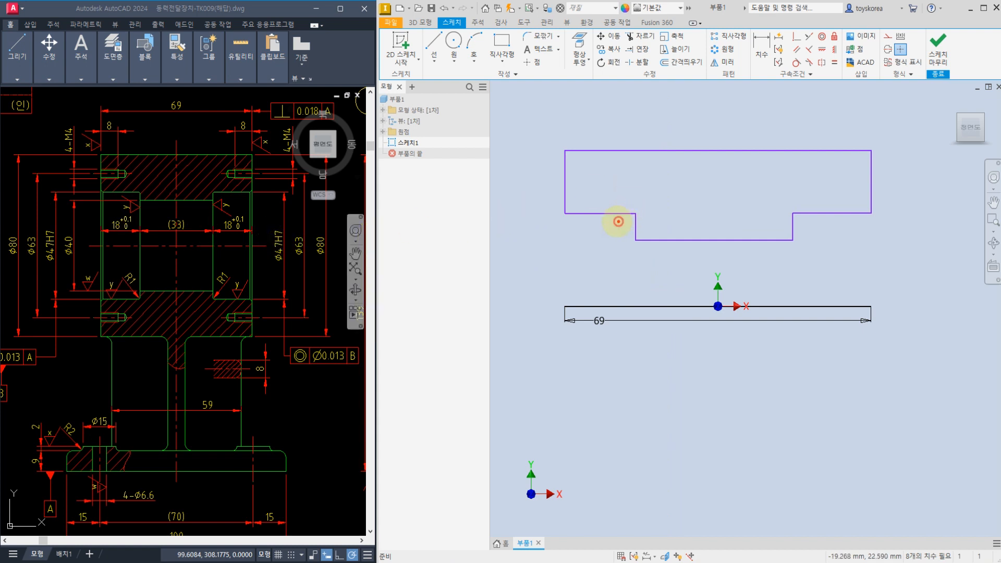
drag(619, 222, 617, 227)
drag(816, 221, 853, 183)
drag(564, 209, 851, 208)
mouse_move(254, 225)
mouse_down()
mouse_move(211, 214)
mouse_move(249, 232)
mouse_up()
mouse_move(128, 202)
mouse_down()
mouse_move(104, 214)
mouse_move(129, 262)
mouse_up()
drag(579, 192, 599, 229)
mouse_move(857, 232)
mouse_down()
mouse_move(831, 224)
mouse_move(848, 222)
mouse_up()
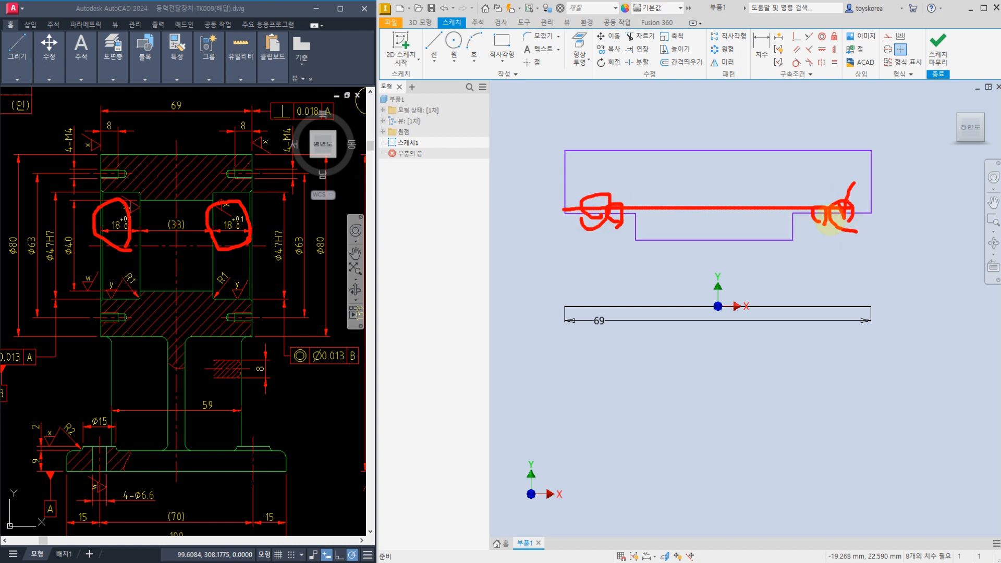
key(Escape)
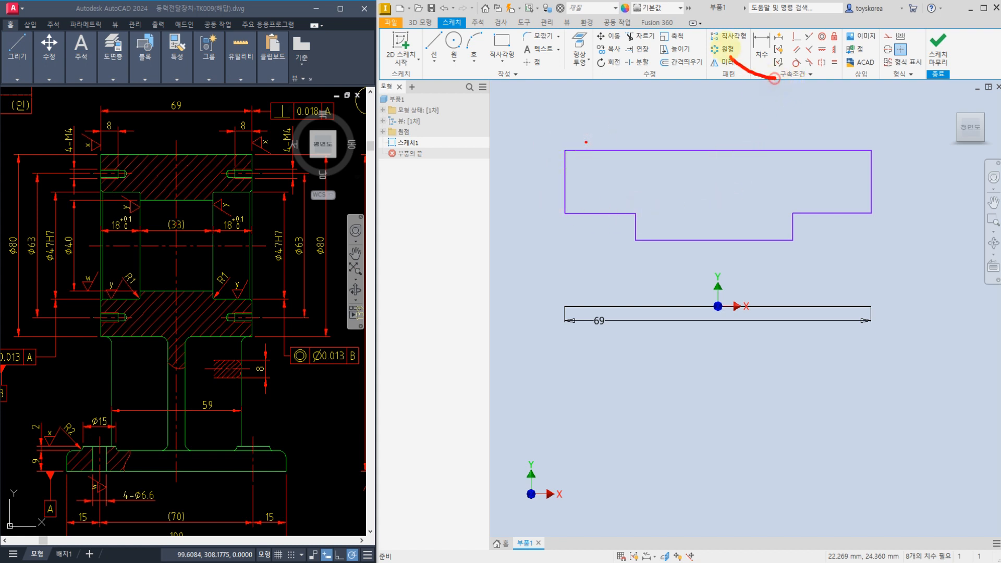
mouse_move(751, 68)
mouse_down()
mouse_move(770, 32)
mouse_move(764, 77)
mouse_move(785, 59)
mouse_move(807, 20)
mouse_move(850, 48)
mouse_move(824, 81)
mouse_up()
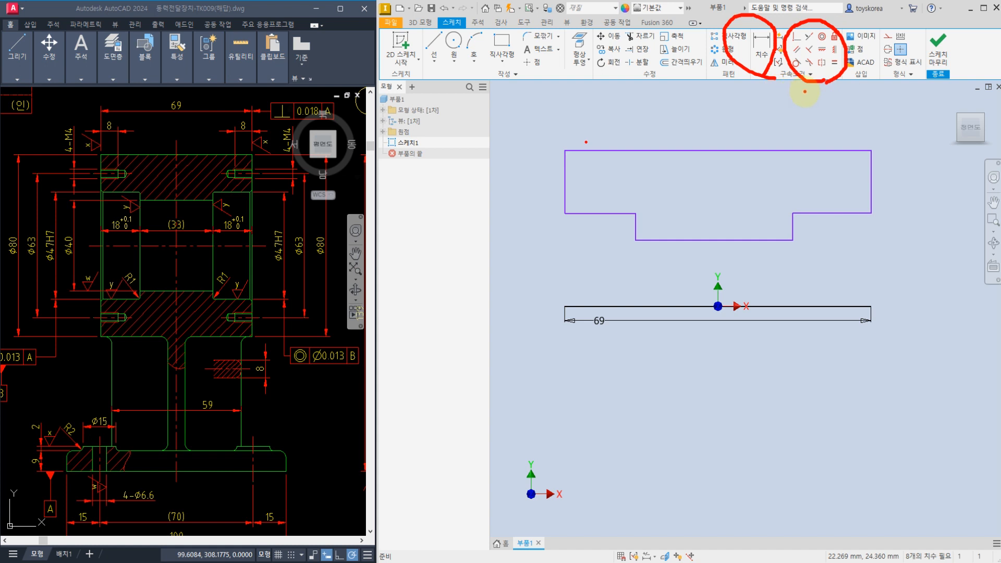
mouse_move(810, 87)
mouse_down()
mouse_move(785, 57)
mouse_move(829, 18)
mouse_move(850, 62)
mouse_move(824, 93)
mouse_move(811, 144)
mouse_move(821, 137)
mouse_up()
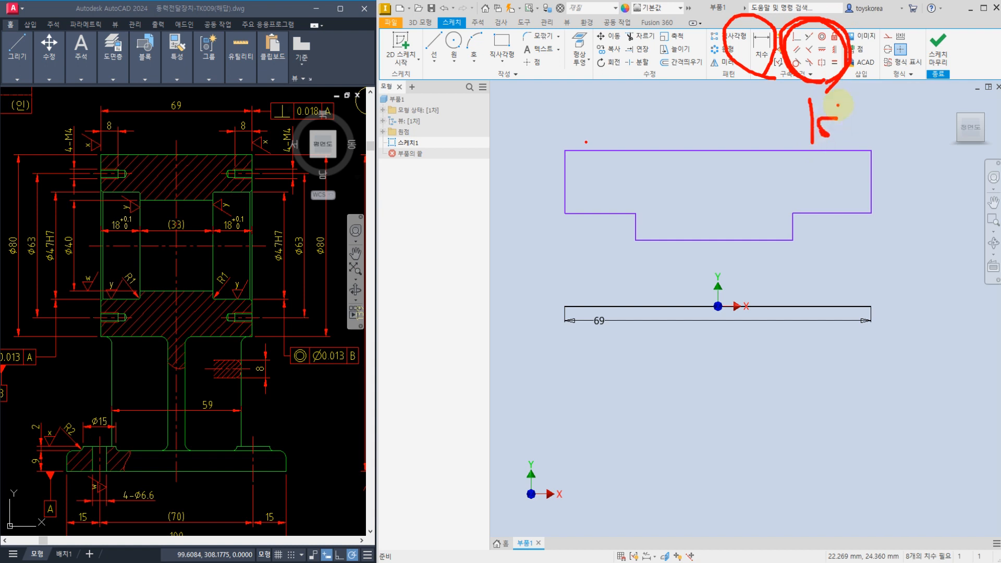
mouse_move(843, 100)
mouse_down()
mouse_move(843, 136)
mouse_move(870, 120)
mouse_up()
drag(753, 72, 729, 107)
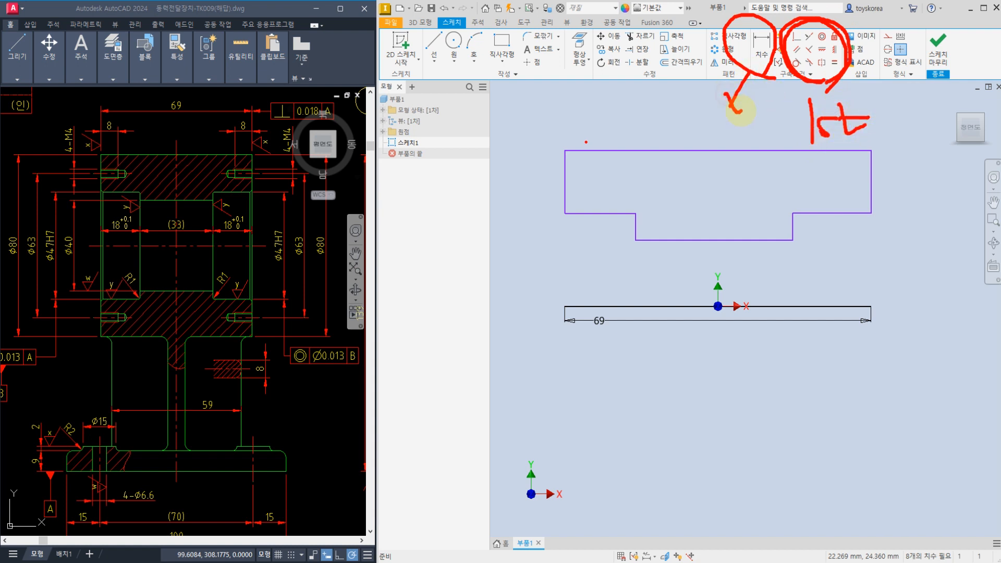
drag(757, 60, 691, 116)
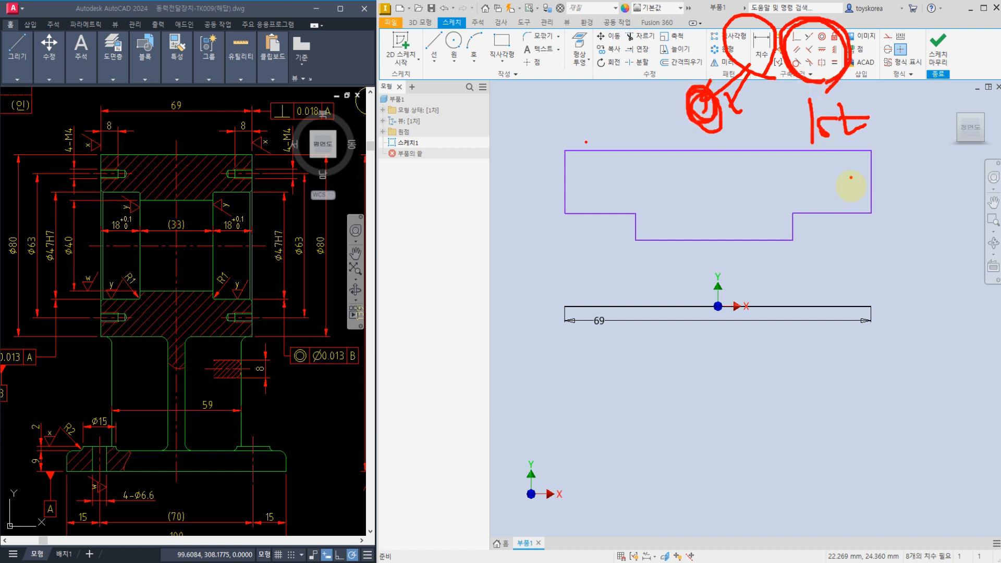
drag(851, 201, 850, 218)
drag(841, 203, 840, 221)
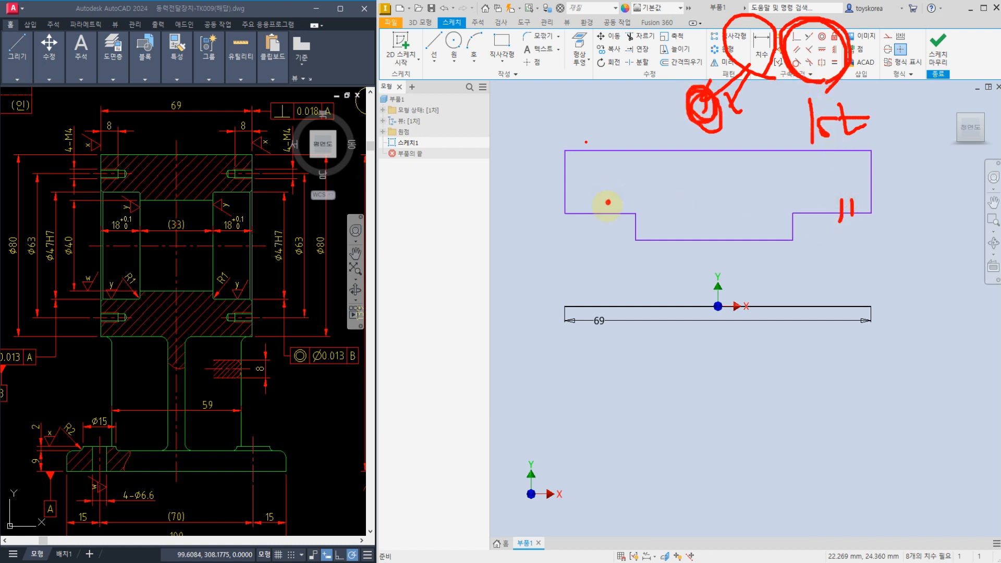
drag(609, 196, 608, 223)
mouse_move(630, 191)
mouse_down()
mouse_move(627, 216)
mouse_move(589, 210)
mouse_up()
click(637, 206)
mouse_move(806, 215)
mouse_down()
mouse_move(862, 214)
mouse_move(855, 233)
mouse_up()
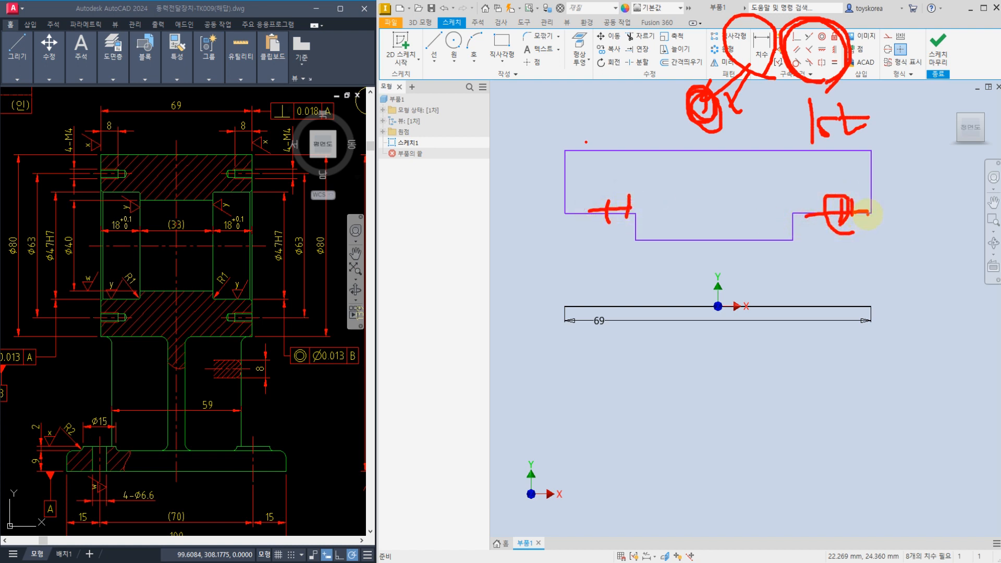
click(551, 179)
drag(576, 207, 581, 219)
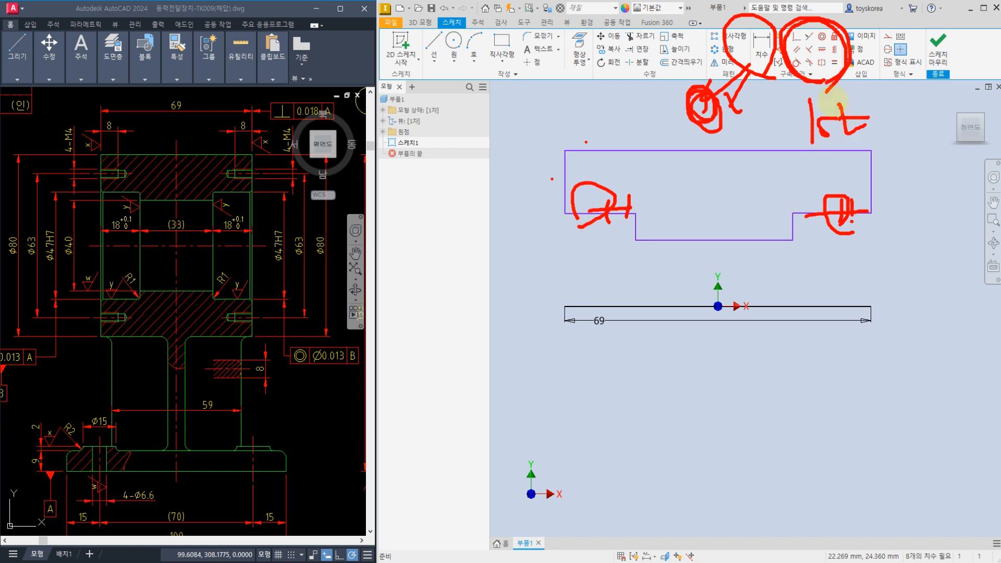
key(Escape)
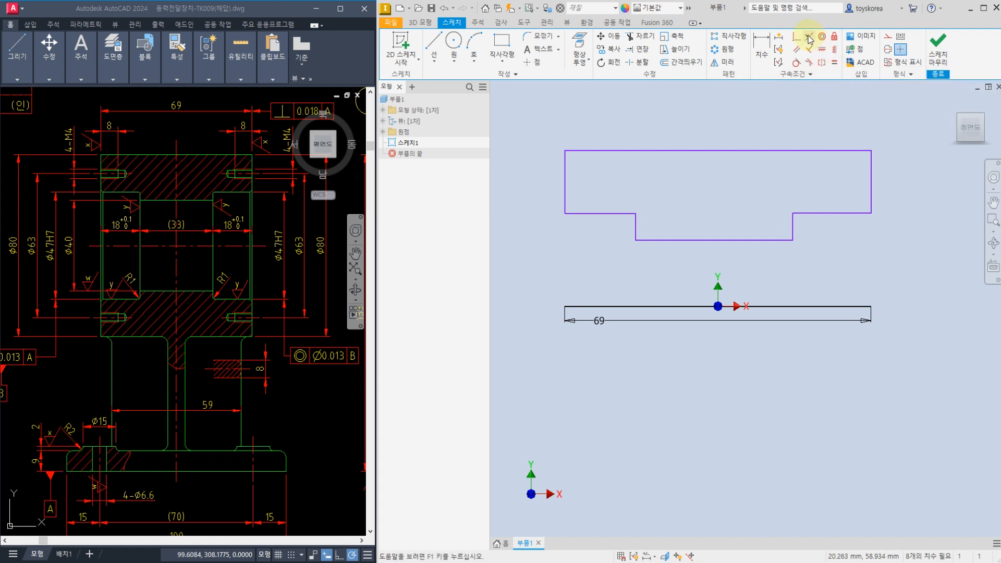
Make the two outer lower horizontal edges of the stepped profile collinear and equal in length.
click(809, 38)
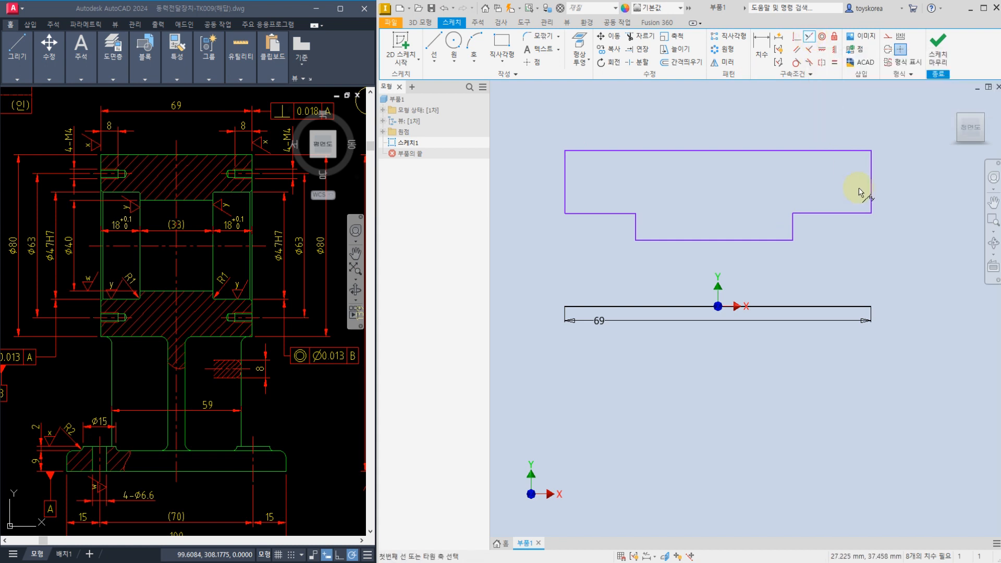
click(867, 214)
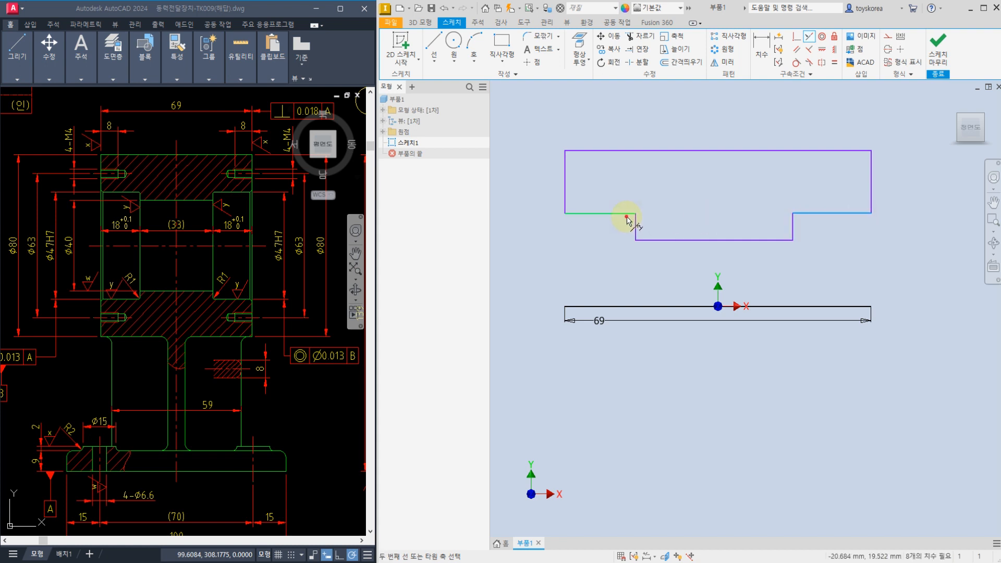
click(628, 214)
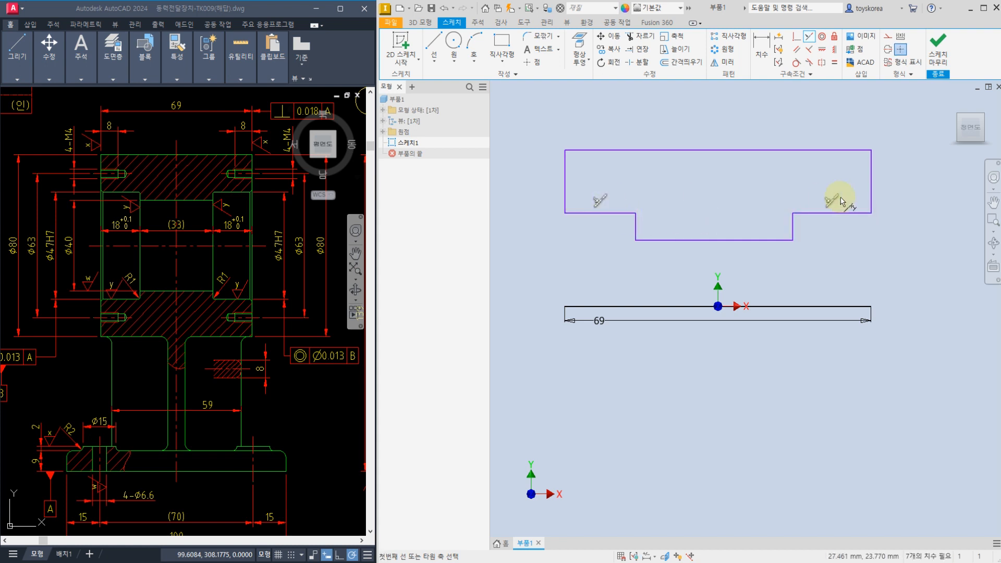
key(Escape)
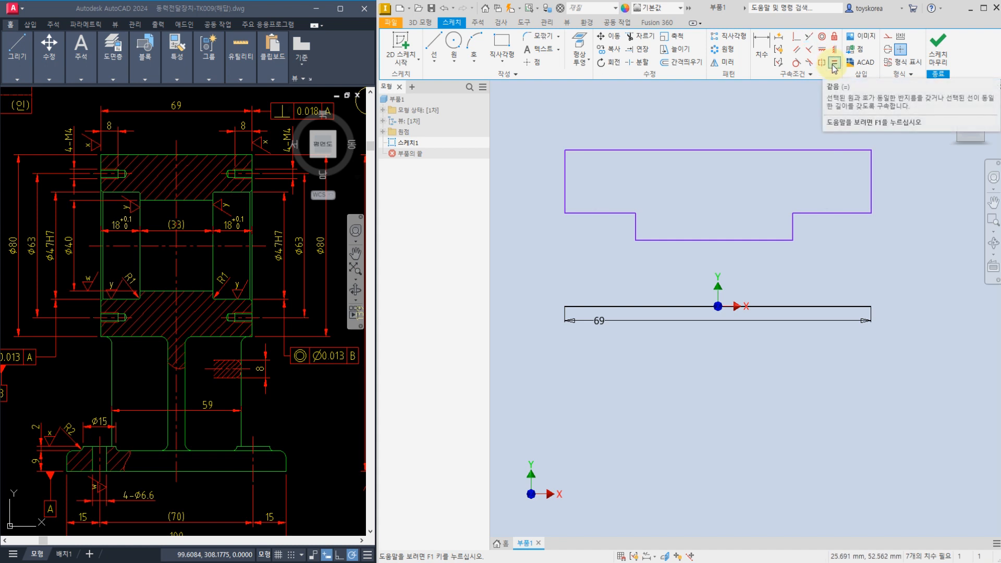
click(833, 63)
click(812, 214)
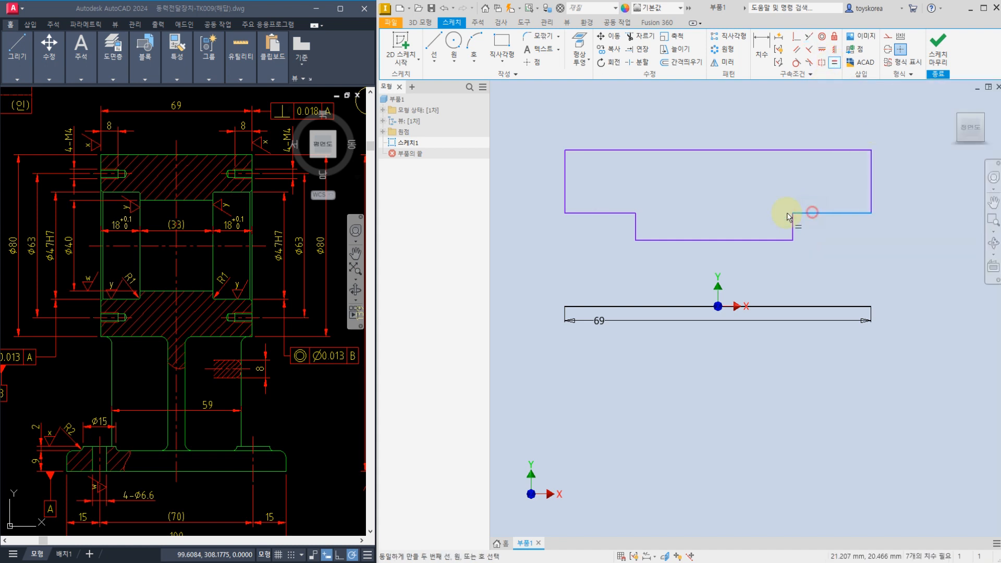
click(608, 213)
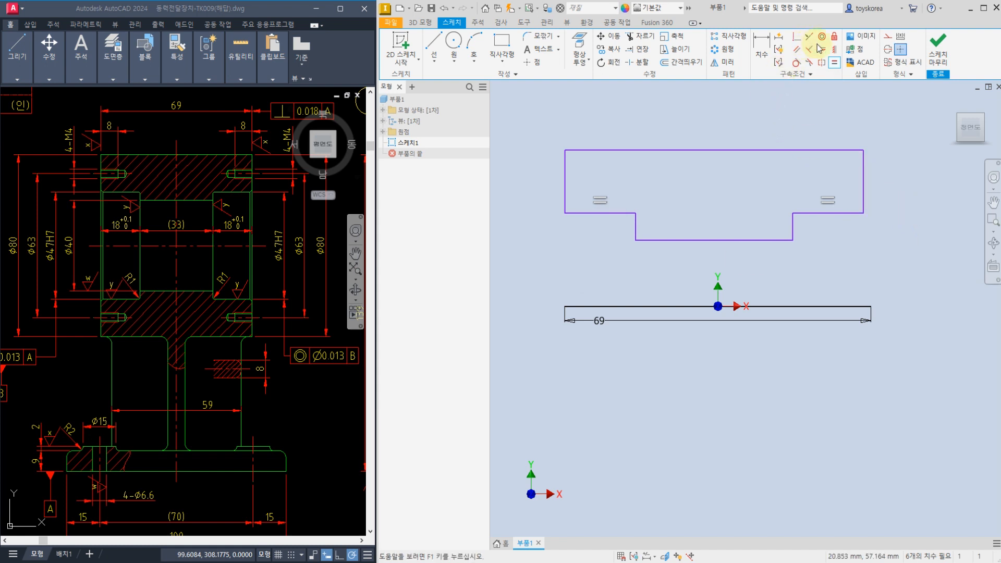
Align the midpoints of the profile's two vertical end edges vertically with the corresponding endpoints of the axis line.
click(834, 50)
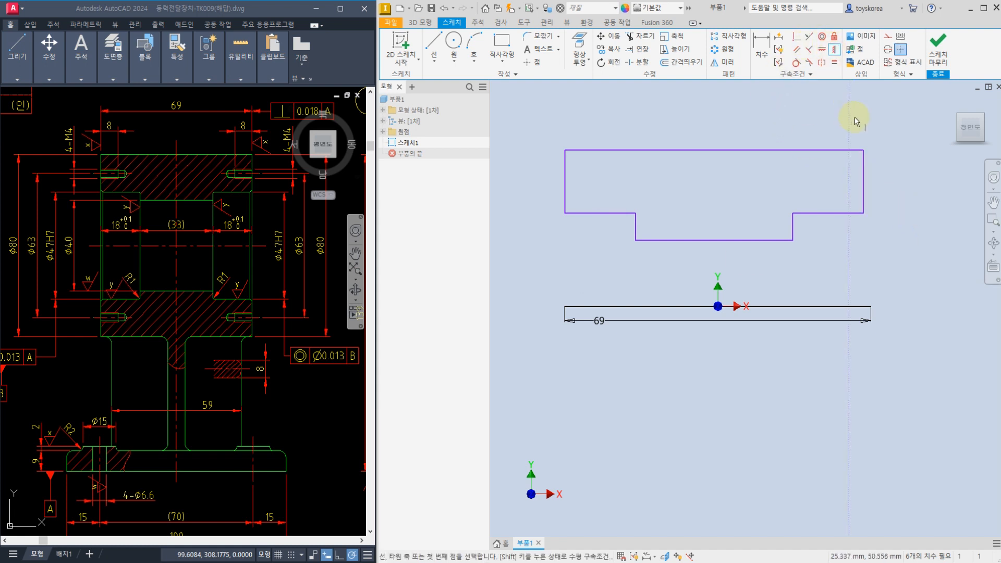
click(861, 181)
click(874, 309)
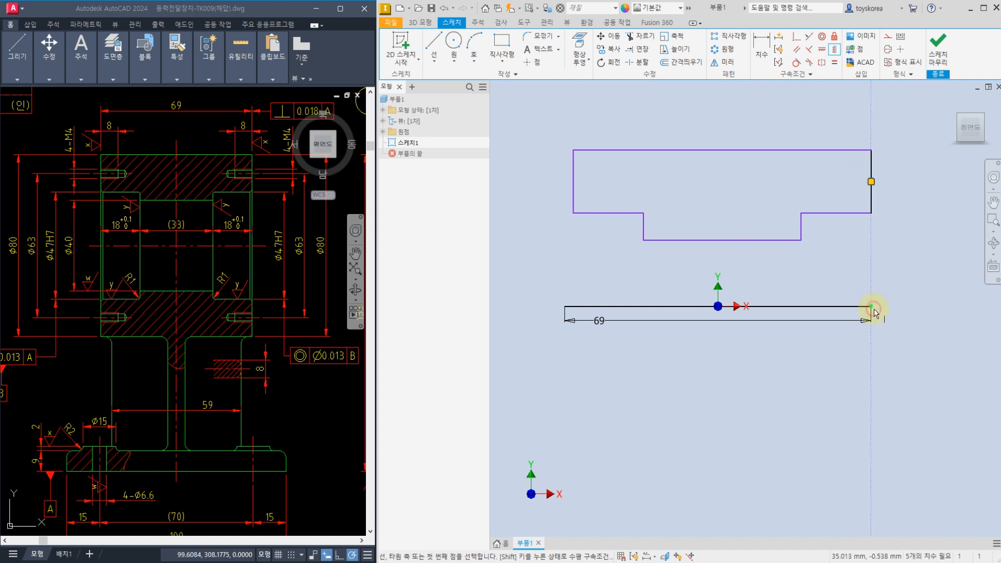
click(573, 181)
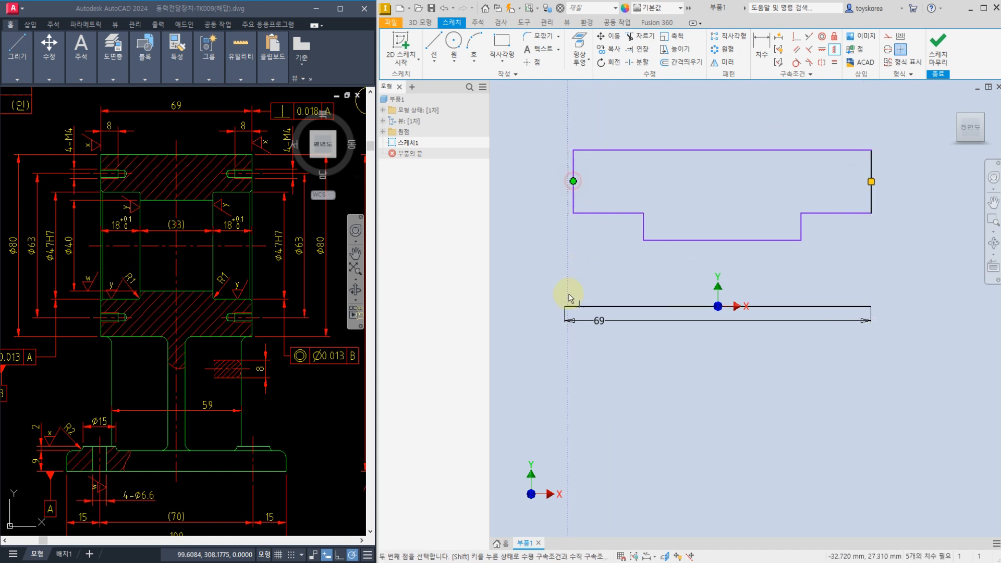
click(565, 307)
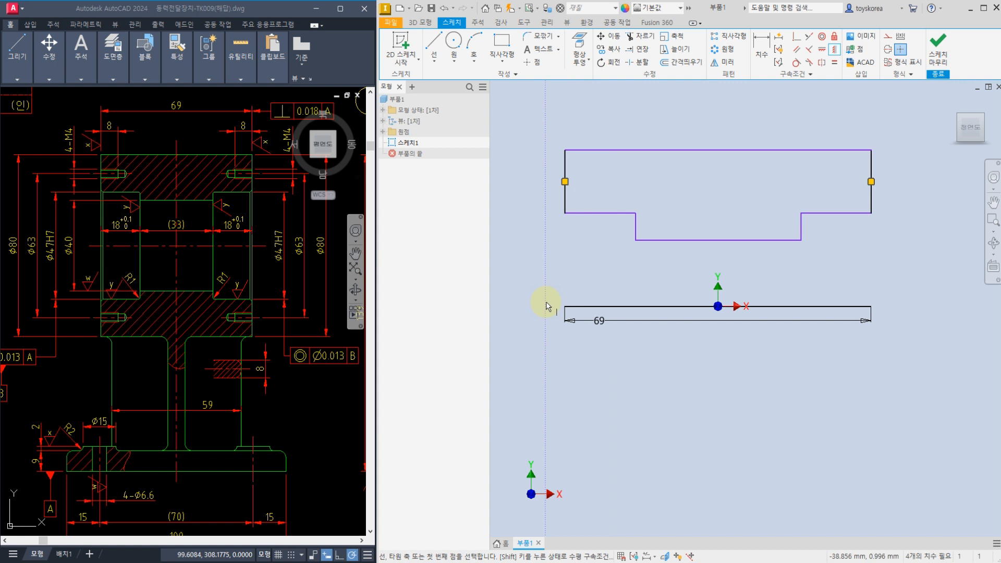
Dimension the distance from the profile's middle lower edge to the axis line as 40/2 mm.
click(765, 56)
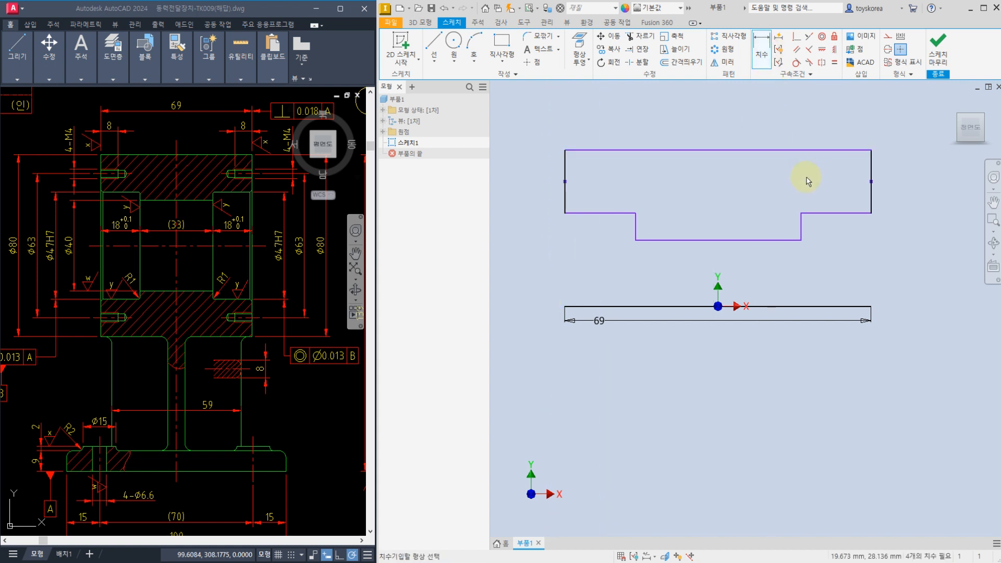
click(790, 240)
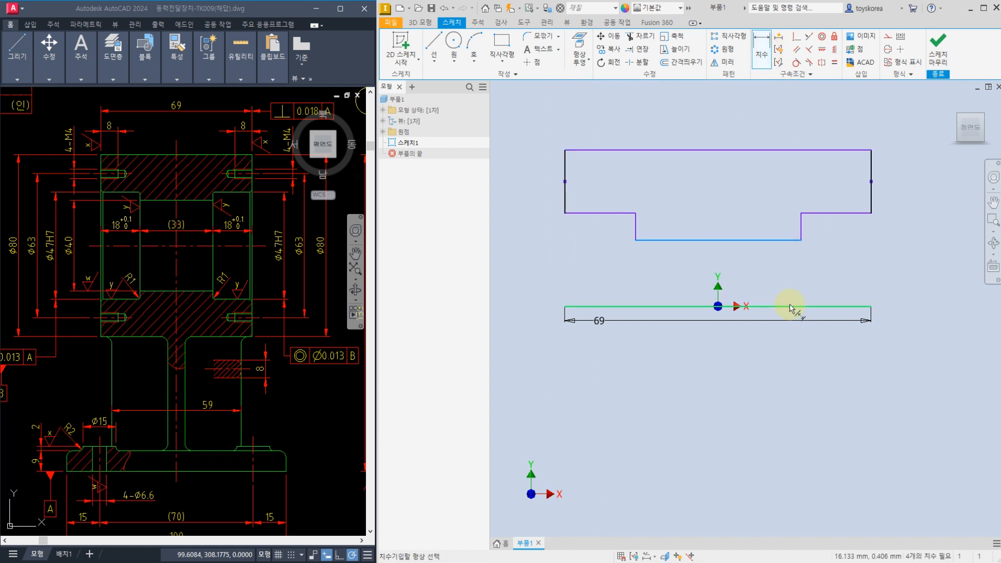
click(790, 307)
click(784, 284)
text(40/)
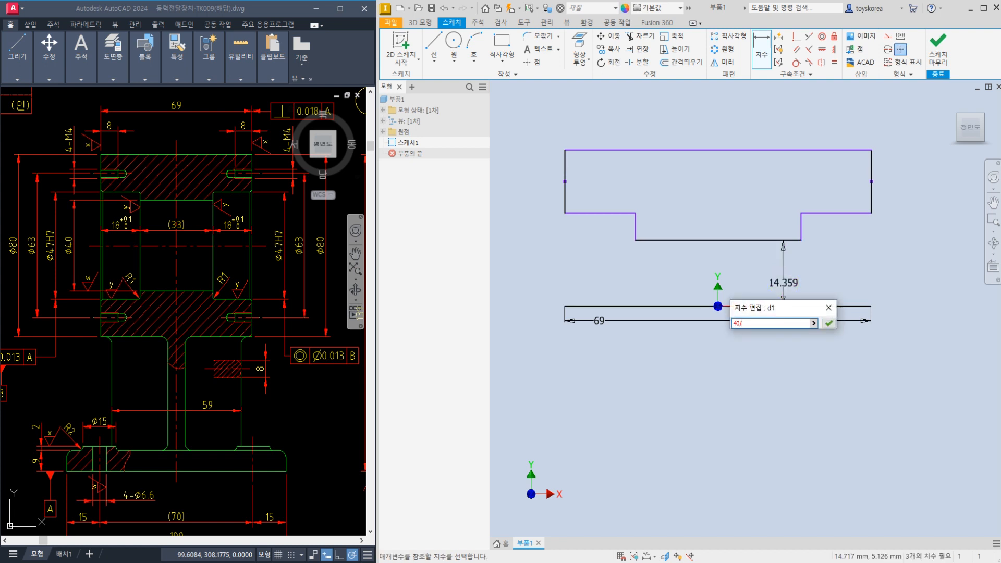
text(2)
key(Return)
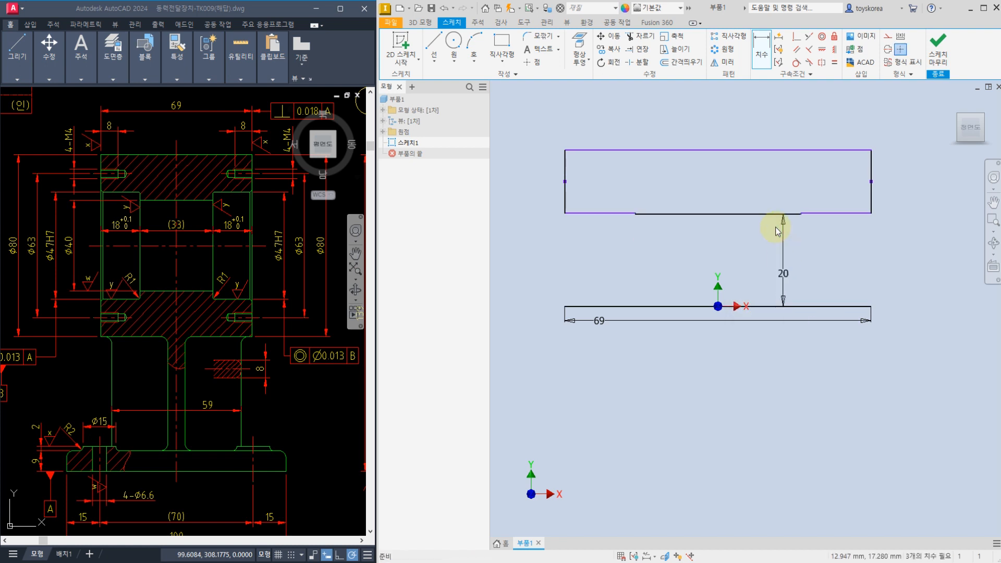
key(Escape)
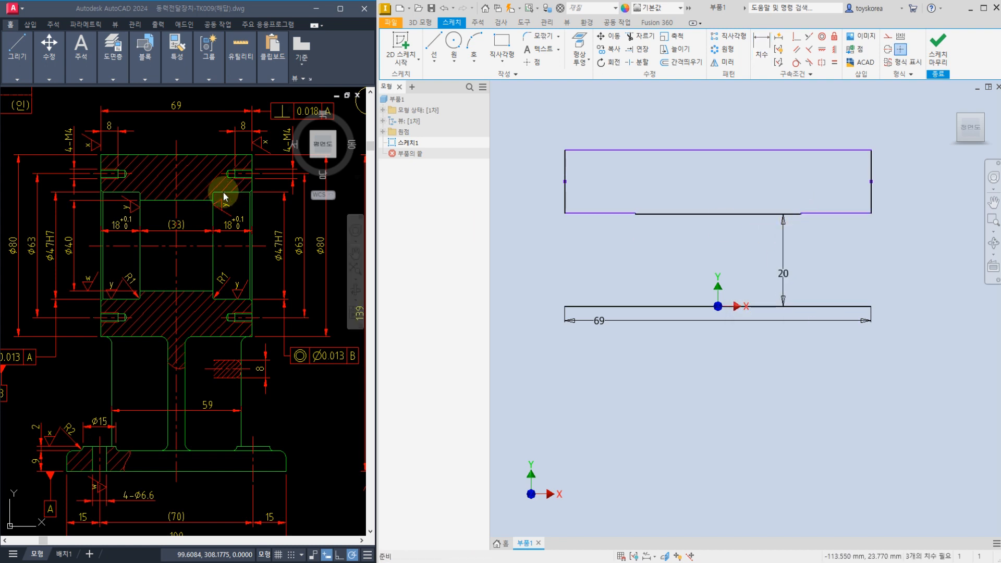
Move the profile's outer lower edges above the middle lower edge and set their distance from the axis line to 47/2 mm.
click(614, 215)
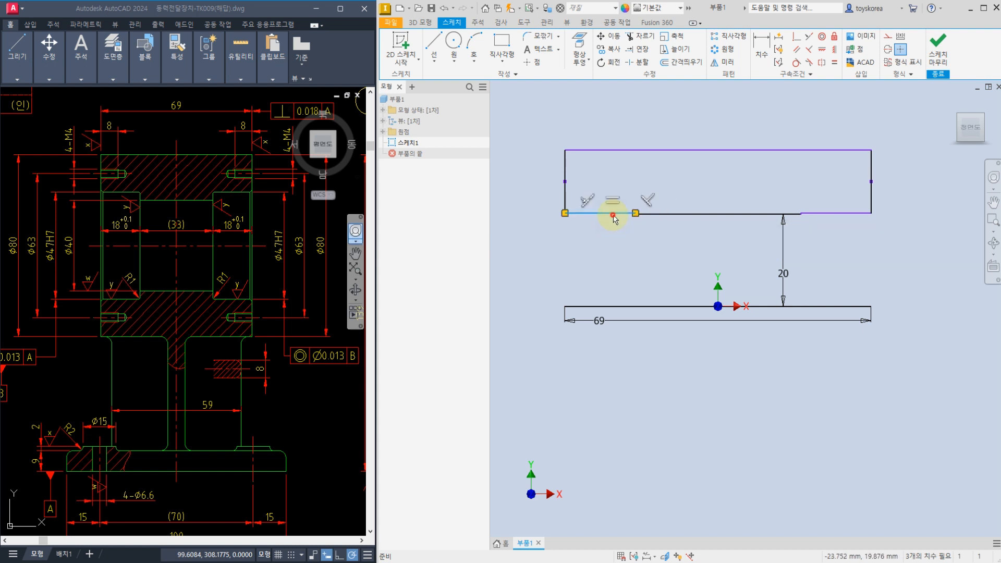
drag(614, 215, 613, 194)
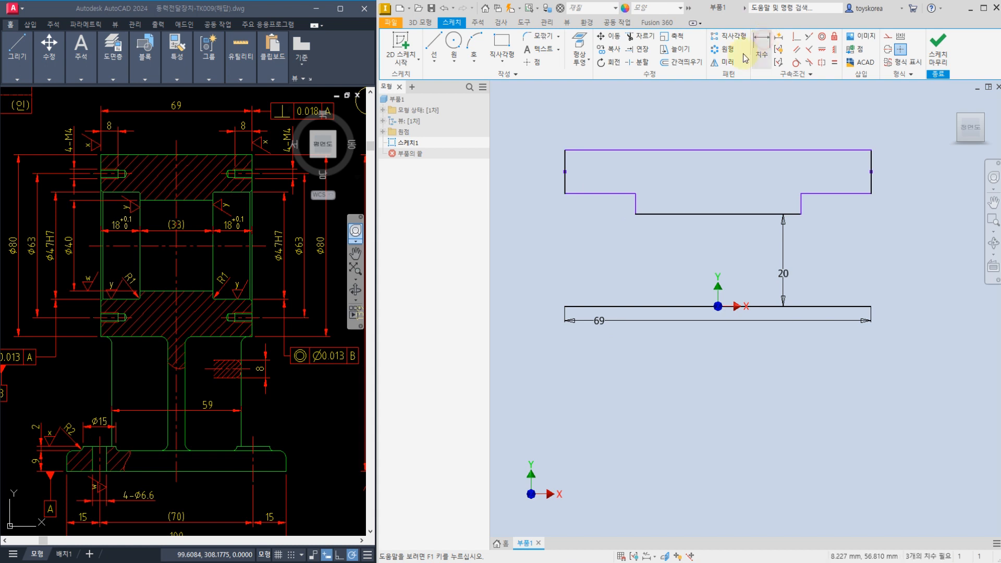
click(761, 50)
click(578, 193)
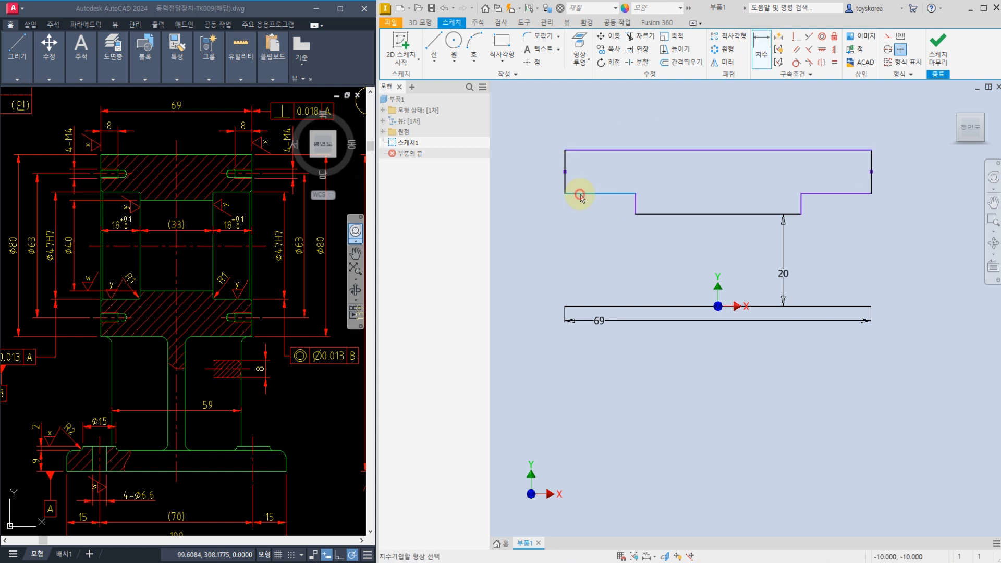
click(589, 309)
click(529, 269)
text(47/2)
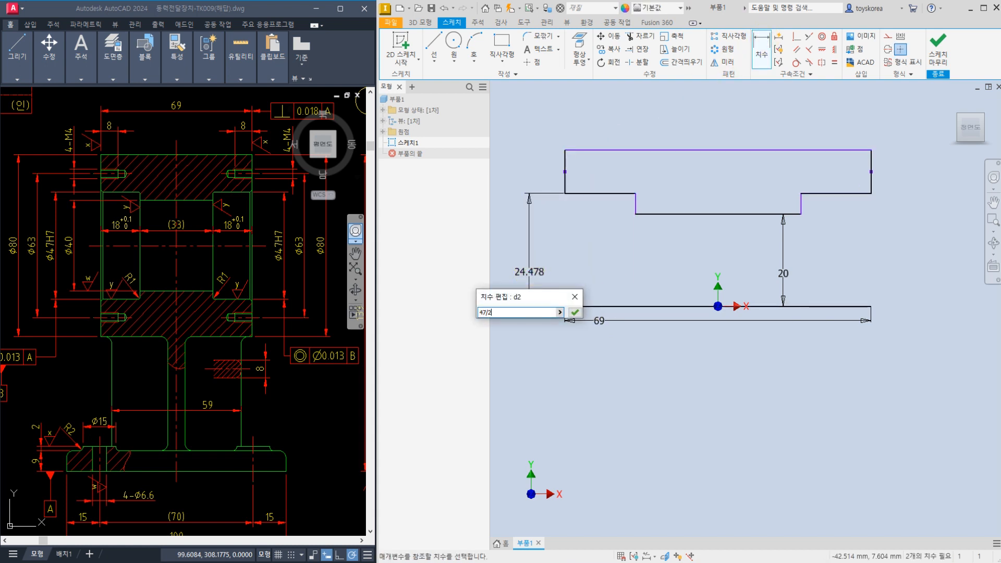
key(Return)
Dimension the length of the profile's left outer lower edge as 18 mm.
click(615, 198)
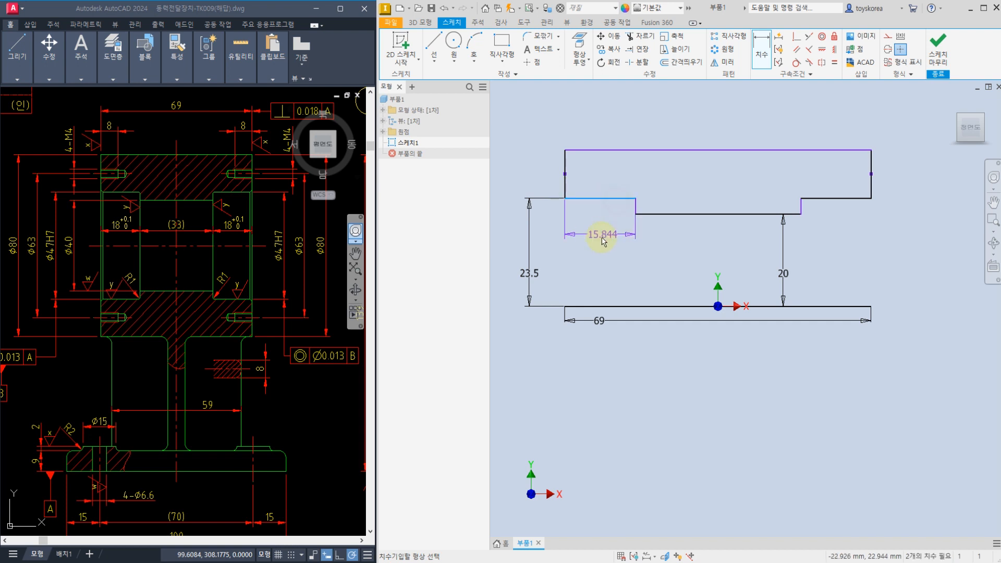
click(602, 240)
text(18)
key(Return)
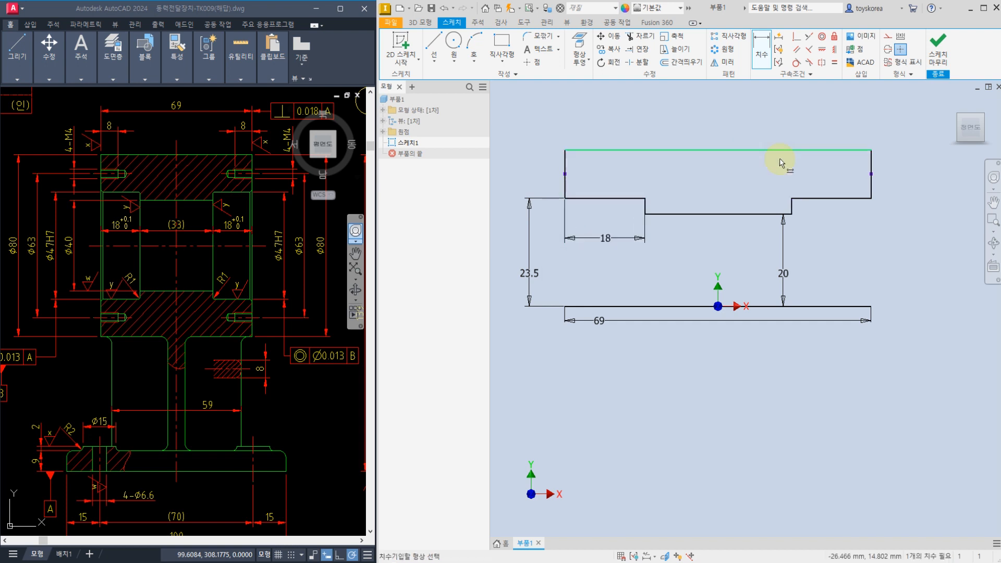
Dimension the distance from the profile's top edge to the axis line as 40 mm.
click(780, 163)
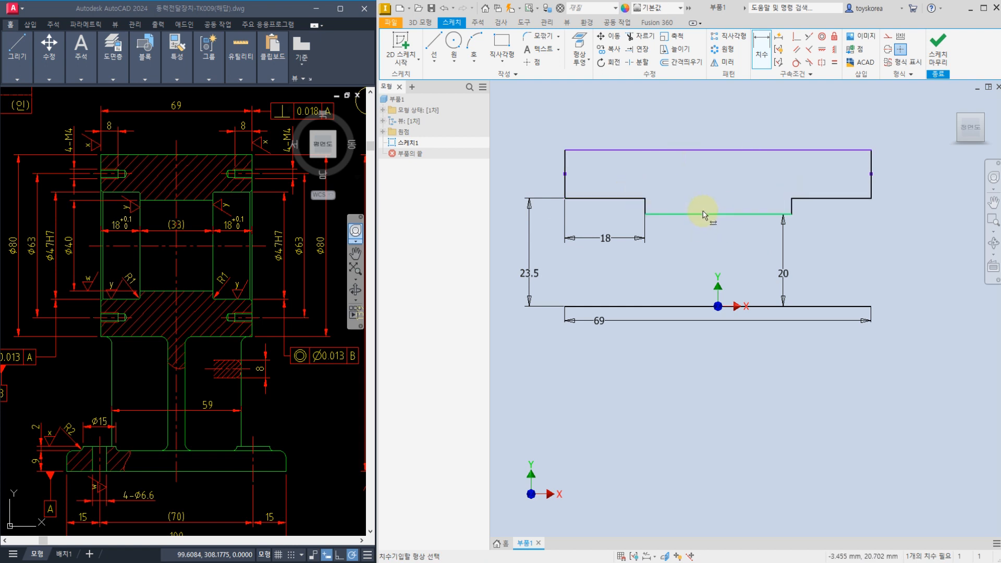
click(609, 152)
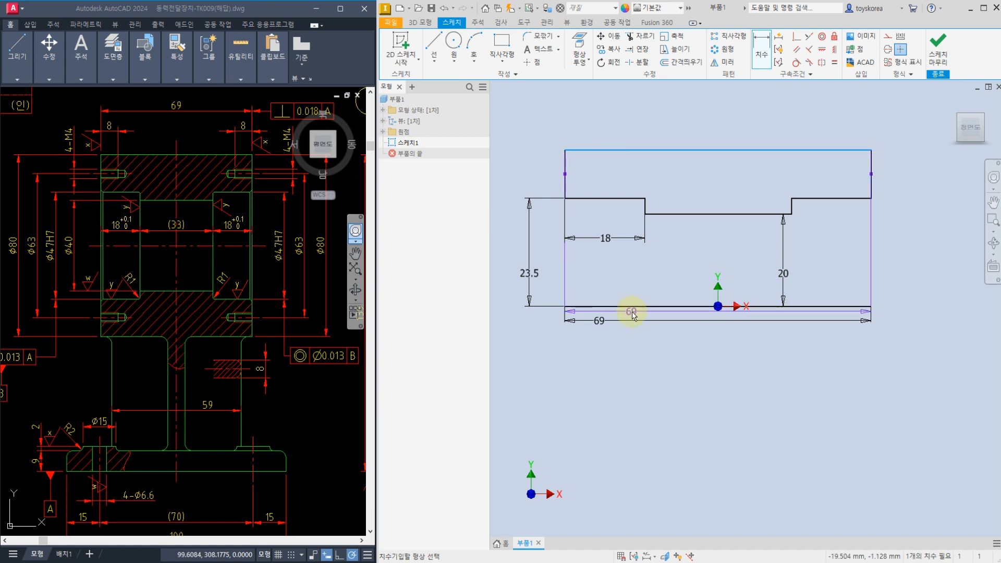
click(631, 308)
click(501, 230)
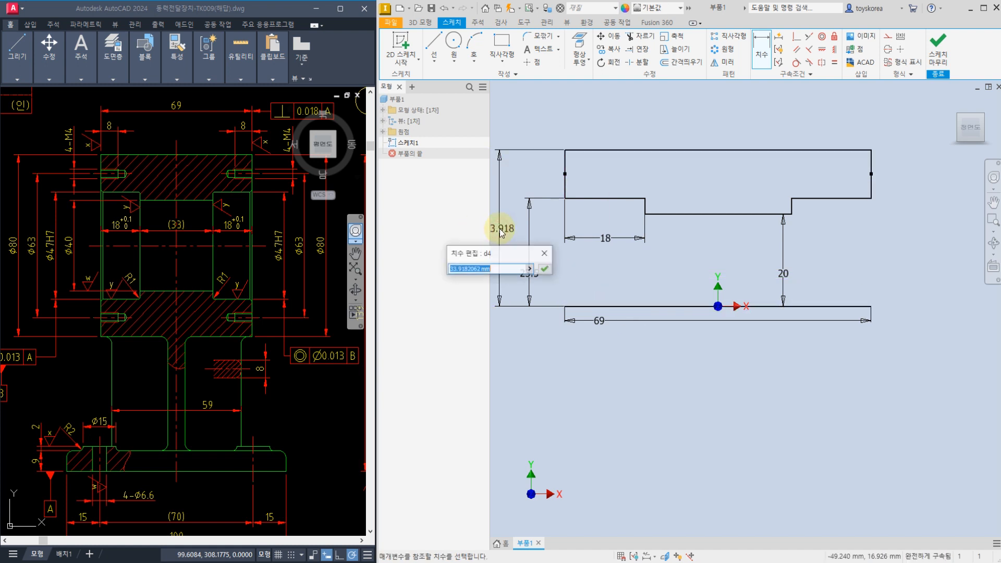
text(40)
key(Return)
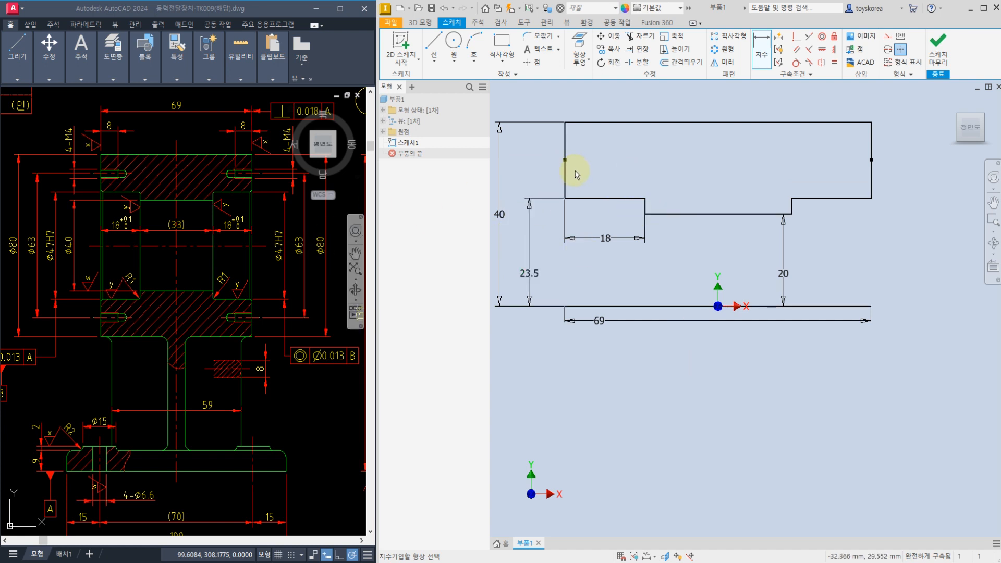
Switch to the Notepad lesson notes and read the remark about completing the shape in one sketch.
scroll(727, 322, down, 5)
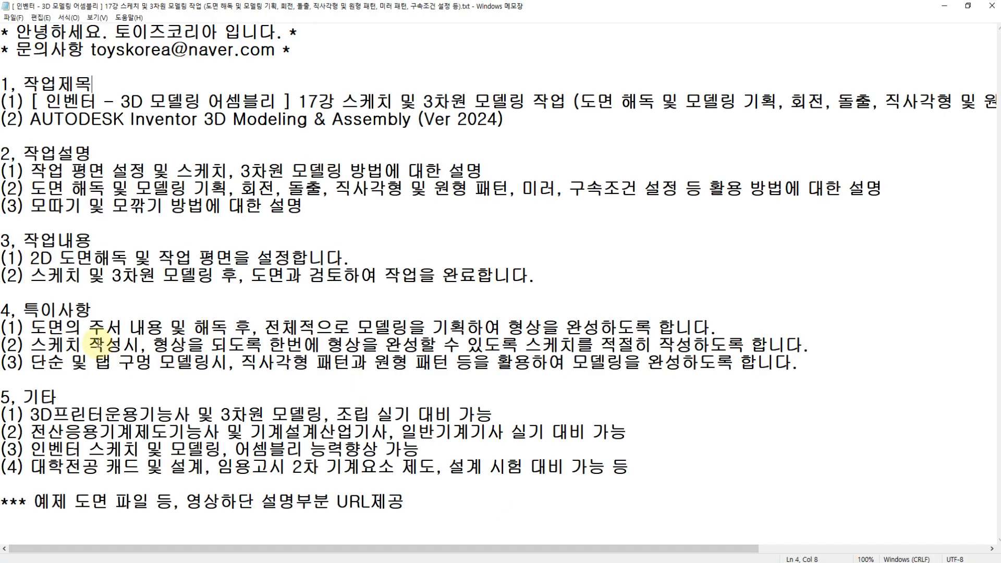
click(140, 345)
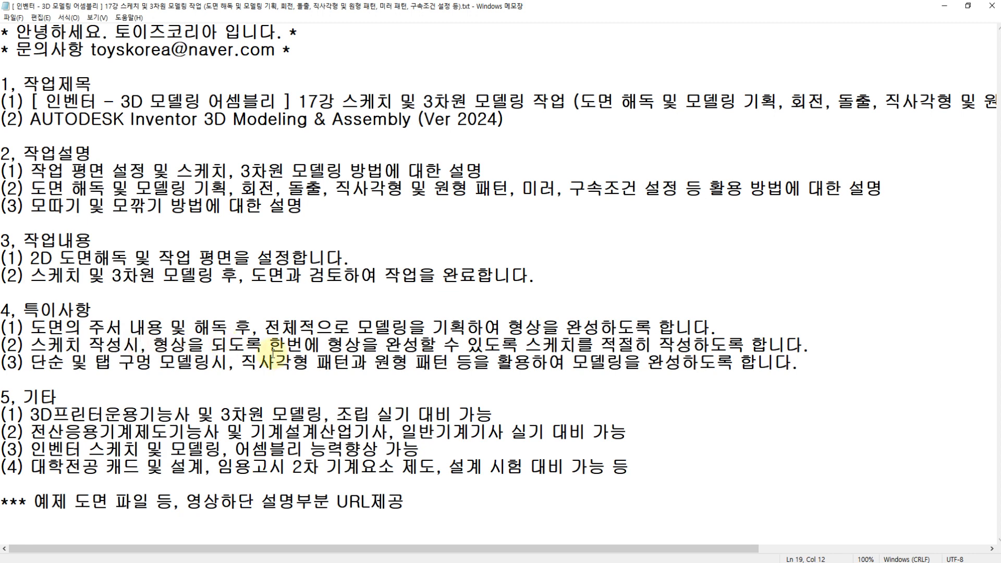
drag(273, 350, 524, 345)
click(555, 342)
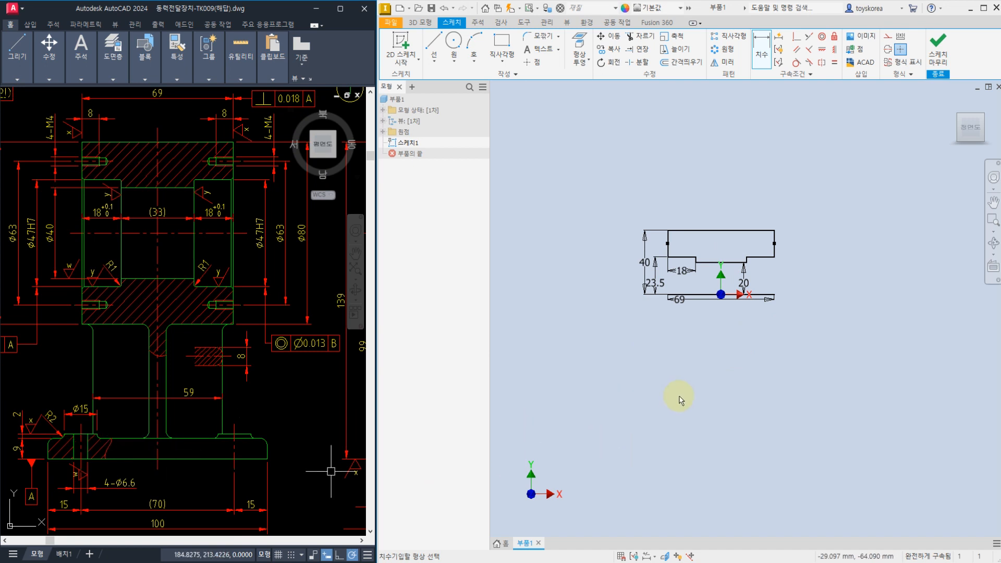
Switch to the AutoCAD drawing and examine the section view's vertical centreline, column and base plate.
middle_drag(264, 409, 266, 405)
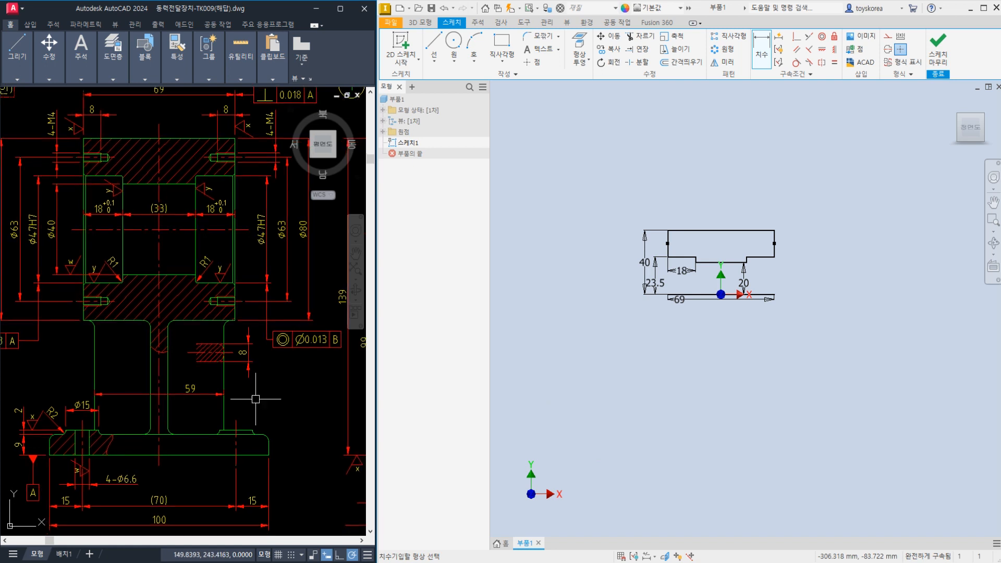
click(159, 417)
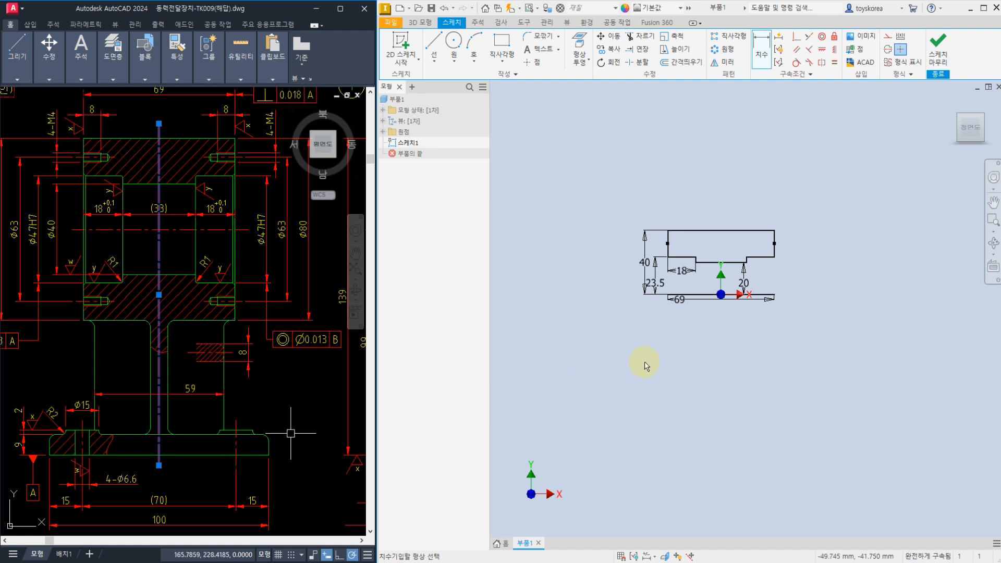
key(Escape)
click(237, 395)
mouse_move(136, 396)
middle_down()
mouse_move(194, 355)
mouse_move(139, 376)
middle_up()
key(Escape)
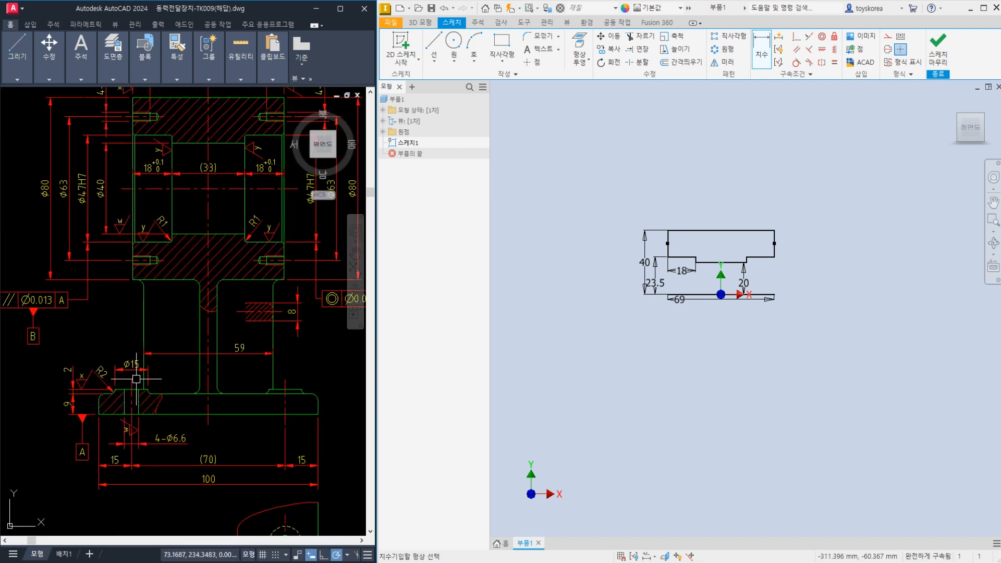
mouse_move(114, 389)
mouse_down()
mouse_move(101, 391)
mouse_move(96, 408)
mouse_move(253, 411)
mouse_move(311, 402)
mouse_move(286, 381)
mouse_move(128, 389)
mouse_up()
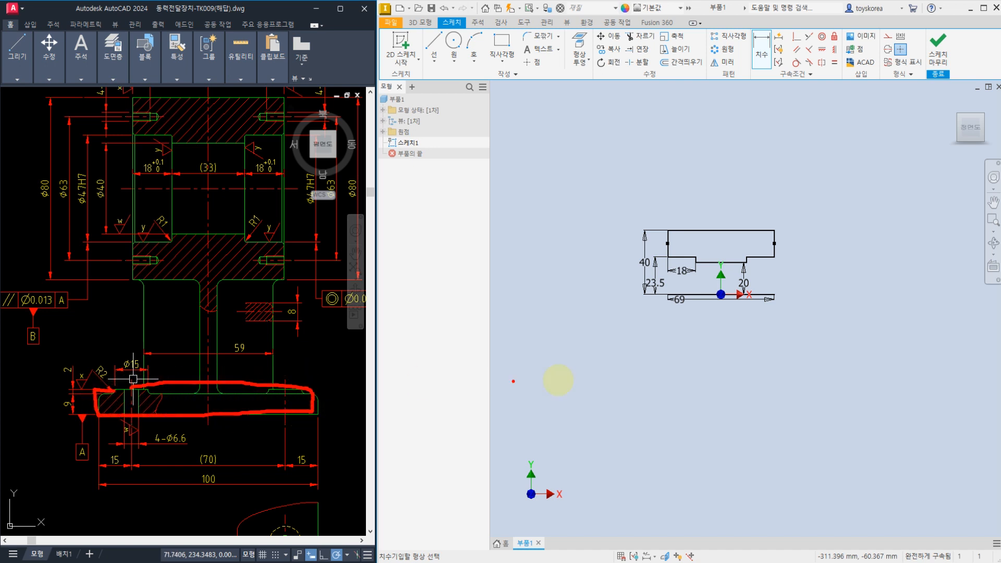
mouse_move(618, 385)
mouse_down()
mouse_move(796, 389)
mouse_move(609, 420)
mouse_up()
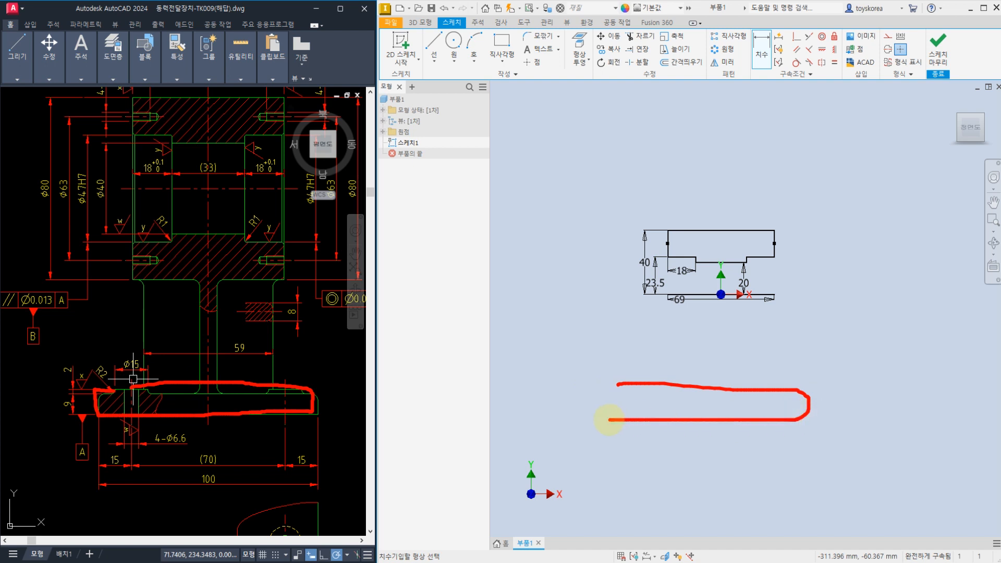
mouse_move(255, 390)
mouse_down()
mouse_move(511, 351)
mouse_move(548, 398)
mouse_up()
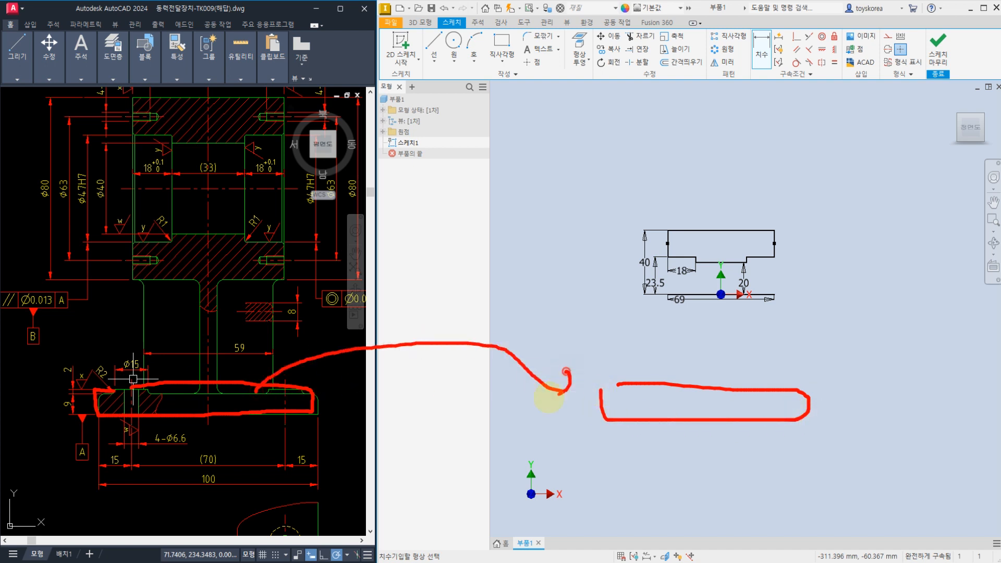
mouse_move(599, 434)
mouse_down()
mouse_move(607, 364)
mouse_move(822, 425)
mouse_move(607, 432)
mouse_up()
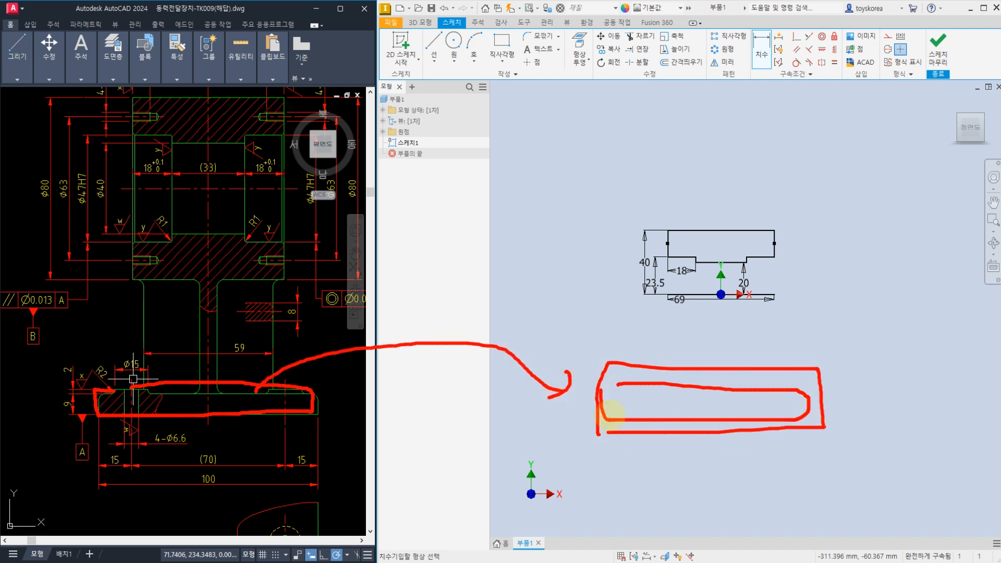
mouse_move(612, 370)
mouse_down()
mouse_move(646, 322)
mouse_move(537, 448)
mouse_up()
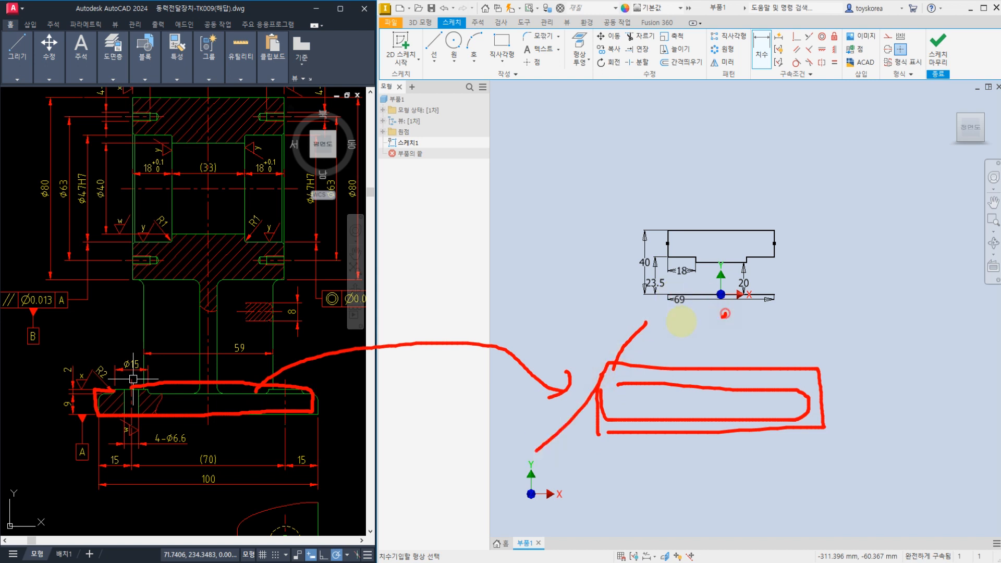
mouse_move(726, 313)
mouse_down()
mouse_move(793, 286)
mouse_move(745, 313)
mouse_up()
mouse_move(751, 384)
mouse_down()
mouse_move(699, 435)
mouse_move(813, 339)
mouse_up()
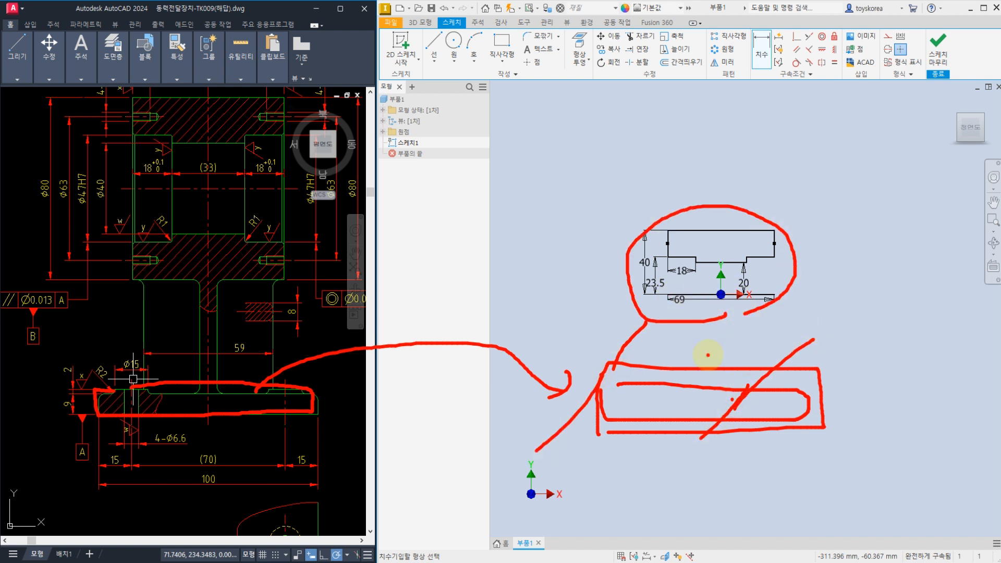
drag(708, 355, 712, 334)
click(754, 283)
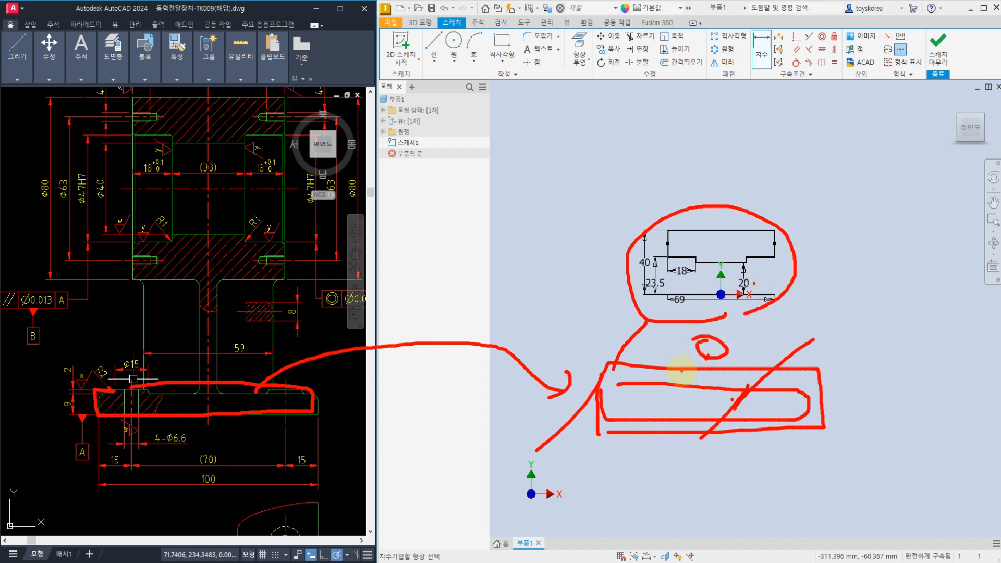
key(Escape)
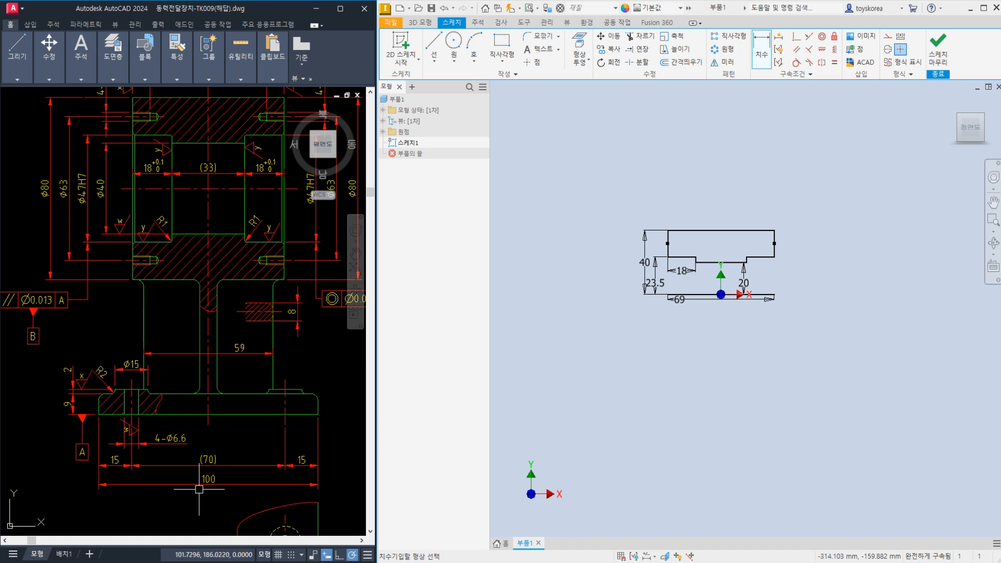
click(207, 405)
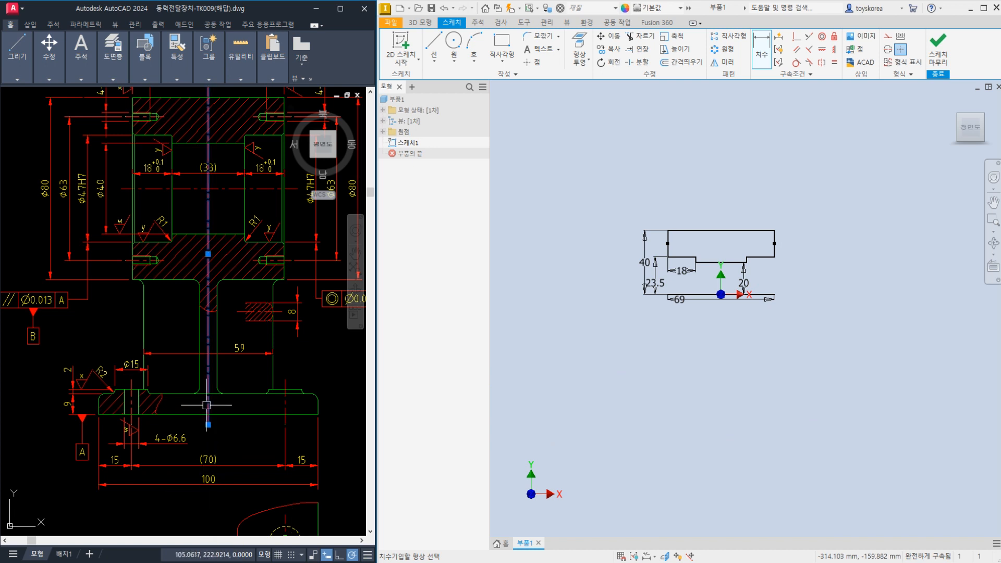
key(Escape)
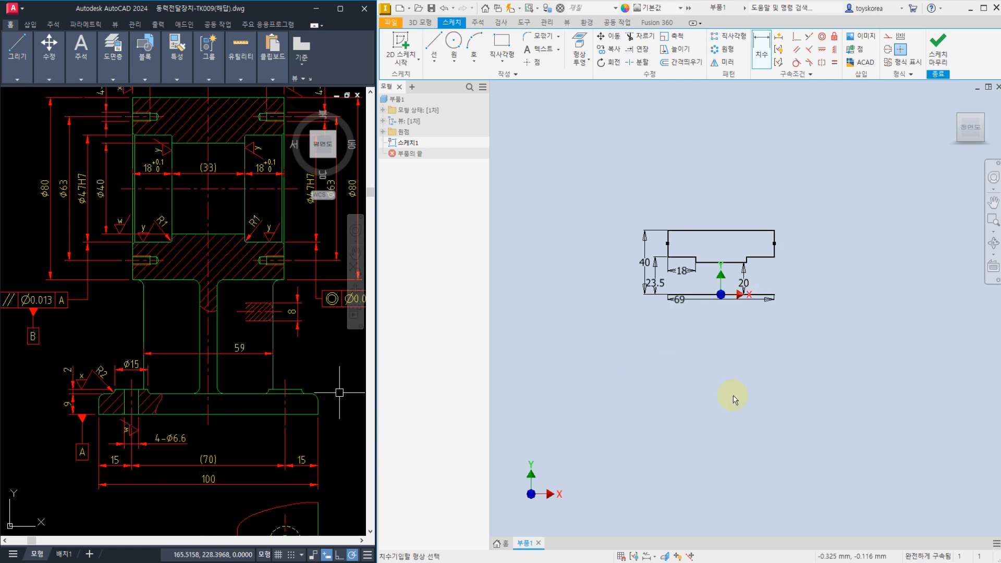
Sketch a wide, thin horizontal rectangle for the base plate below the axis line in the Inventor sketch.
click(505, 44)
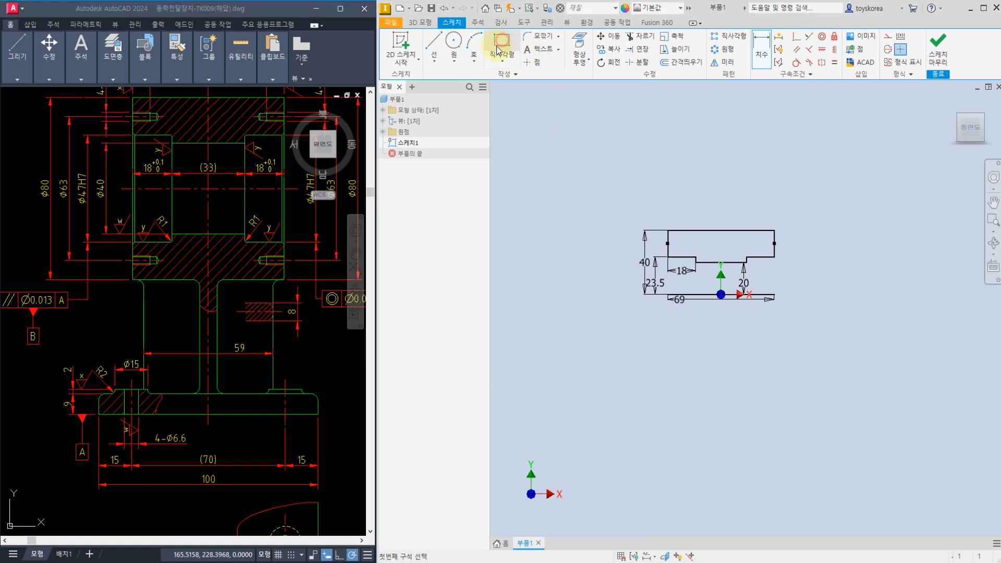
click(623, 419)
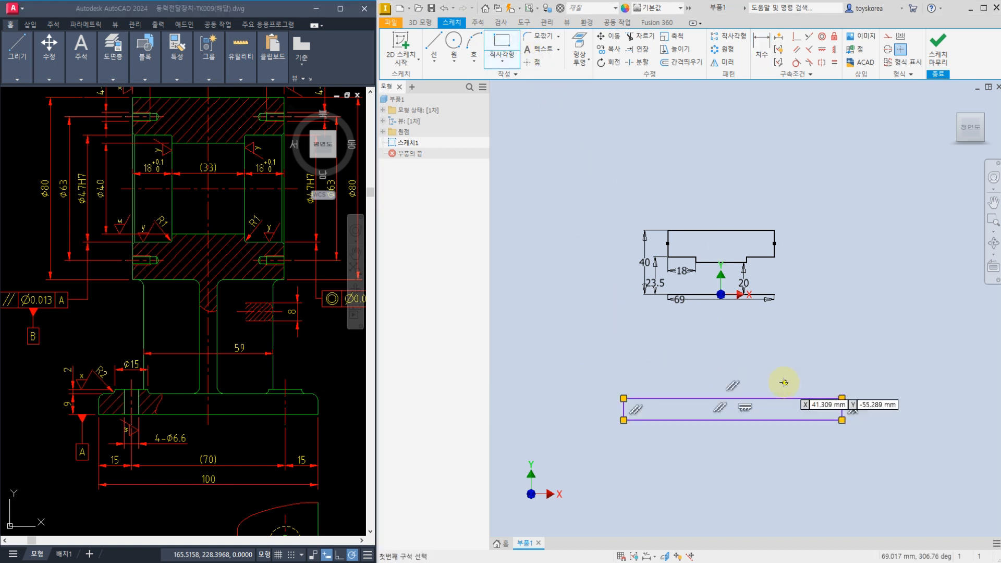
key(Escape)
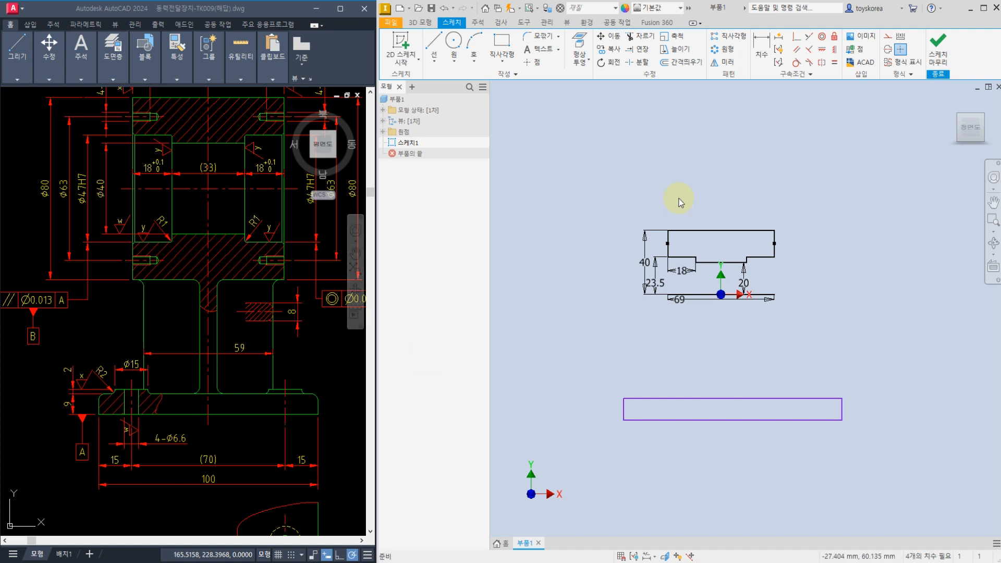
Constrain the midpoint of the base plate rectangle's top edge vertically in line with the sketch origin.
click(834, 50)
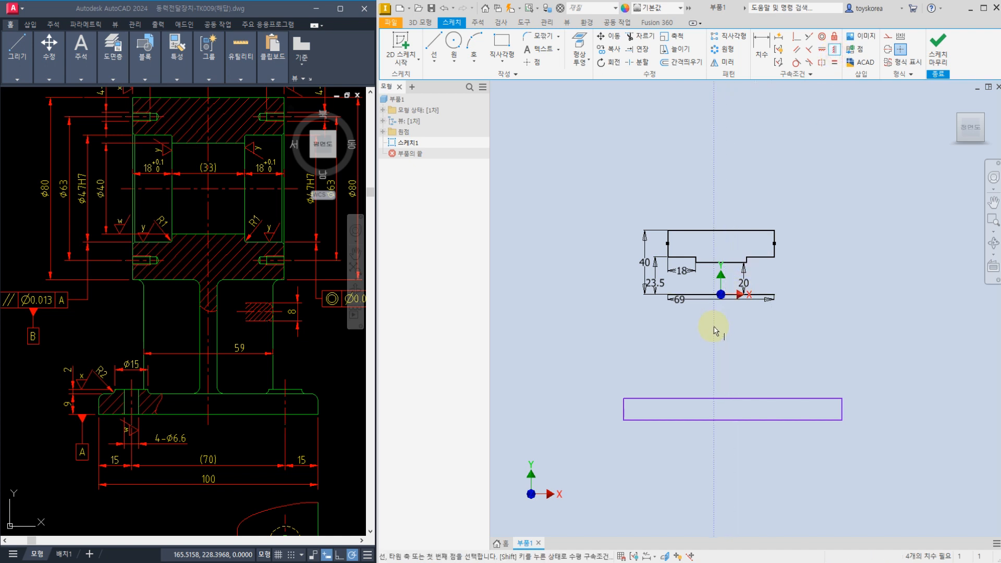
click(721, 295)
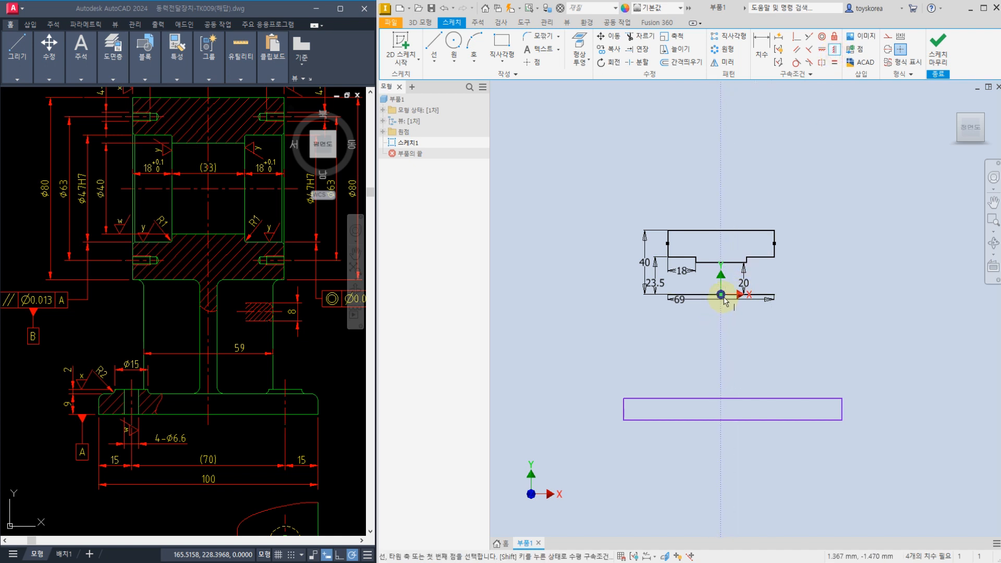
click(733, 398)
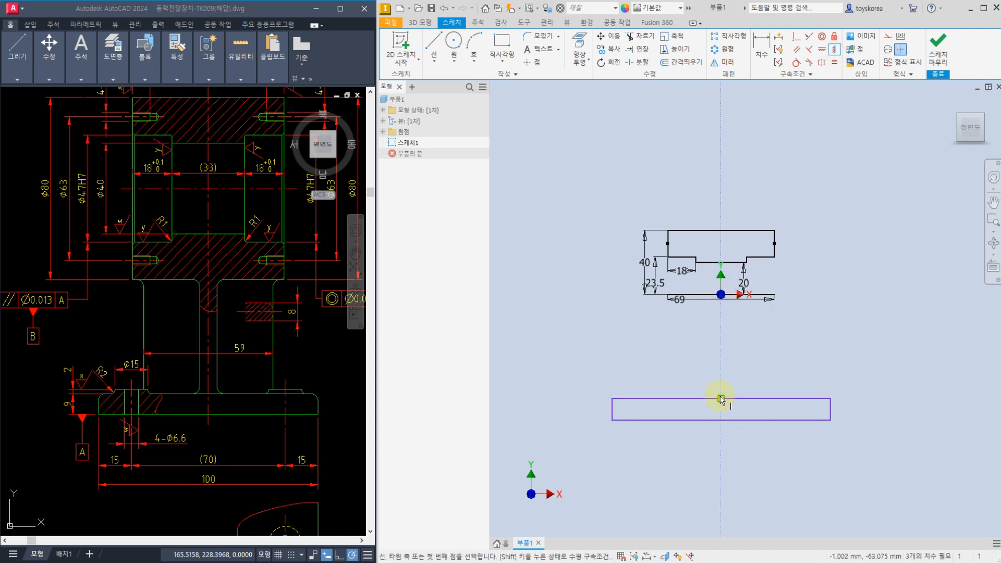
key(Escape)
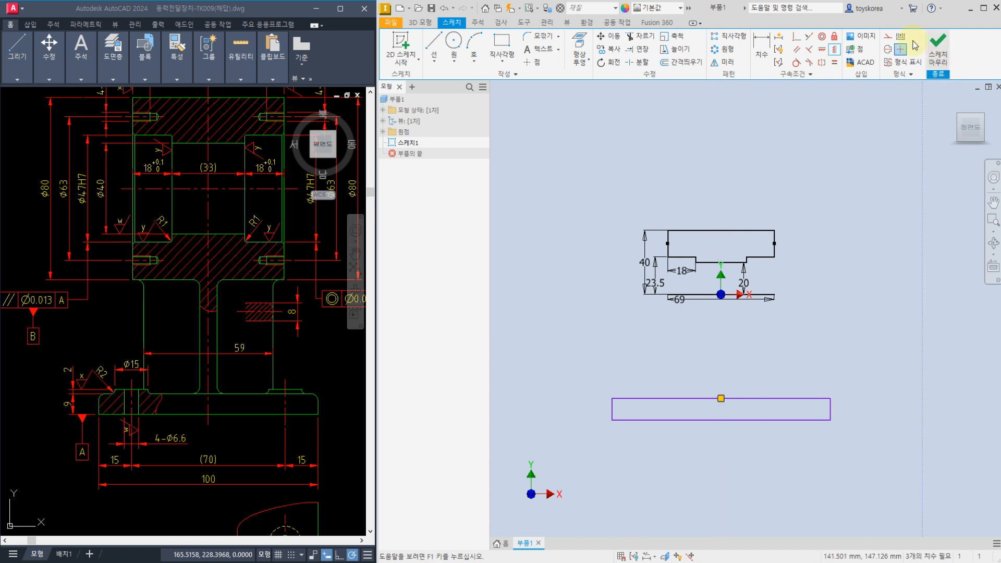
Dimension the base plate rectangle as 100 mm wide and 9 mm high.
click(766, 43)
click(762, 419)
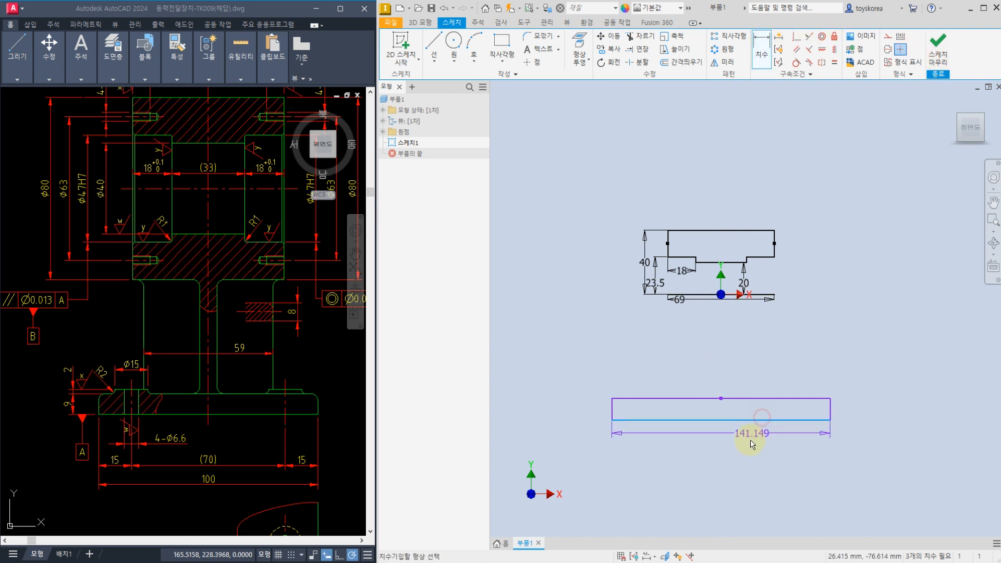
click(750, 444)
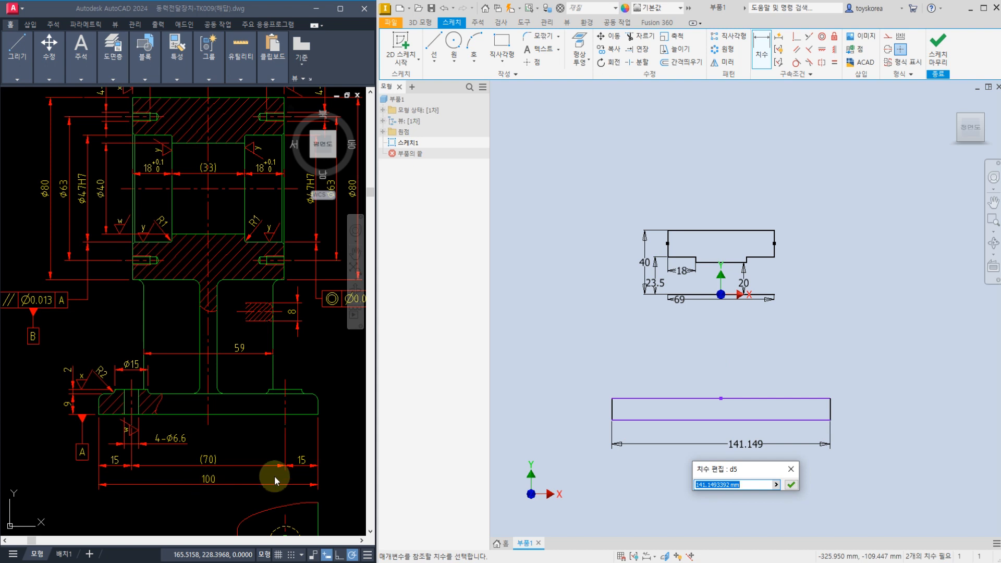
text(100)
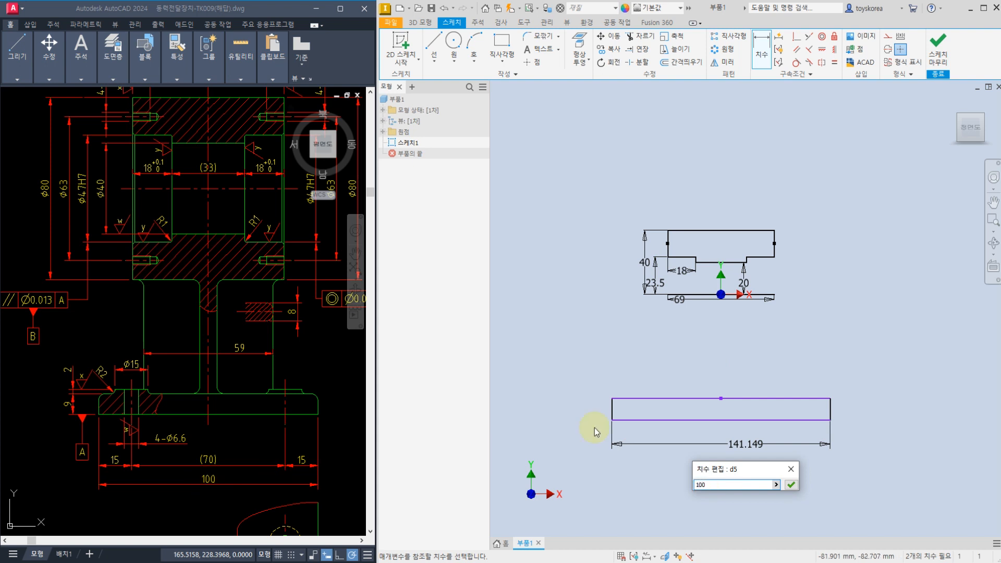
key(Return)
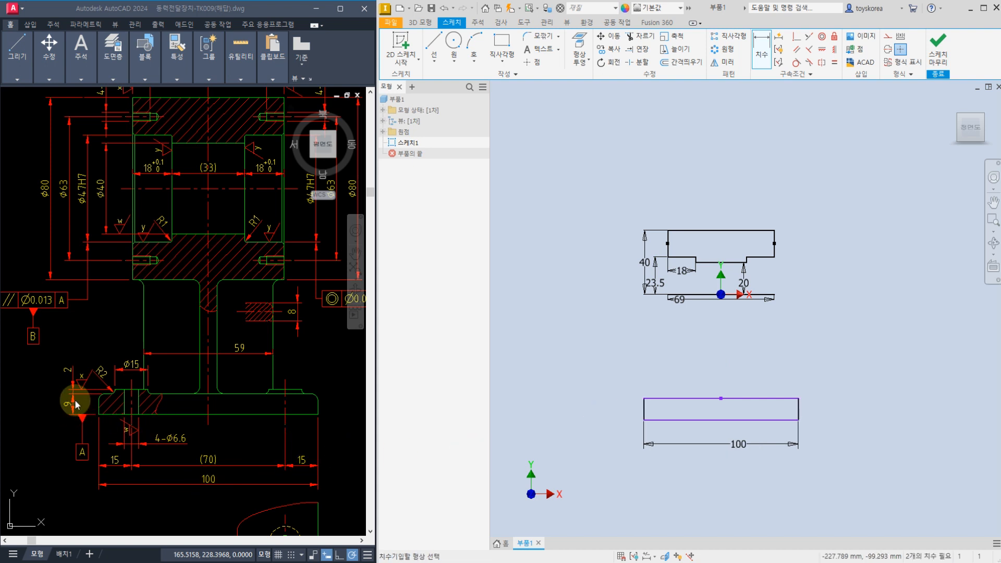
click(644, 404)
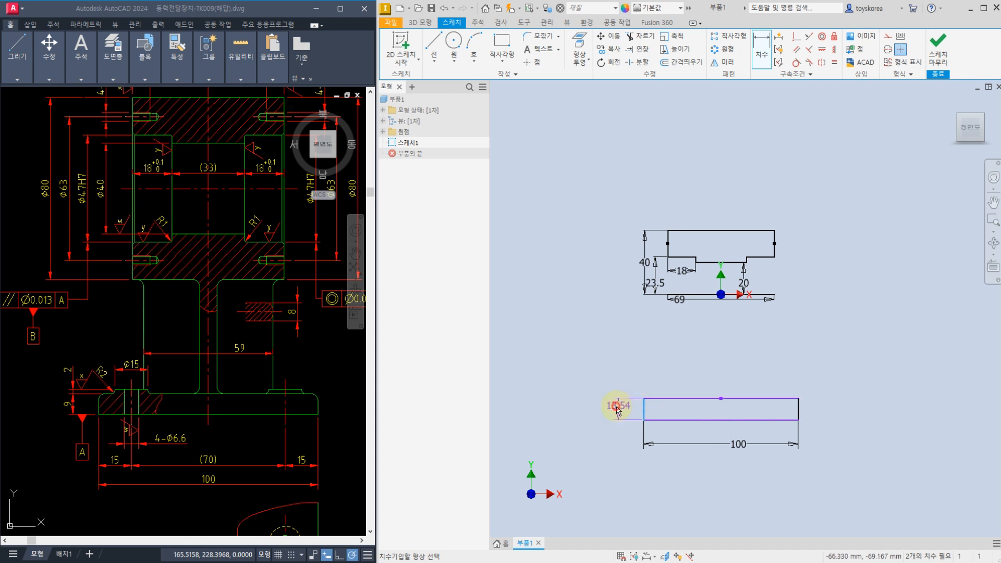
click(615, 407)
text(9)
key(Return)
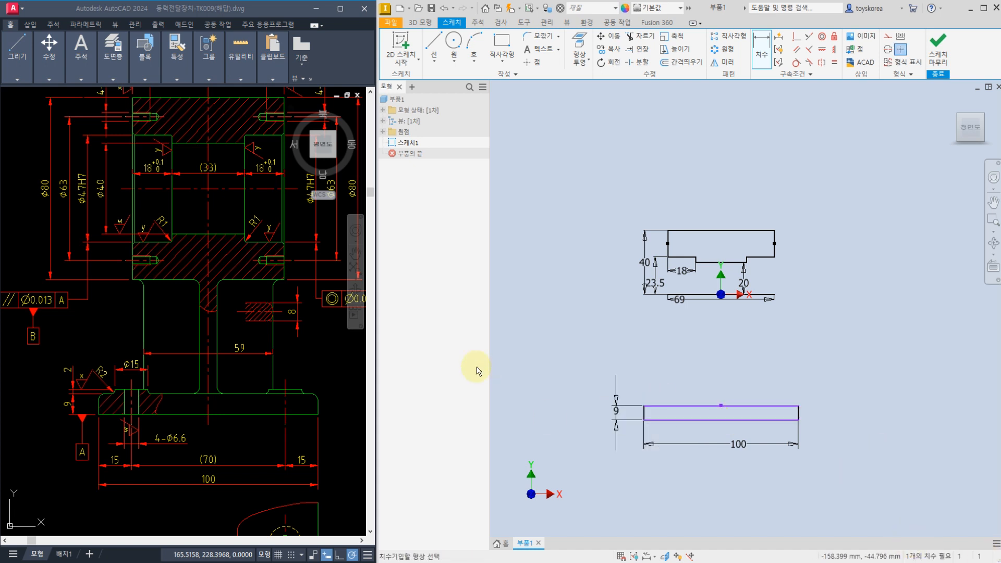
Check the side view in the AutoCAD drawing and dimension the distance from the axis line to the base plate's bottom edge as 99 mm.
middle_drag(287, 358, 151, 346)
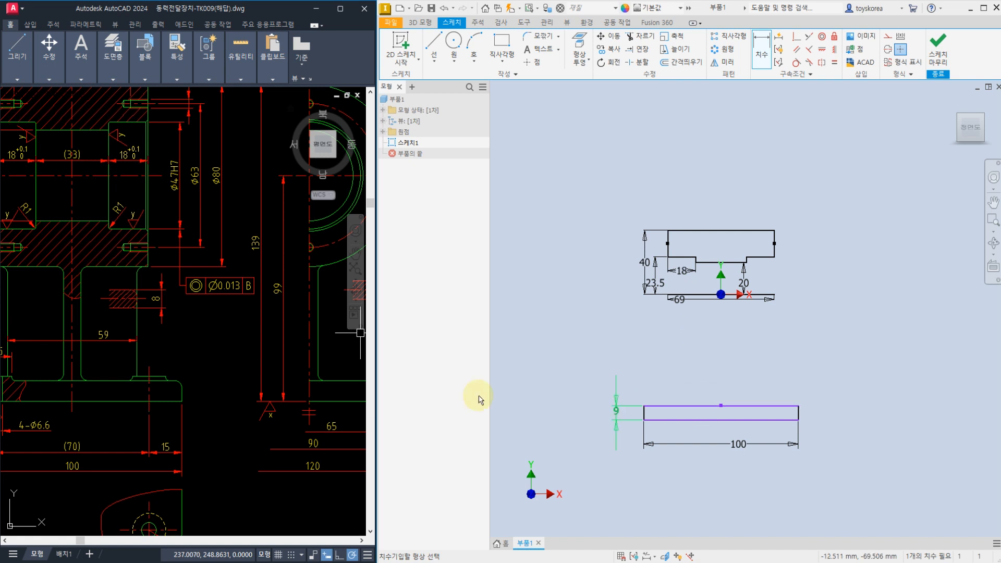
mouse_move(308, 185)
middle_down()
mouse_move(293, 182)
mouse_move(223, 216)
middle_up()
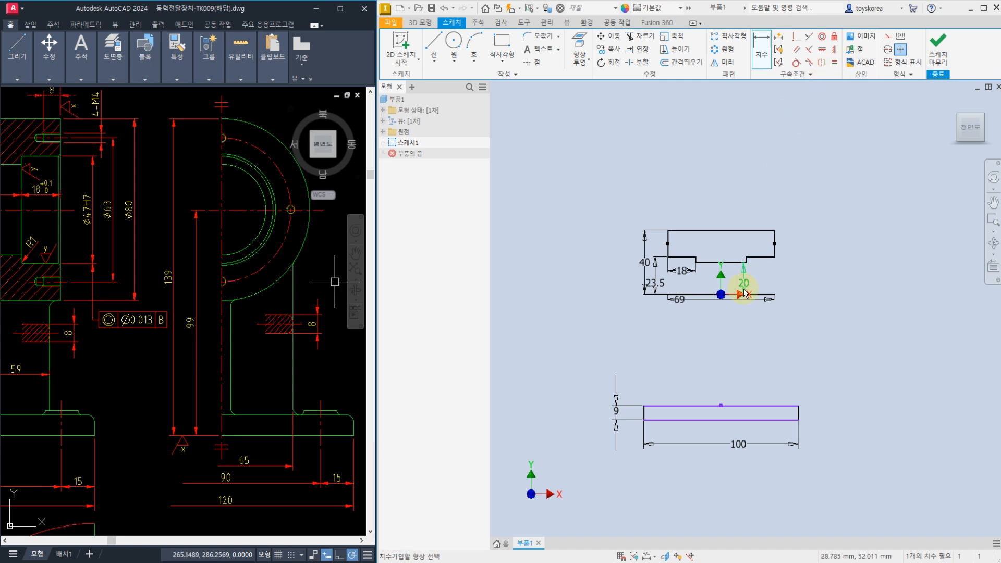
click(758, 295)
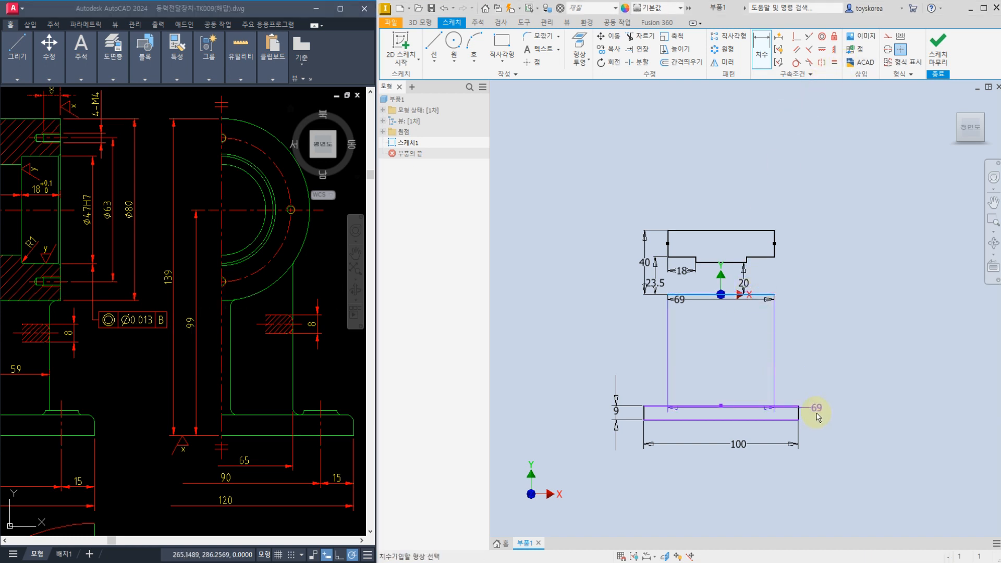
click(782, 420)
click(832, 371)
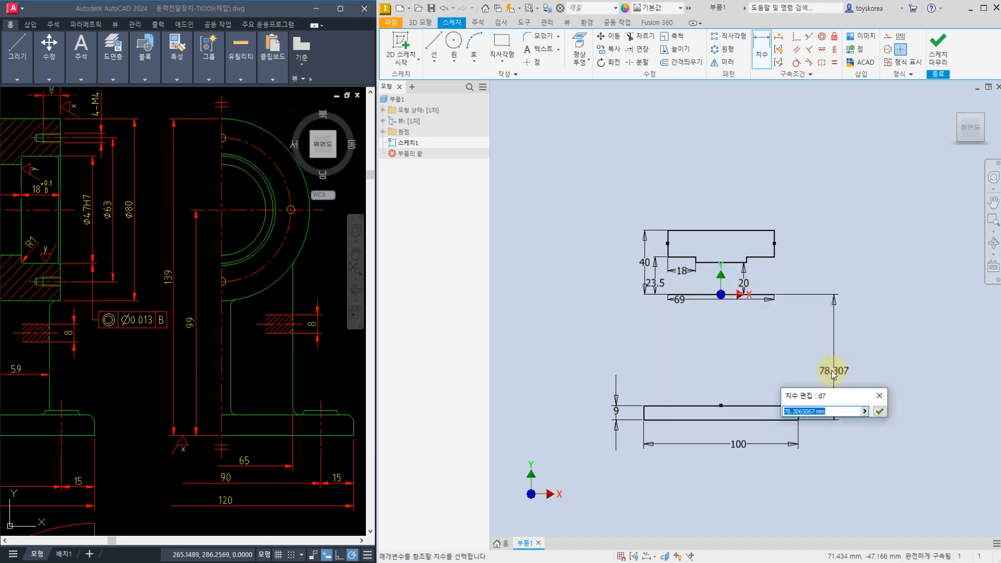
text(6)
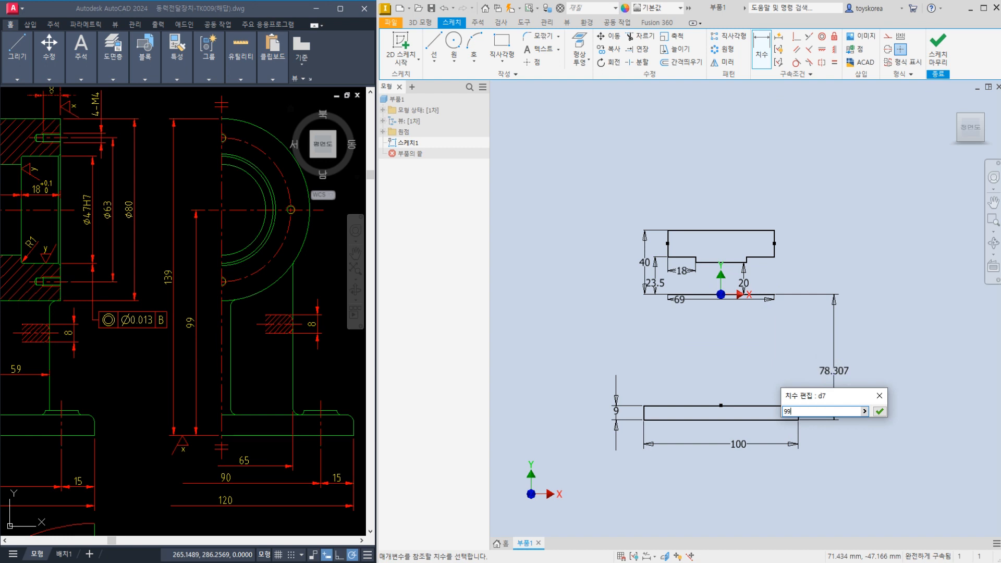
key(Return)
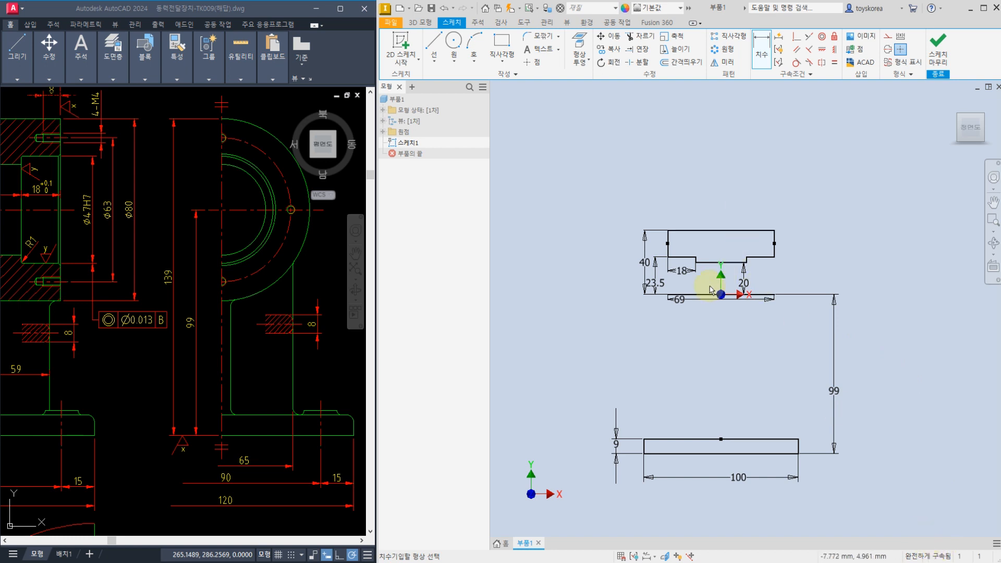
Finish the sketch and revolve the stepped upper profile a full 360 degrees about the axis line.
middle_drag(131, 343, 207, 338)
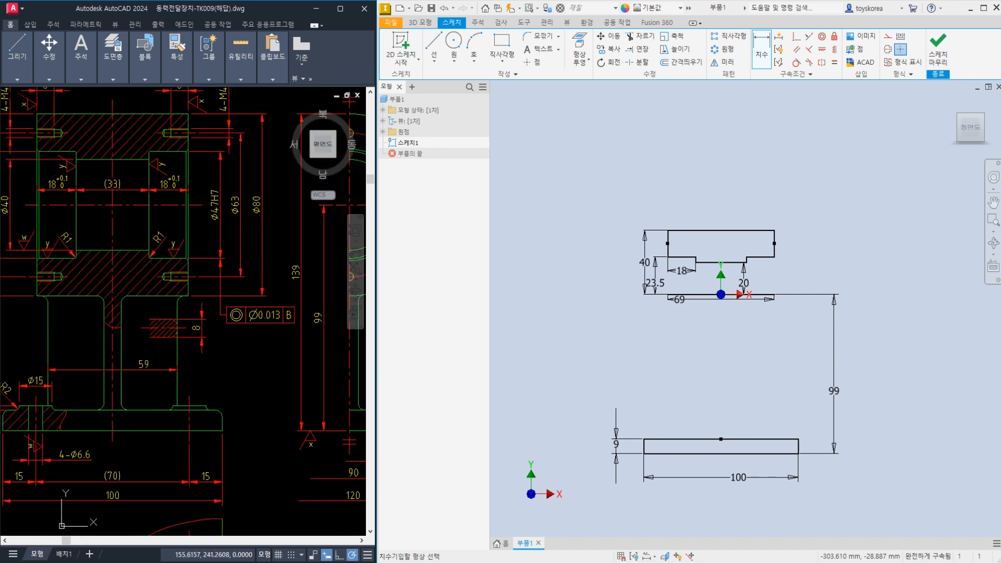
middle_drag(168, 381, 220, 380)
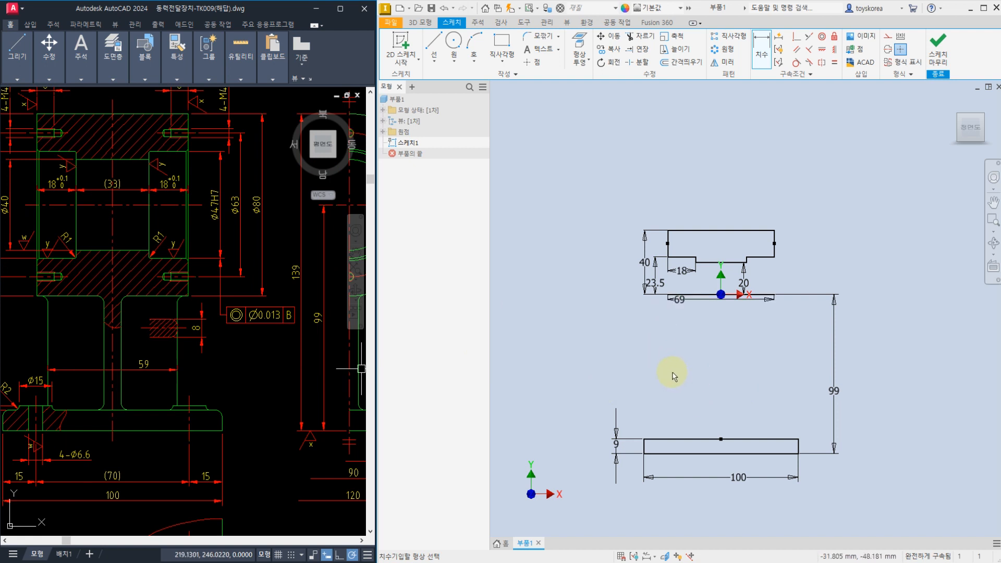
click(936, 57)
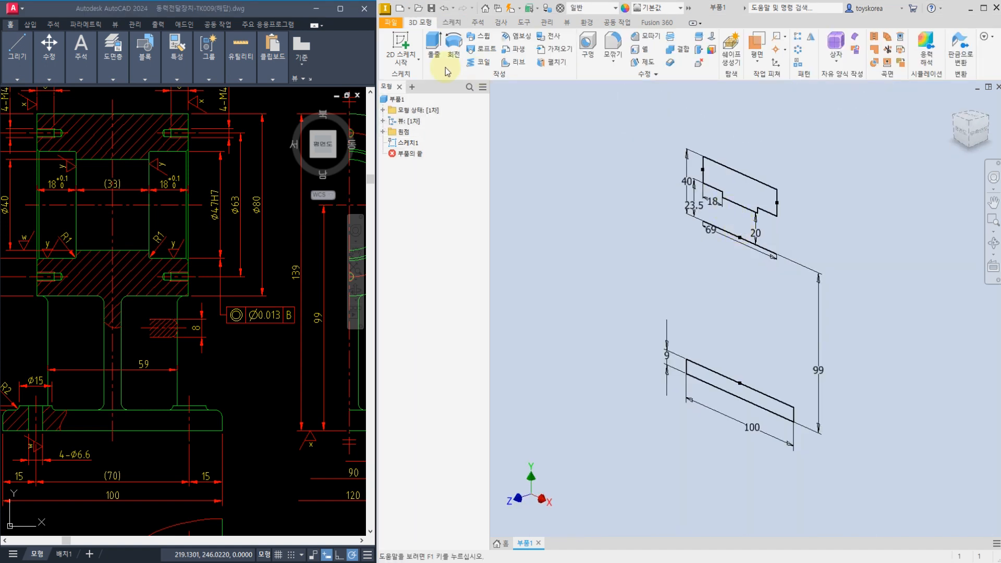
click(445, 51)
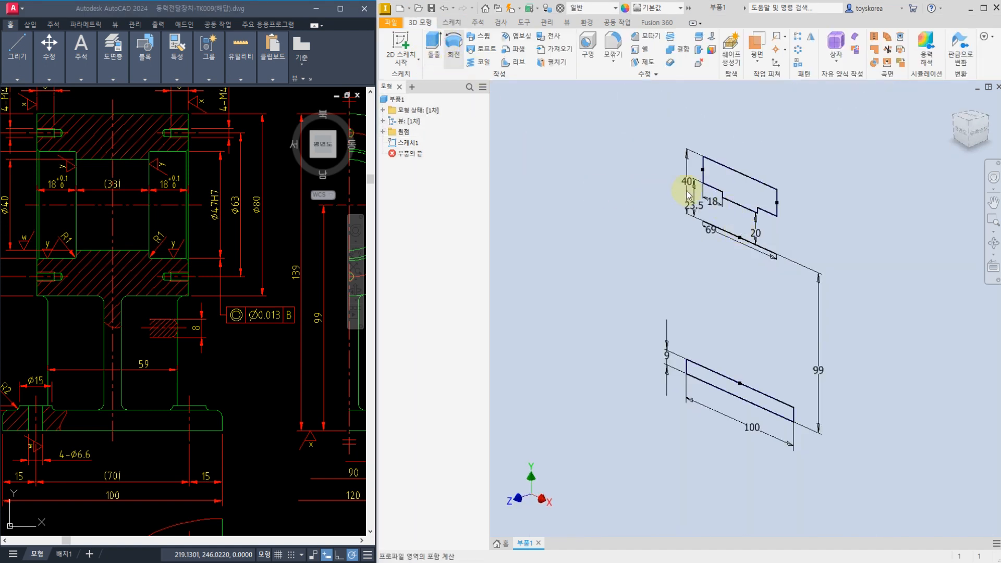
click(719, 213)
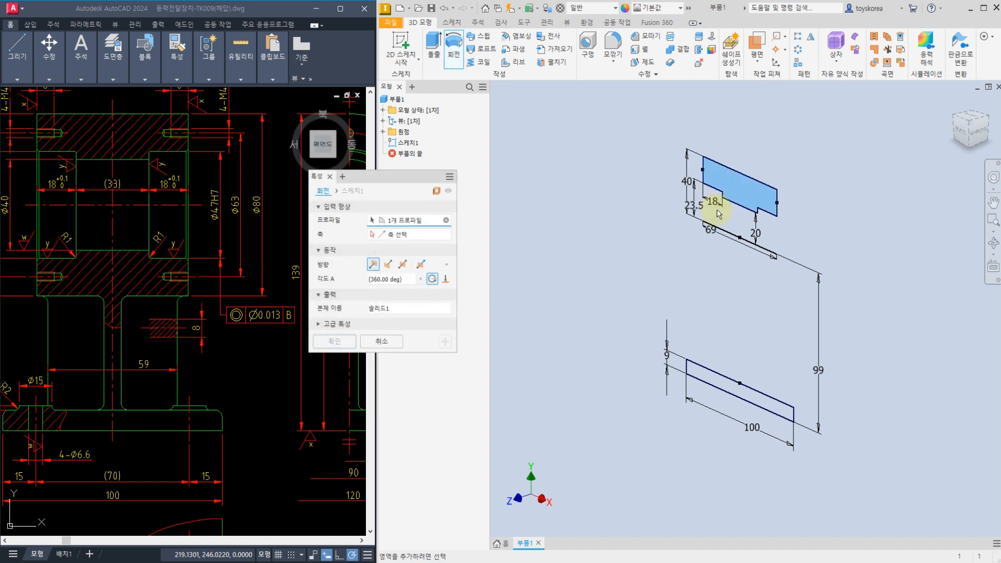
click(756, 255)
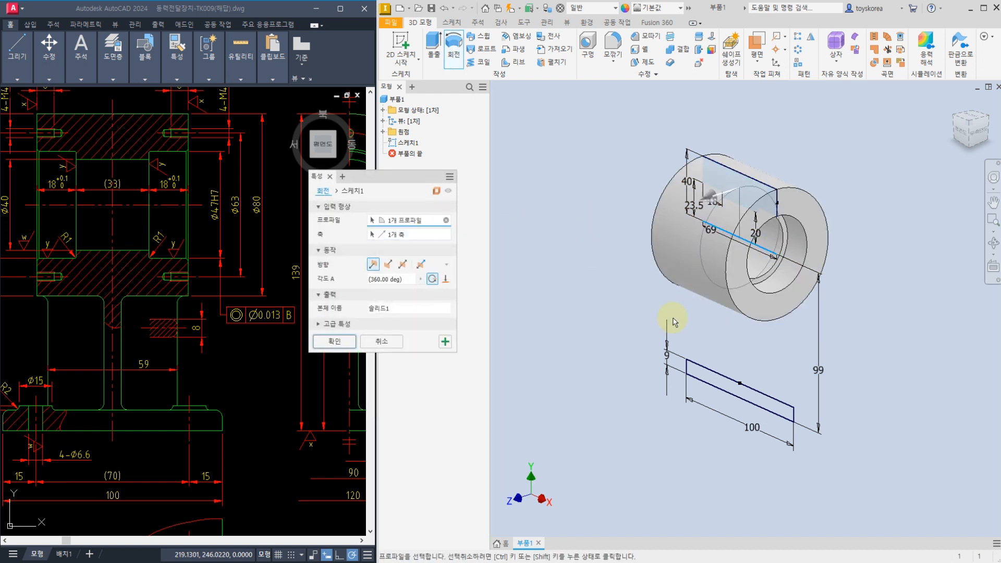
click(329, 342)
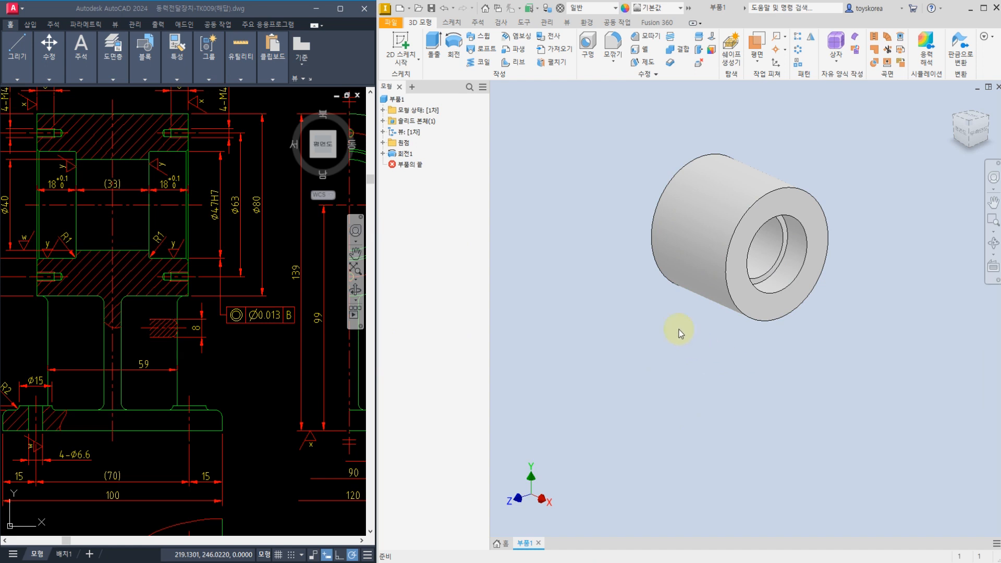
Share the sketch used by the revolve feature so that its base plate rectangle can be reused.
click(384, 154)
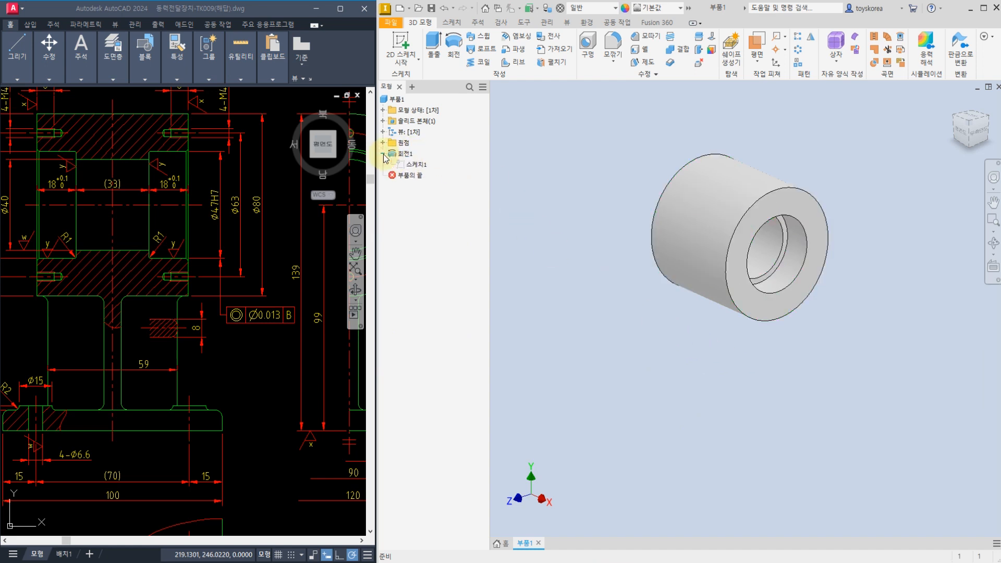
right_click(418, 165)
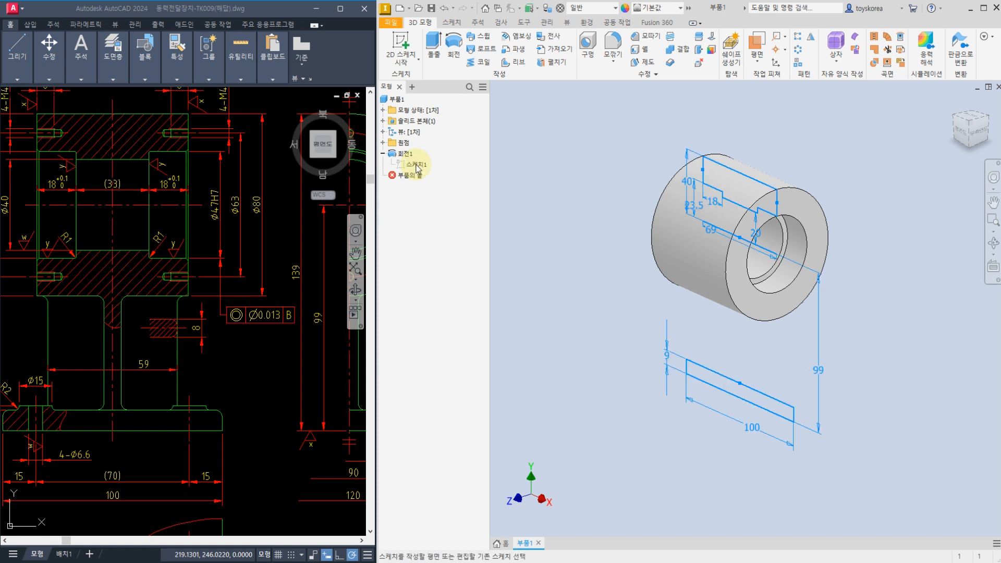
click(417, 166)
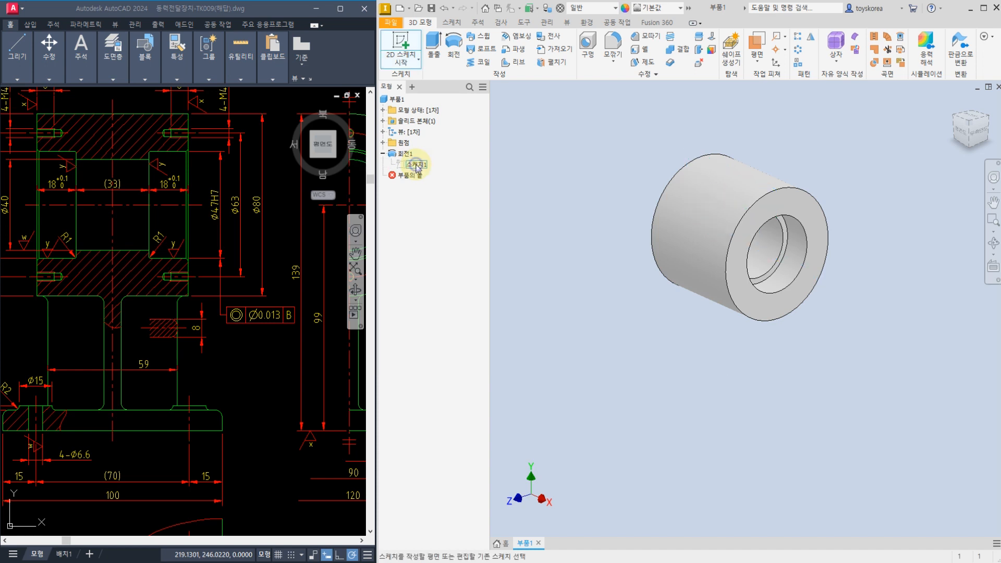
right_click(417, 166)
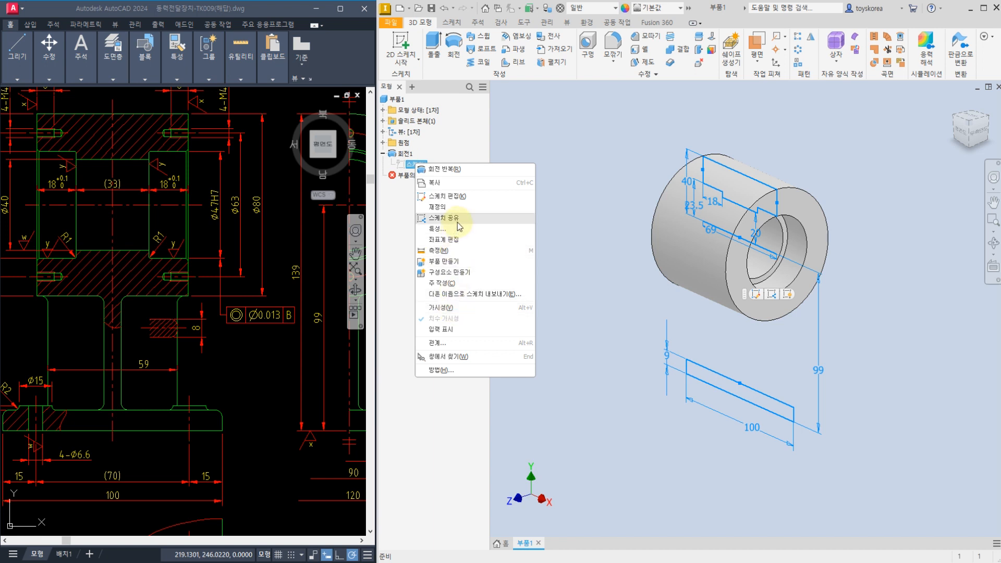
click(452, 218)
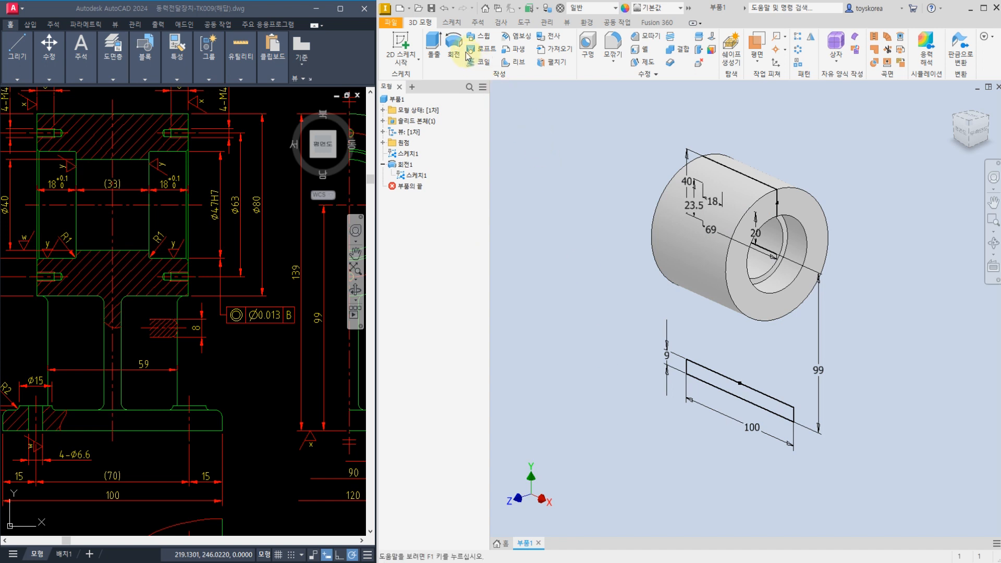
Extrude the base plate rectangle symmetrically to a total distance of 120 mm, joined to the body.
click(437, 41)
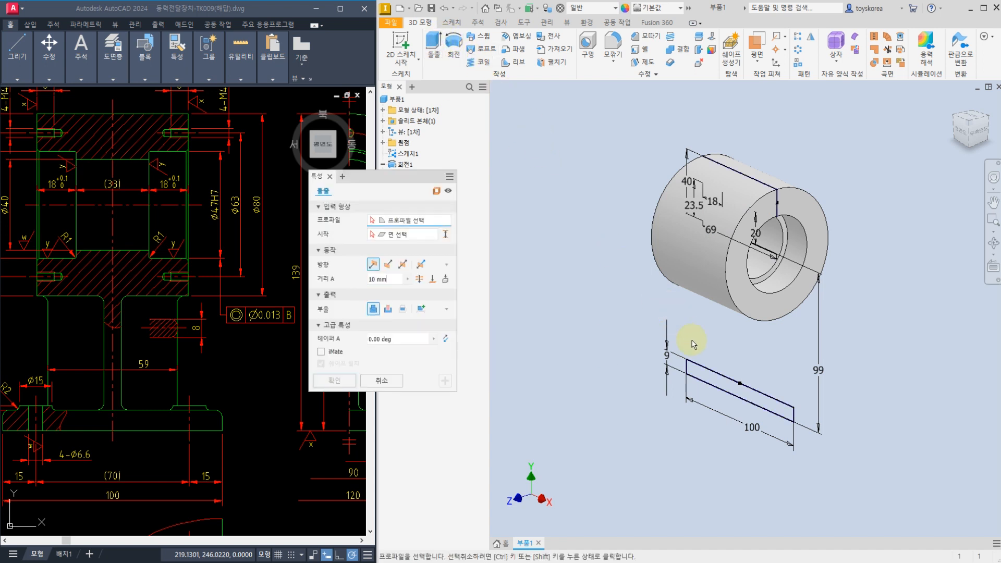
click(703, 379)
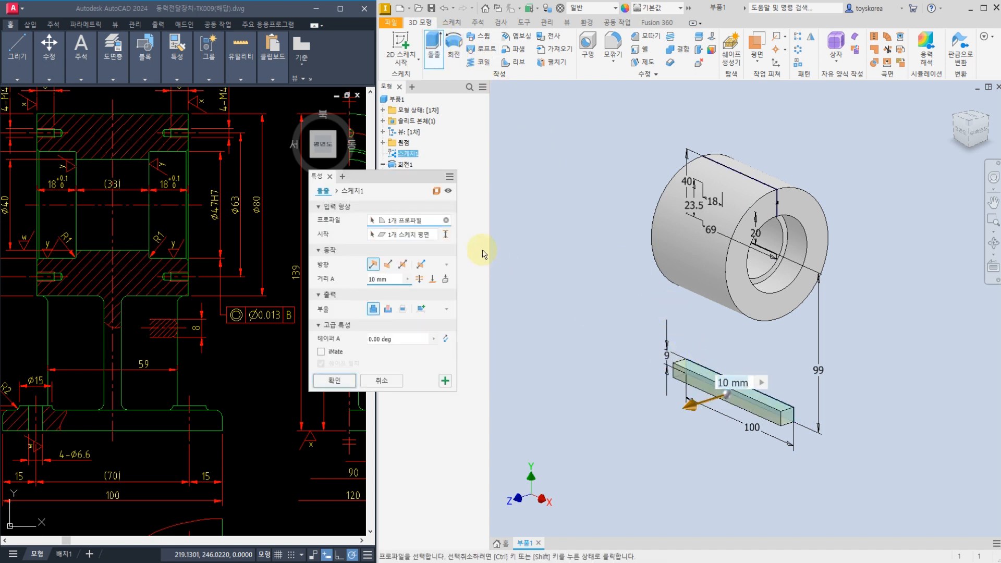
click(402, 264)
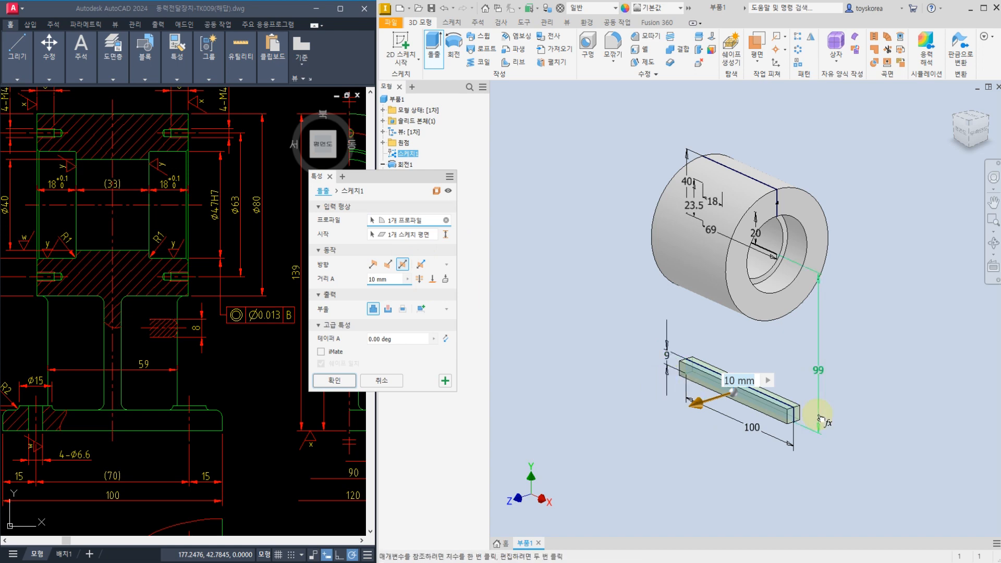
middle_drag(240, 451, 81, 390)
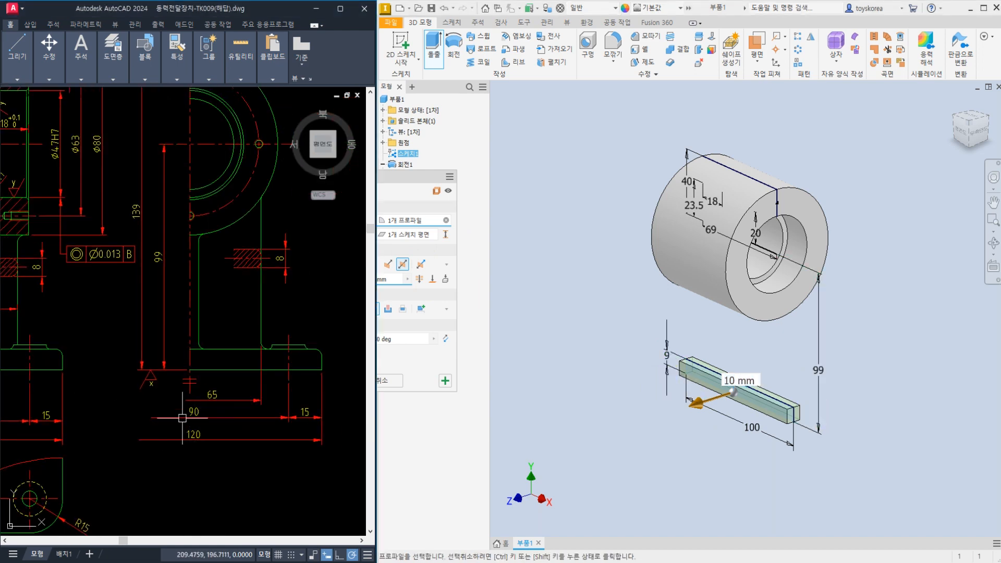
click(414, 182)
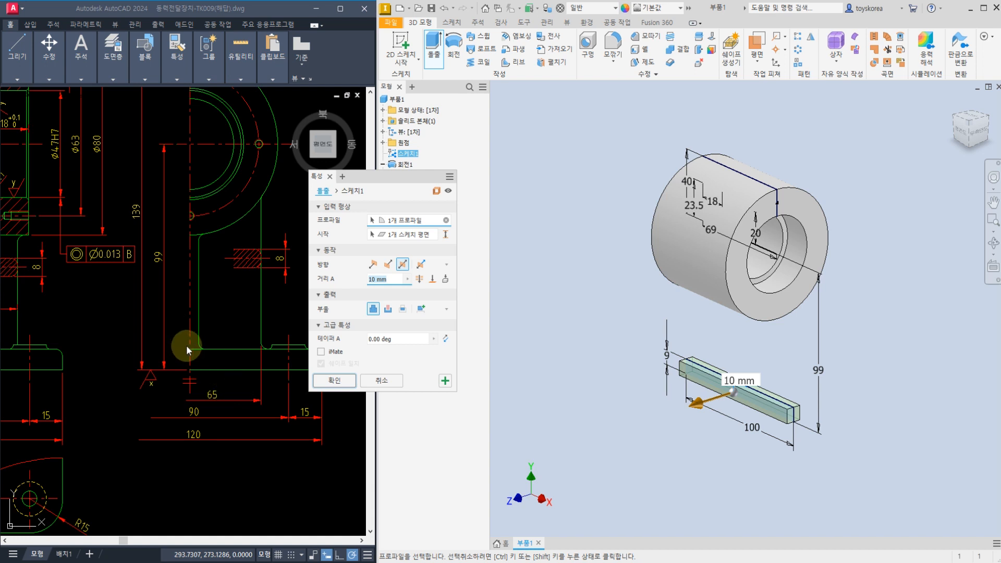
text(120)
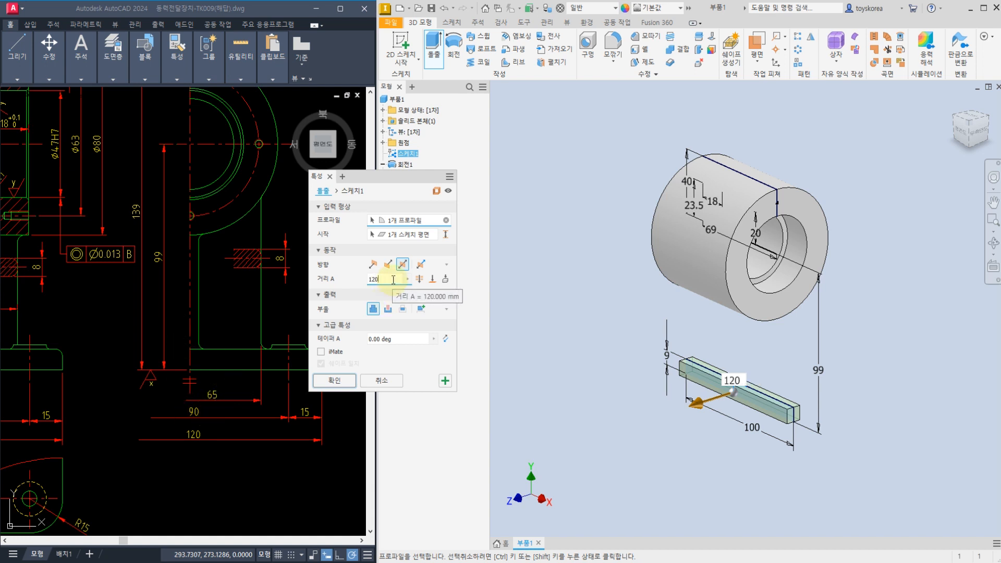
click(333, 381)
drag(674, 346, 720, 315)
drag(713, 347, 688, 354)
mouse_move(13, 333)
middle_down()
mouse_move(157, 335)
mouse_move(139, 340)
mouse_move(157, 330)
mouse_move(141, 331)
middle_up()
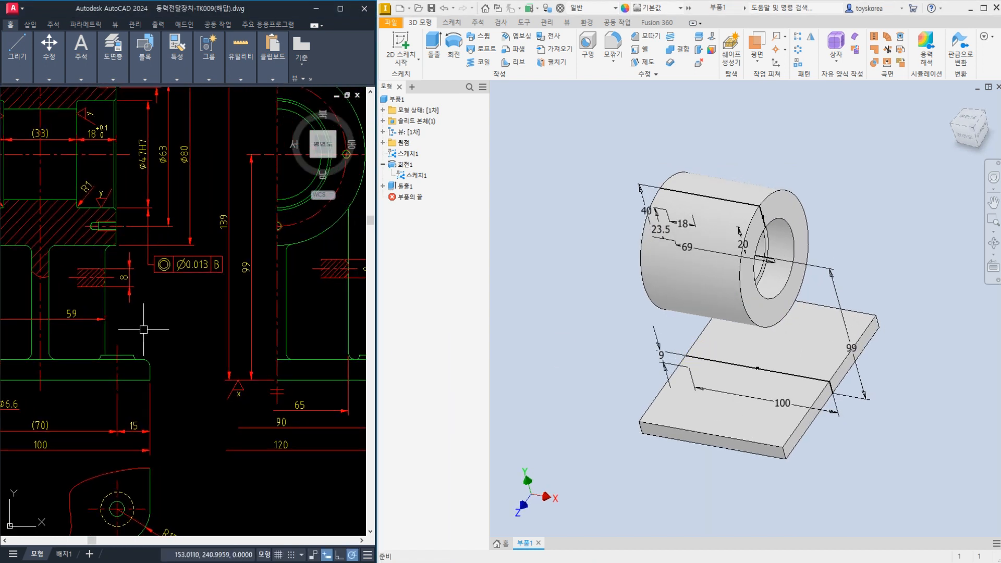
click(50, 281)
drag(46, 244, 43, 347)
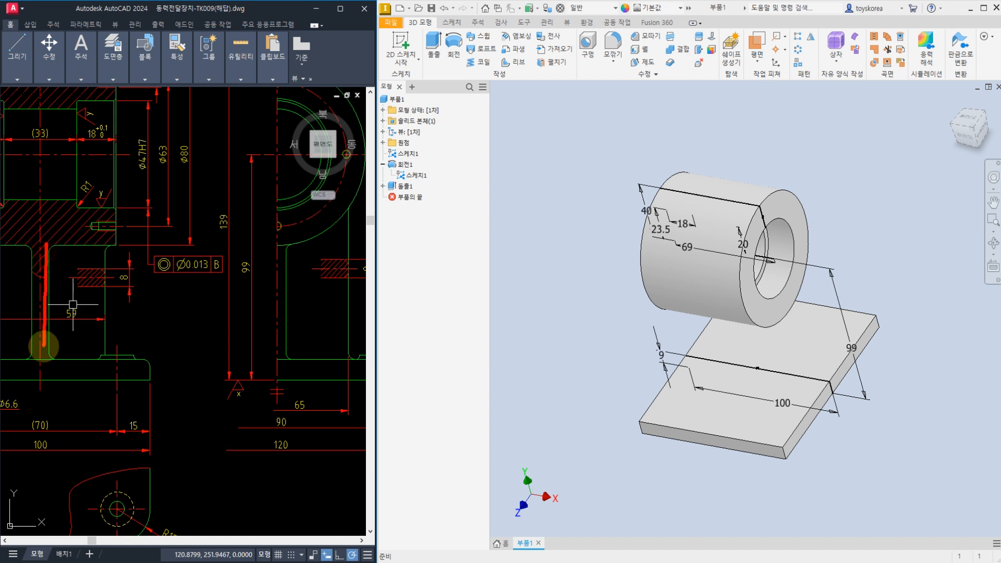
drag(33, 246, 24, 338)
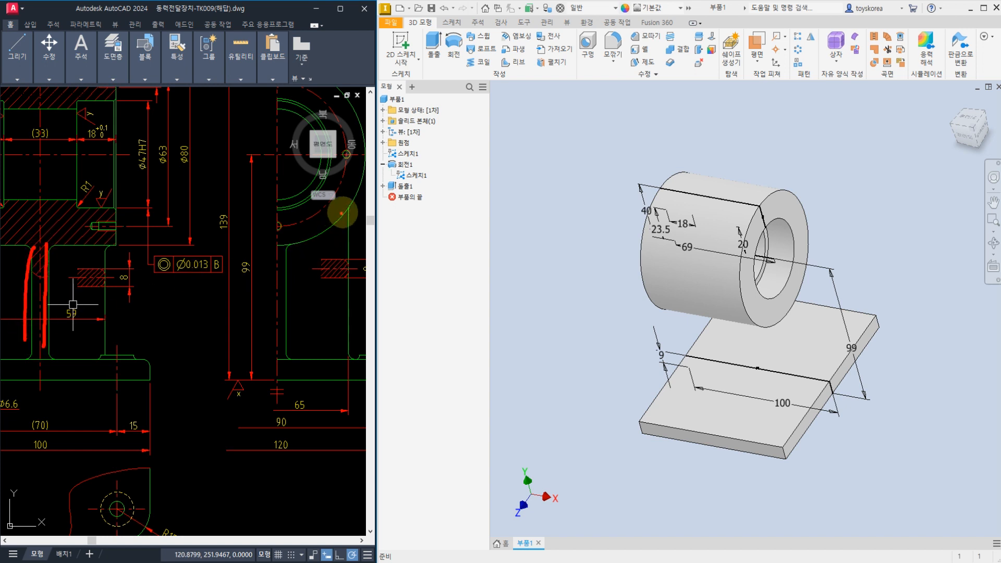
mouse_move(344, 212)
mouse_down()
mouse_move(331, 344)
mouse_move(319, 307)
mouse_move(330, 321)
mouse_up()
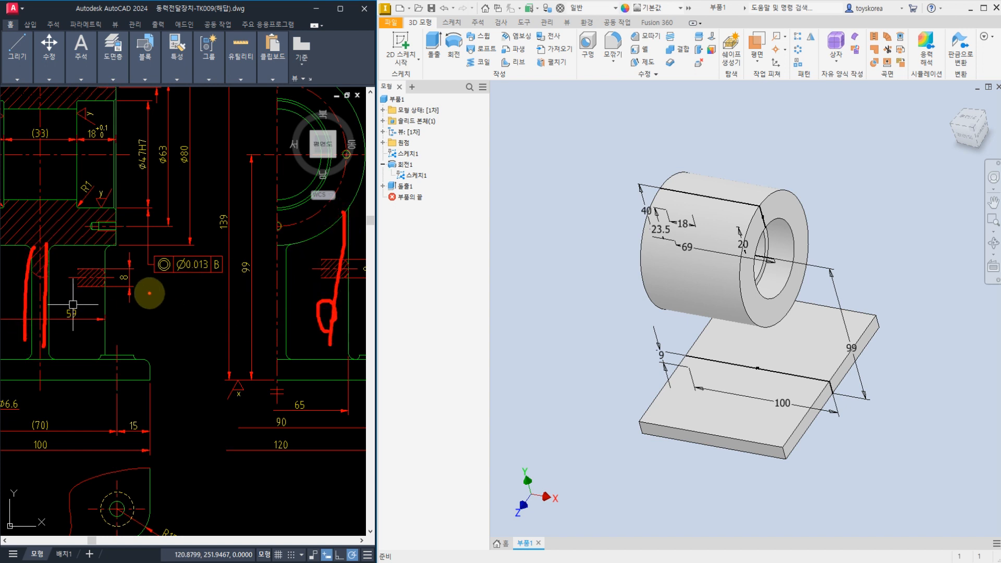
drag(287, 297, 287, 246)
drag(287, 317, 286, 357)
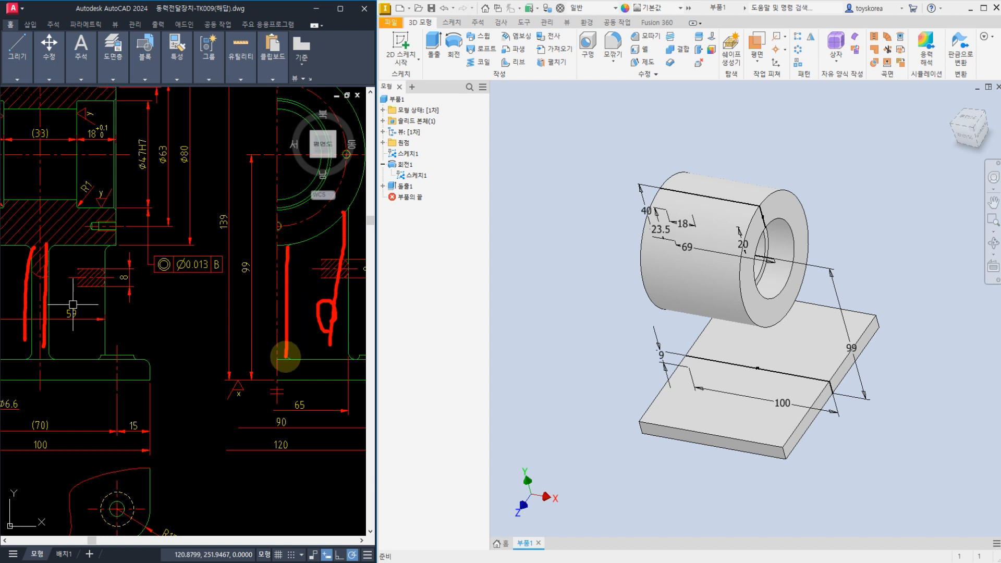
drag(271, 257, 260, 340)
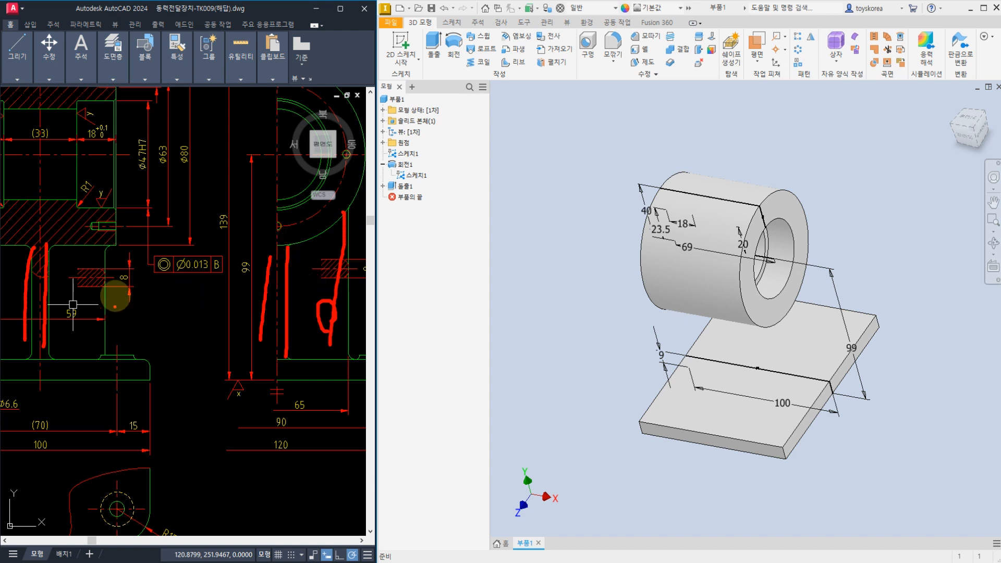
mouse_move(91, 311)
mouse_down()
mouse_move(76, 273)
mouse_move(99, 317)
mouse_up()
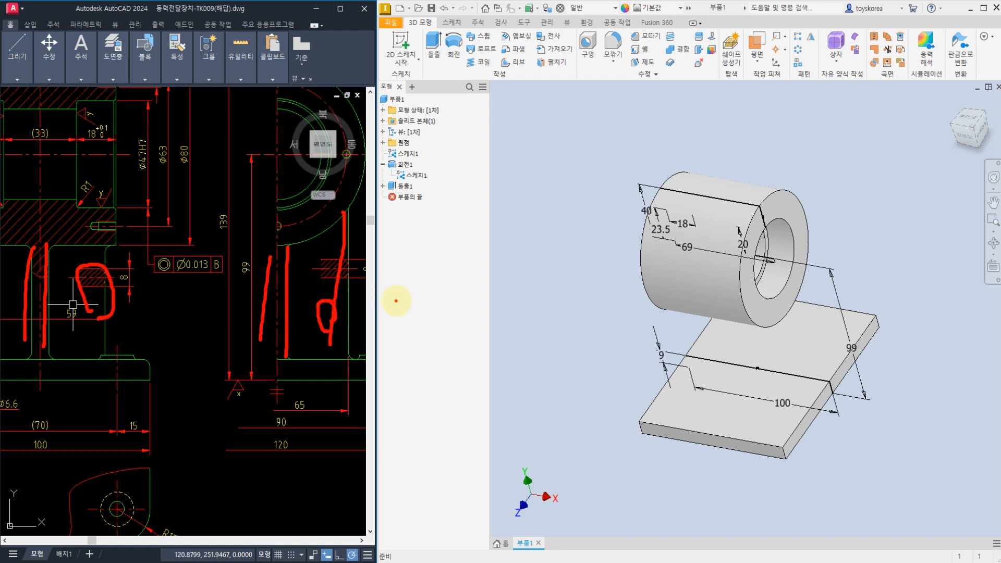
mouse_move(452, 299)
mouse_down()
mouse_move(603, 332)
mouse_move(462, 331)
mouse_move(539, 347)
mouse_move(518, 263)
mouse_move(518, 156)
mouse_up()
drag(553, 260, 558, 156)
drag(590, 292, 601, 170)
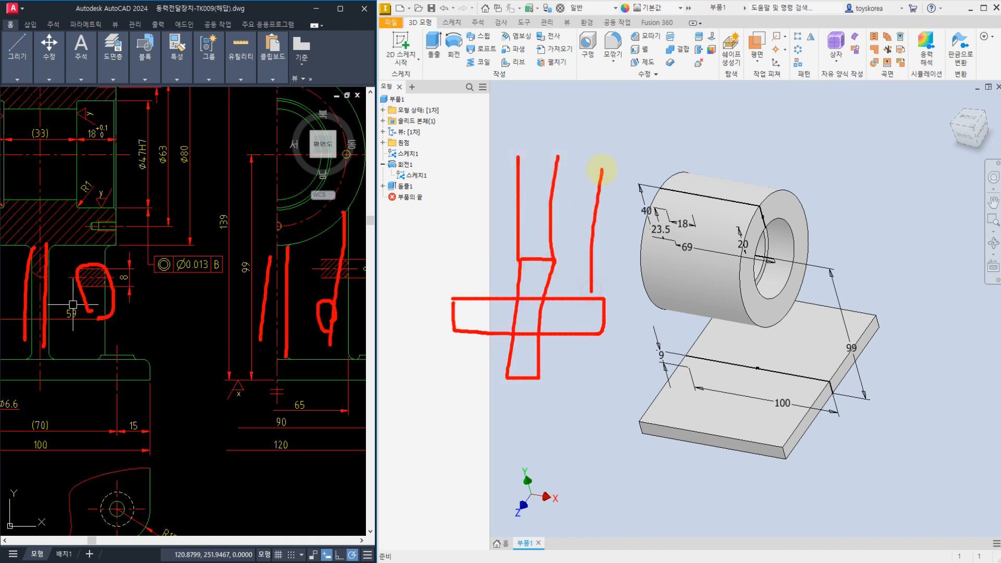
mouse_move(551, 334)
mouse_down()
mouse_move(518, 357)
mouse_move(554, 284)
mouse_move(559, 316)
mouse_up()
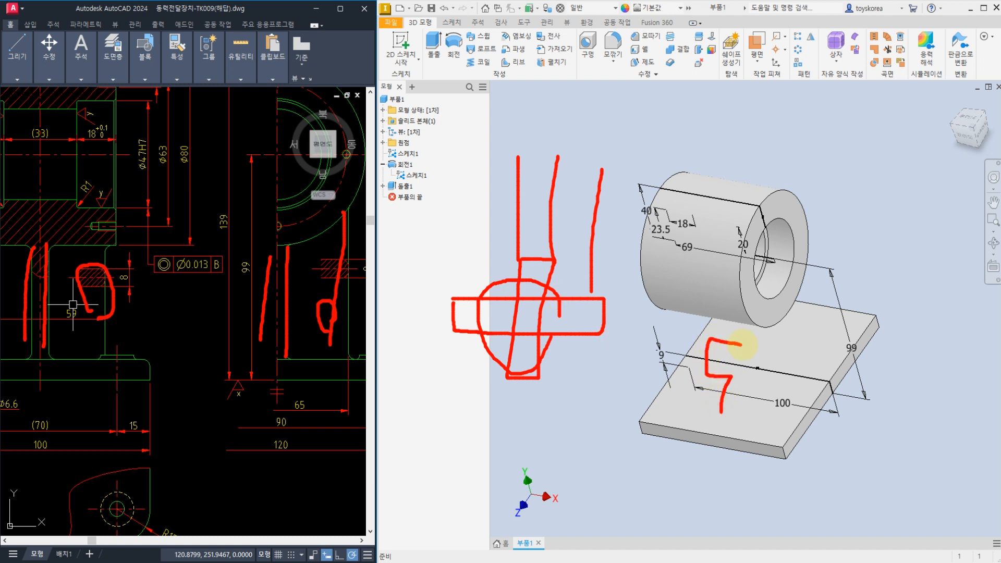
mouse_move(757, 318)
mouse_down()
mouse_move(784, 349)
mouse_move(744, 349)
mouse_up()
drag(685, 305, 686, 350)
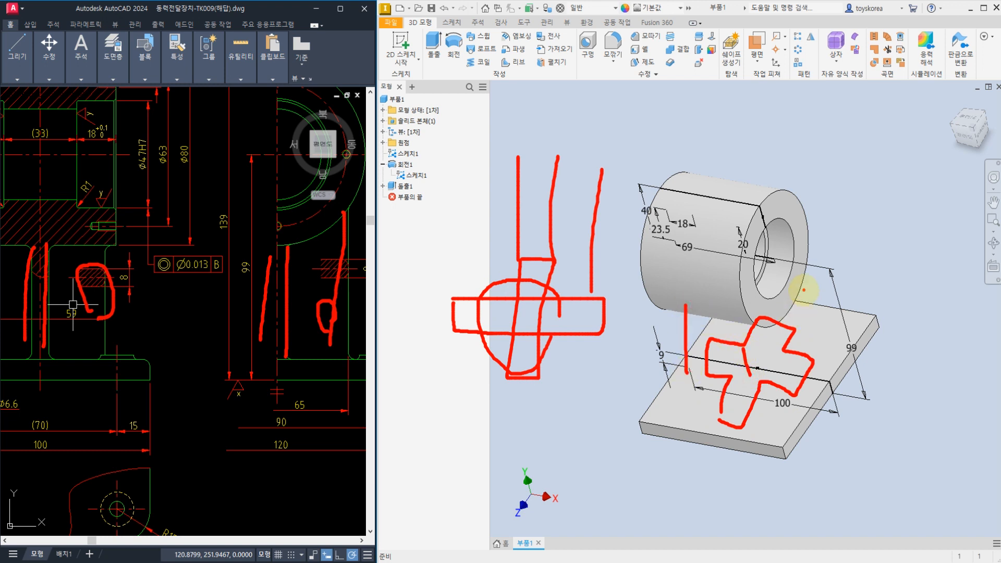
mouse_move(804, 290)
mouse_down()
mouse_move(811, 375)
mouse_move(786, 399)
mouse_move(754, 393)
mouse_up()
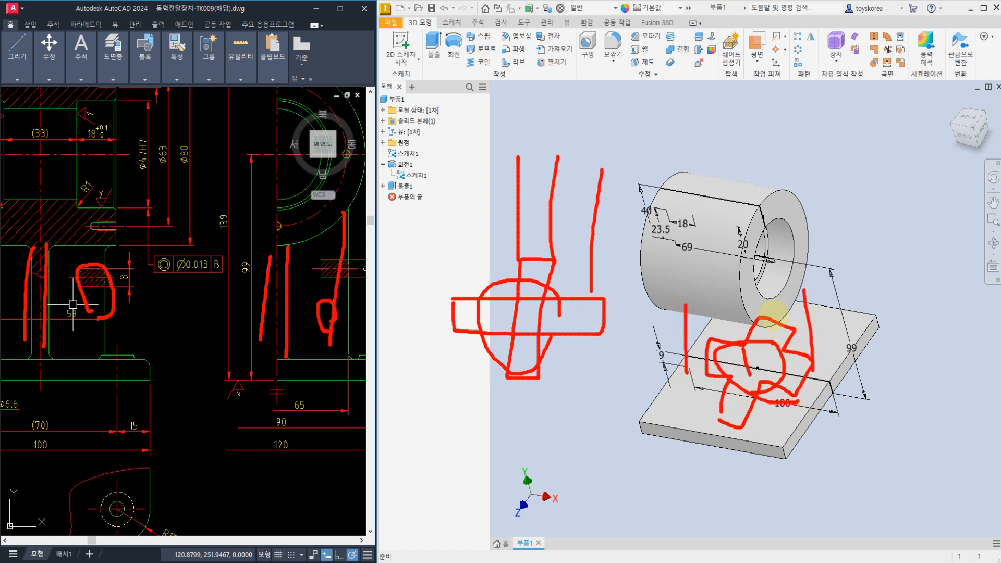
mouse_move(757, 125)
mouse_down()
mouse_move(893, 167)
mouse_move(750, 147)
mouse_up()
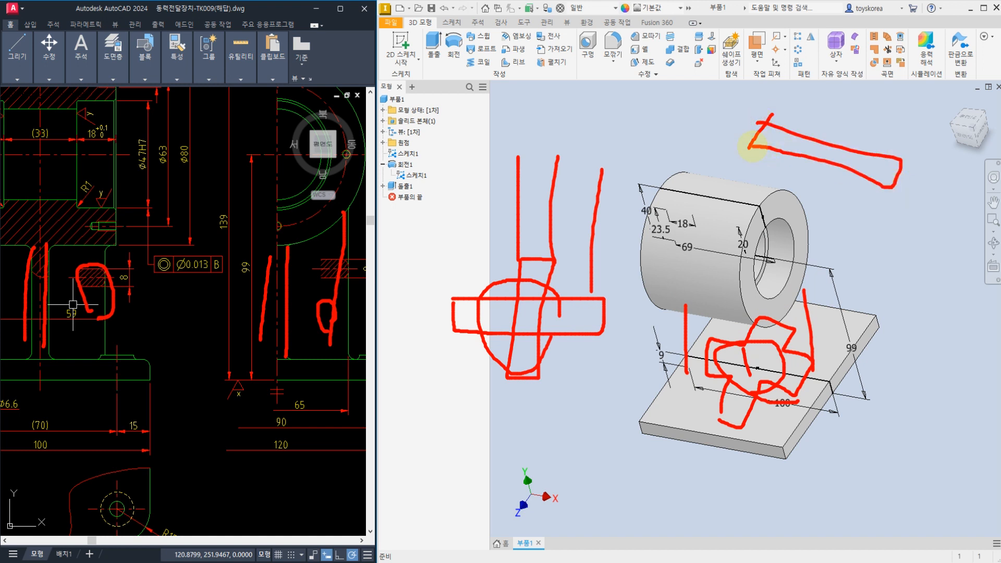
drag(838, 100, 775, 212)
mouse_move(833, 99)
mouse_down()
mouse_move(836, 151)
mouse_move(783, 214)
mouse_up()
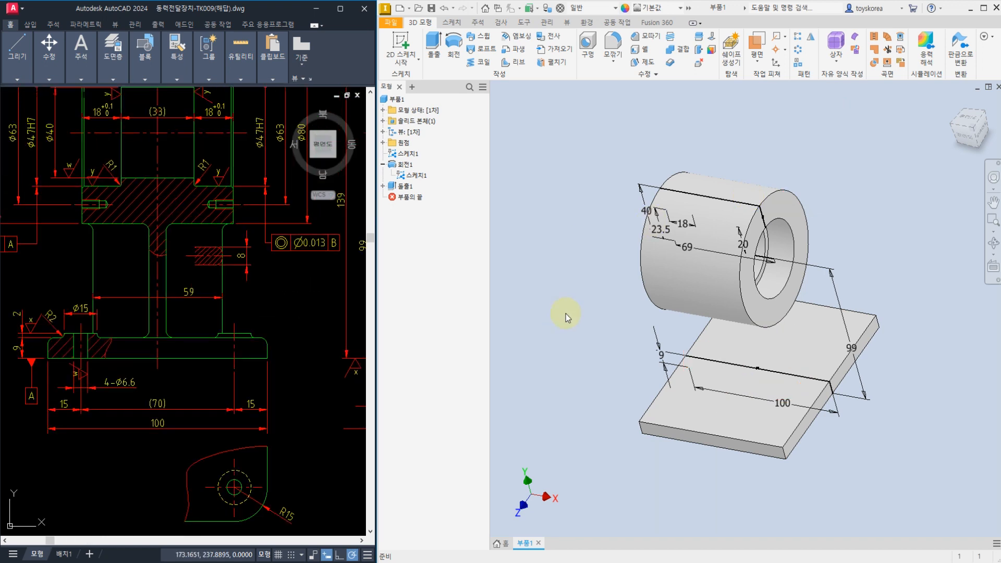
Start a new 2D sketch on the base plate's top face and check the front view in the AutoCAD drawing.
click(556, 314)
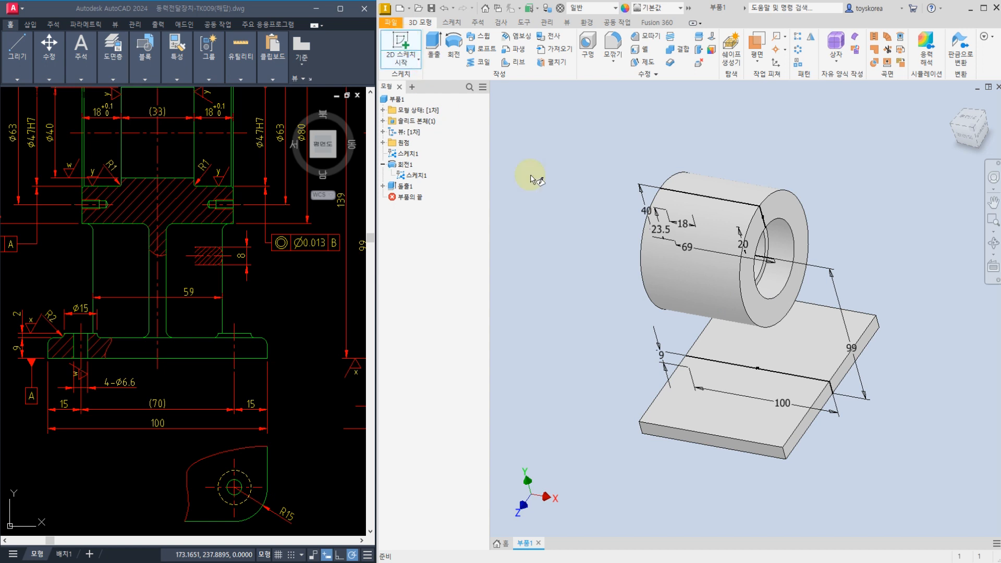
click(671, 406)
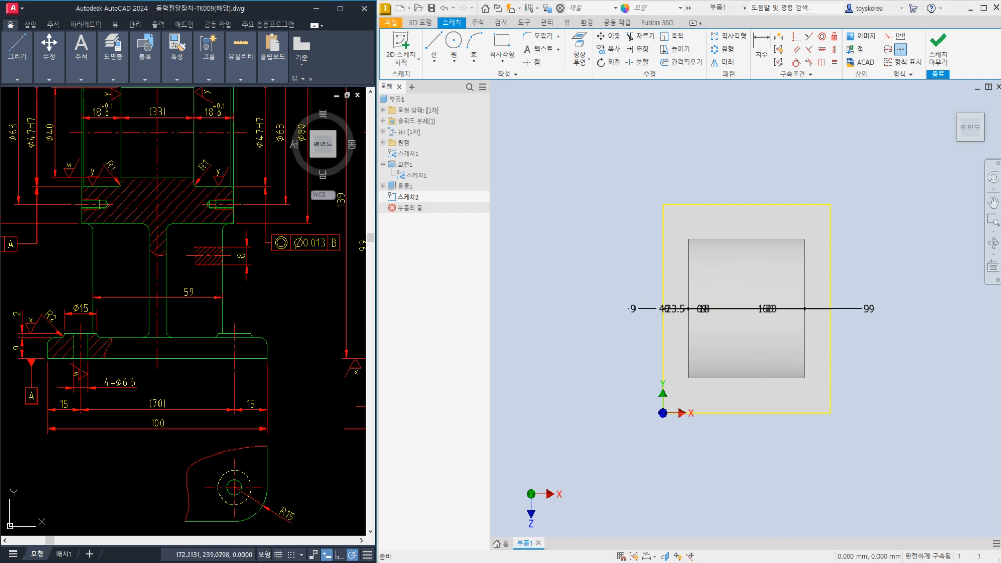
scroll(266, 357, down, 2)
scroll(273, 362, up, 2)
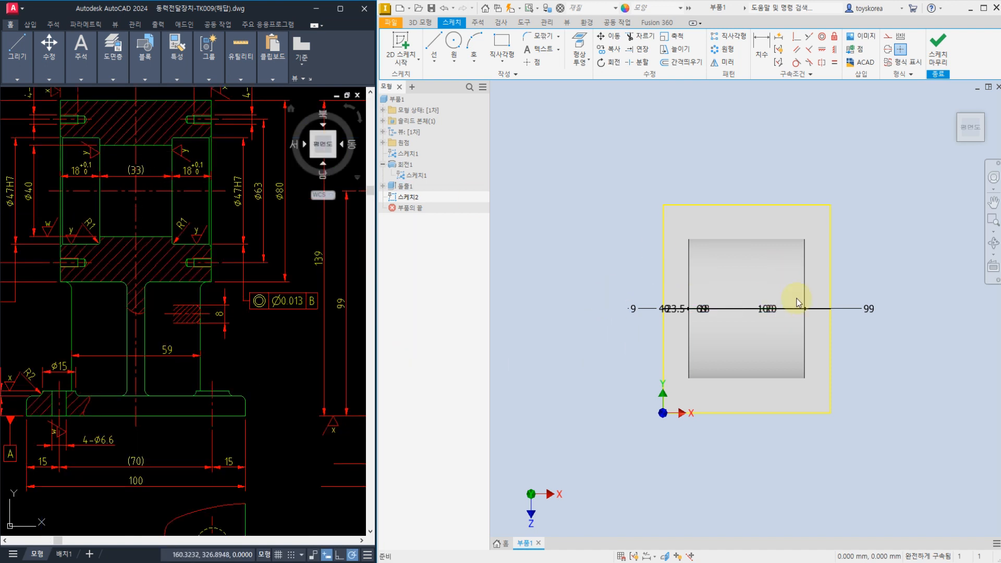
Sketch a wide rectangle about 81 by 22 mm and a tall, narrow rectangle crossing it near the plate's centre.
click(502, 44)
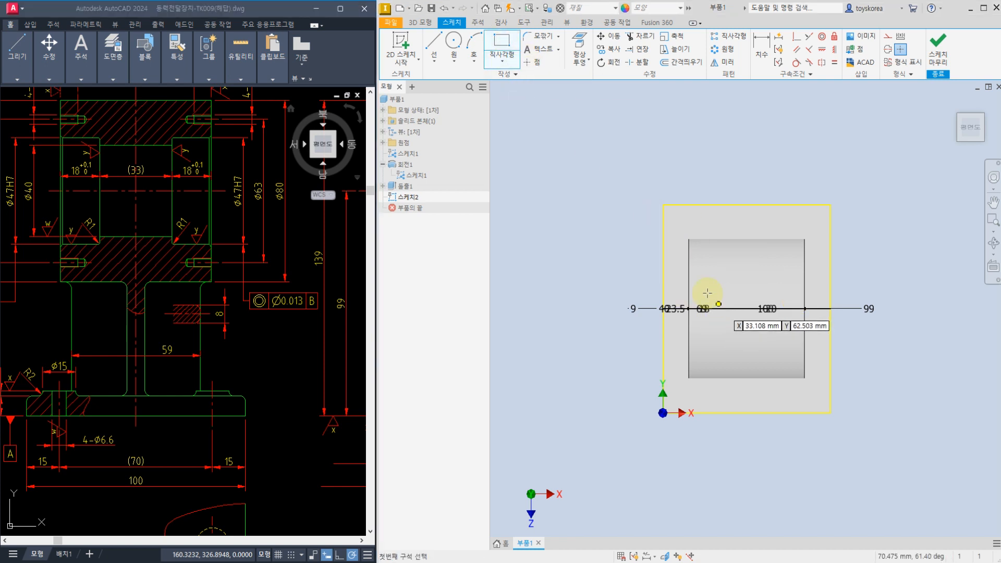
click(681, 293)
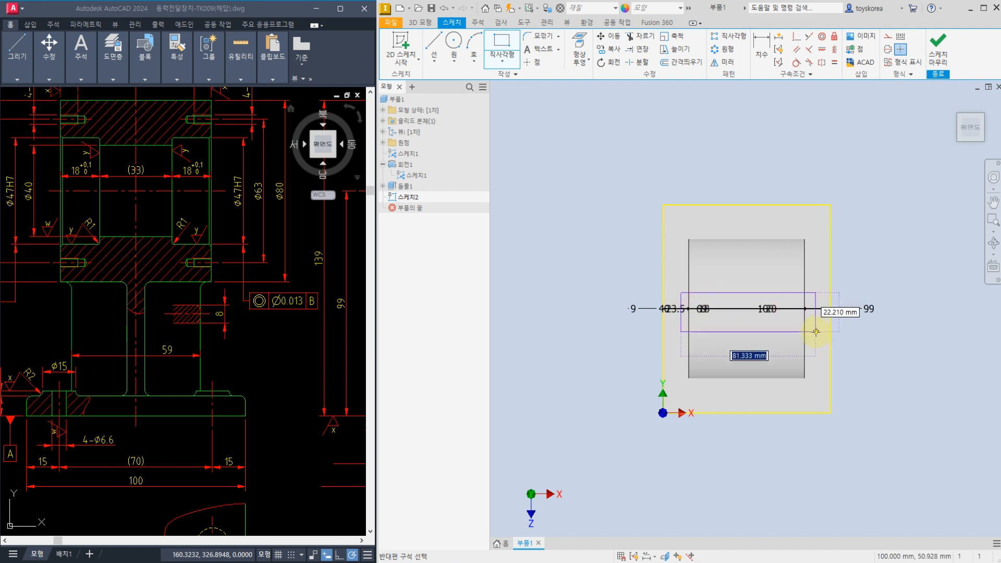
click(816, 332)
click(735, 234)
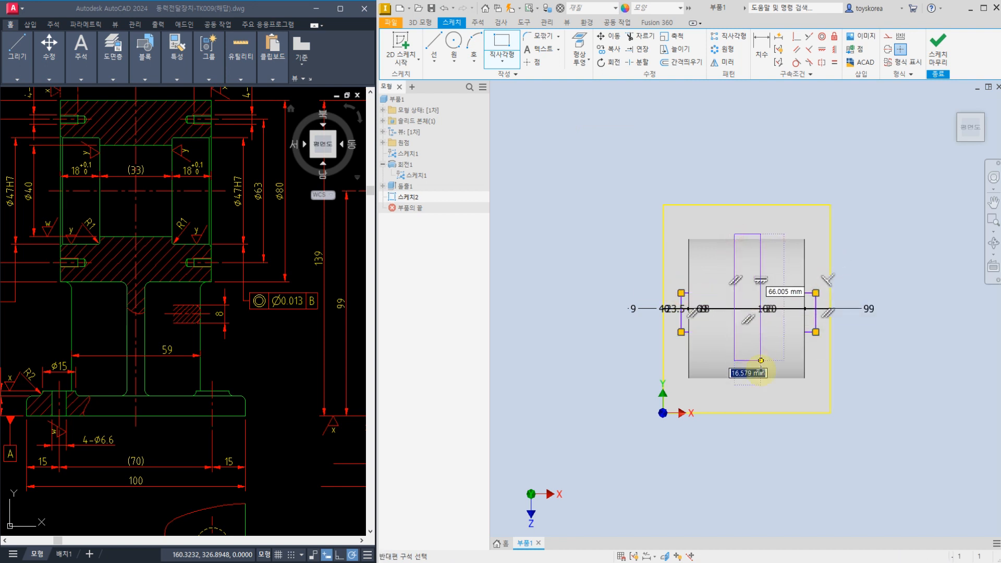
click(766, 389)
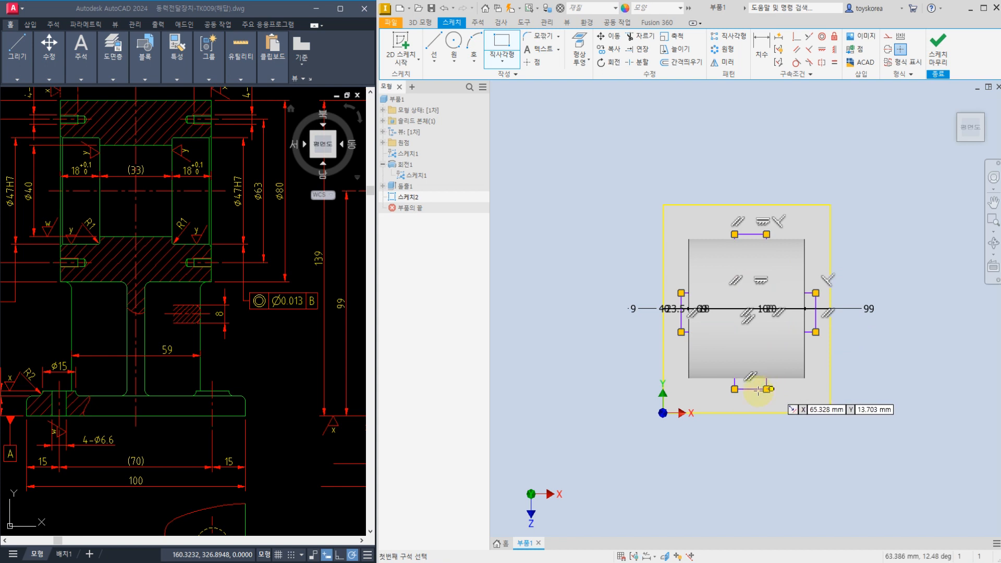
key(Escape)
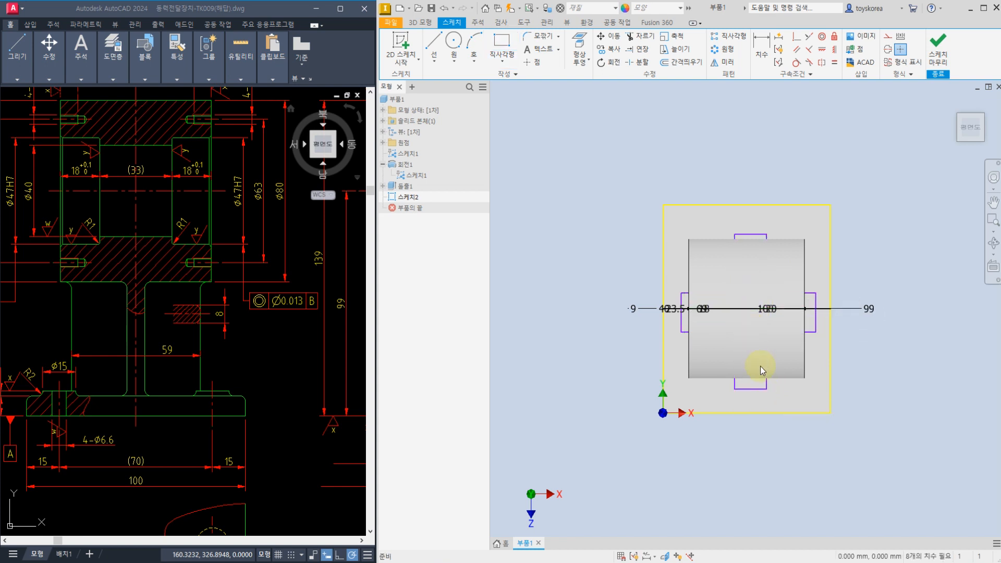
Switch the model's visual style to wireframe and look straight down on the sketch plane.
mouse_move(755, 375)
shift+middle_down()
mouse_move(753, 336)
mouse_move(741, 336)
shift+middle_up()
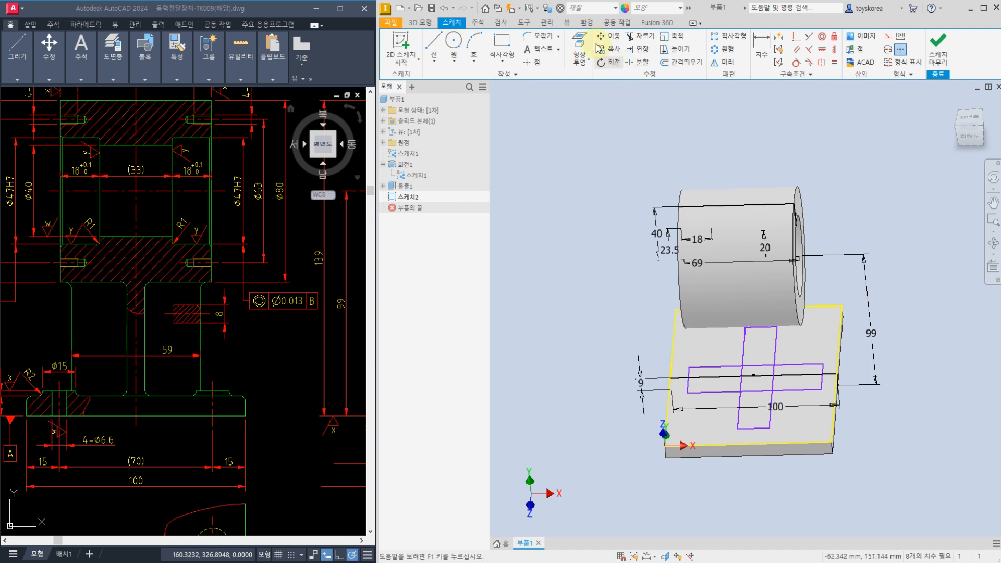
click(569, 23)
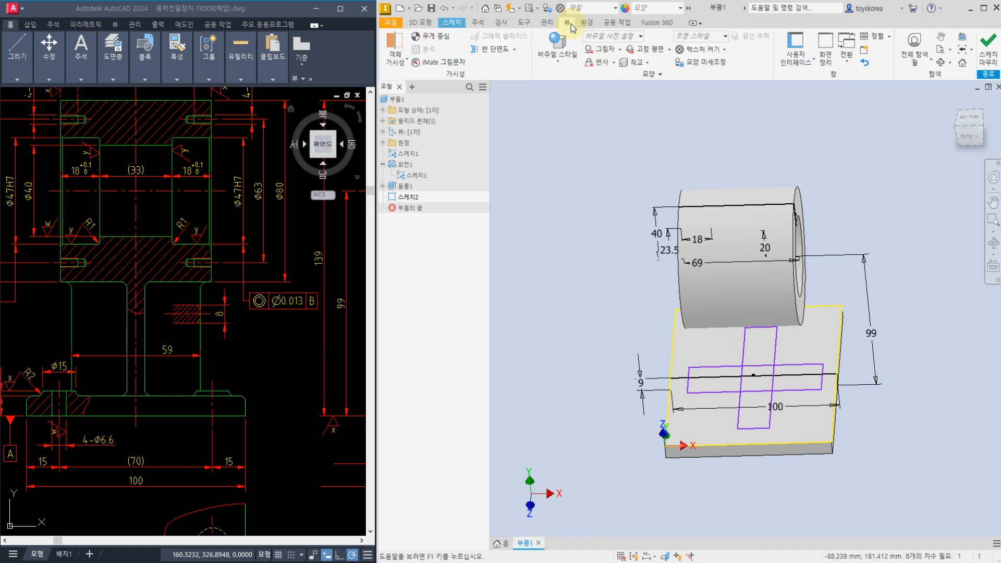
click(559, 58)
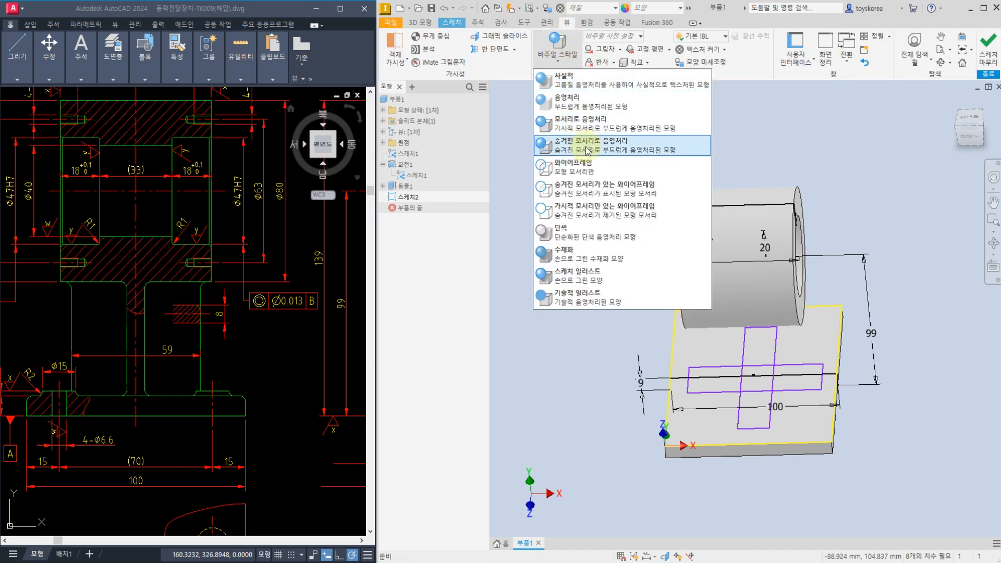
click(588, 168)
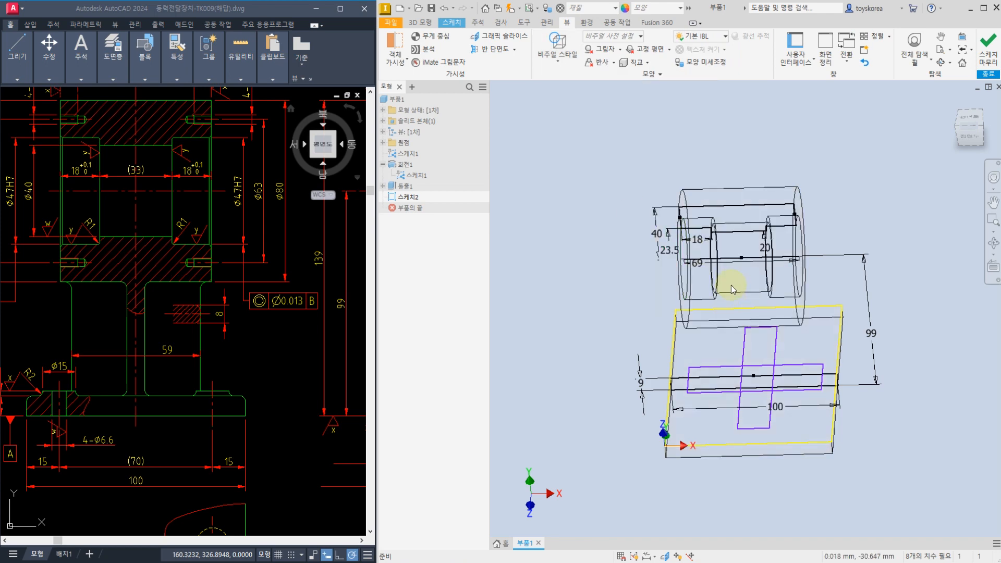
mouse_move(669, 237)
shift+middle_down()
mouse_move(675, 268)
mouse_move(658, 233)
shift+middle_up()
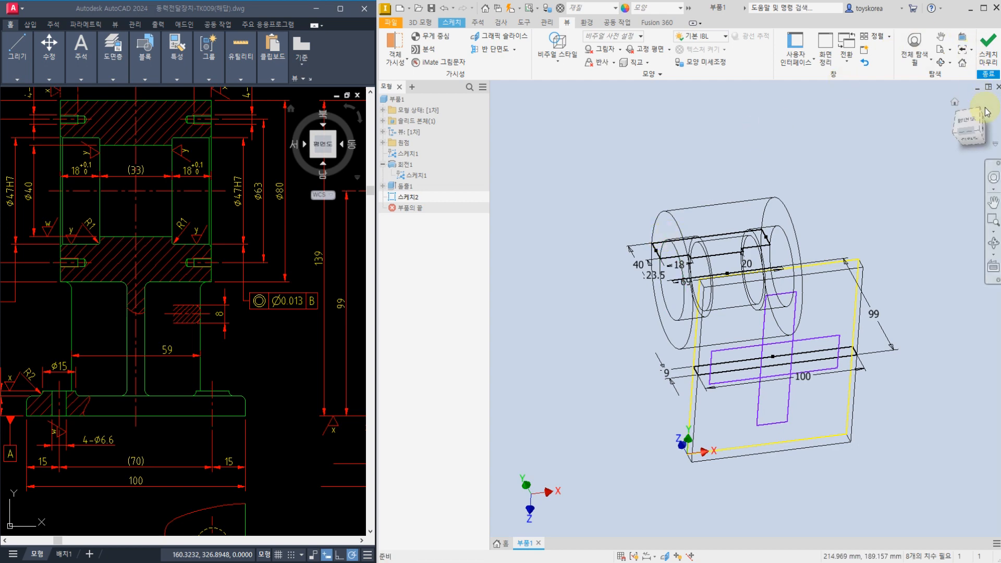
click(973, 121)
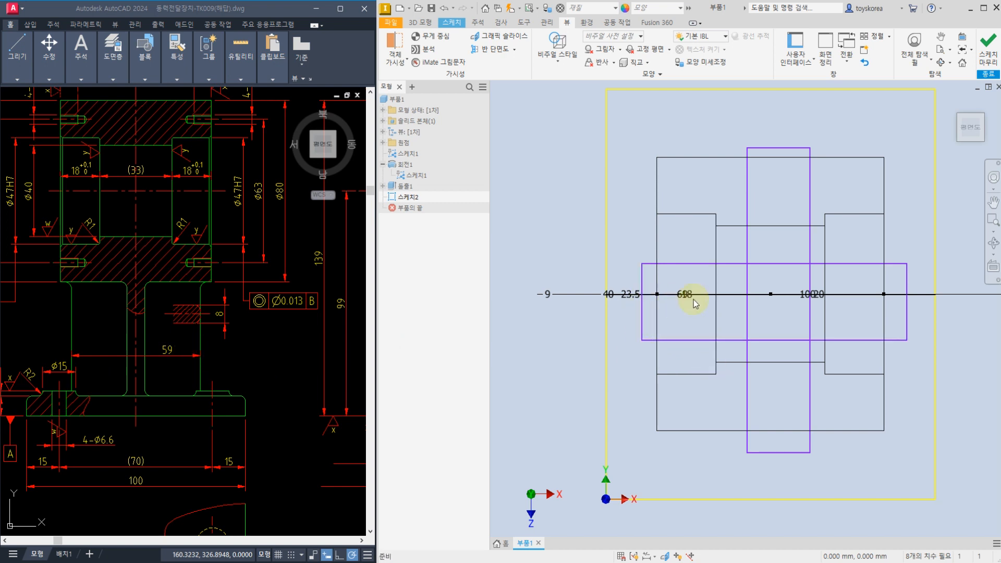
Centre the wide rectangle on the plate's centre point, aligning its side midpoint horizontally and its lower edge midpoint vertically with that point.
click(771, 294)
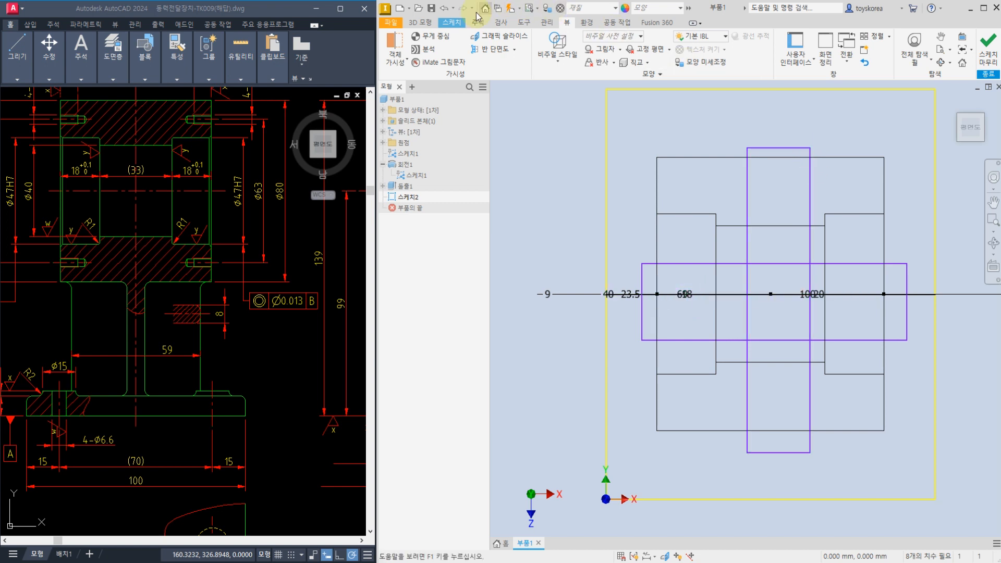
click(453, 23)
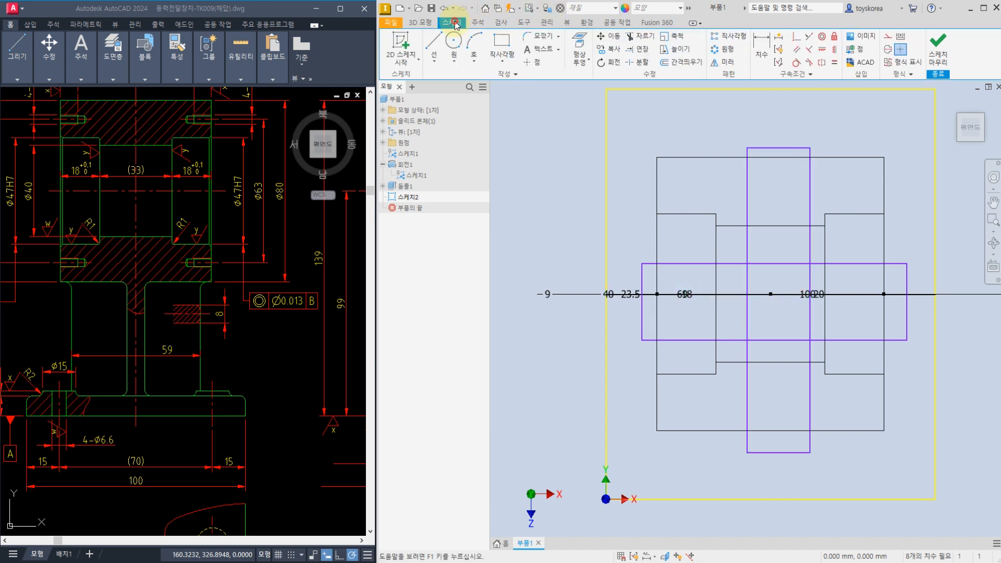
click(822, 50)
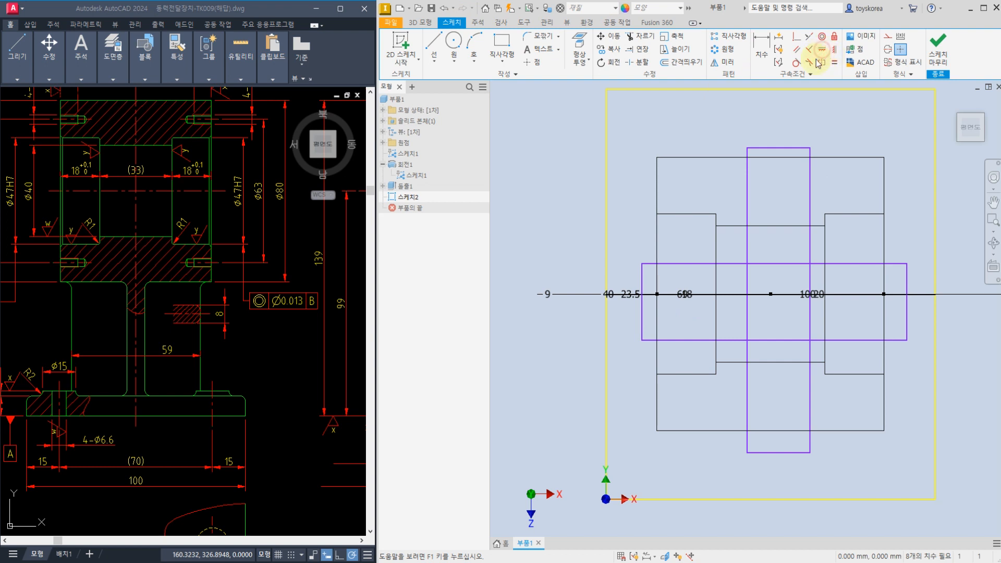
click(643, 301)
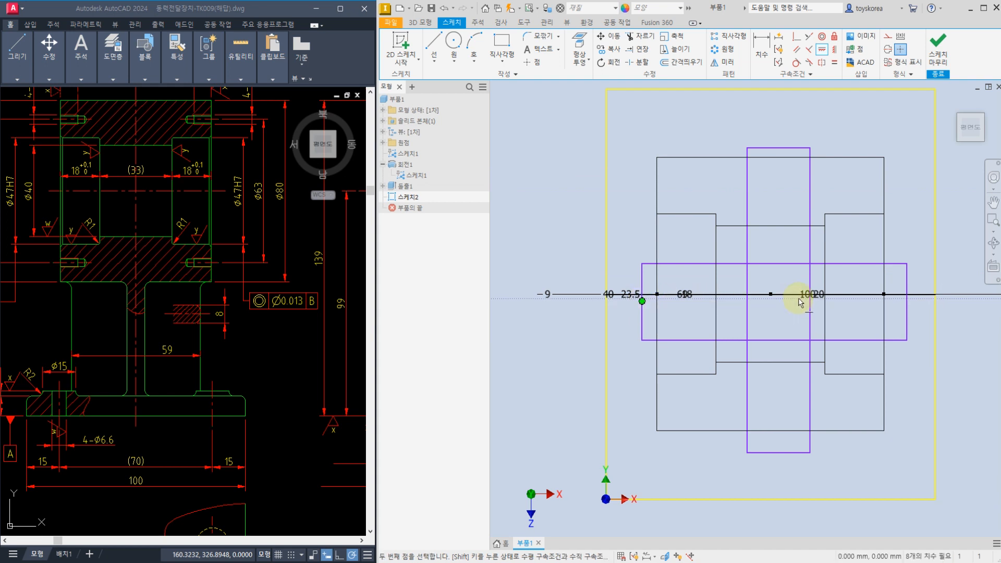
click(770, 294)
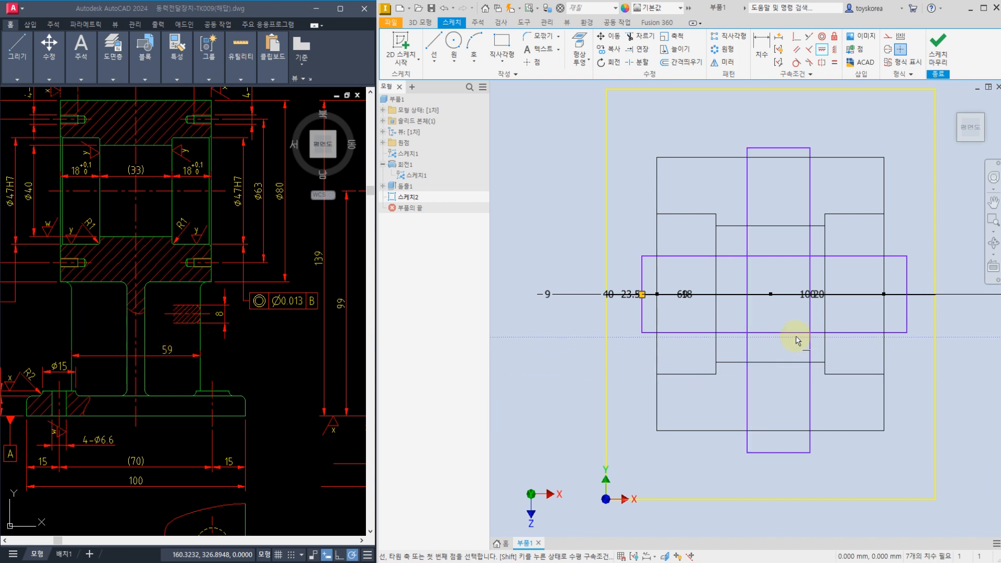
click(833, 52)
click(770, 294)
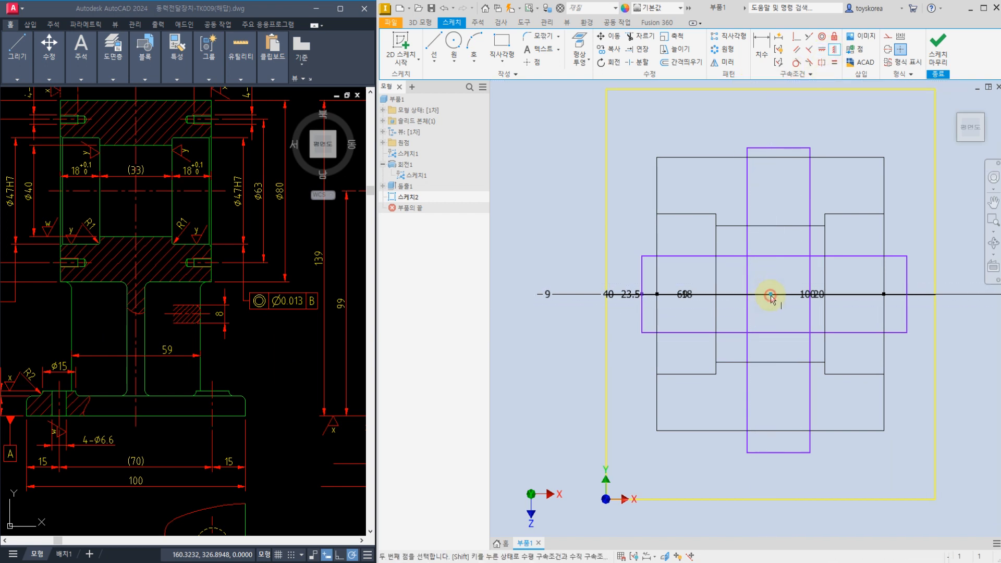
click(774, 332)
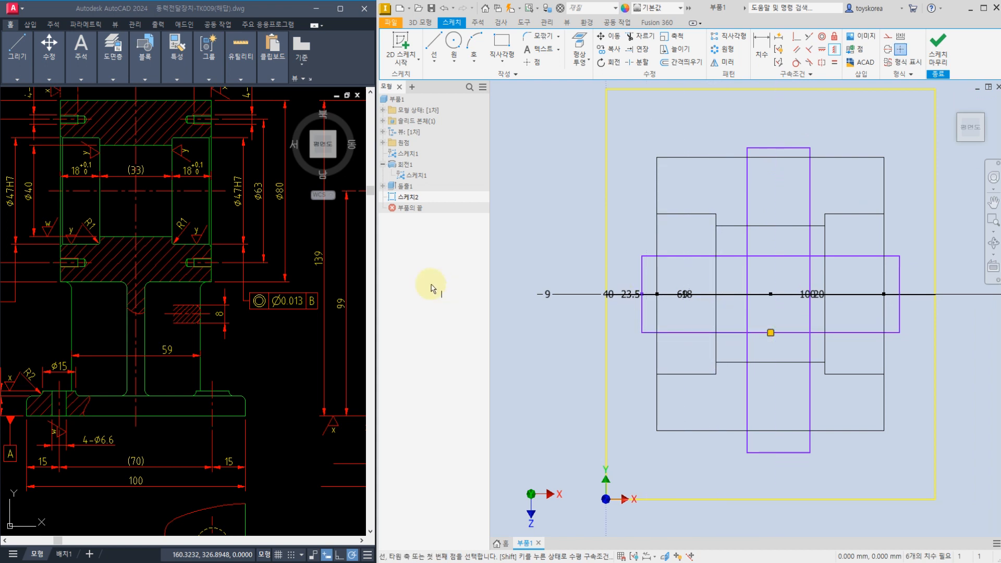
Dimension the wide rectangle's height as 8 mm, following the rib thickness in the AutoCAD drawing.
middle_drag(311, 331, 141, 308)
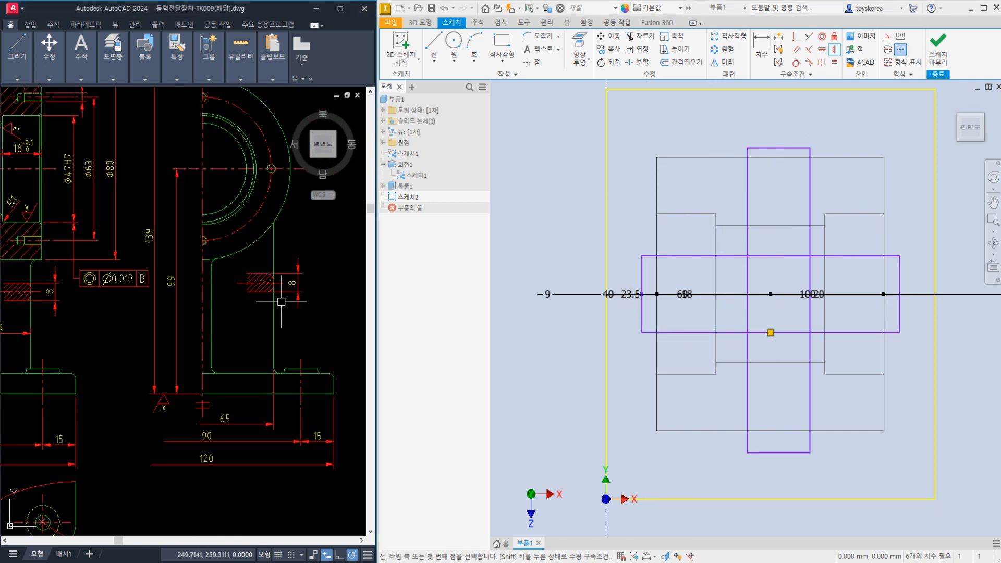
click(761, 45)
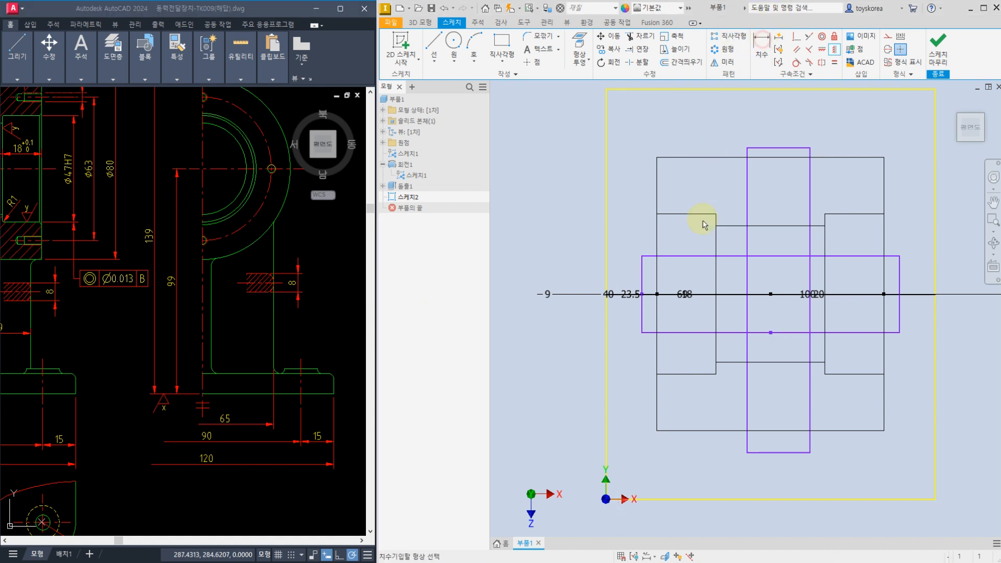
click(642, 268)
click(576, 268)
text(8)
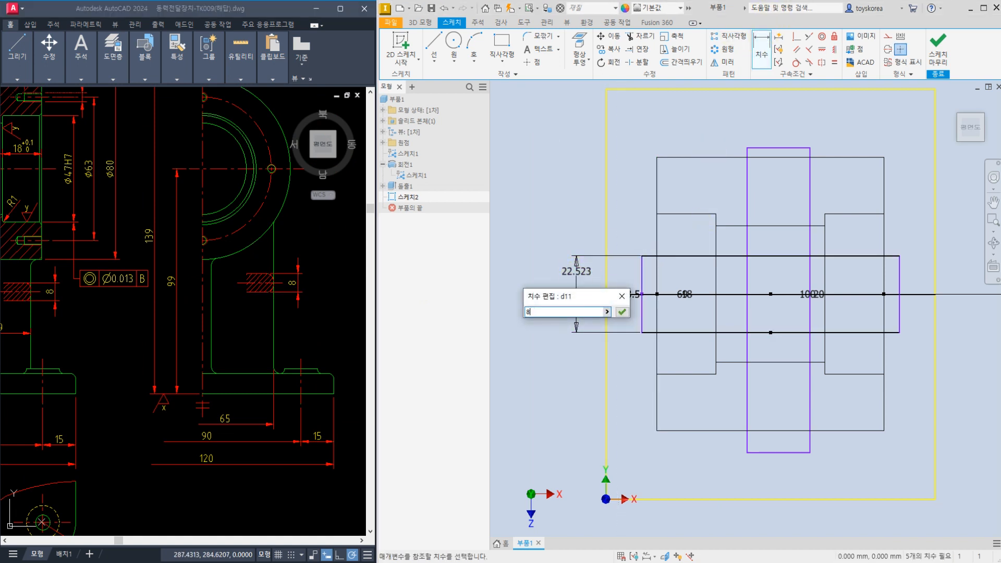
key(Return)
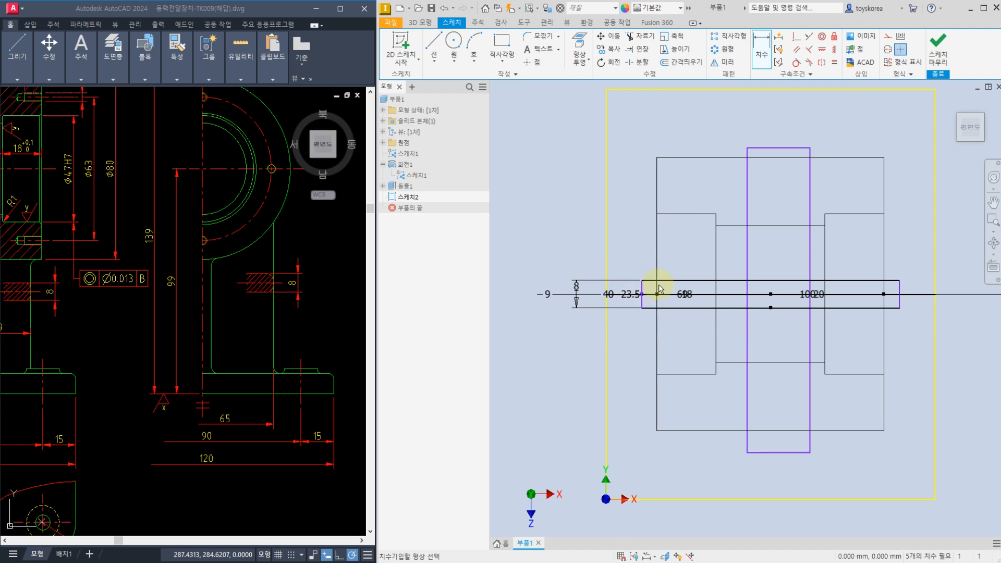
Dimension the wide rectangle's length as 59 mm, following the column width in the drawing's front view.
middle_drag(6, 339, 74, 330)
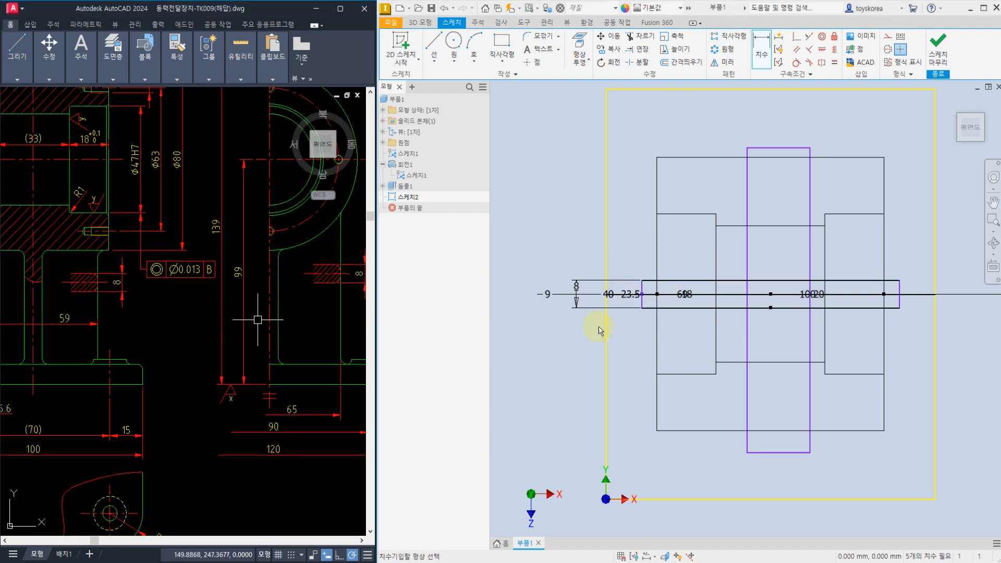
click(699, 313)
click(635, 350)
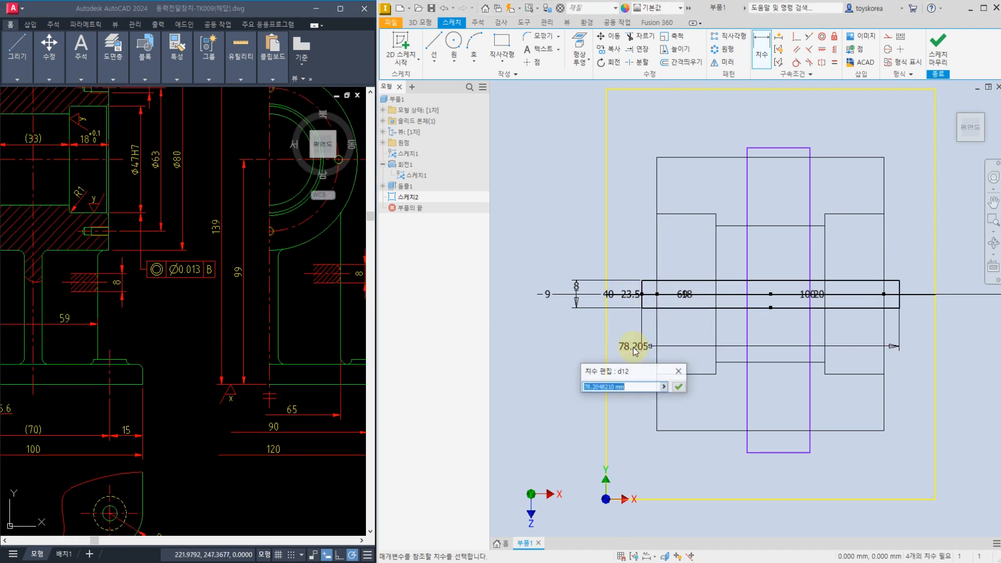
text(59)
key(Return)
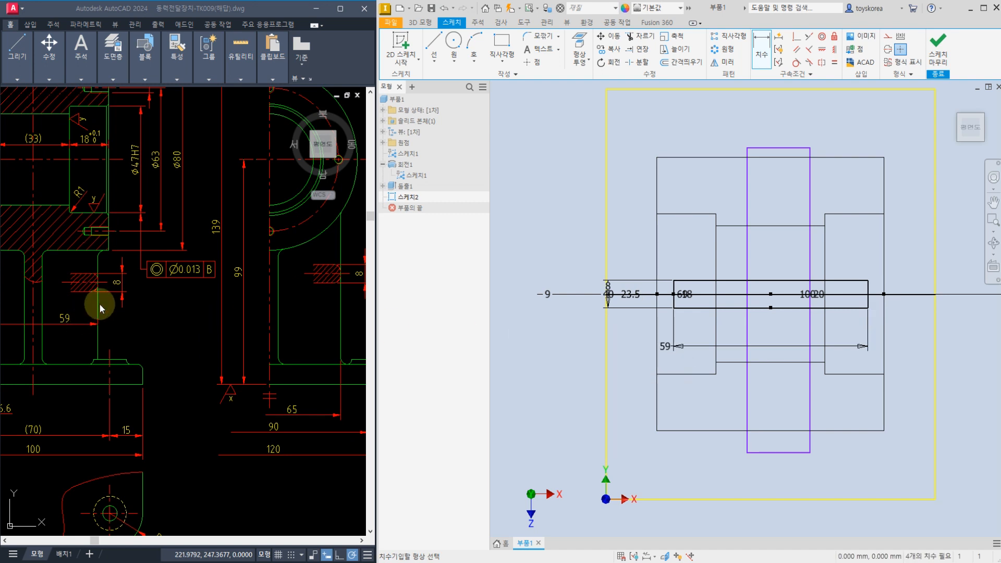
Centre the tall rectangle on the plate's centre point, aligning its upper edge midpoint vertically and its side midpoint horizontally with that point.
middle_drag(53, 325, 154, 313)
click(155, 312)
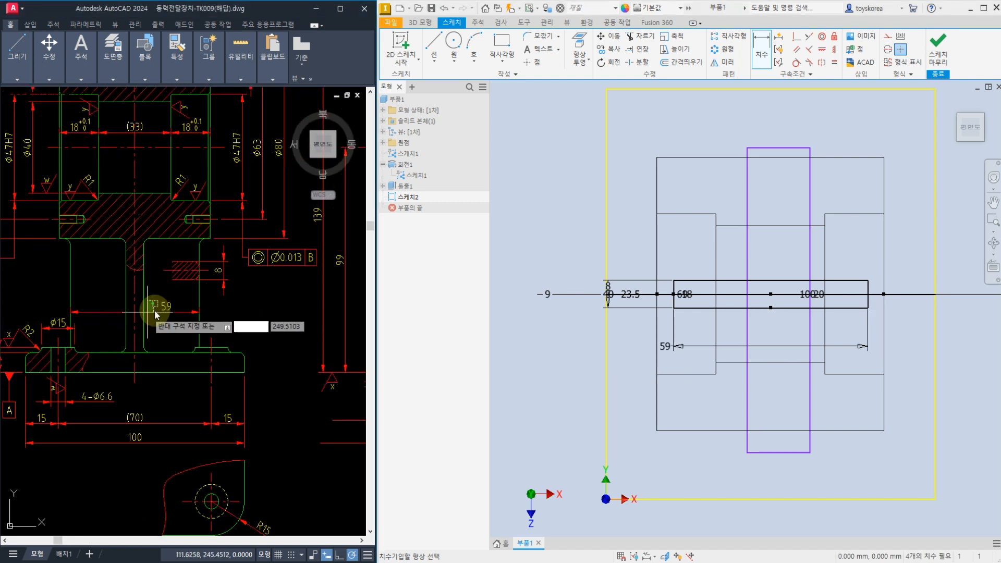
key(Escape)
middle_drag(222, 298, 94, 294)
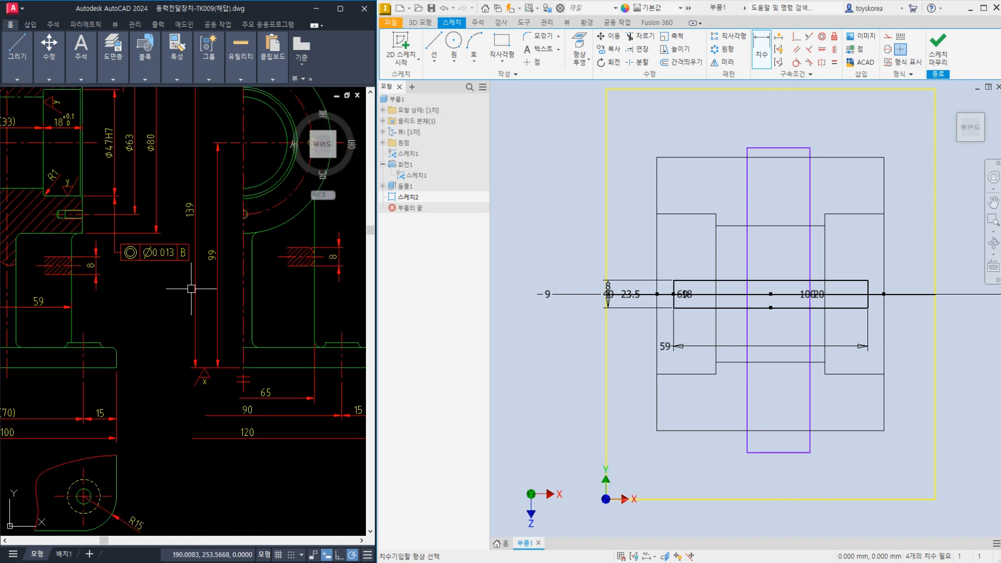
middle_drag(269, 282, 221, 291)
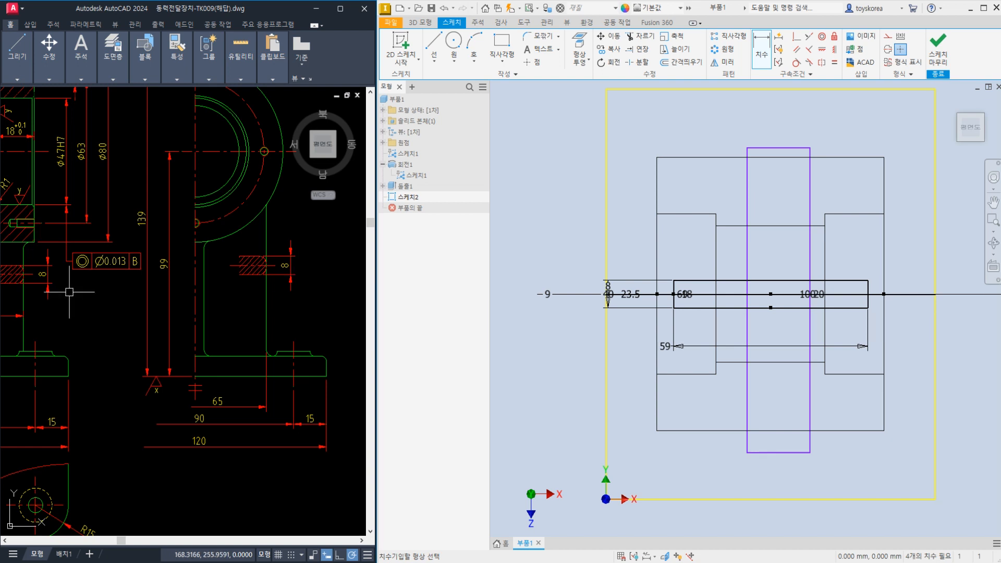
middle_drag(12, 313, 68, 305)
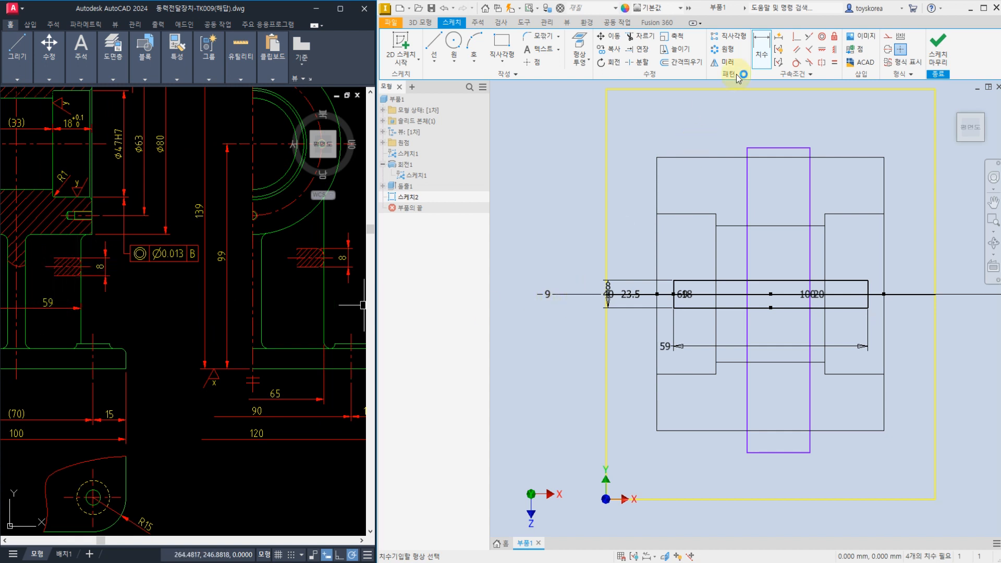
click(834, 51)
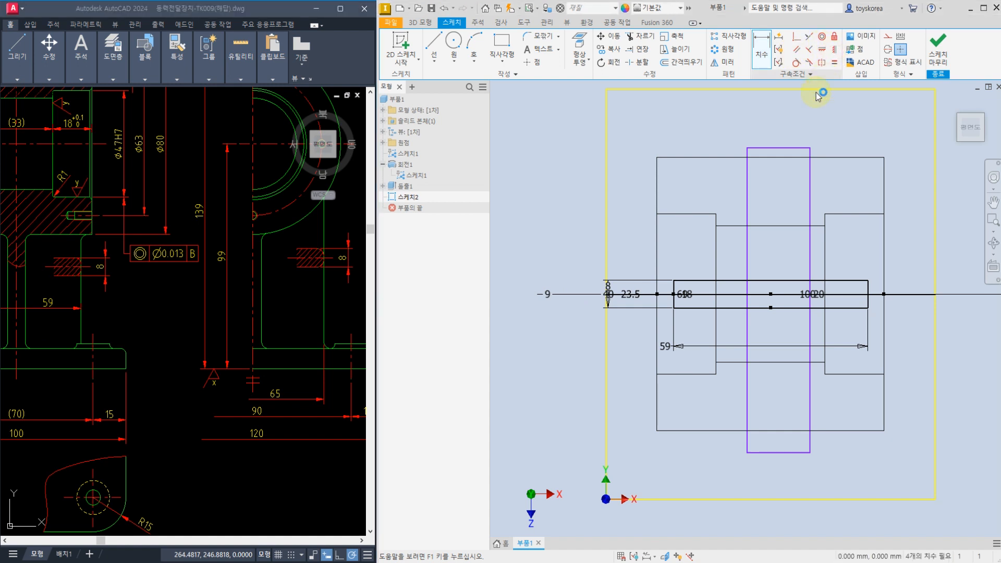
click(779, 148)
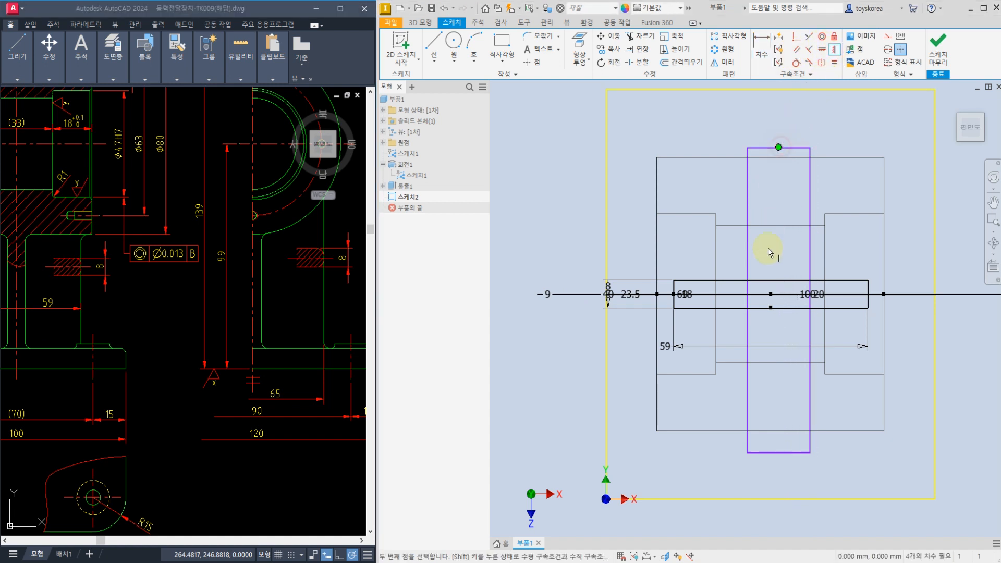
click(769, 295)
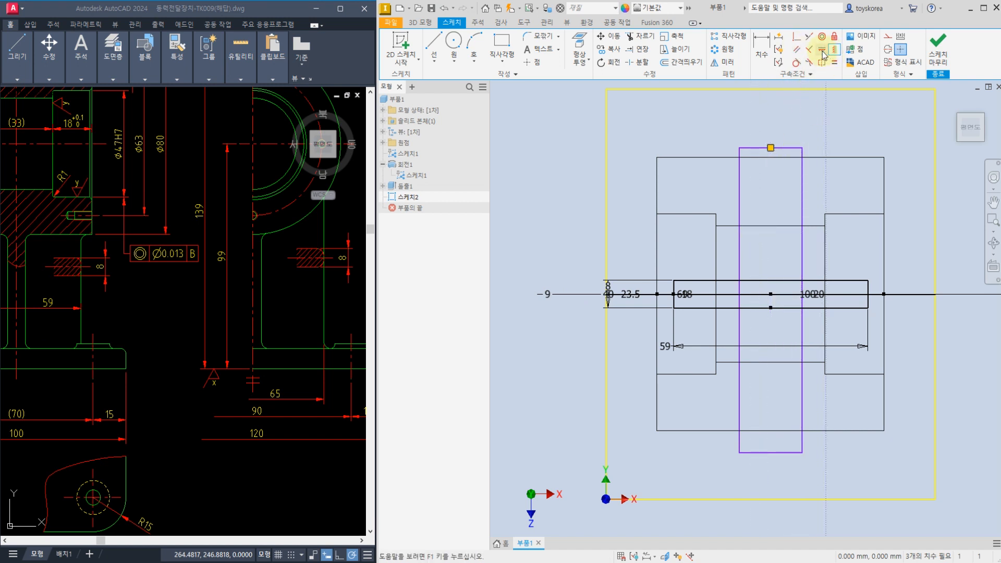
click(740, 300)
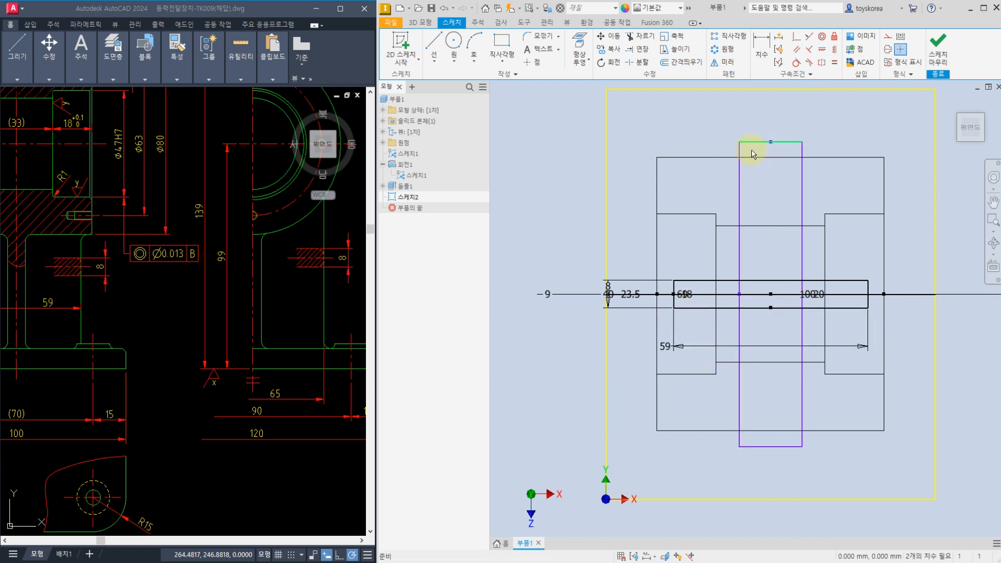
Make the tall rectangle's short upper edge equal in length to the wide rectangle's short side.
click(834, 62)
click(674, 292)
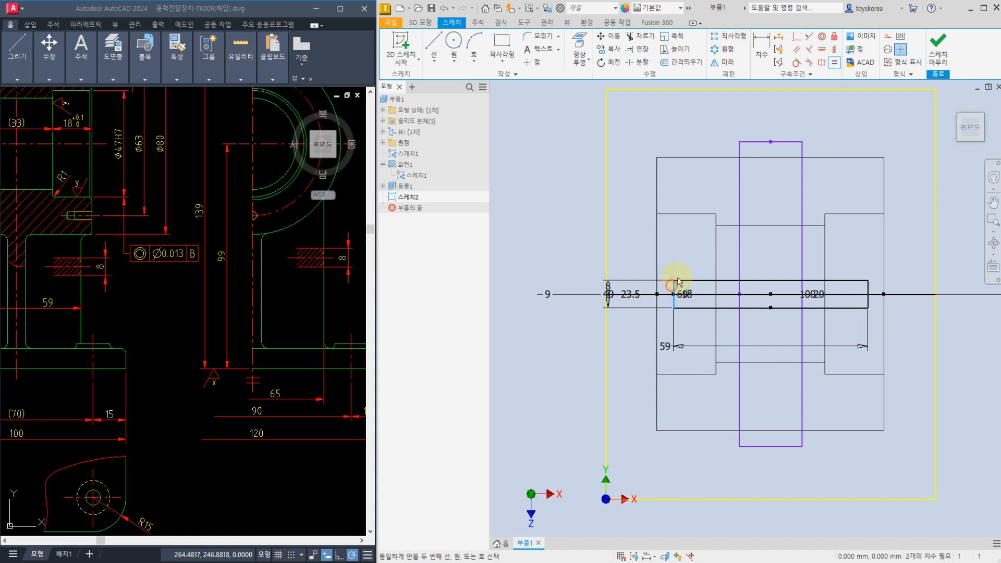
click(744, 142)
key(Escape)
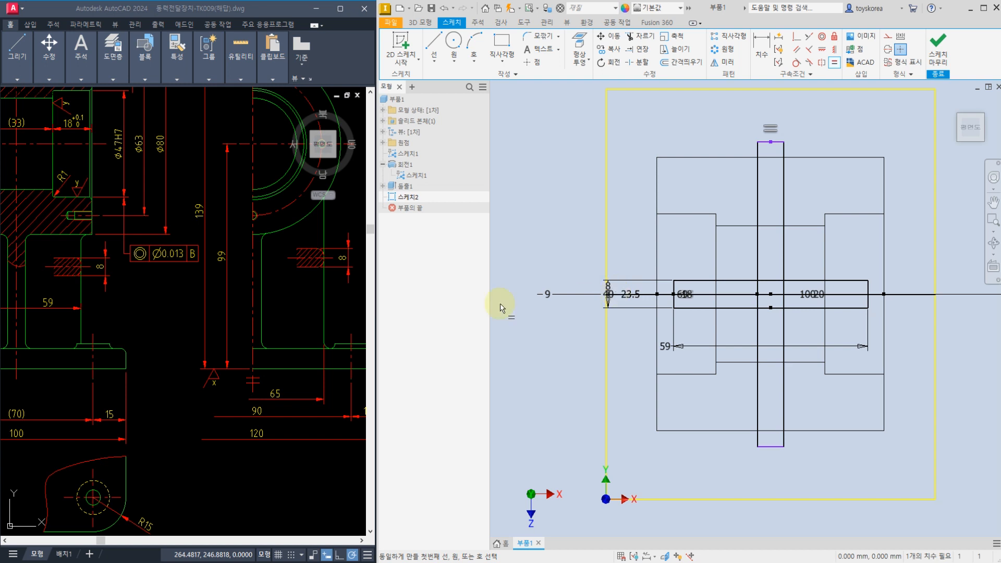
Dimension the tall rectangle's long side as 65 mm and finish the sketch.
click(761, 47)
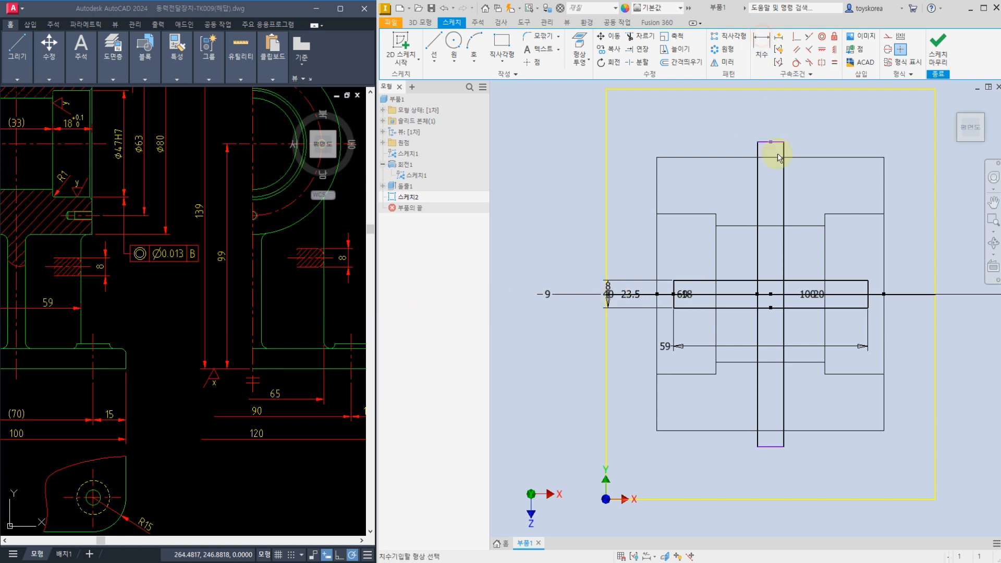
click(783, 161)
click(821, 137)
text(65)
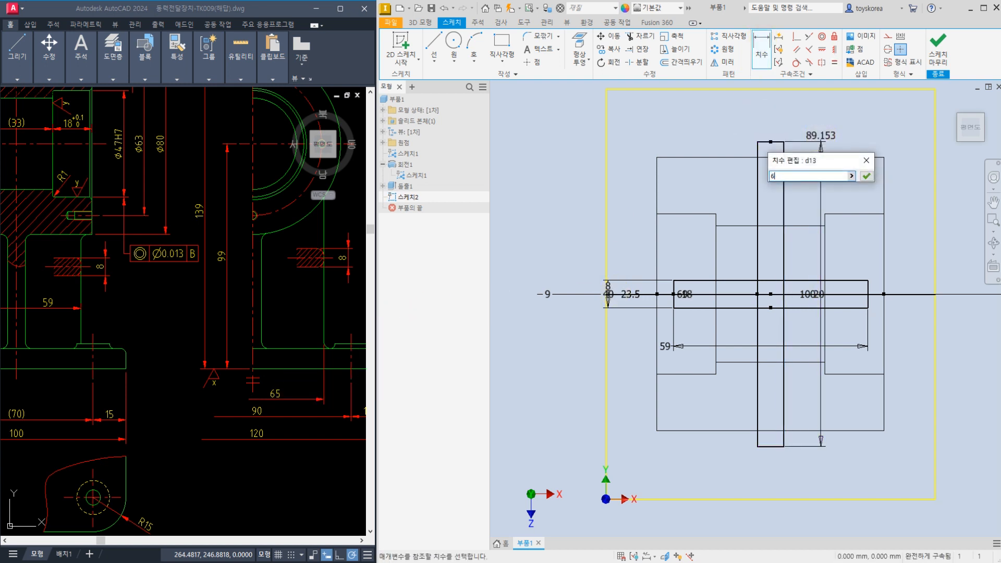
key(Return)
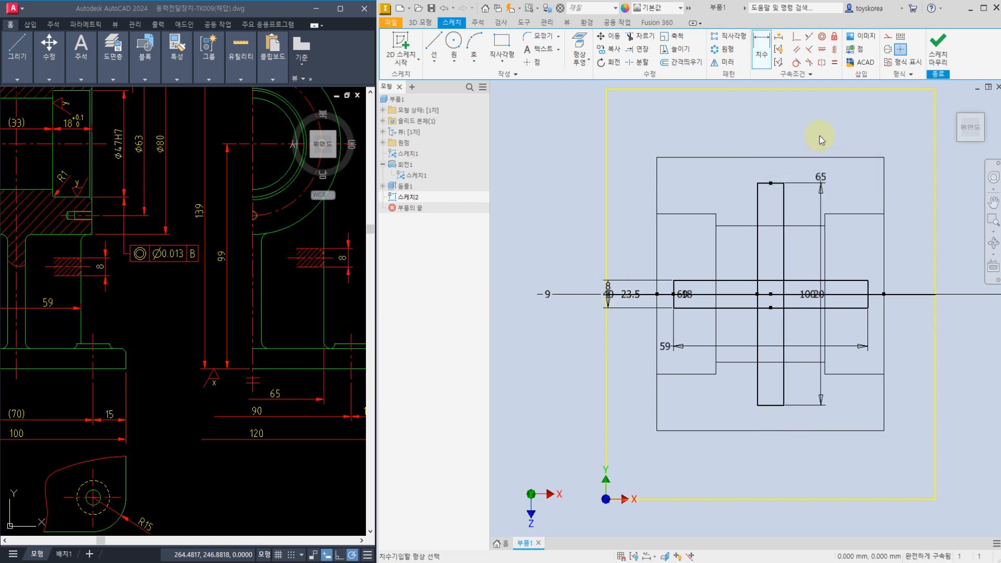
click(944, 59)
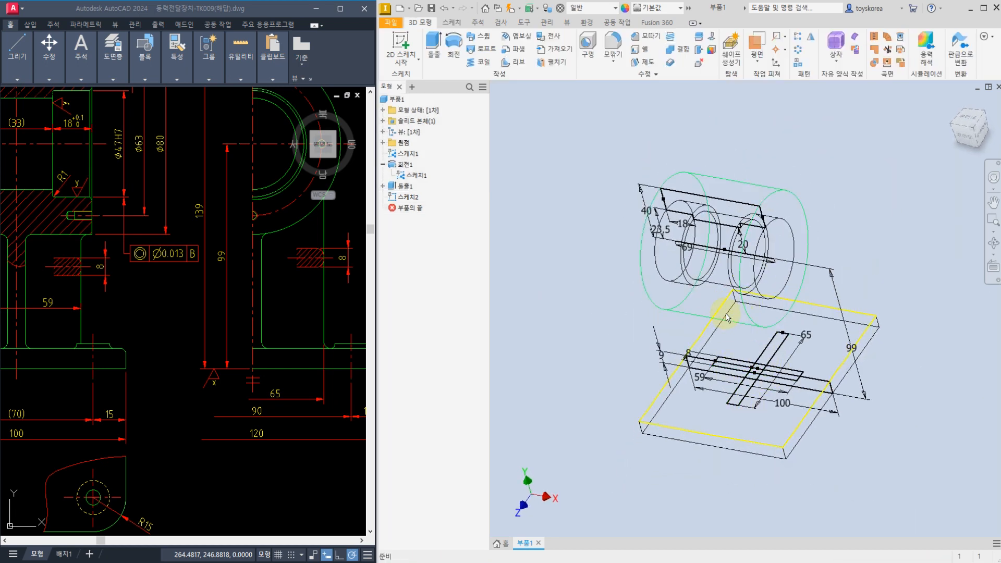
Extrude all five regions of the cross-shaped profile up to the next solid, joining the column to the base and cylinder.
scroll(683, 349, up, 3)
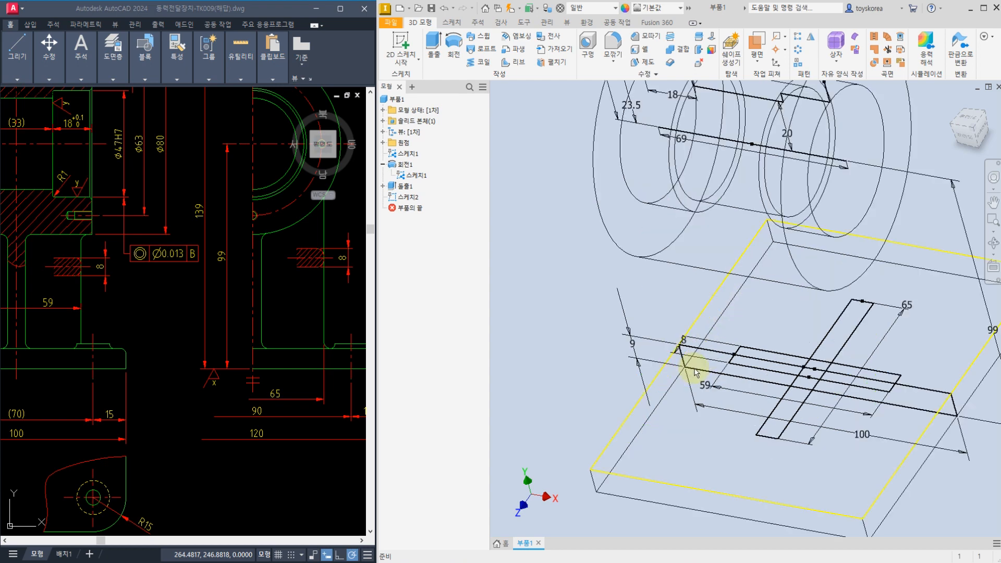
click(437, 37)
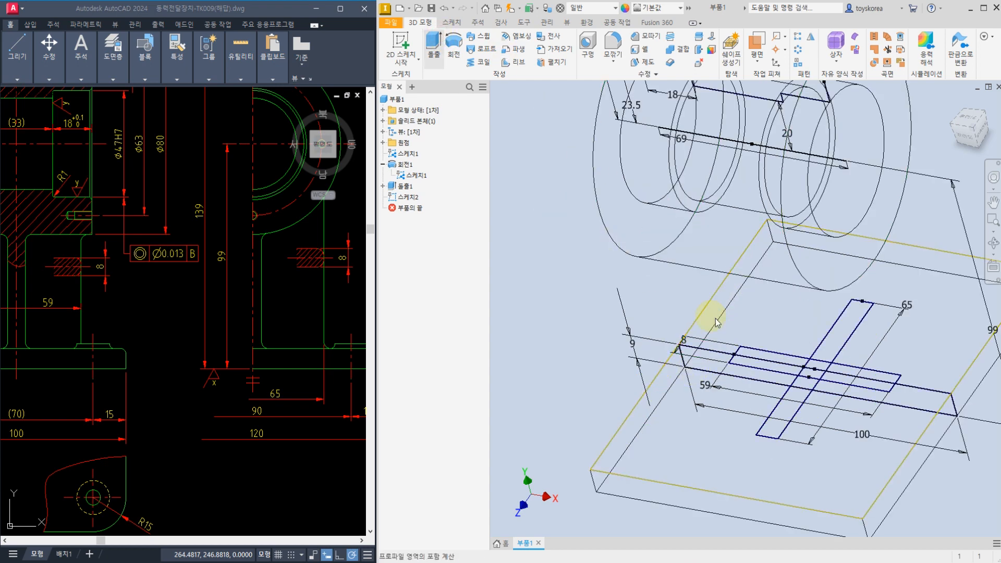
click(851, 304)
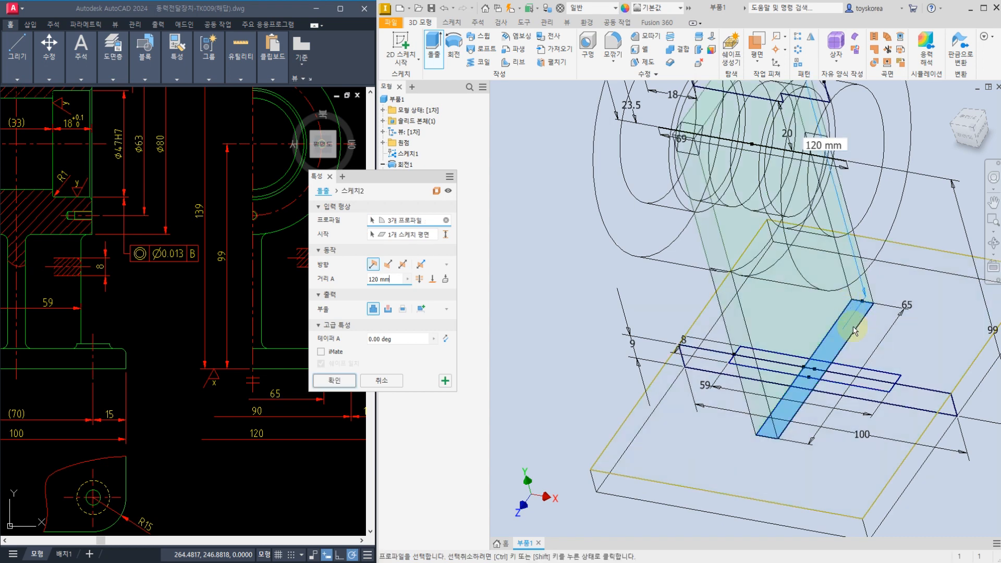
click(868, 378)
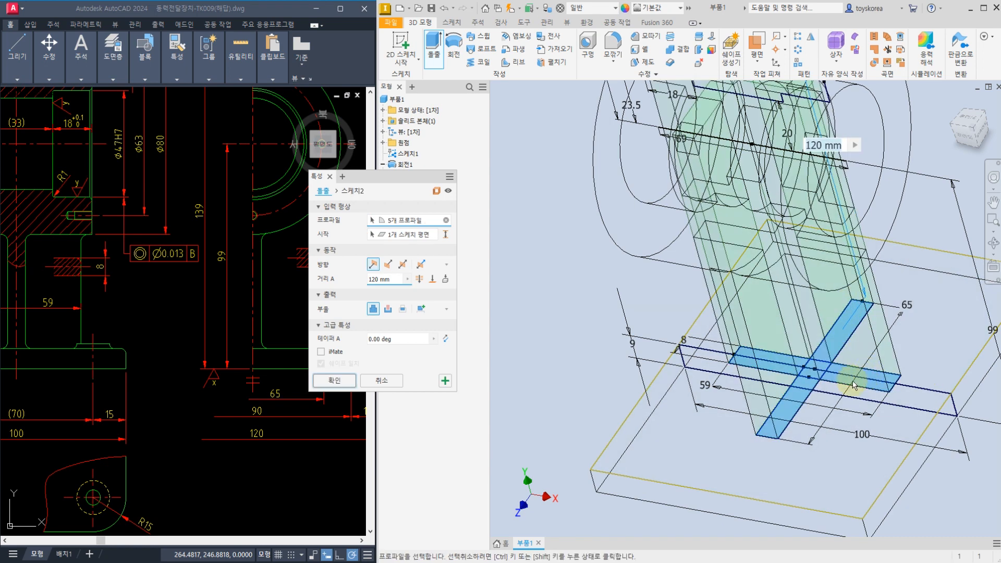
click(445, 280)
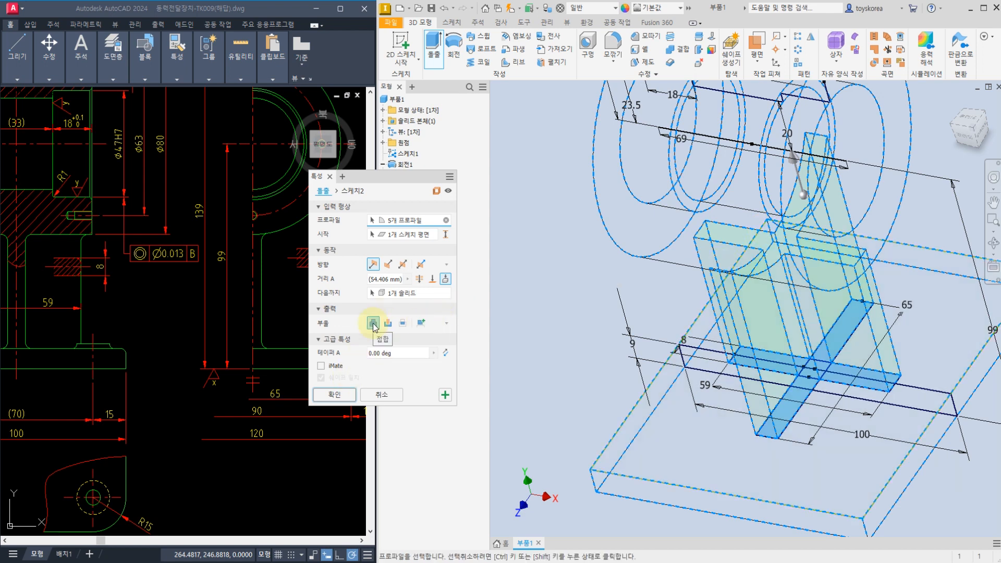
click(339, 399)
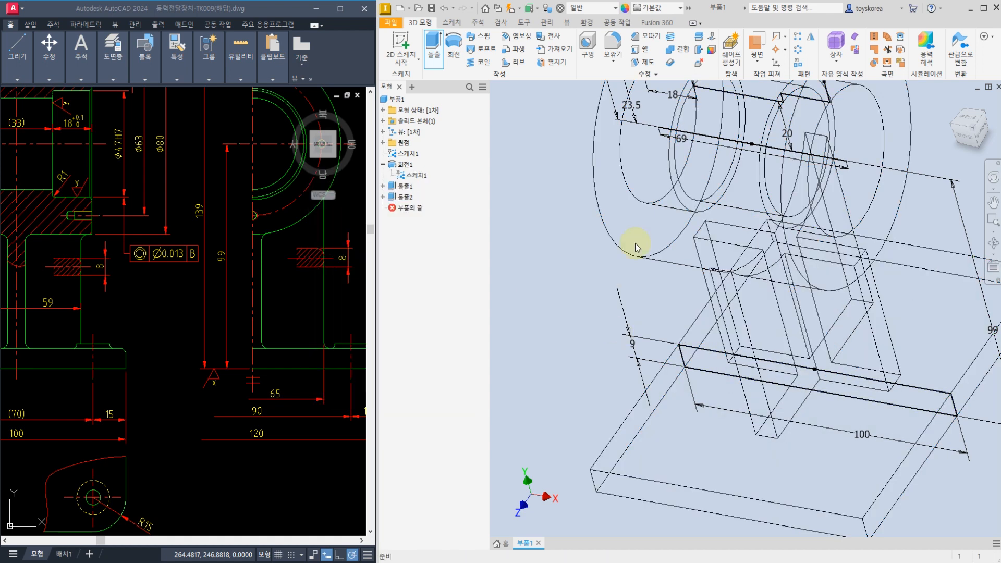
Switch the model's visual style from wireframe to shaded with edges and inspect the column from the other side.
click(567, 22)
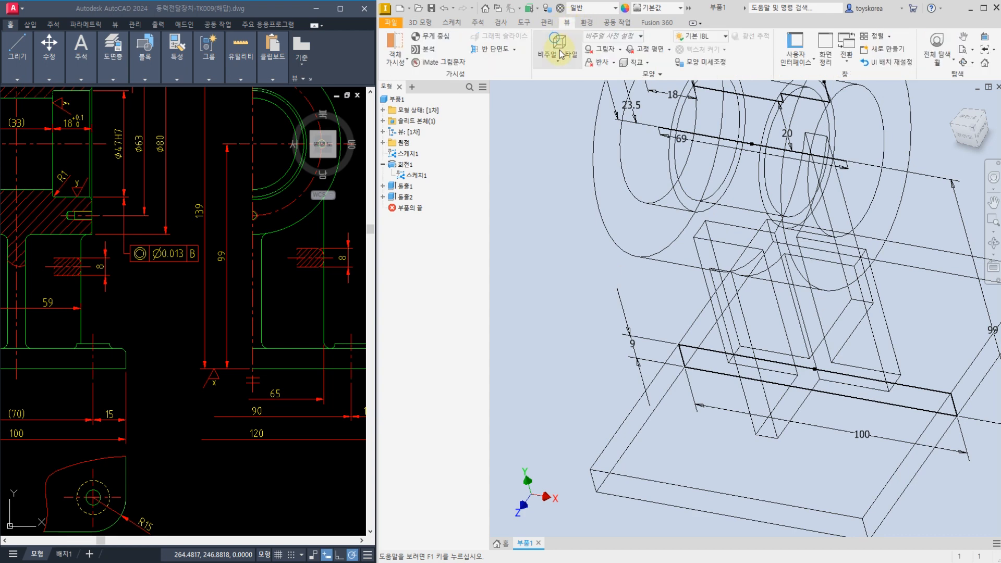
click(557, 47)
click(572, 126)
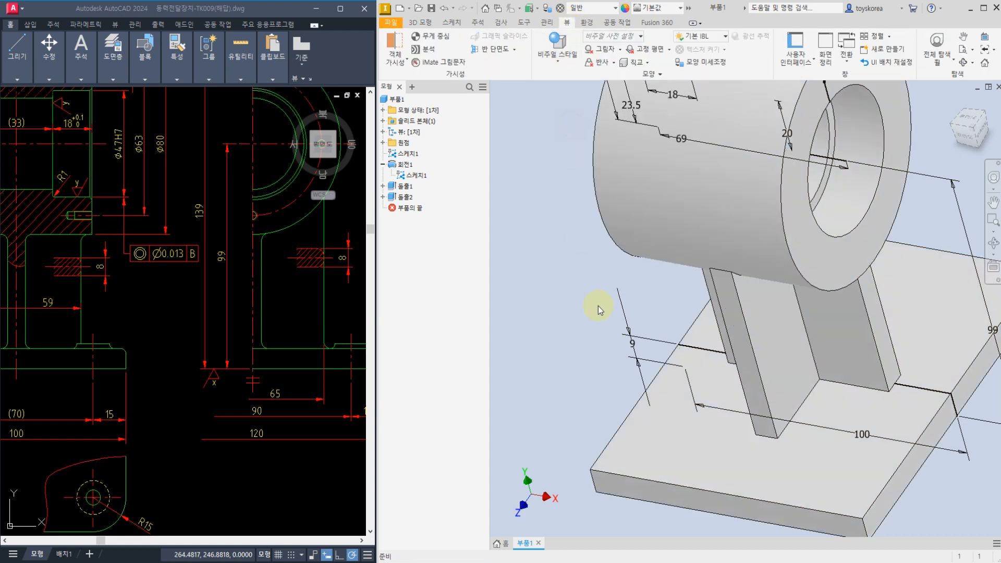
scroll(642, 291, down, 3)
mouse_move(728, 264)
shift+middle_down()
mouse_move(761, 257)
mouse_move(768, 280)
mouse_move(737, 297)
mouse_move(714, 271)
shift+middle_up()
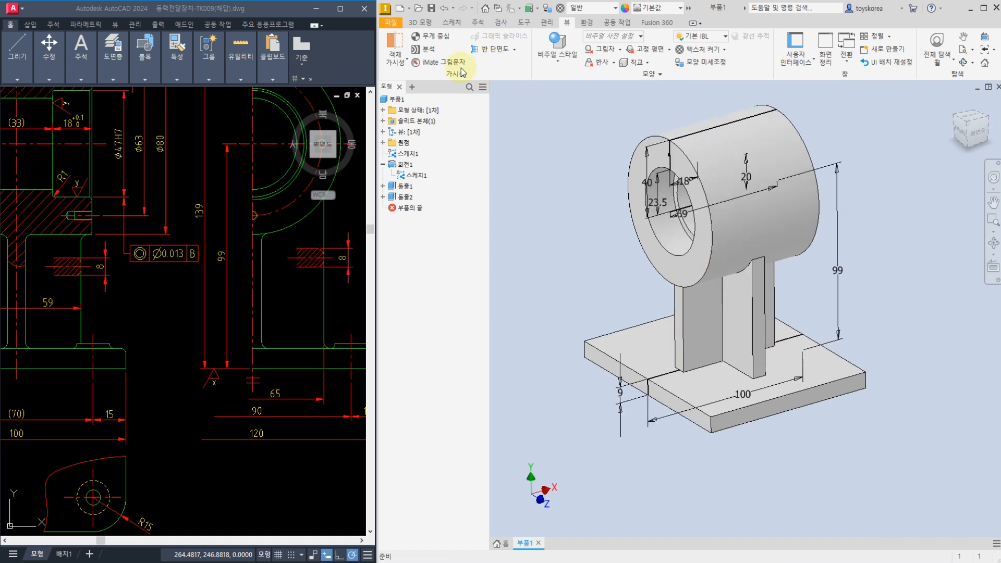
Save the part to the desktop as 0730.ipt.
click(430, 9)
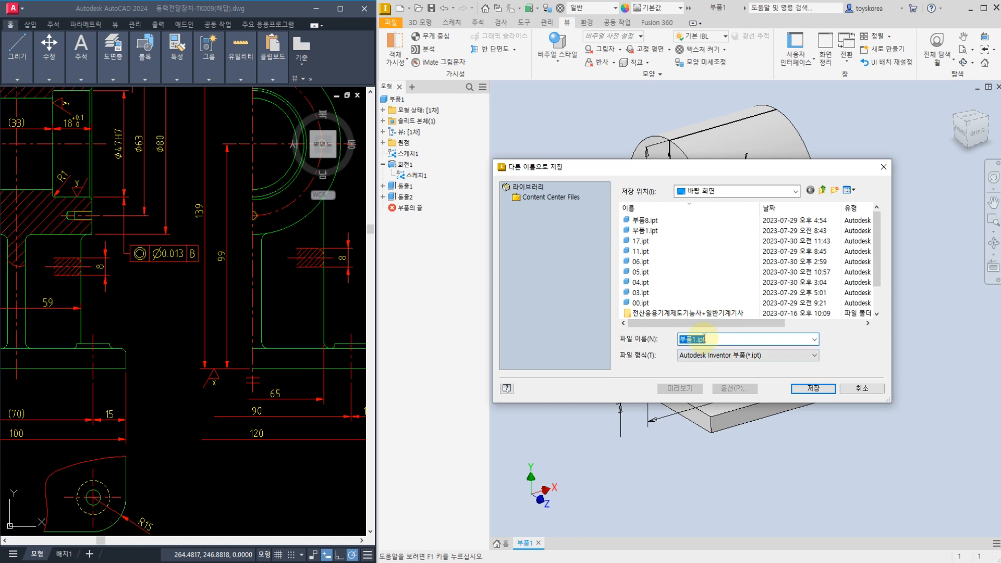
text(0730)
key(Return)
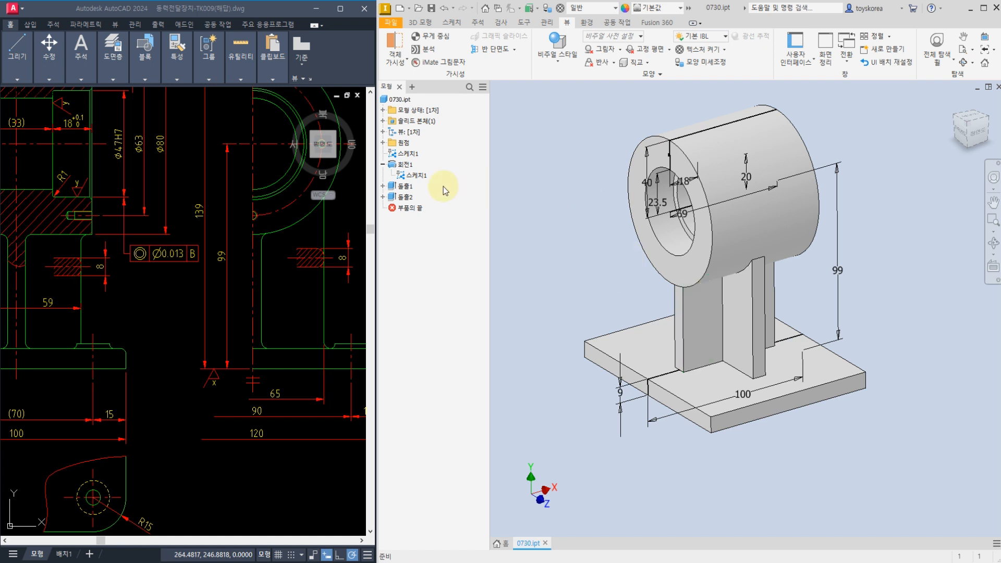
Hide the sketch under the revolve feature, along with its dimensions, in the bearing housing model.
right_click(414, 178)
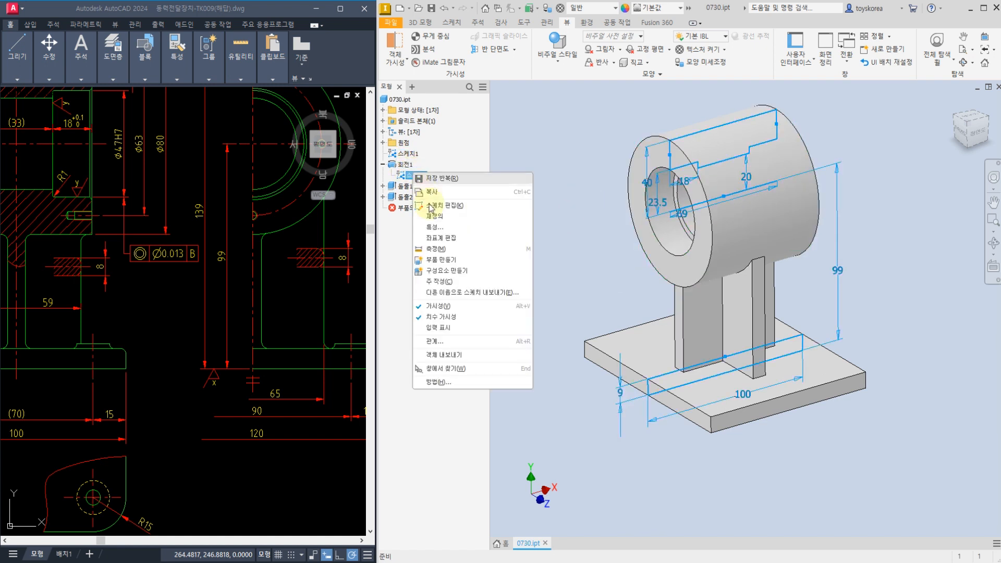
click(443, 307)
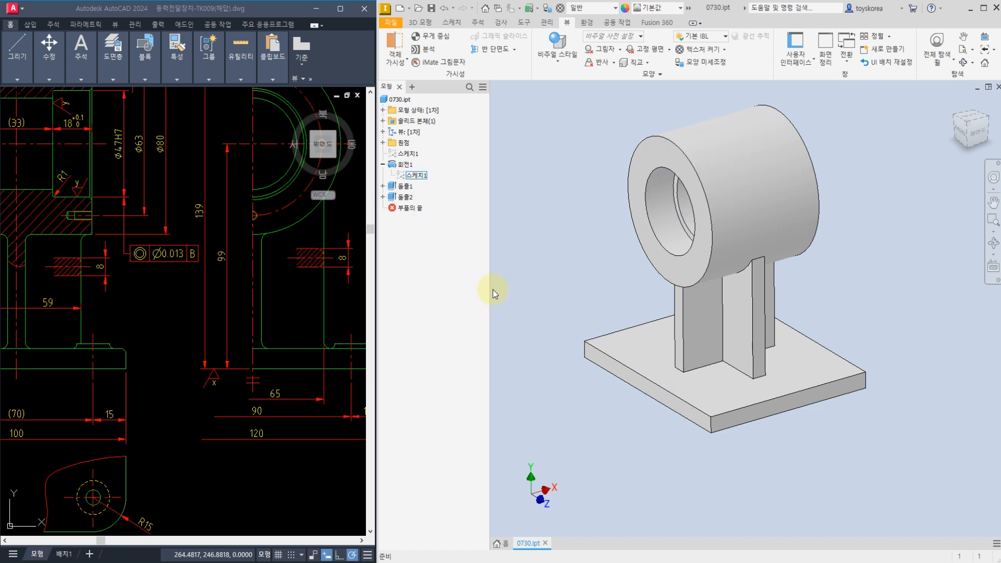
Switch to the AutoCAD drawing and examine the M4 tapped holes in the housing's section view, including their thread and drill depths.
middle_drag(317, 253, 381, 315)
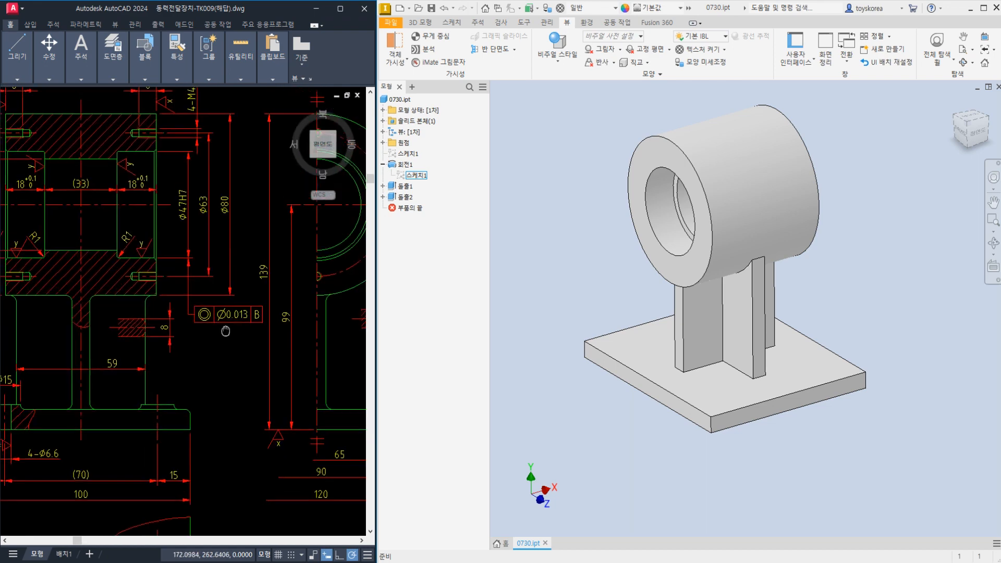
click(606, 242)
click(120, 324)
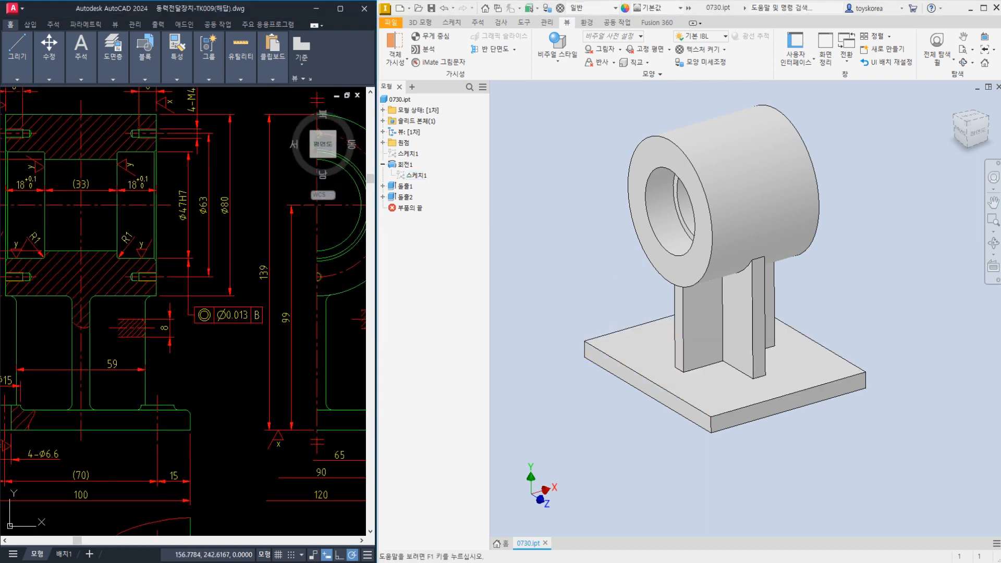
middle_drag(144, 303, 248, 422)
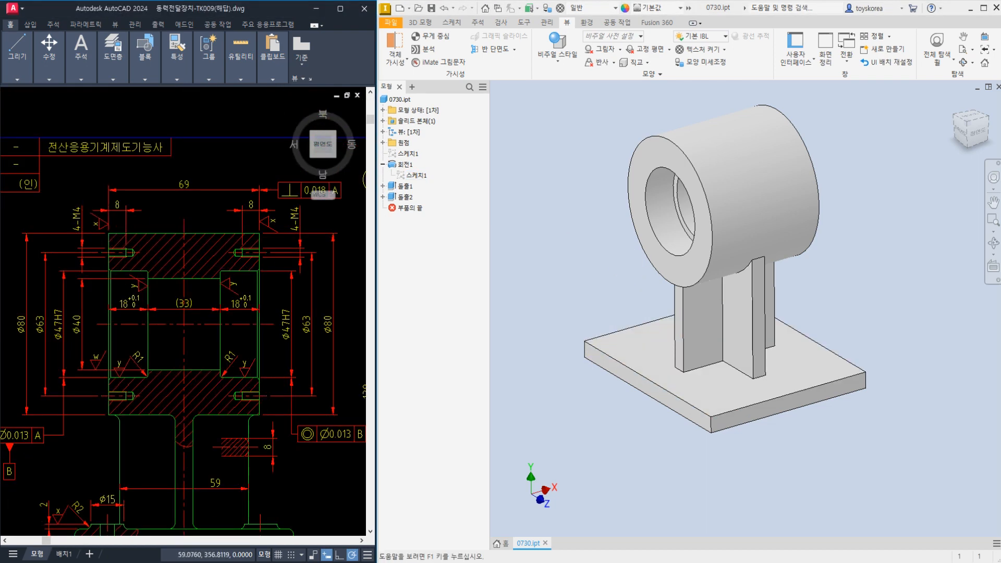
scroll(81, 236, up, 2)
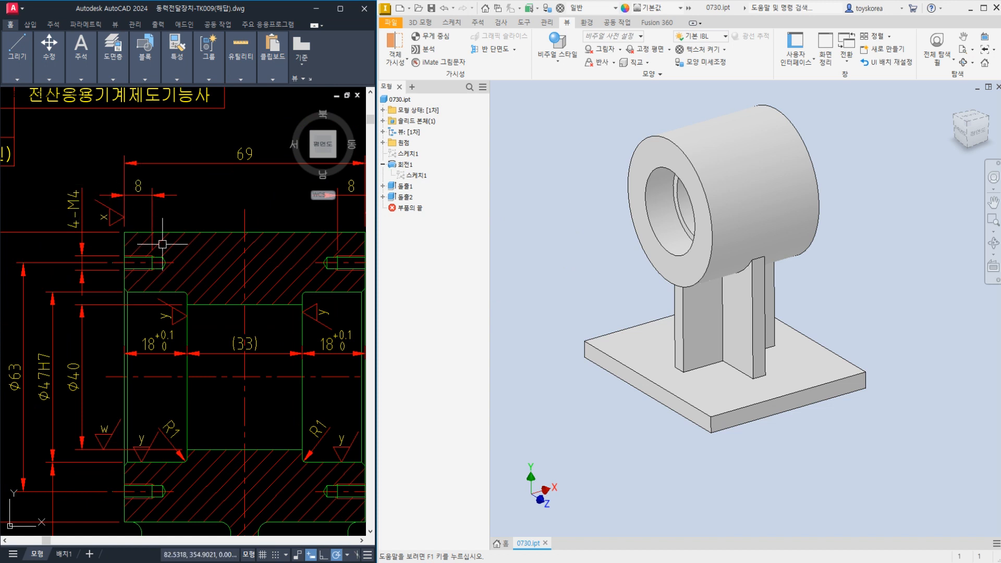
scroll(139, 229, up, 4)
scroll(166, 279, up, 2)
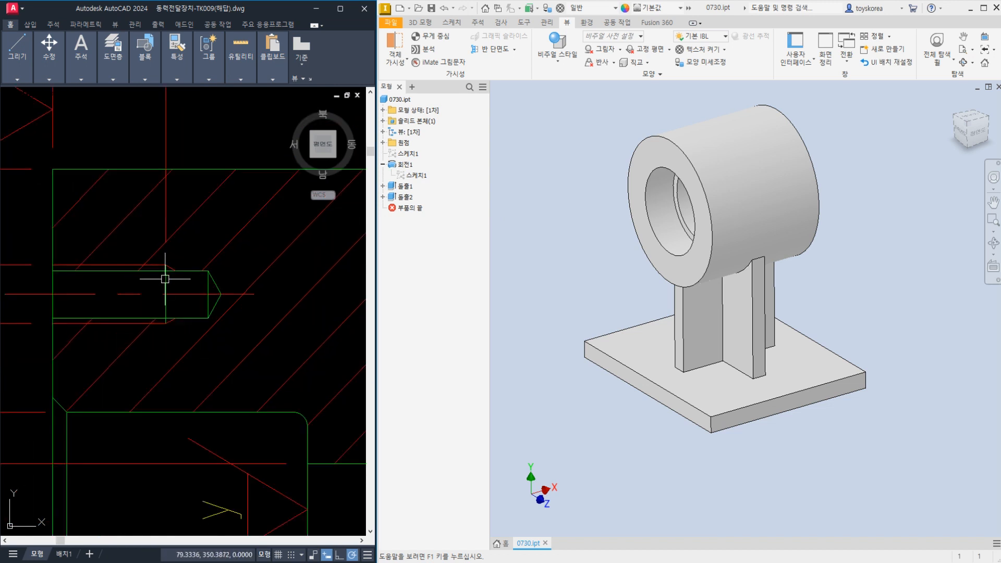
scroll(166, 279, down, 2)
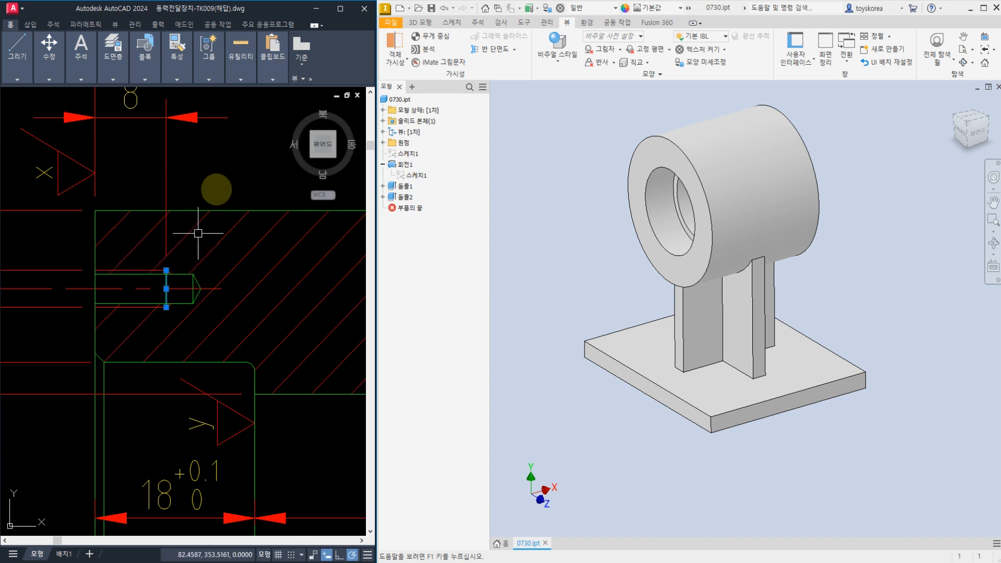
mouse_move(220, 174)
mouse_down()
mouse_move(233, 199)
mouse_move(228, 218)
mouse_up()
drag(195, 273, 194, 201)
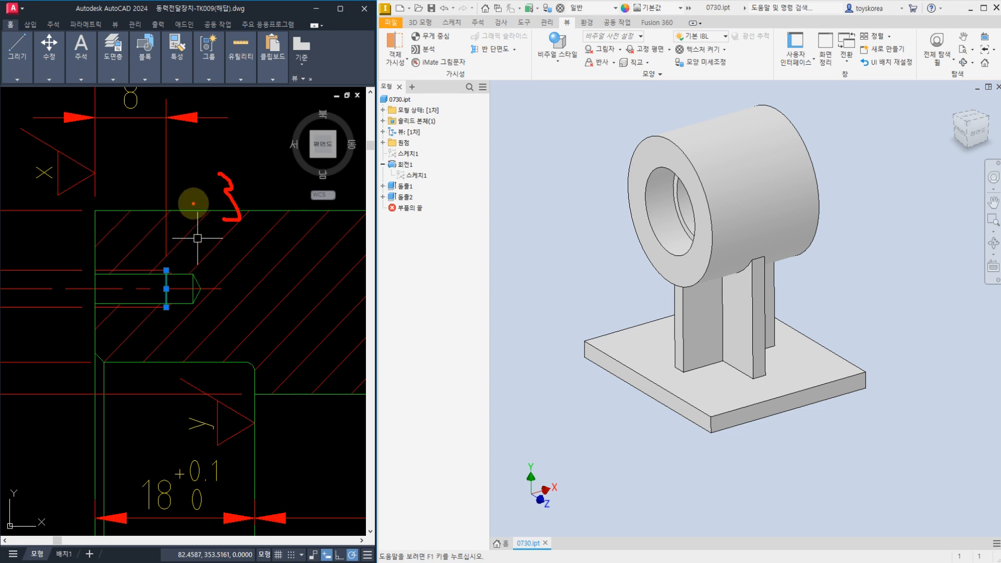
mouse_move(165, 231)
mouse_down()
mouse_move(186, 234)
mouse_move(161, 233)
mouse_move(179, 241)
mouse_move(200, 355)
mouse_up()
drag(87, 256, 86, 277)
drag(86, 321, 85, 357)
mouse_move(242, 284)
mouse_down()
mouse_move(243, 334)
mouse_move(269, 313)
mouse_move(297, 350)
mouse_move(288, 371)
mouse_up()
key(Escape)
scroll(289, 313, down, 5)
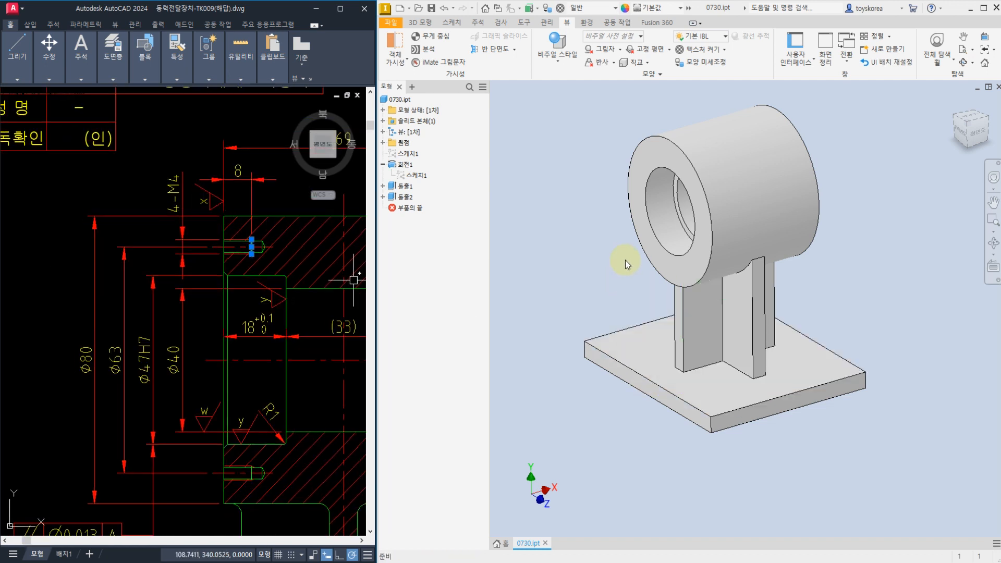
Switch to Inventor and start a Hole feature with its centre placed on the cylinder's ring-shaped end face, beside the bore.
shift+middle_drag(596, 210, 766, 196)
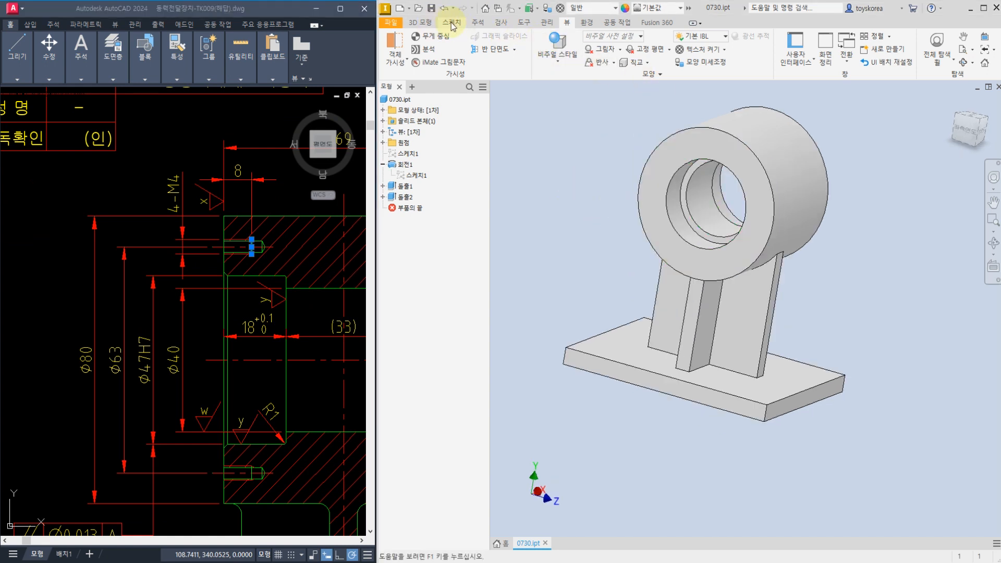
click(429, 23)
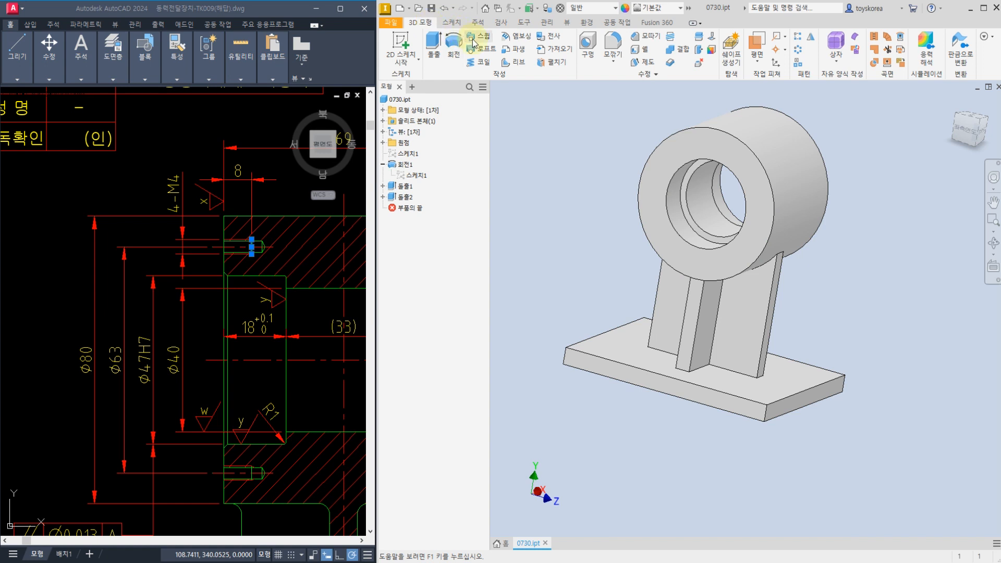
click(587, 44)
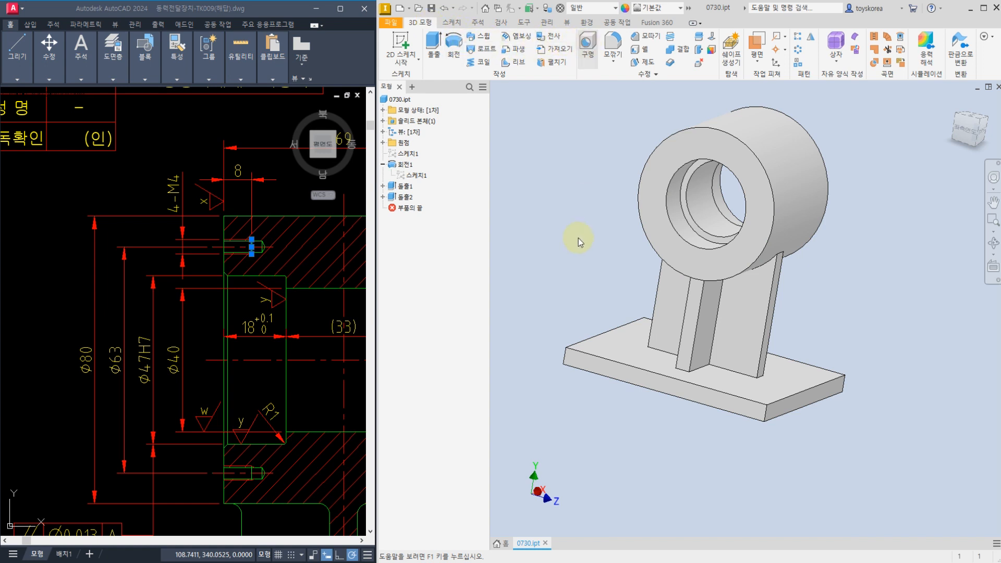
click(762, 221)
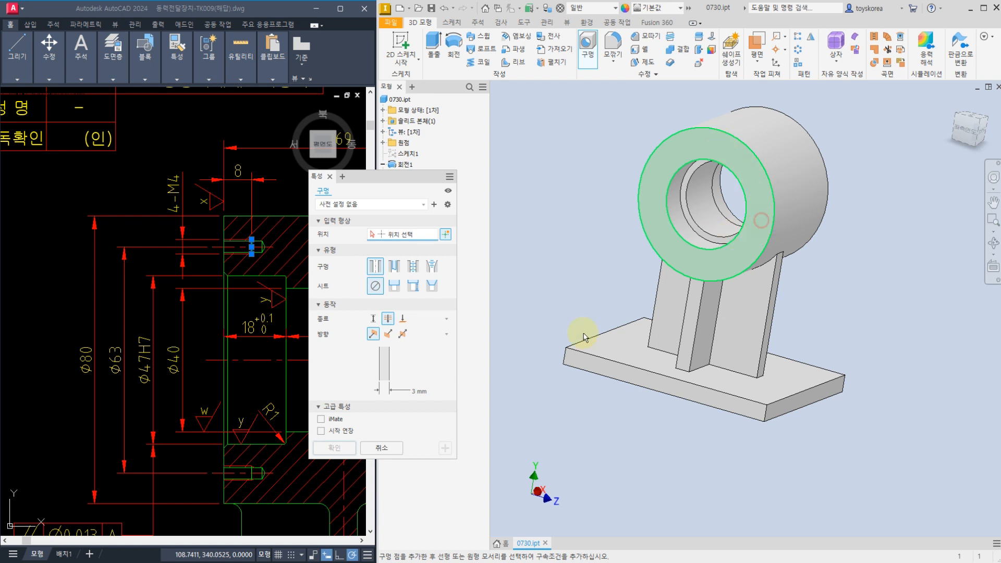
click(955, 145)
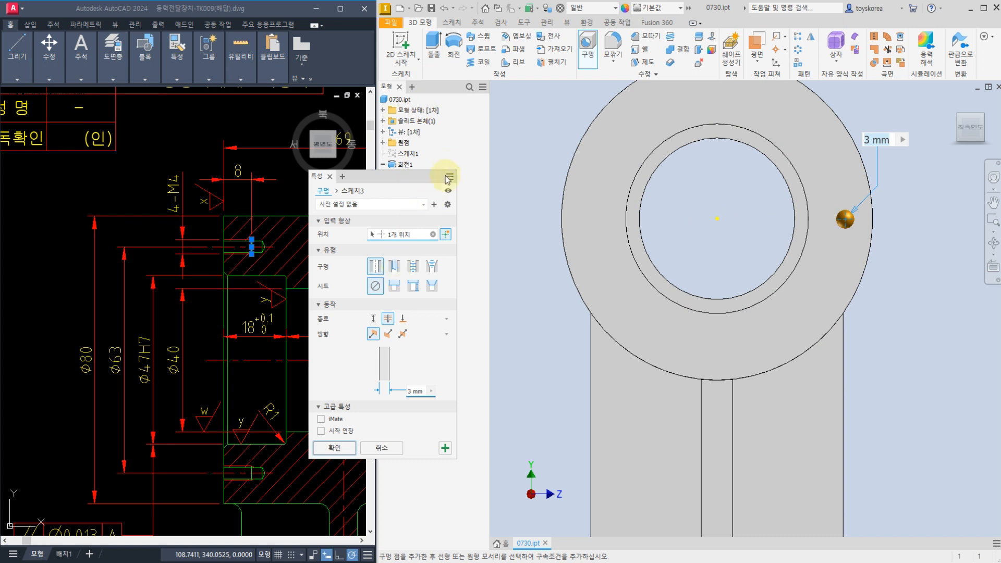
Open the hole's placement sketch and constrain the hole centre horizontally to the bore's centre point.
click(352, 192)
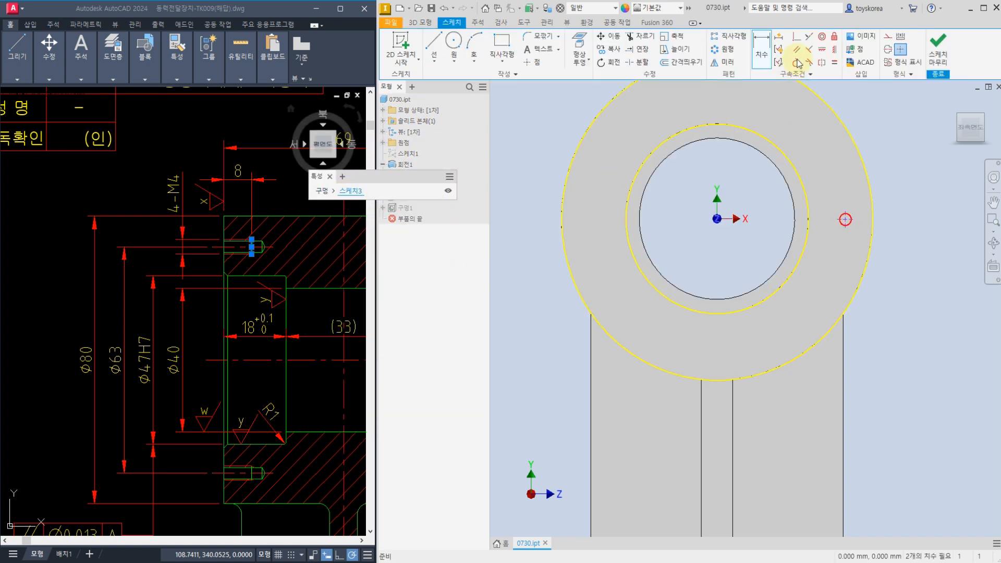
click(821, 49)
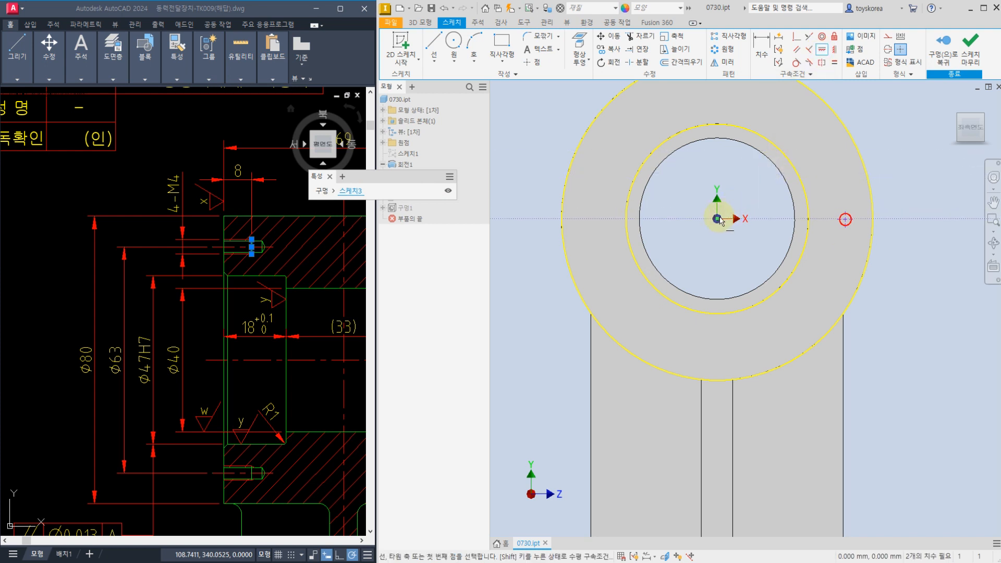
click(718, 219)
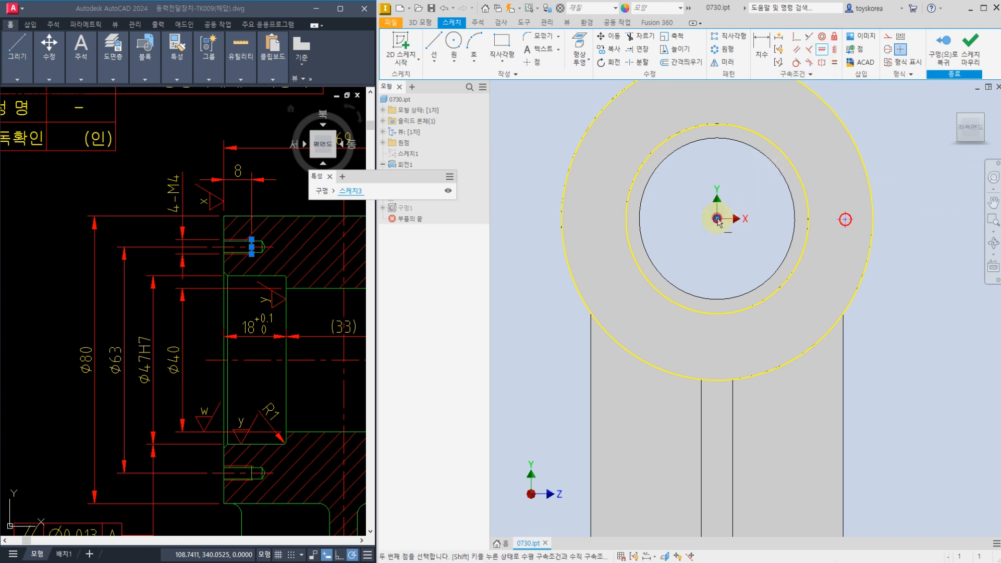
click(845, 220)
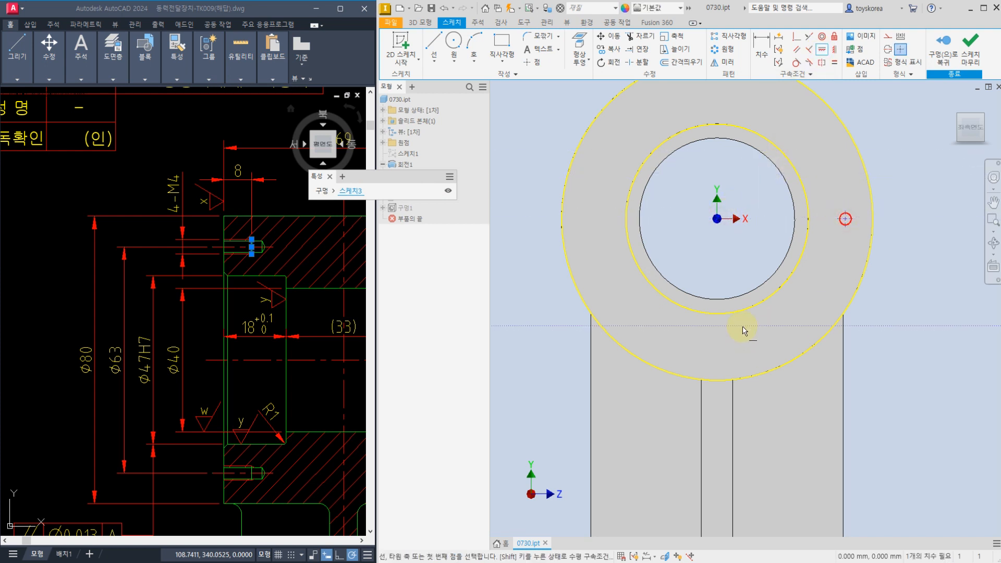
Dimension the hole centre 63/2 mm from the bore's centre and return to the hole's settings.
click(282, 339)
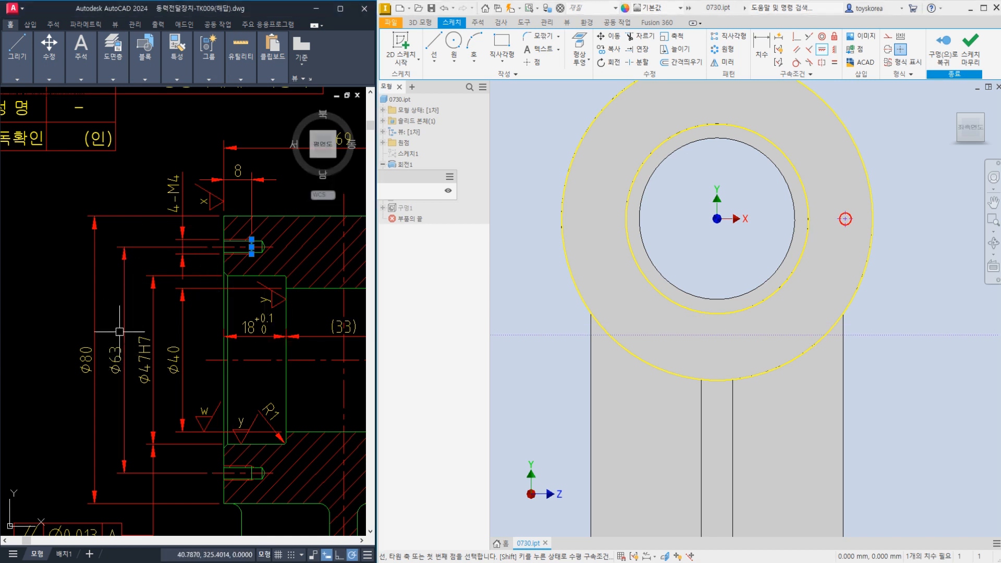
click(767, 39)
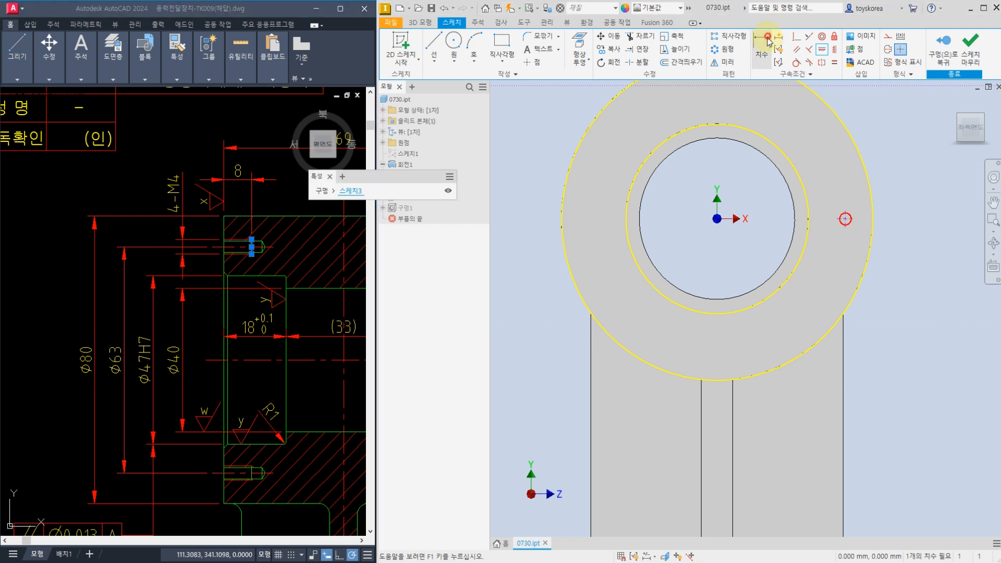
click(767, 42)
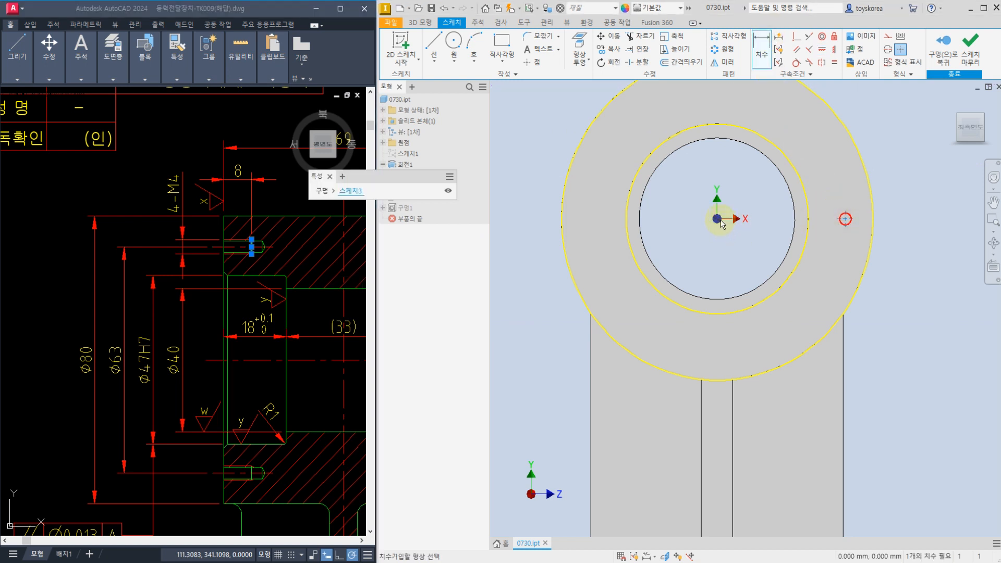
click(845, 219)
click(778, 331)
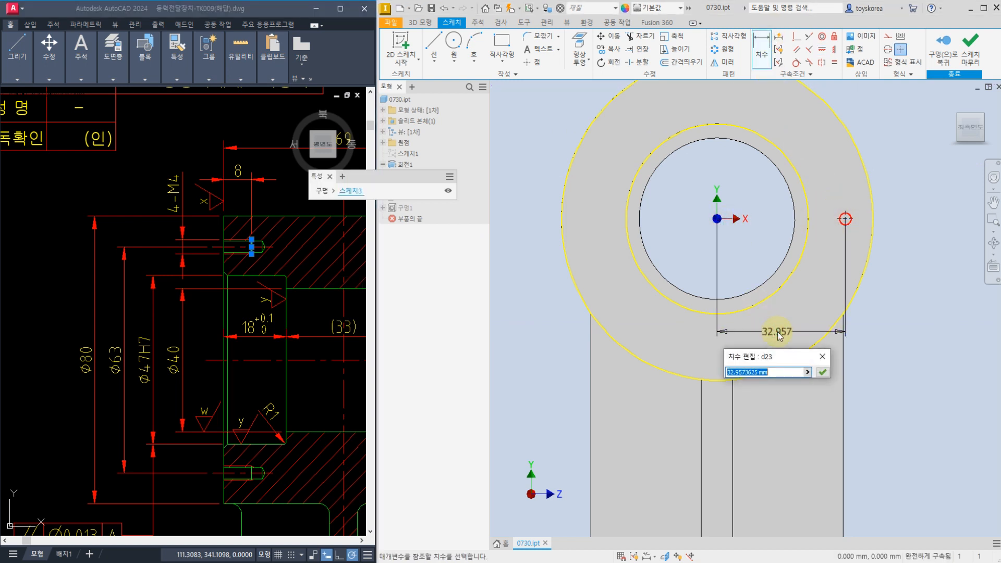
text(63/2)
key(Return)
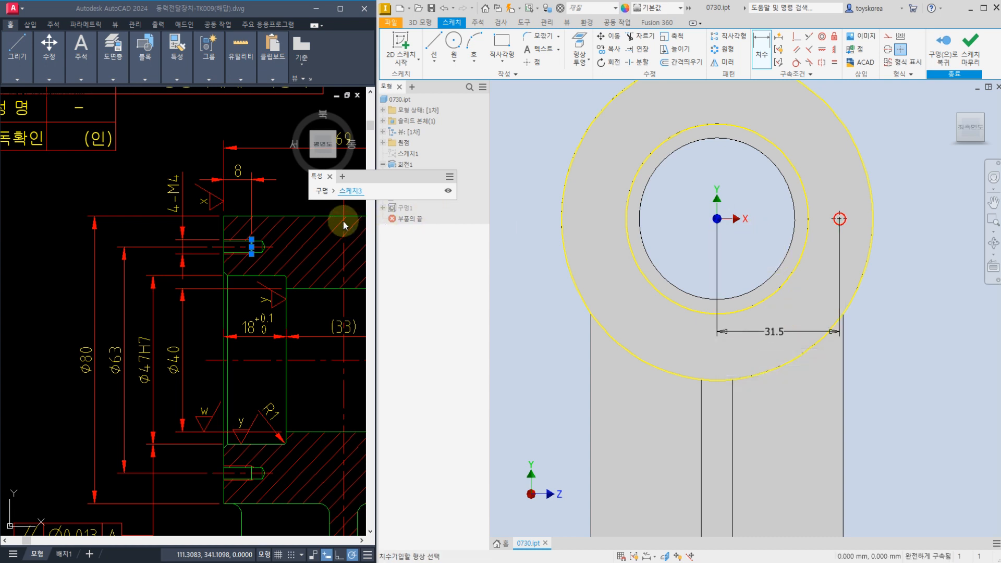
click(321, 191)
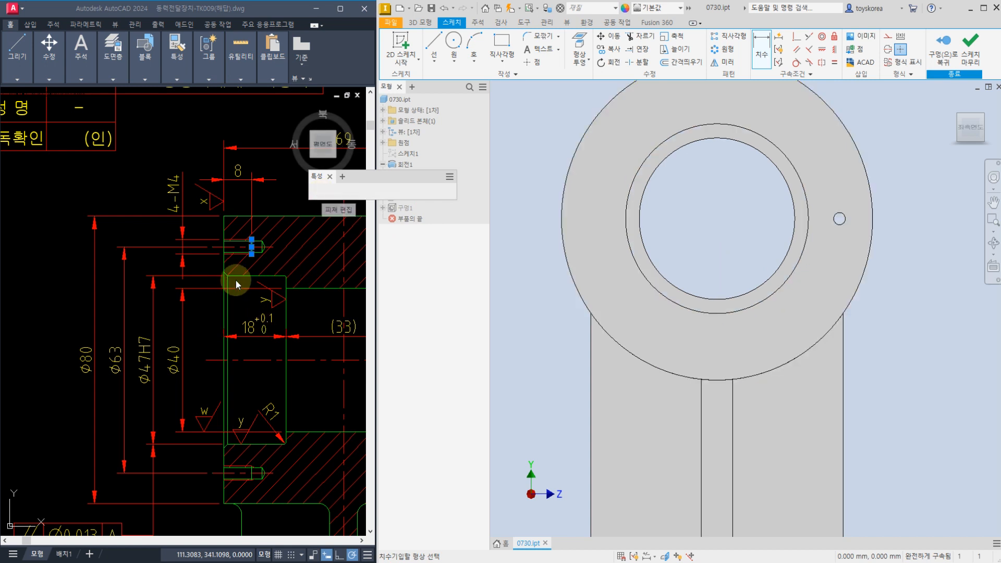
Make the hole a tapped hole with an ISO Metric profile thread of size 4.
middle_drag(242, 280, 225, 285)
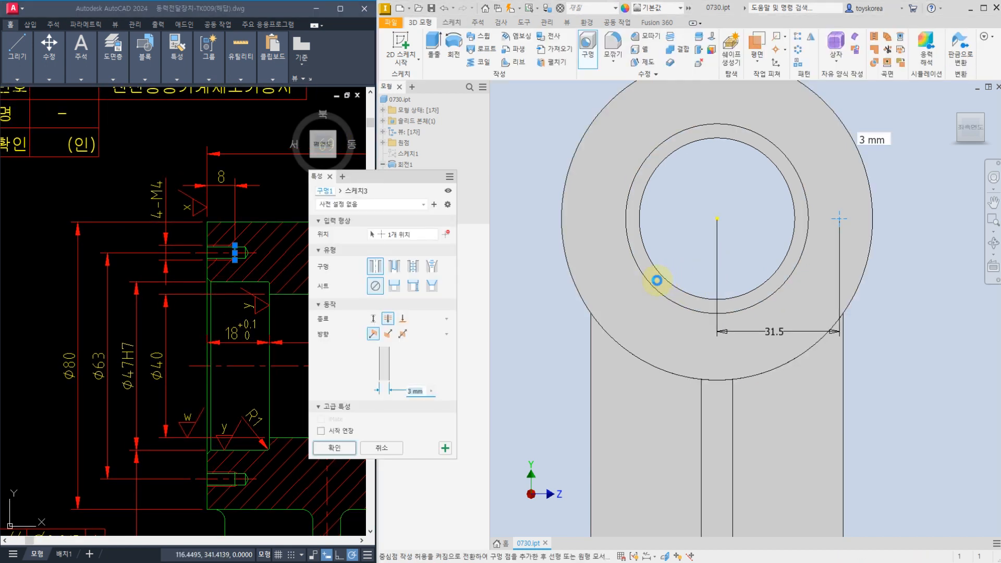
click(413, 267)
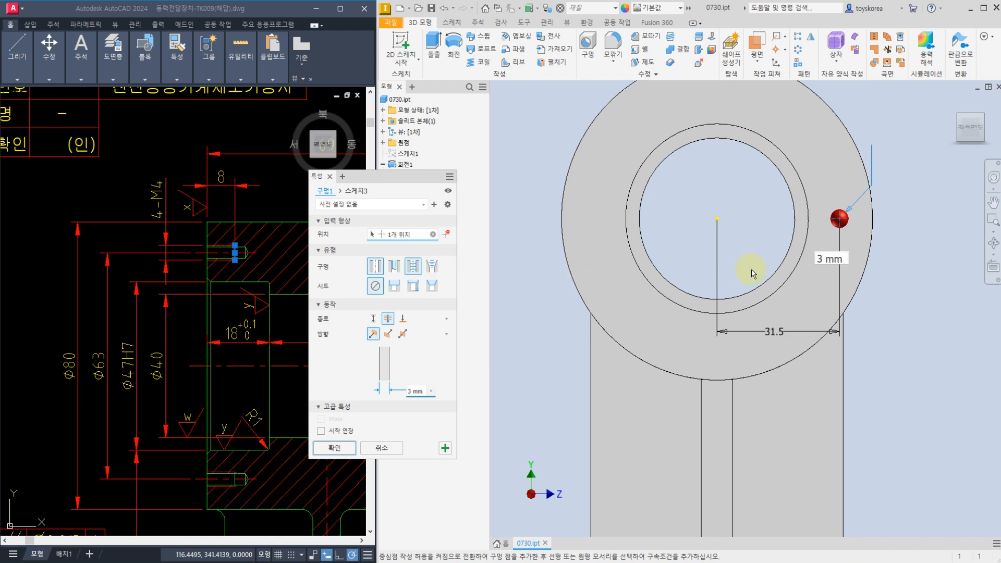
shift+middle_drag(771, 240, 686, 259)
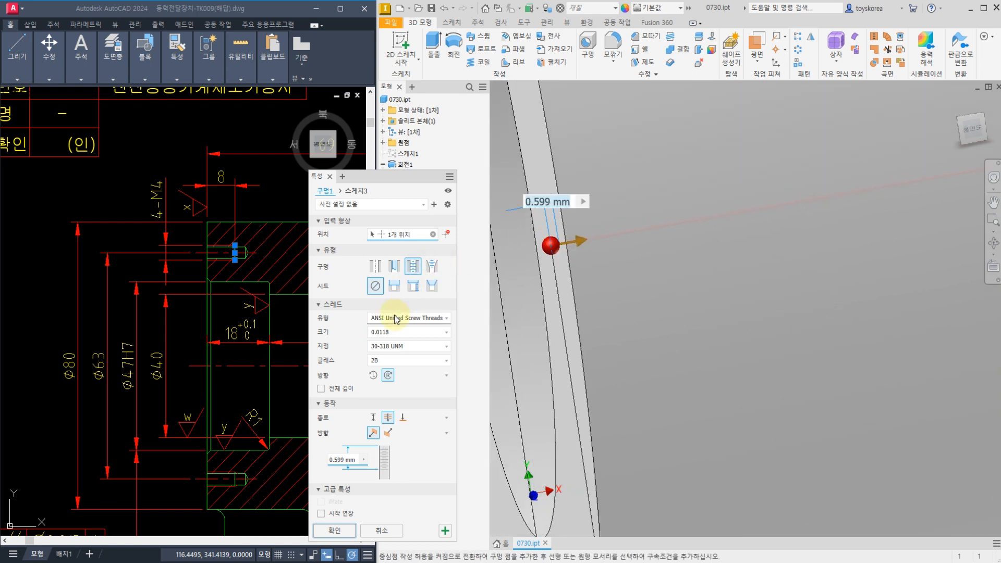
click(394, 318)
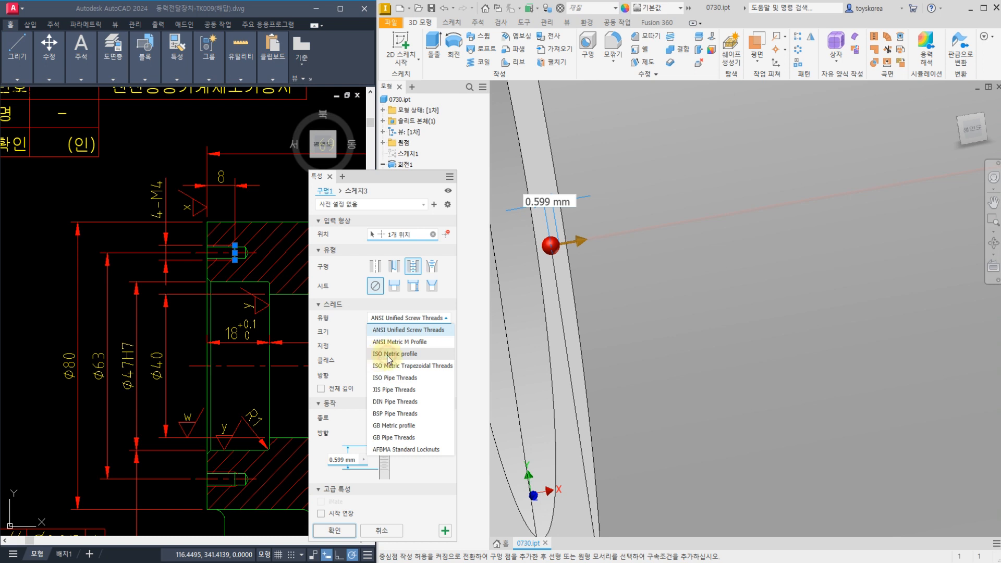
click(388, 355)
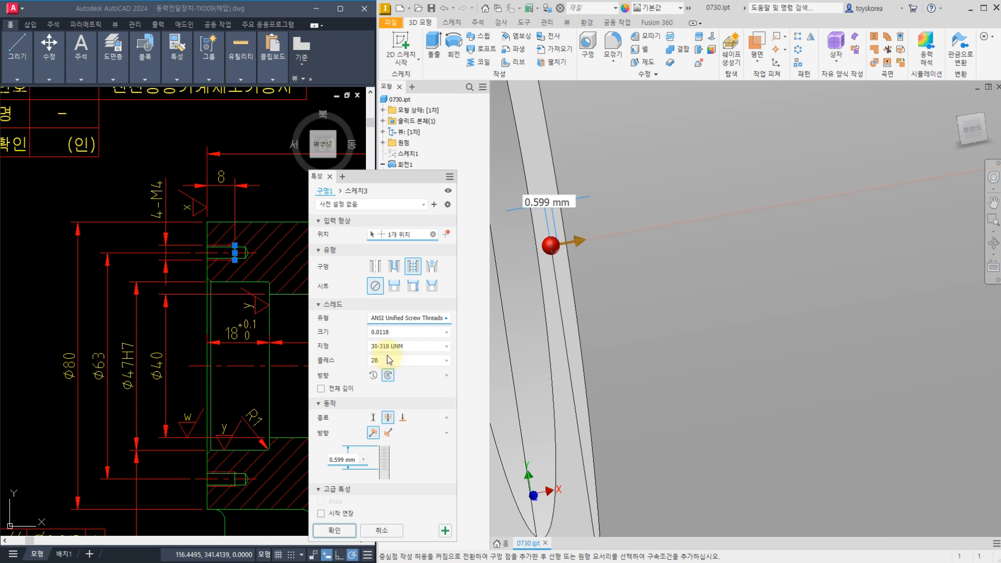
click(446, 332)
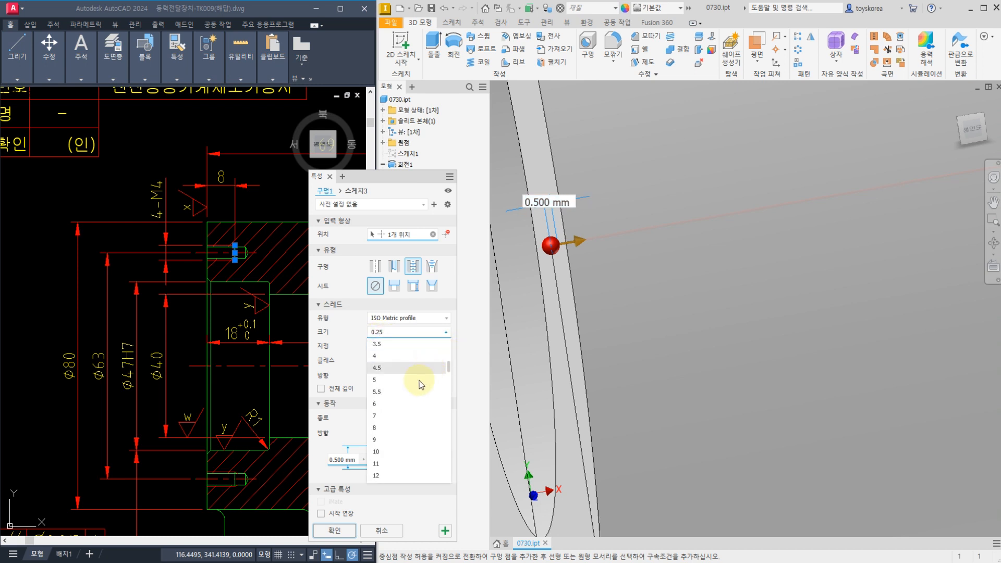
scroll(412, 365, down, 5)
click(406, 357)
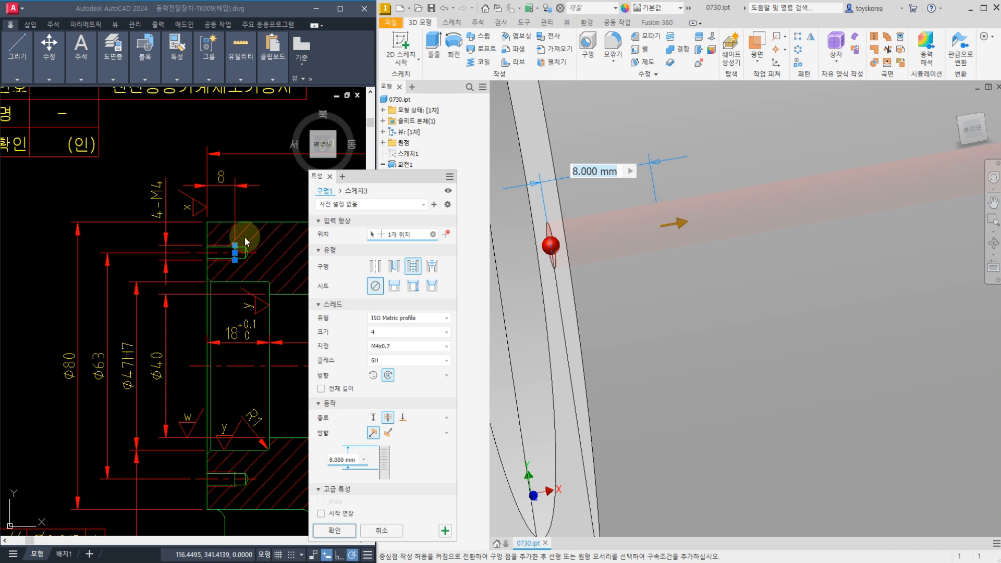
Set the tapped hole's termination to Distance with a drill depth of 8+3 mm and create the hole.
click(375, 418)
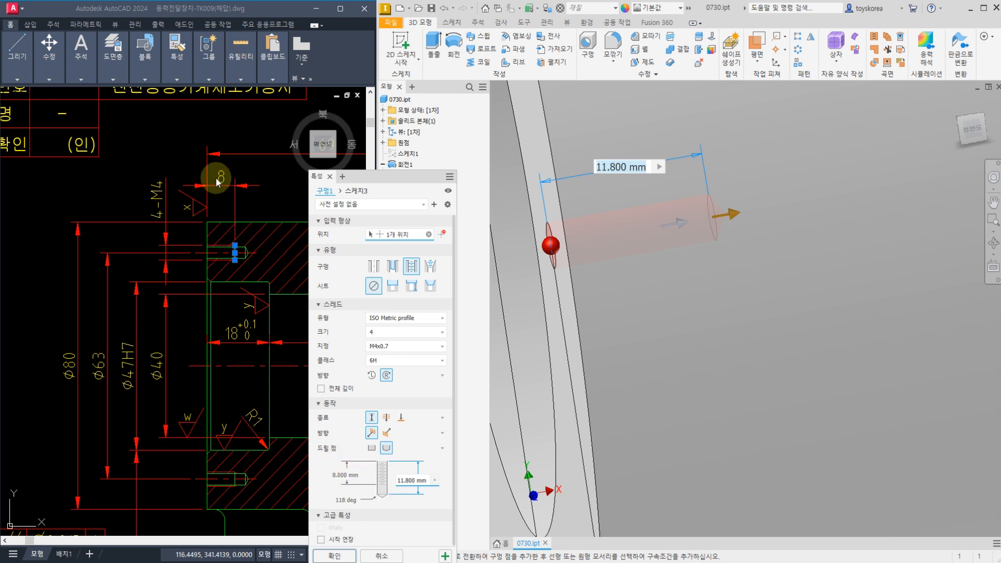
click(408, 485)
text(8+3mm)
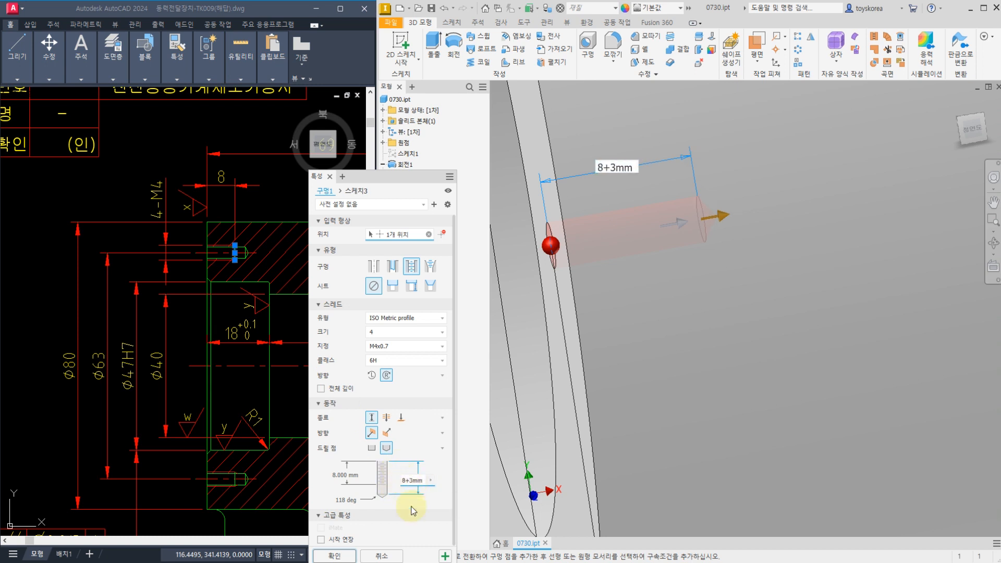
click(342, 557)
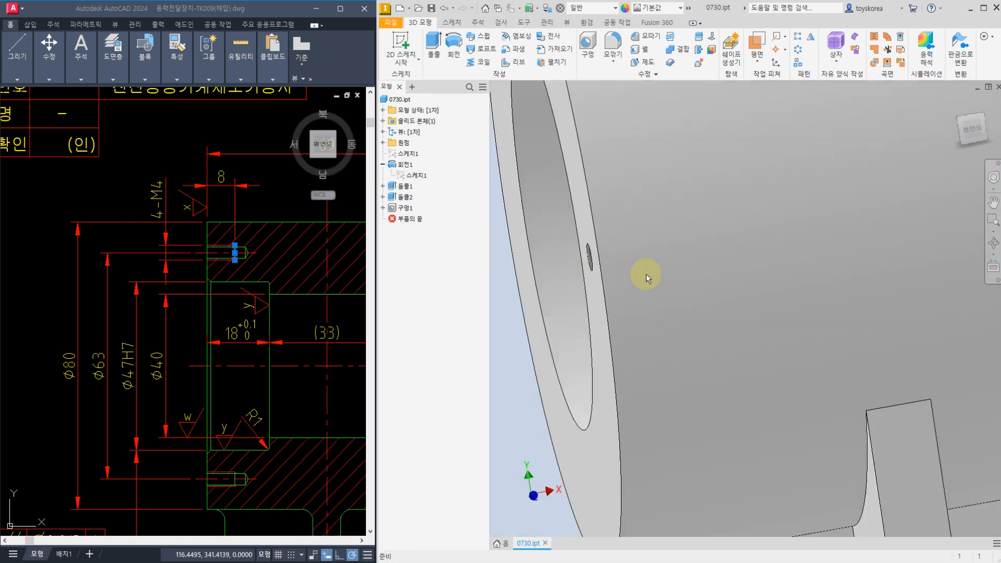
Examine the tapped hole and its thread on the cylinder's end face from several distances and angles.
scroll(659, 253, down, 3)
key(F4)
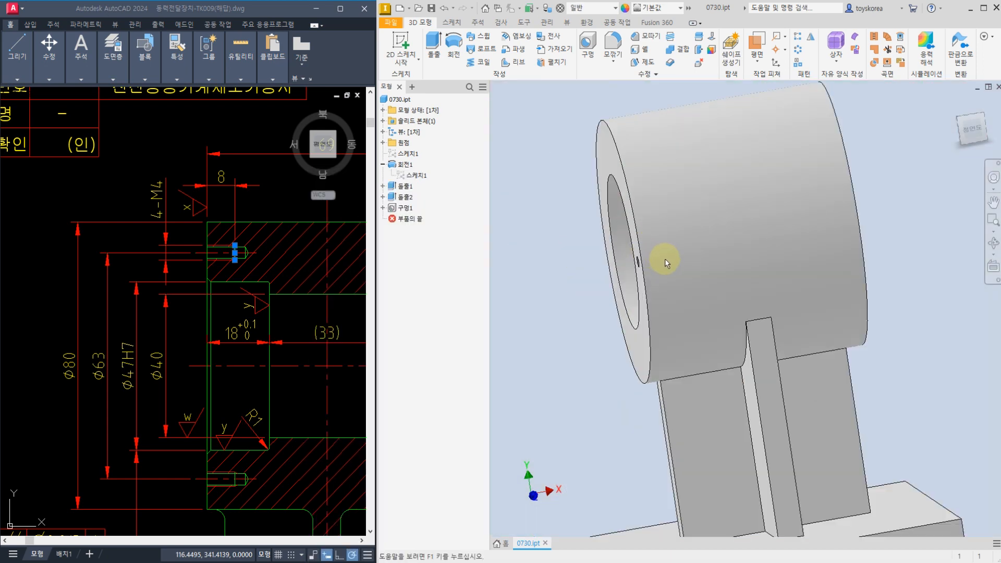
drag(665, 258, 726, 263)
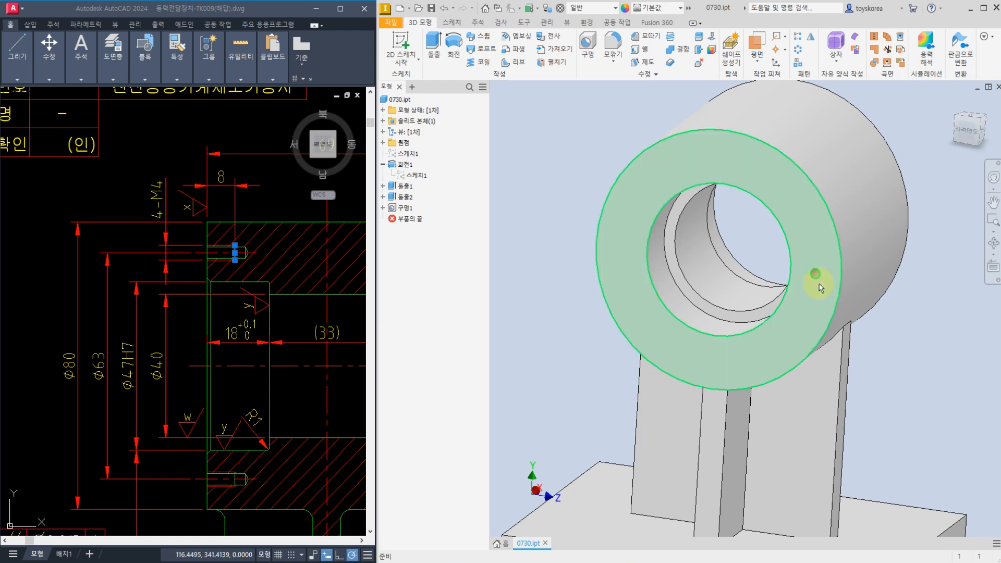
scroll(790, 266, down, 5)
scroll(822, 276, down, 5)
scroll(770, 279, up, 2)
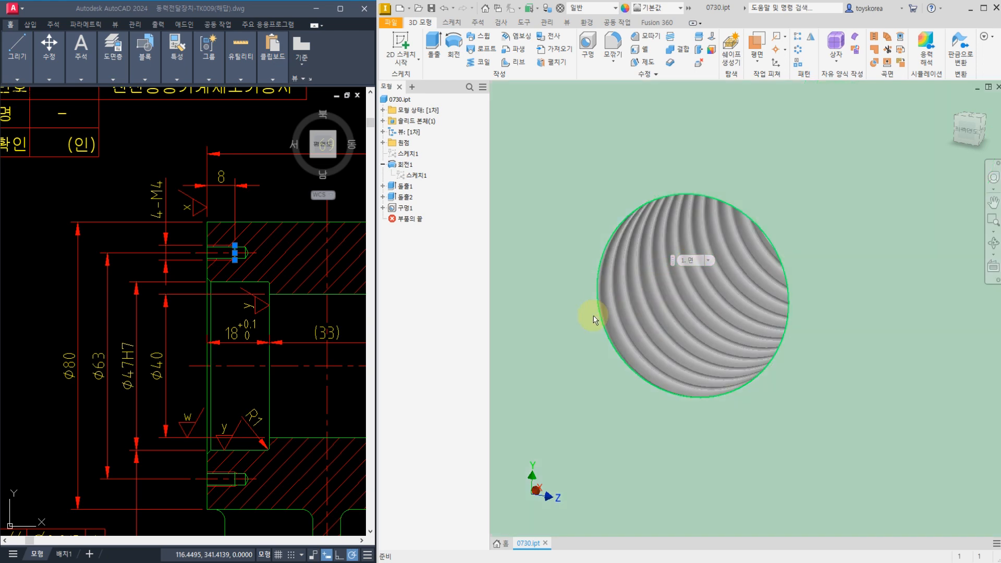
scroll(604, 318, up, 2)
mouse_move(671, 338)
shift+middle_down()
mouse_move(706, 320)
mouse_move(670, 335)
shift+middle_up()
scroll(670, 335, up, 5)
scroll(577, 306, down, 4)
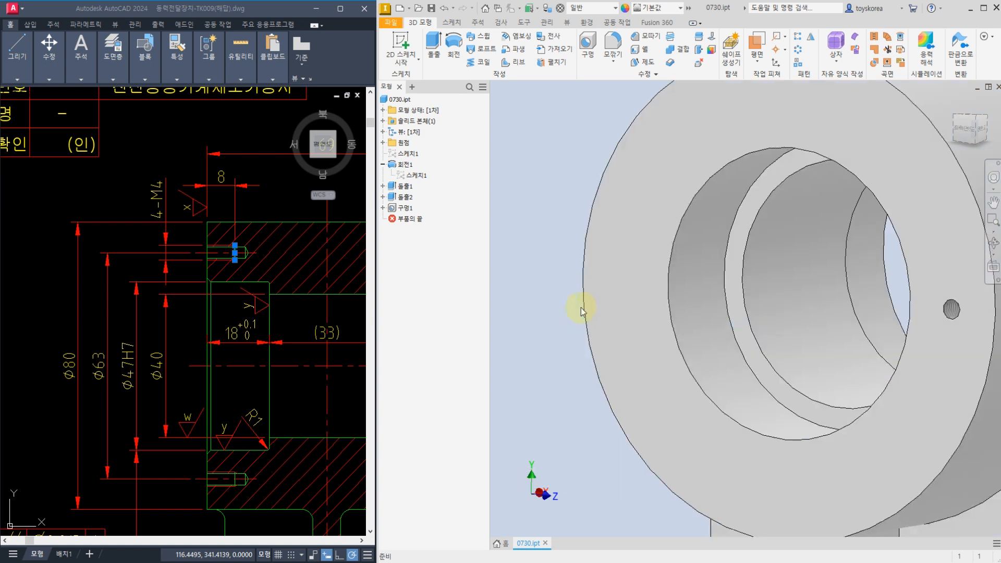
scroll(576, 306, up, 1)
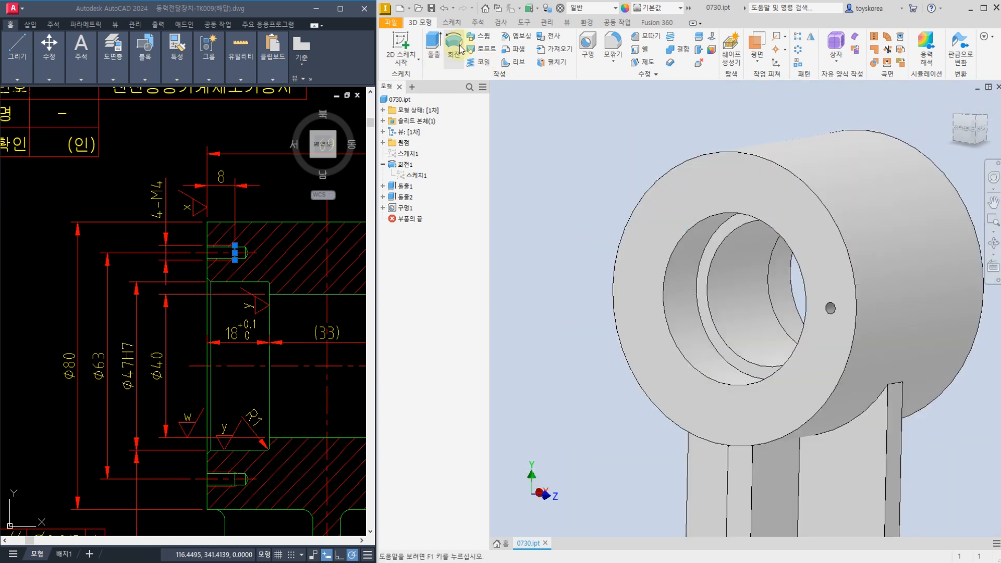
Create a circular pattern of the tapped hole around the cylinder's axis with 4 occurrences over 360 degrees.
click(794, 52)
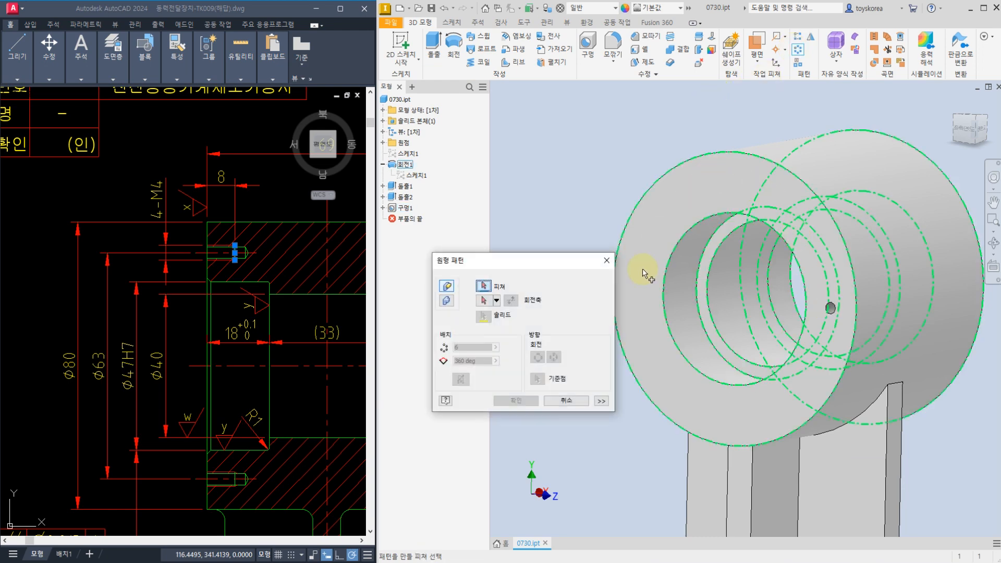
click(830, 307)
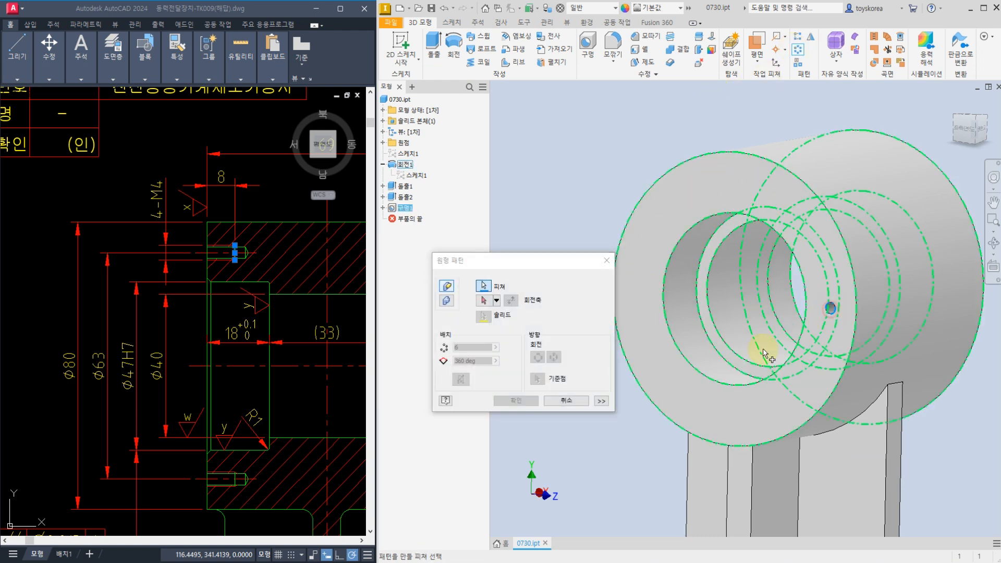
click(484, 301)
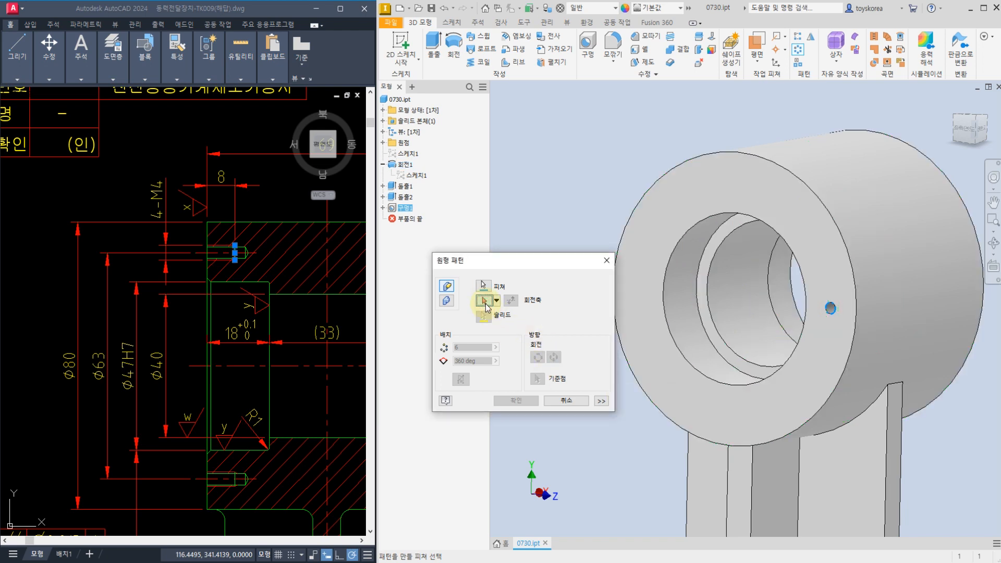
click(848, 197)
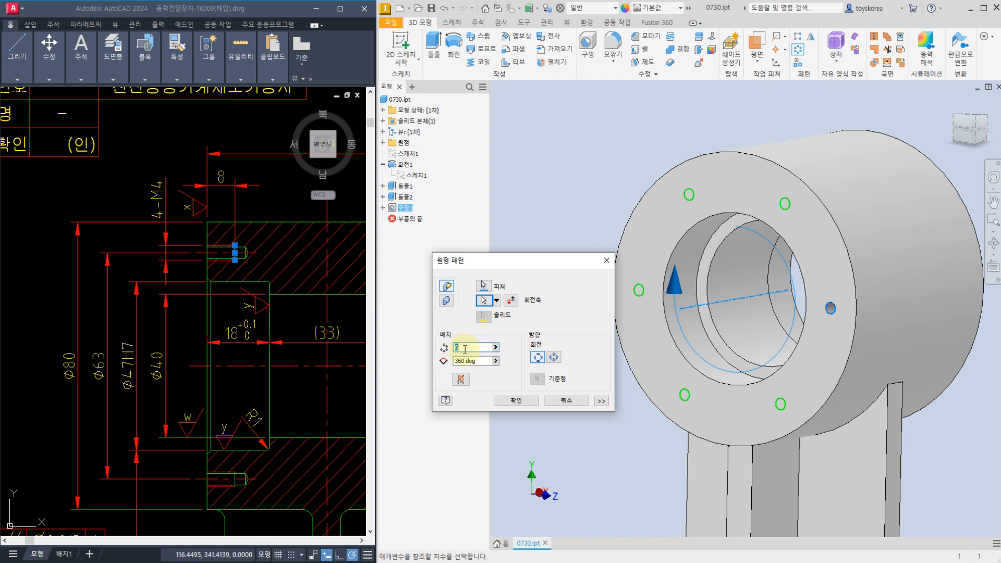
drag(471, 347, 424, 344)
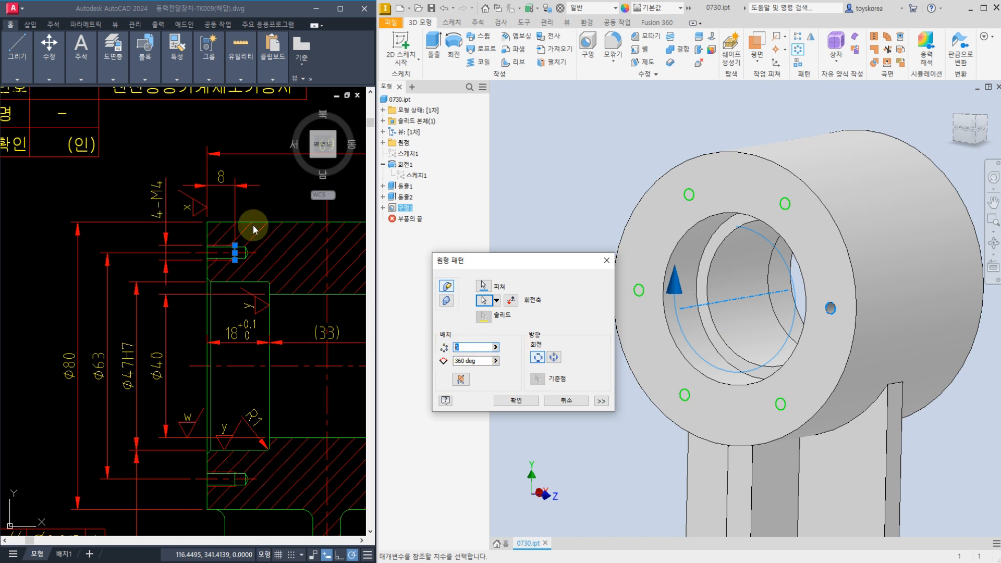
text(4)
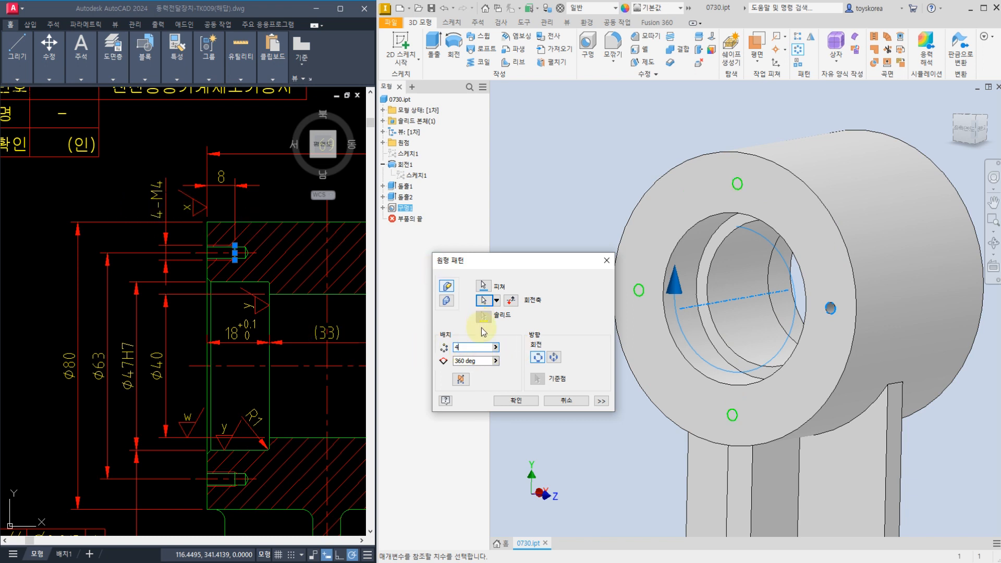
click(516, 401)
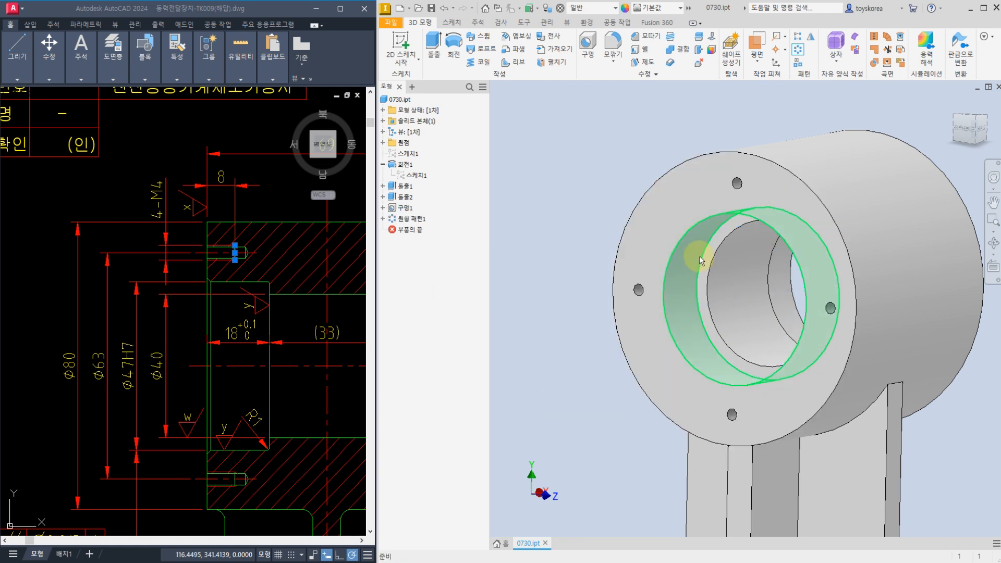
Inspect the patterned holes and the cylinder's opposite end face, and check the M4 holes at that end in the AutoCAD drawing.
scroll(725, 189, up, 5)
scroll(644, 267, up, 3)
scroll(644, 265, down, 6)
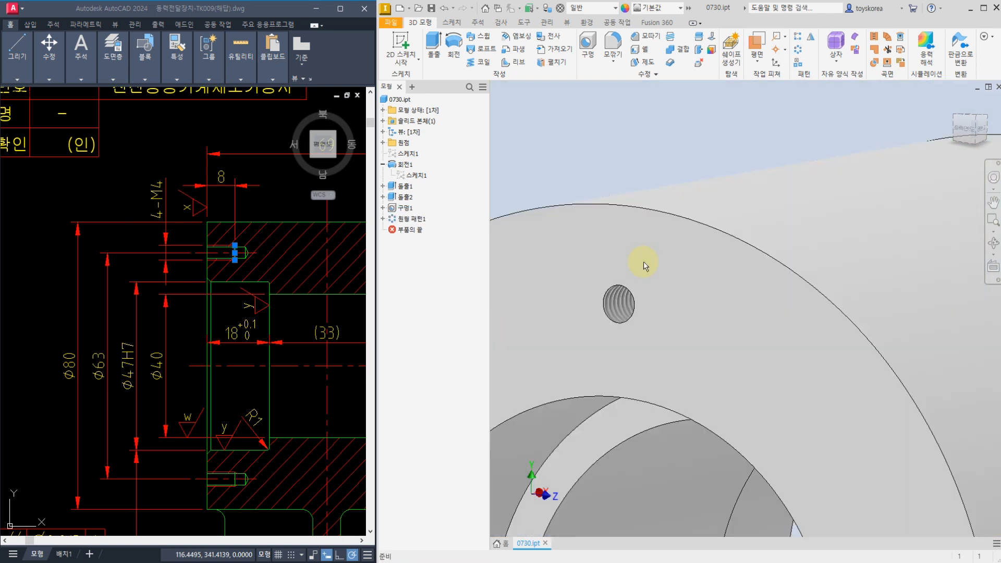
scroll(655, 334, up, 3)
scroll(658, 313, down, 3)
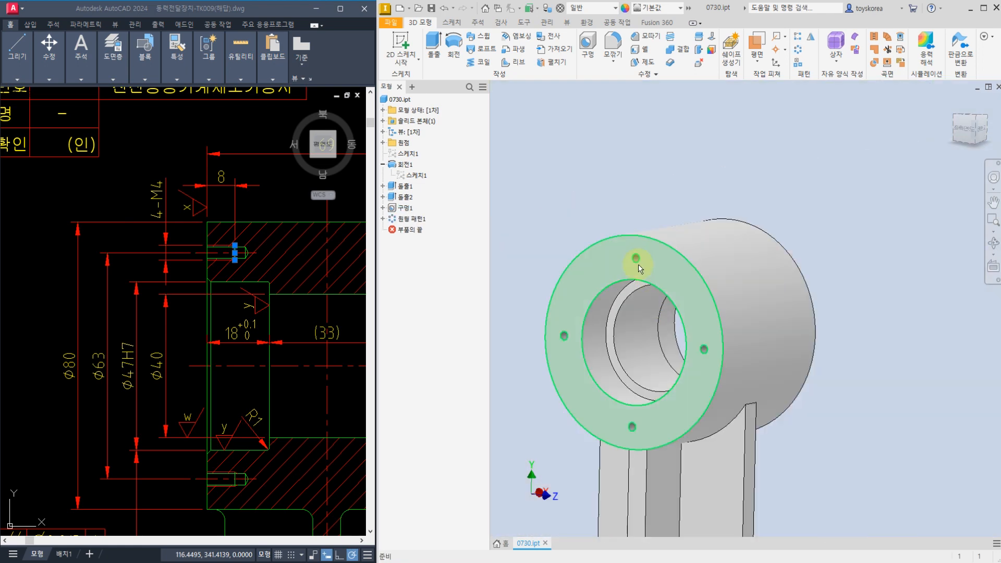
mouse_move(706, 376)
shift+middle_down()
mouse_move(759, 342)
mouse_move(687, 348)
mouse_move(750, 239)
shift+middle_up()
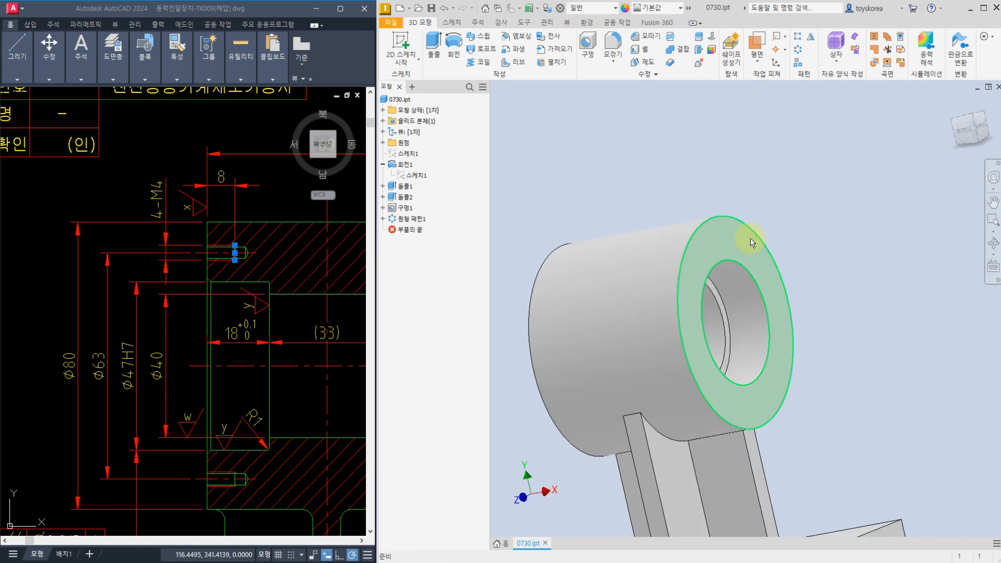
click(277, 271)
middle_drag(287, 320, 116, 335)
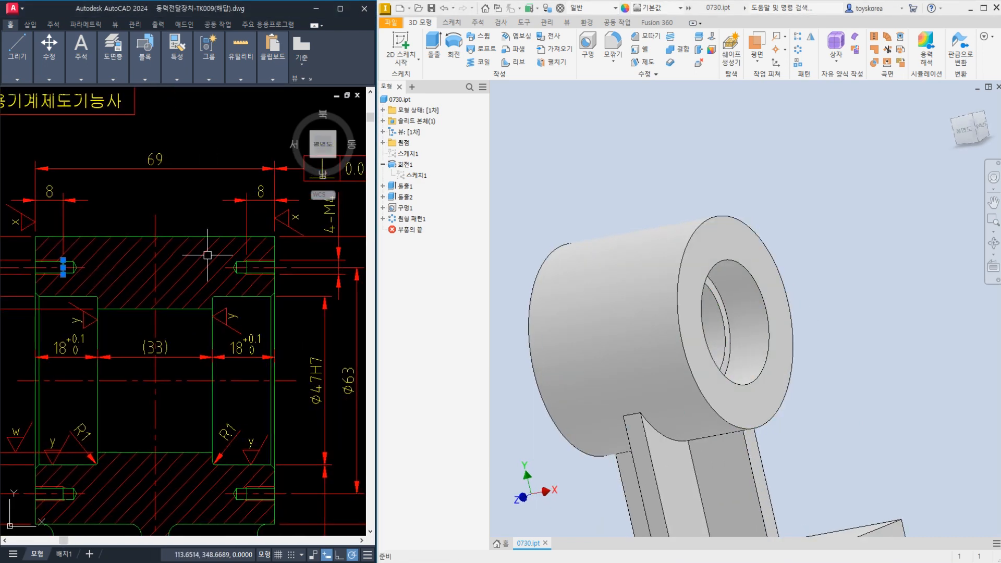
mouse_move(563, 207)
shift+middle_down()
mouse_move(615, 210)
mouse_move(647, 196)
shift+middle_up()
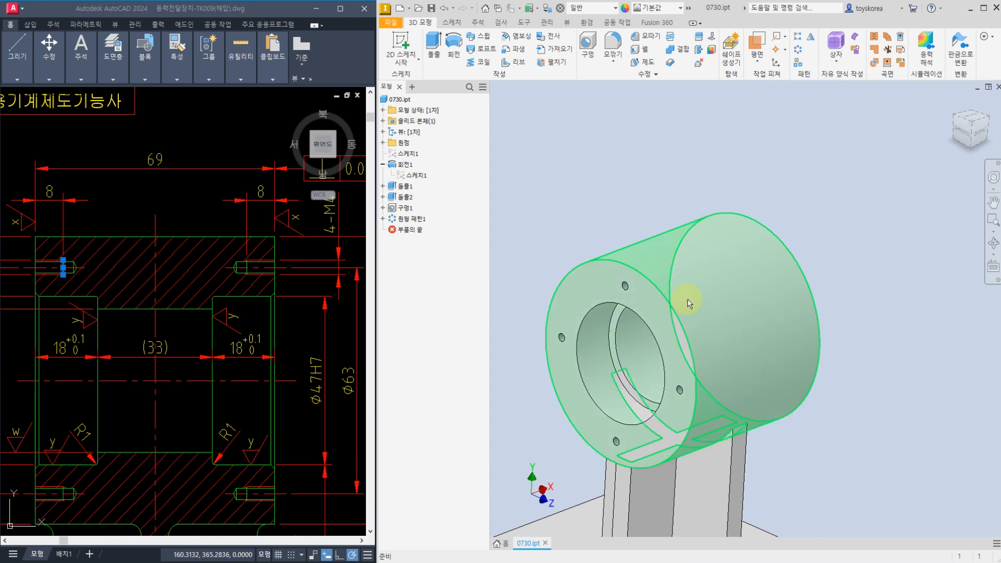
Expand the origin geometry and check where the YZ plane cuts through the cylinder.
click(383, 143)
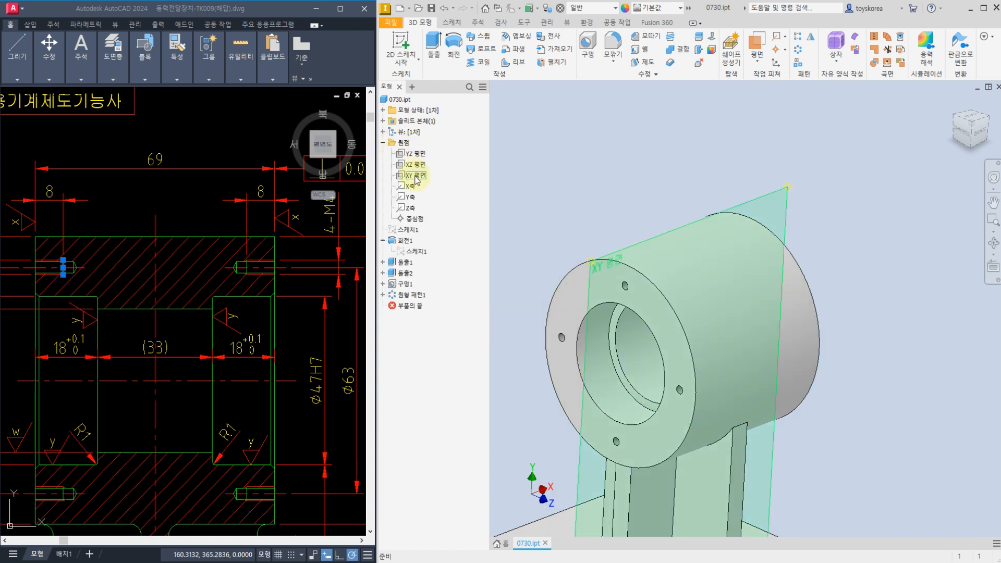
click(416, 153)
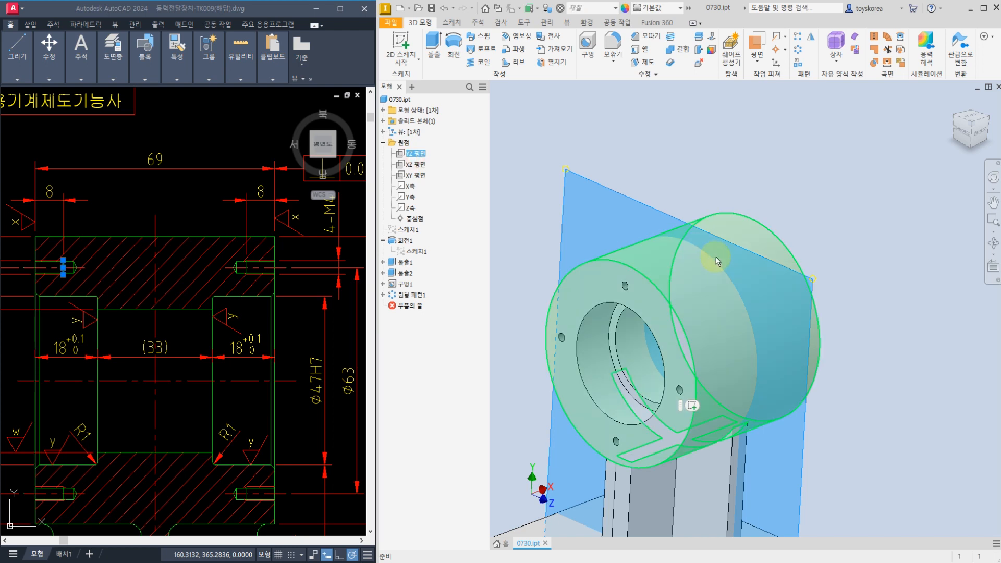
mouse_move(721, 253)
shift+middle_down()
mouse_move(663, 250)
mouse_move(704, 257)
shift+middle_up()
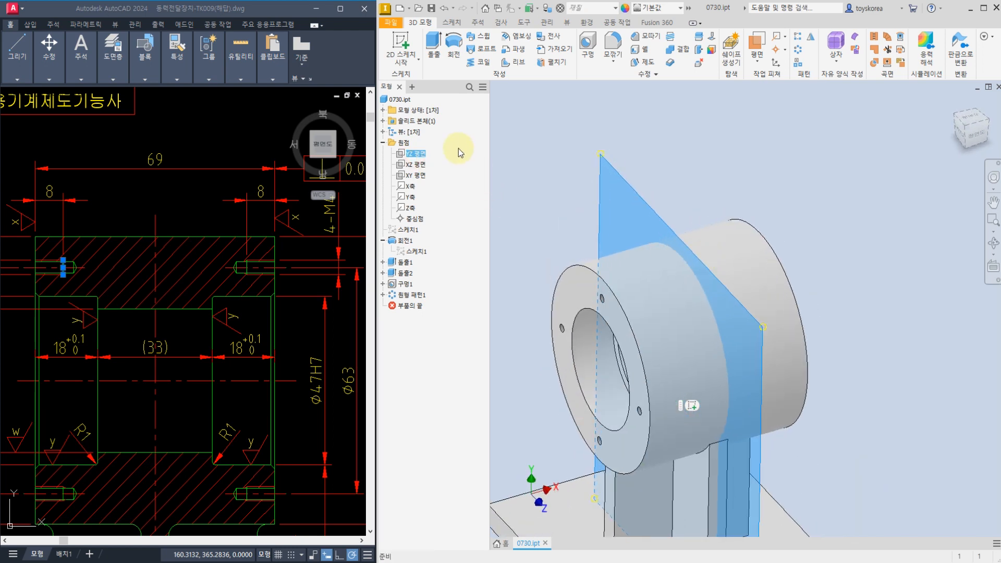
click(565, 152)
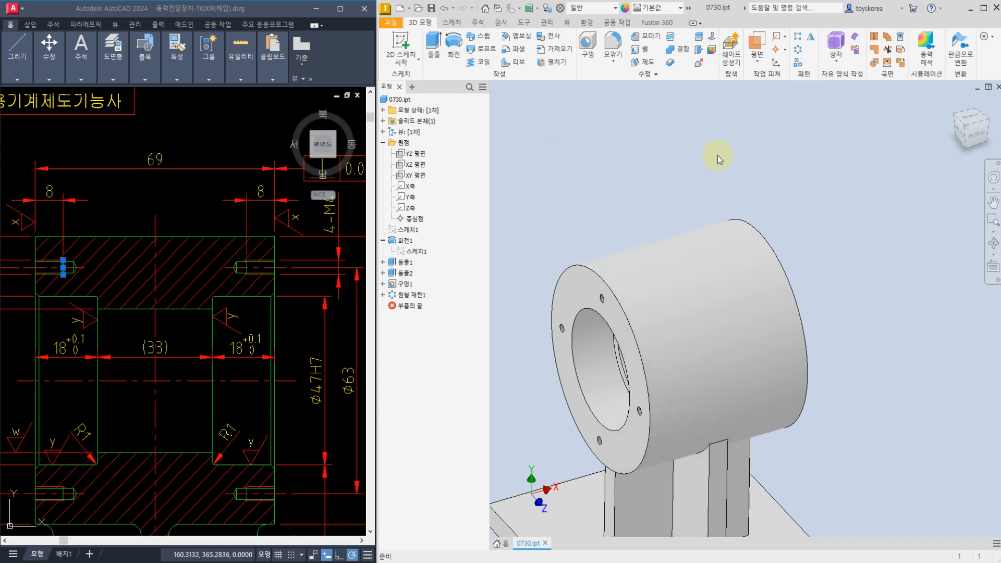
Create a work plane midway between the cylinder's two end faces.
click(565, 270)
shift+middle_drag(818, 261, 735, 253)
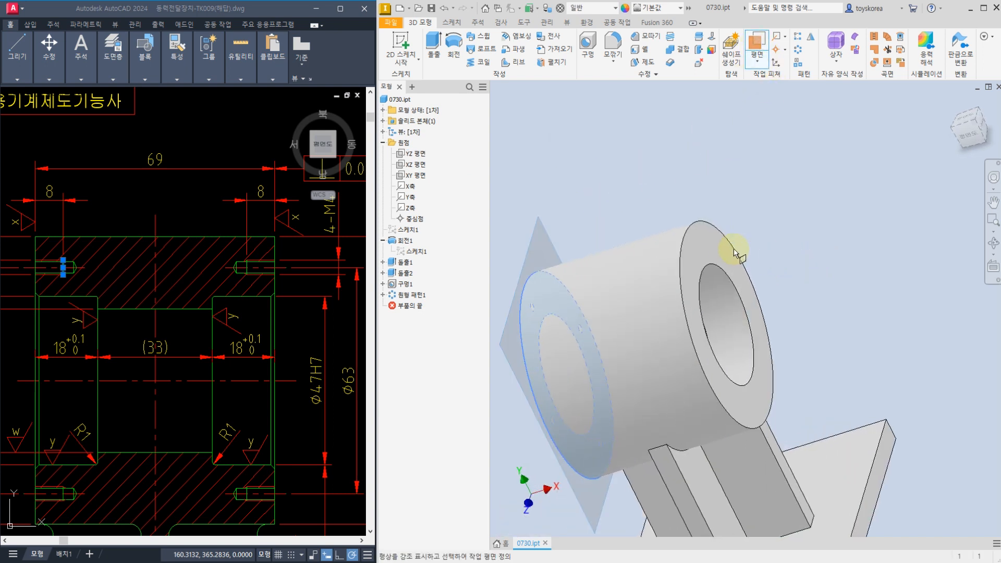
click(696, 253)
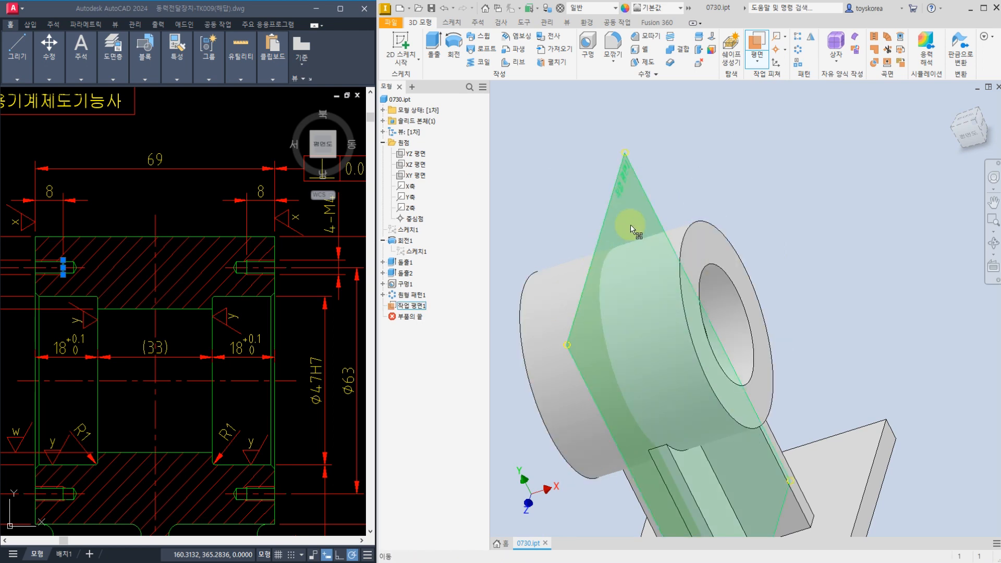
Mirror the tapped hole and its circular pattern across the mid work plane onto the cylinder's opposite end face.
shift+middle_drag(632, 229, 607, 213)
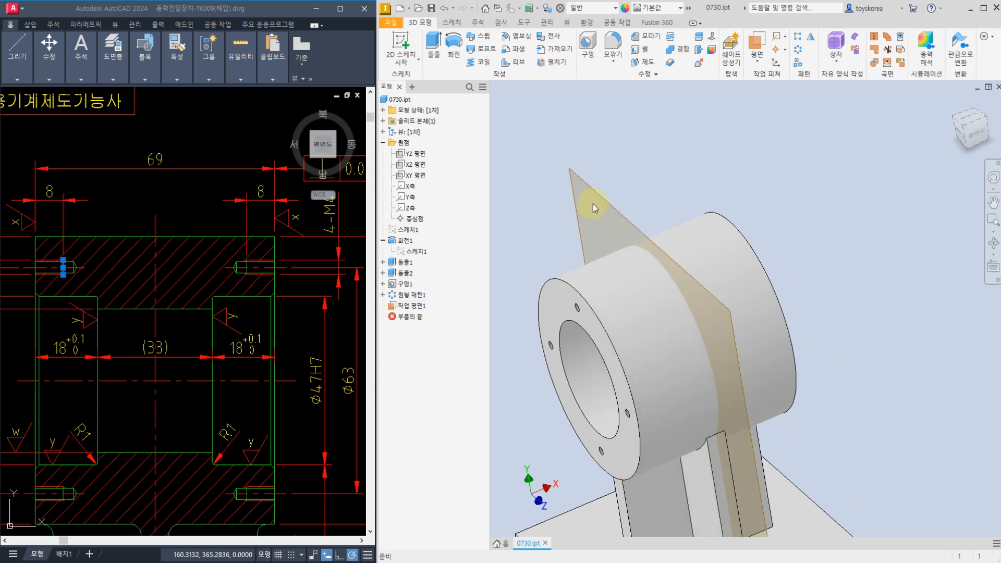
click(810, 40)
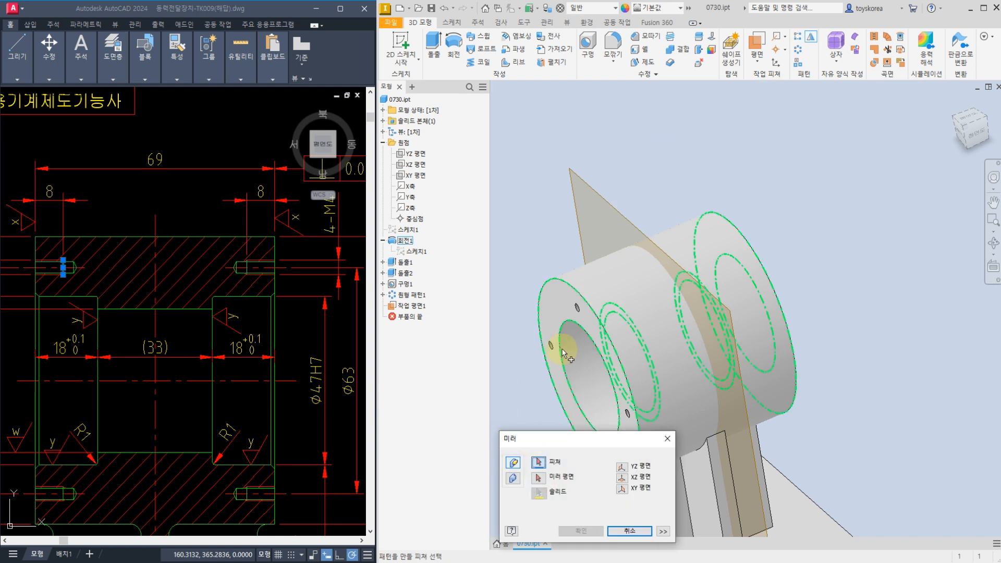
click(404, 284)
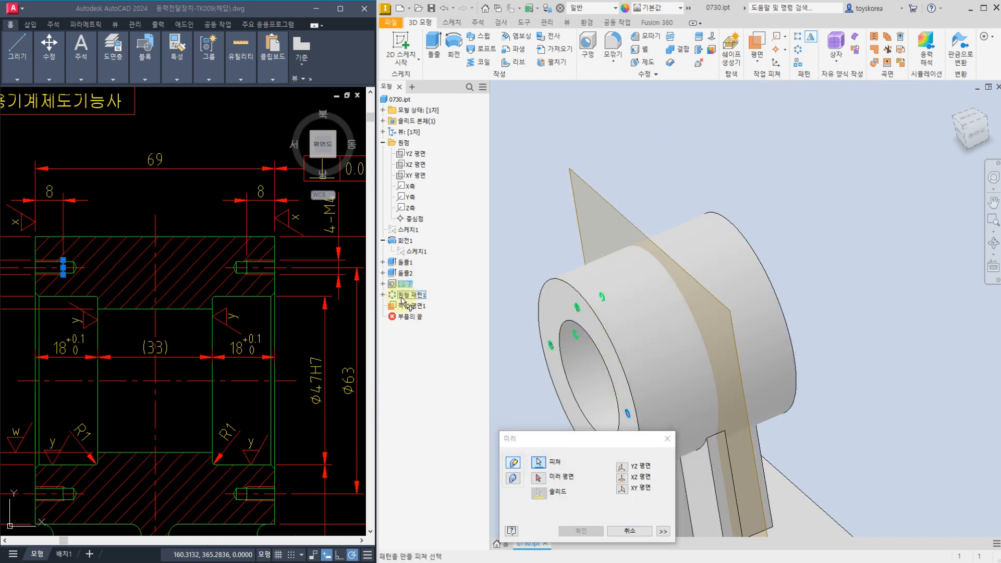
click(402, 296)
scroll(640, 266, down, 3)
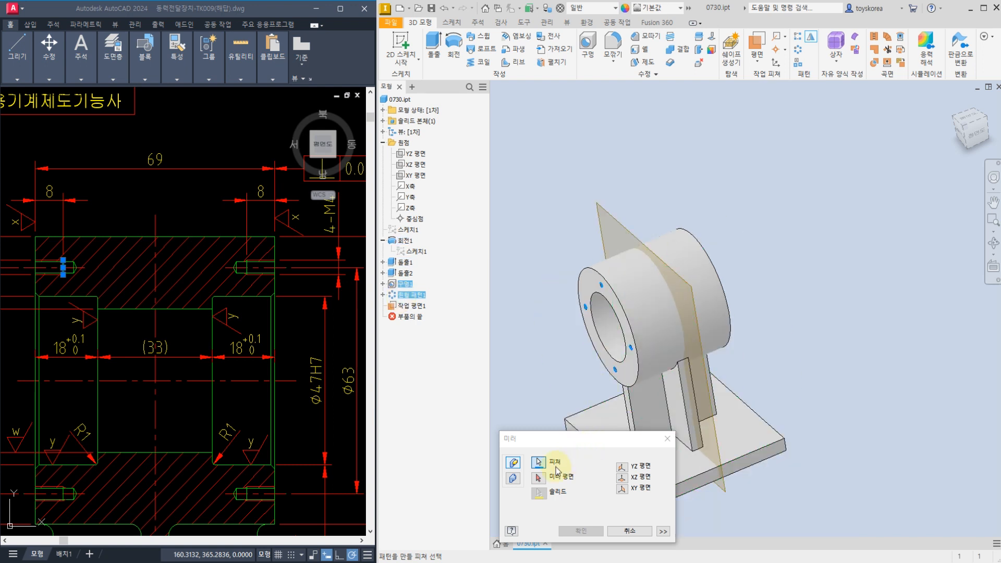
click(545, 479)
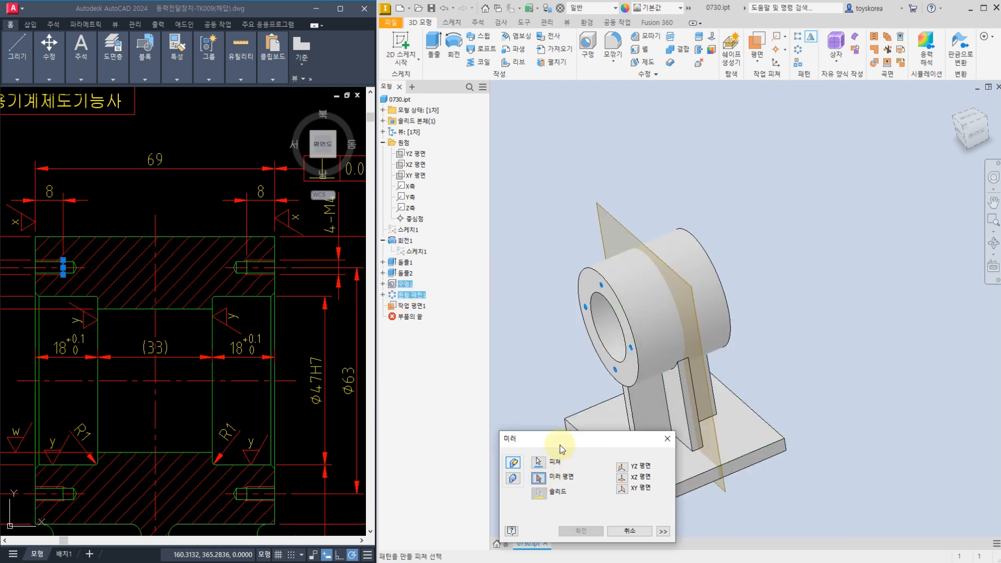
click(620, 223)
shift+middle_drag(762, 284, 702, 287)
scroll(694, 260, up, 5)
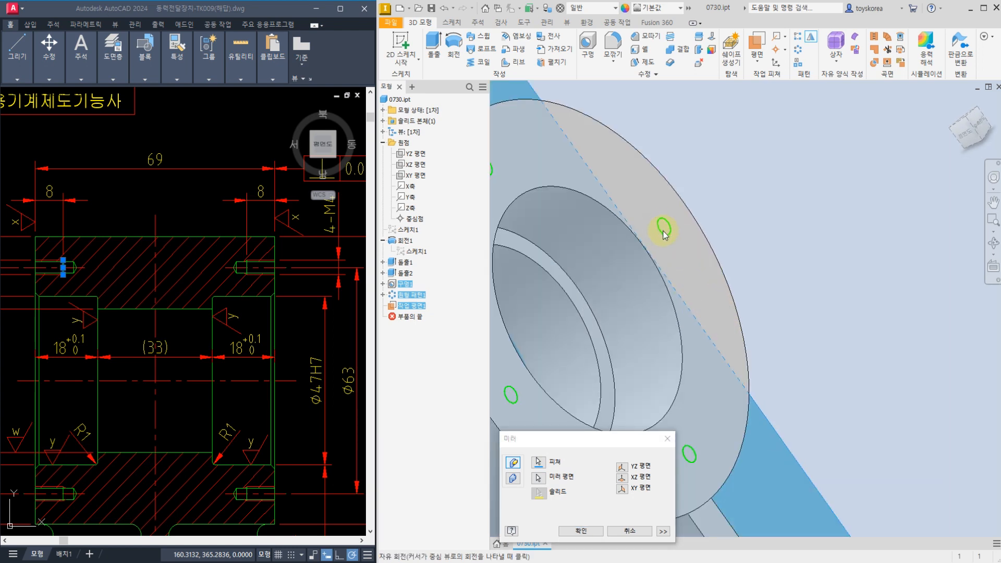
scroll(663, 234, down, 5)
click(581, 530)
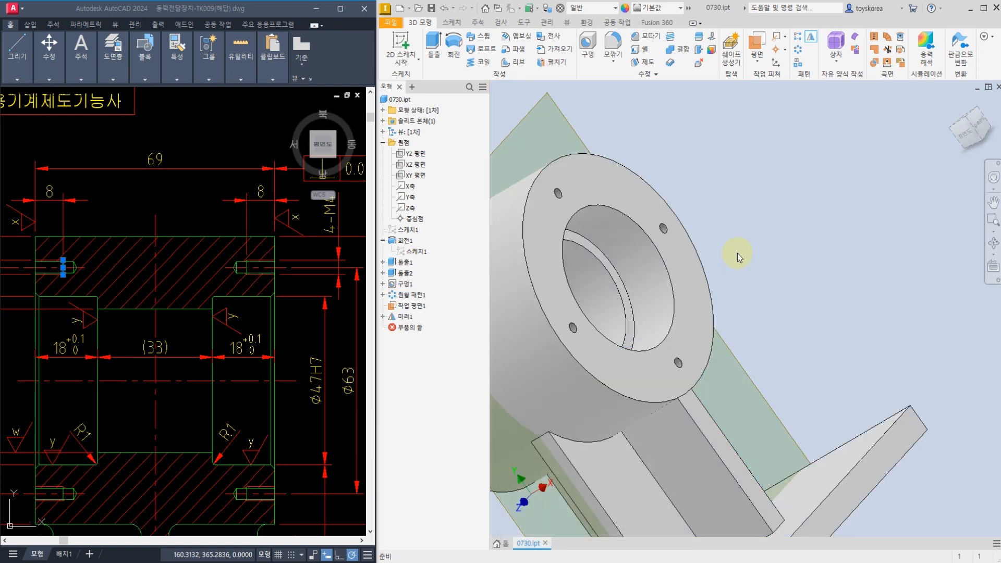
Check the mirrored holes on the opposite end face and turn off the work plane's visibility.
scroll(642, 209, up, 6)
scroll(687, 221, down, 10)
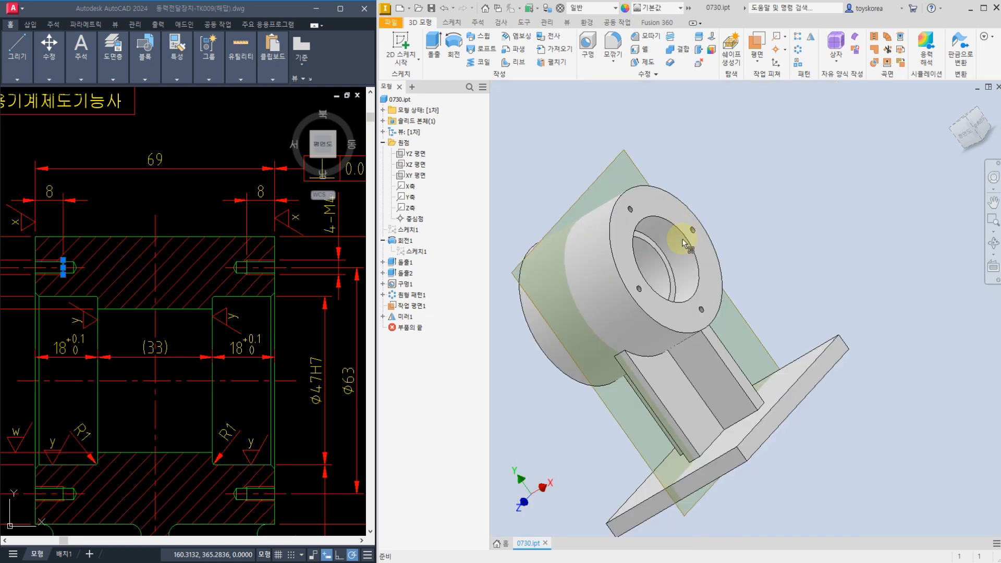
shift+middle_drag(649, 248, 734, 225)
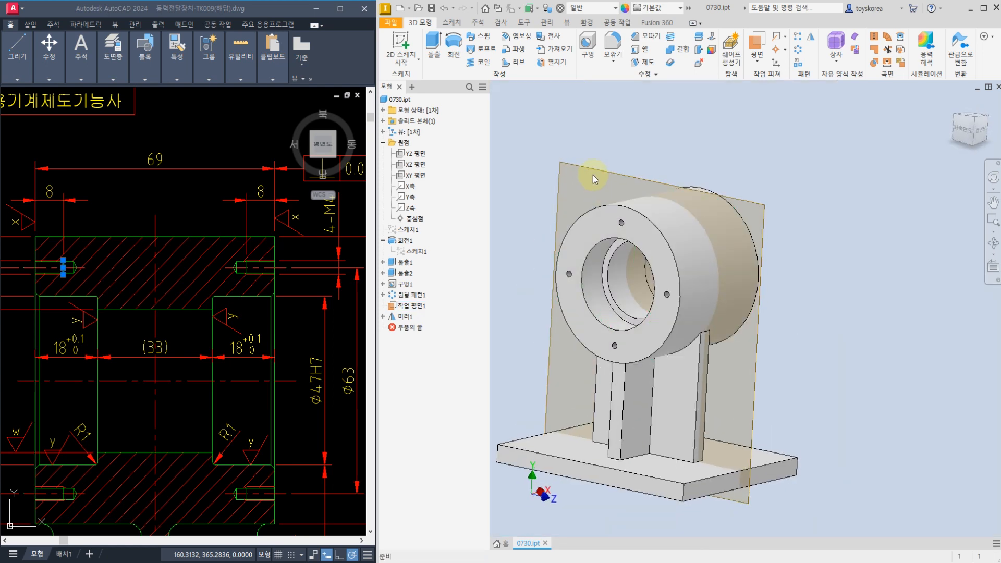
click(593, 175)
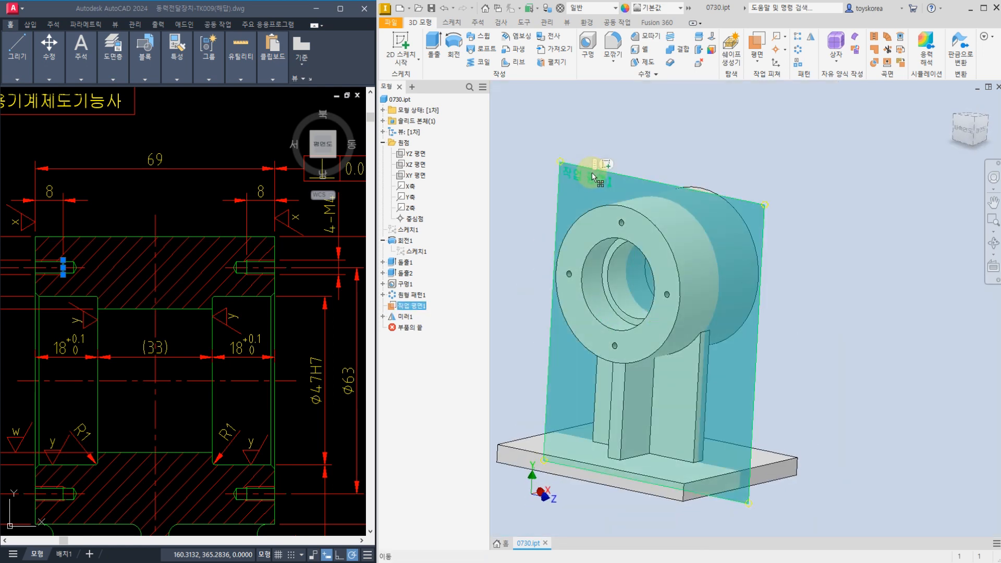
right_click(593, 177)
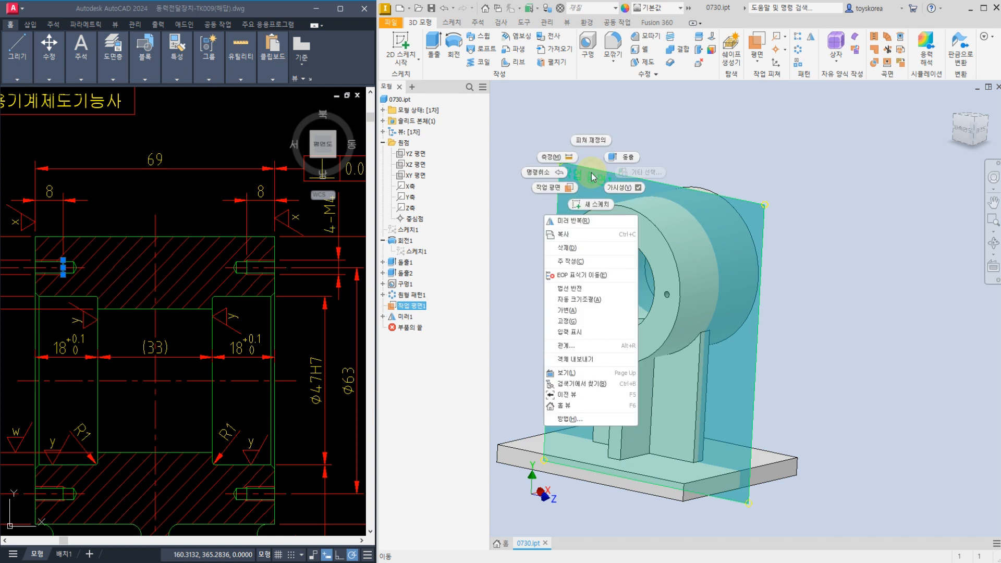
click(621, 189)
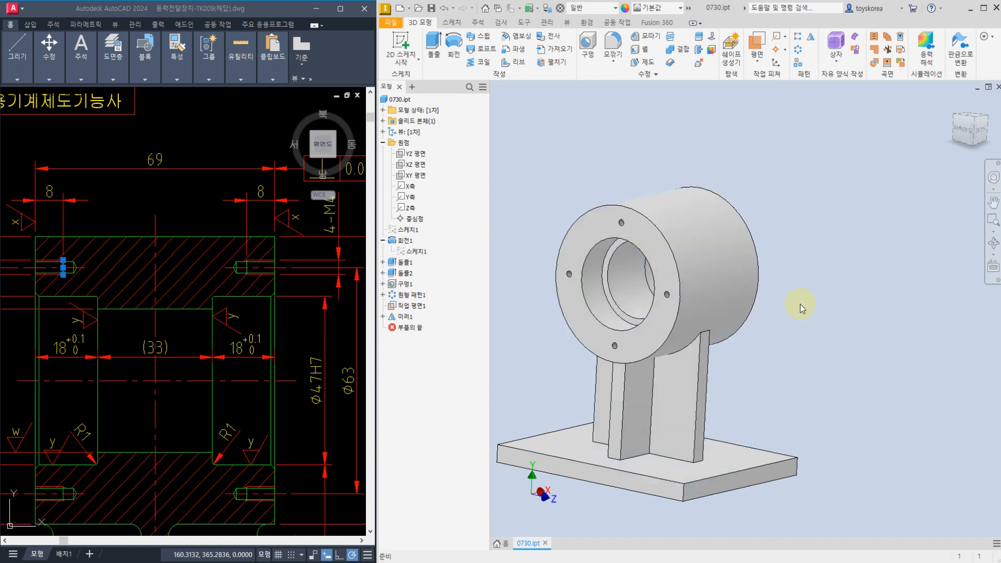
Examine the AutoCAD drawing for the base plate's corner radius and its corner boss and hole dimensions, comparing them with the model.
mouse_move(799, 304)
shift+middle_down()
mouse_move(781, 300)
mouse_move(787, 313)
mouse_move(824, 251)
shift+middle_up()
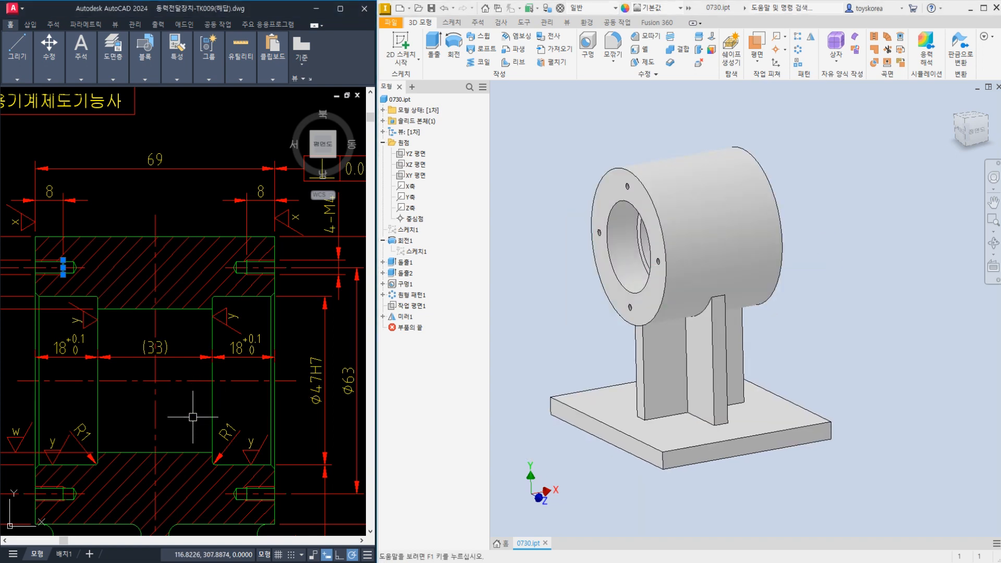
middle_drag(196, 412, 214, 301)
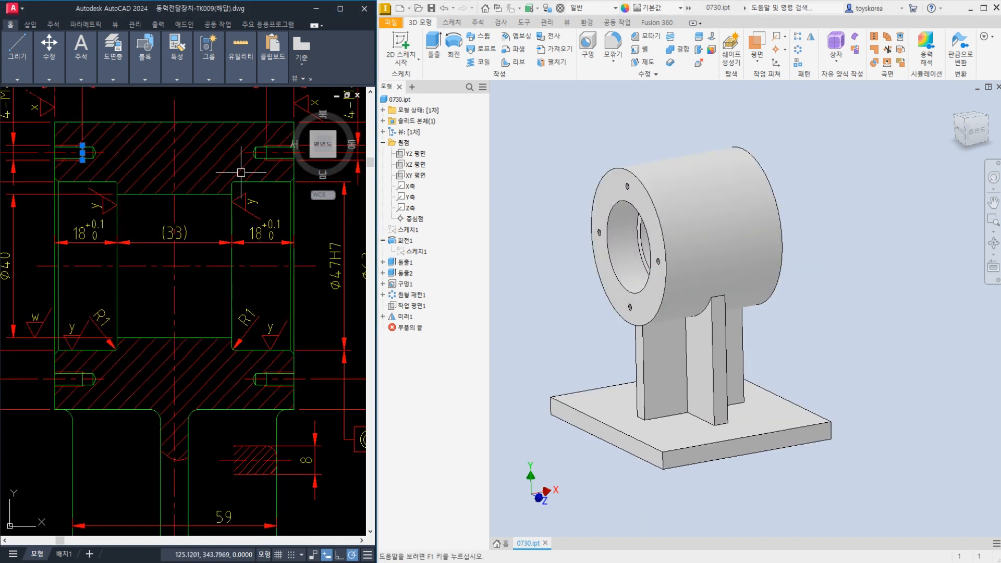
click(572, 194)
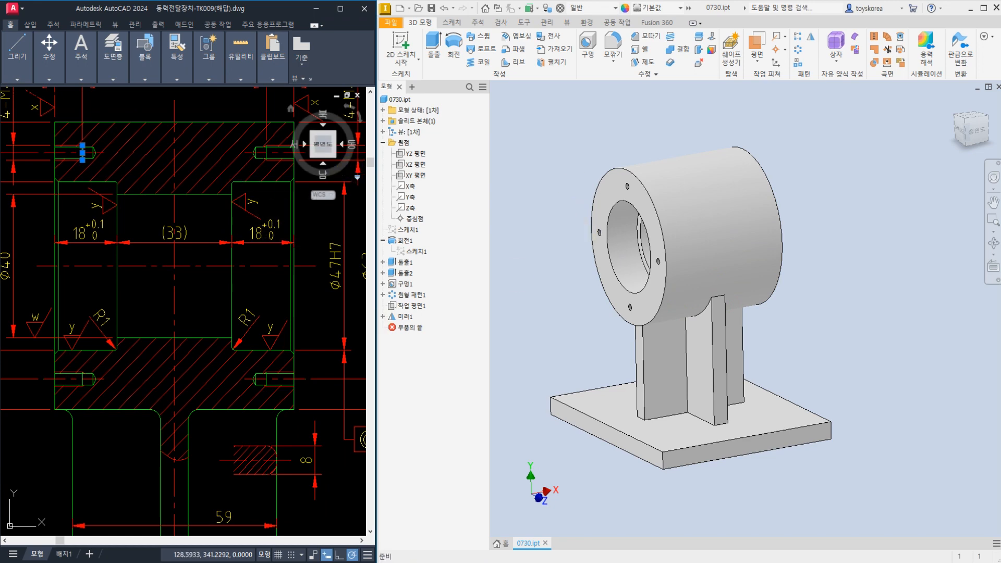
mouse_move(123, 509)
middle_down()
mouse_move(151, 386)
mouse_move(116, 374)
mouse_move(169, 338)
middle_up()
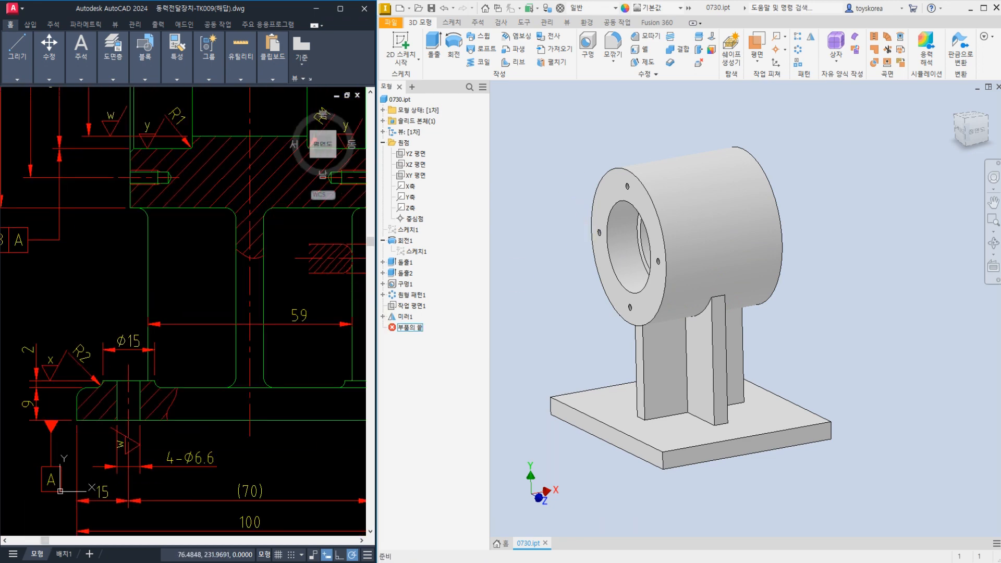
middle_drag(142, 389, 131, 341)
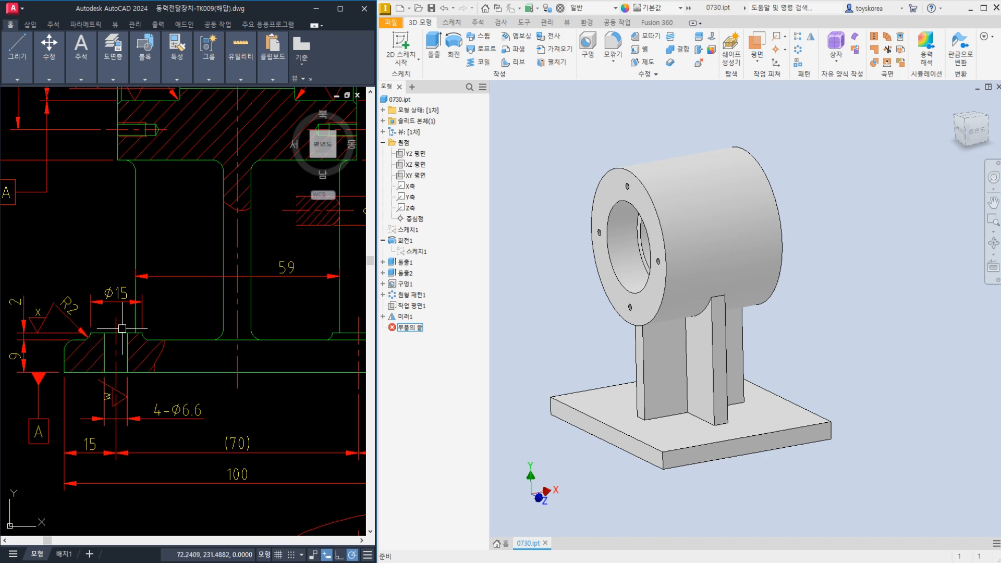
scroll(127, 324, down, 3)
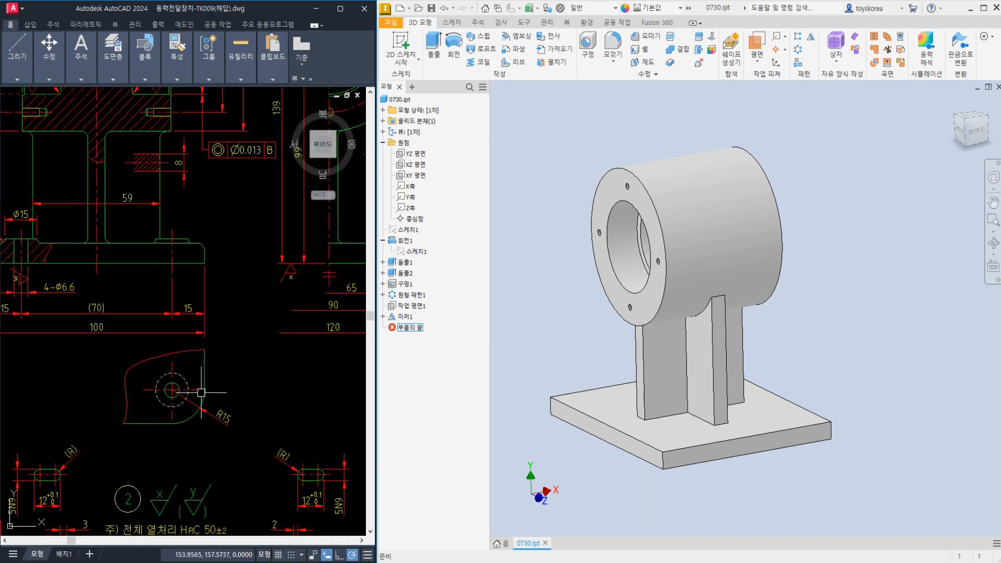
scroll(161, 379, up, 3)
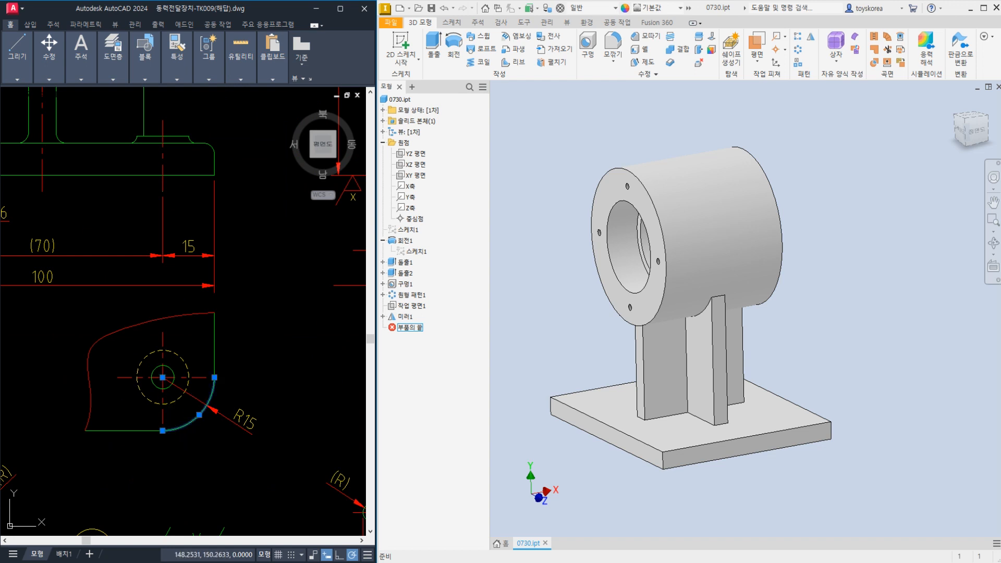
click(203, 409)
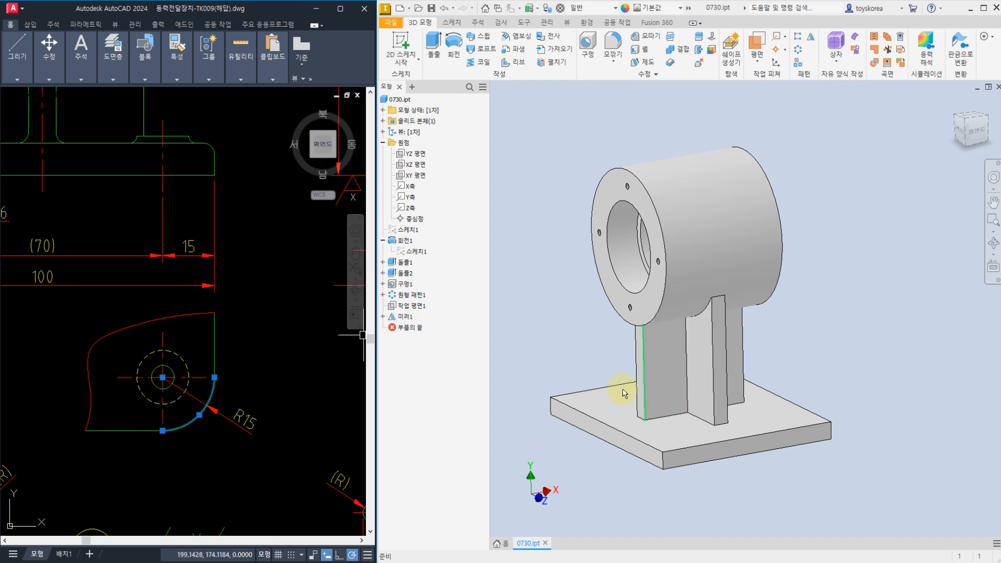
mouse_move(563, 364)
shift+middle_down()
mouse_move(536, 356)
mouse_move(534, 389)
shift+middle_up()
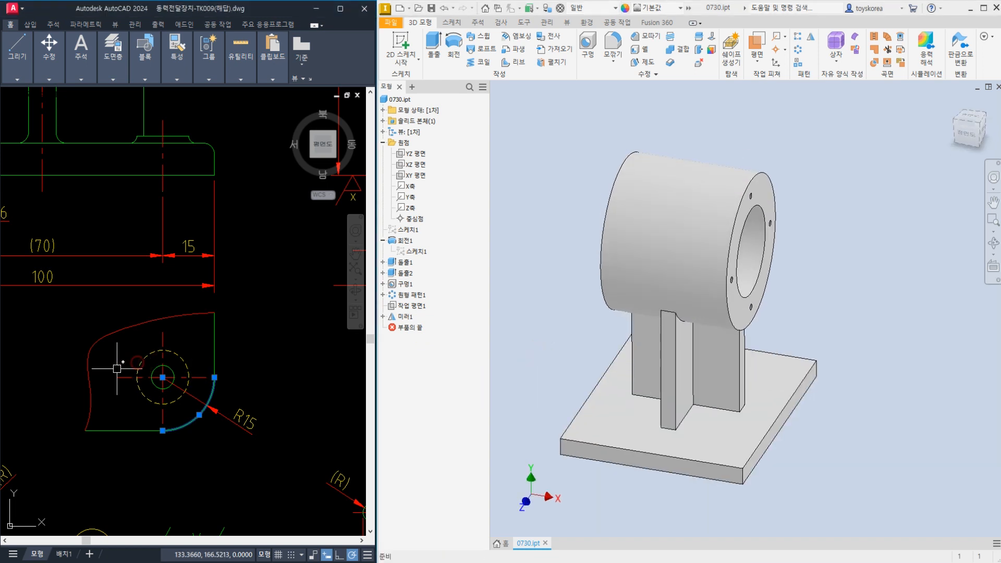
middle_drag(102, 372, 186, 364)
scroll(185, 365, down, 4)
middle_drag(168, 274, 151, 314)
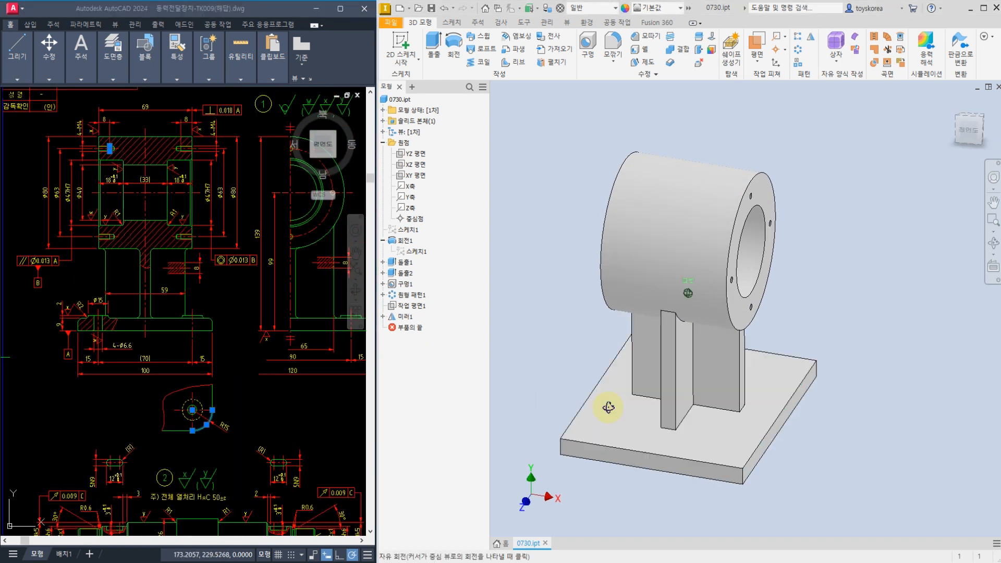
shift+middle_drag(608, 409, 614, 431)
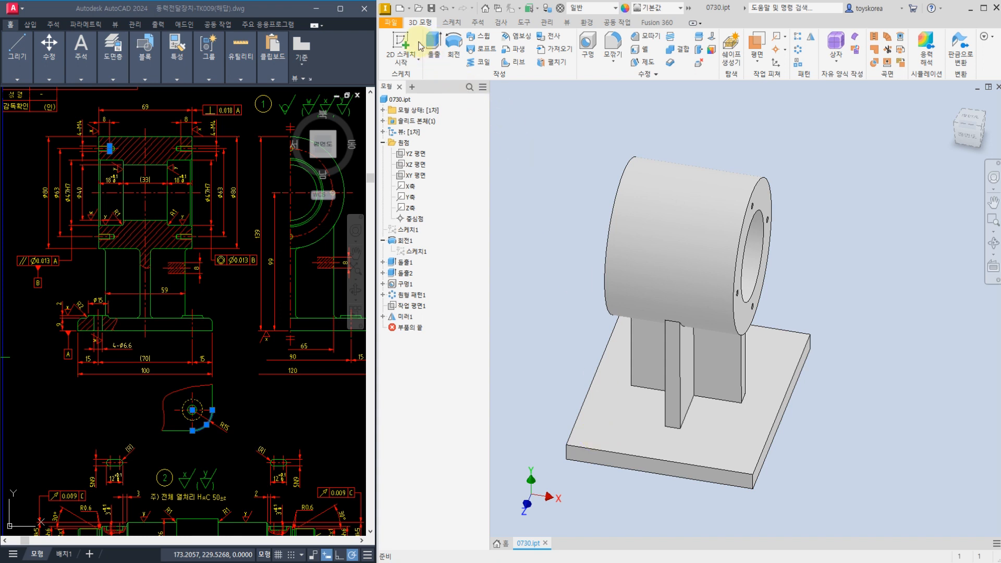
click(400, 47)
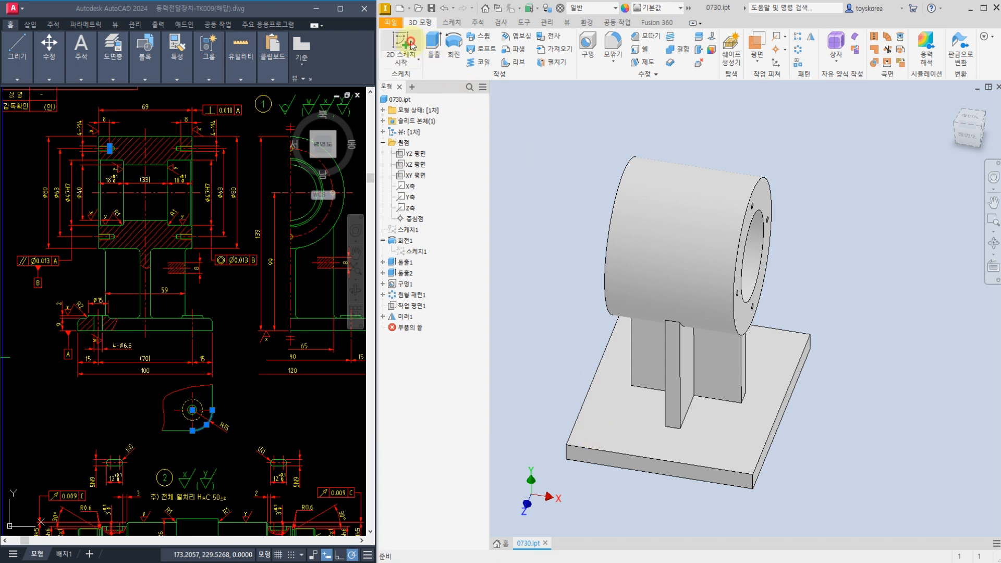
click(585, 424)
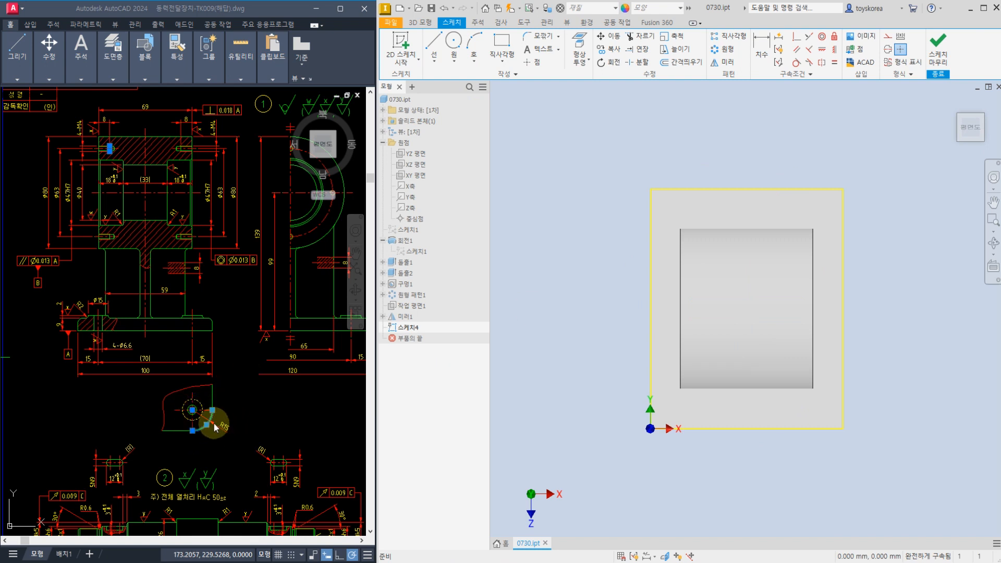
click(932, 79)
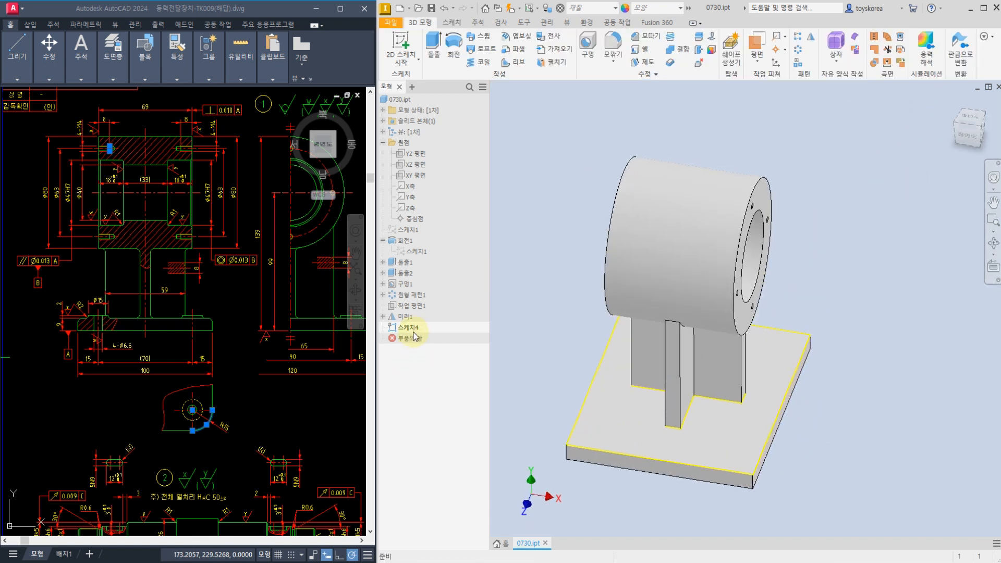
click(412, 328)
key(Delete)
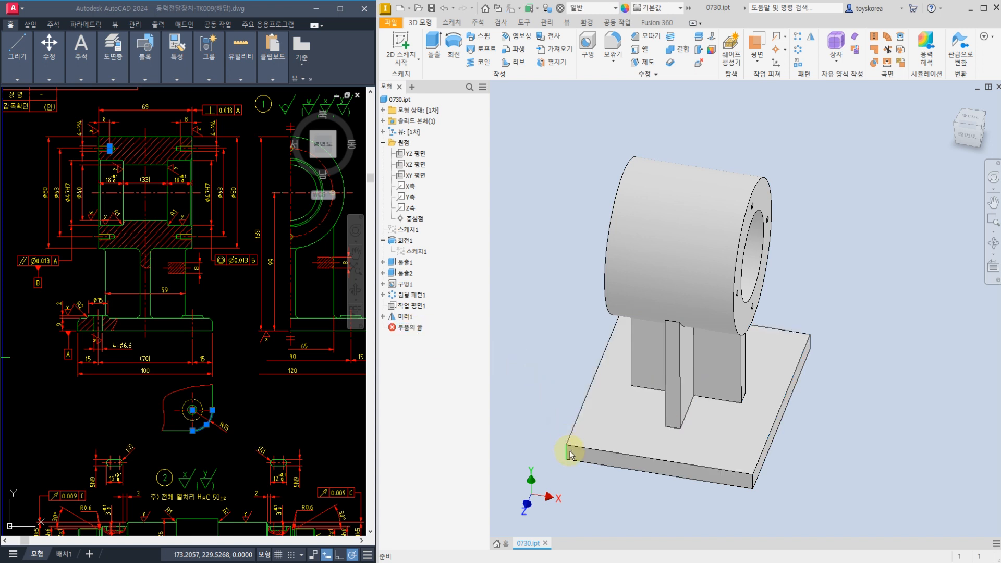
Fillet the four vertical corner edges of the base plate with a 15 mm radius.
click(614, 42)
text(15)
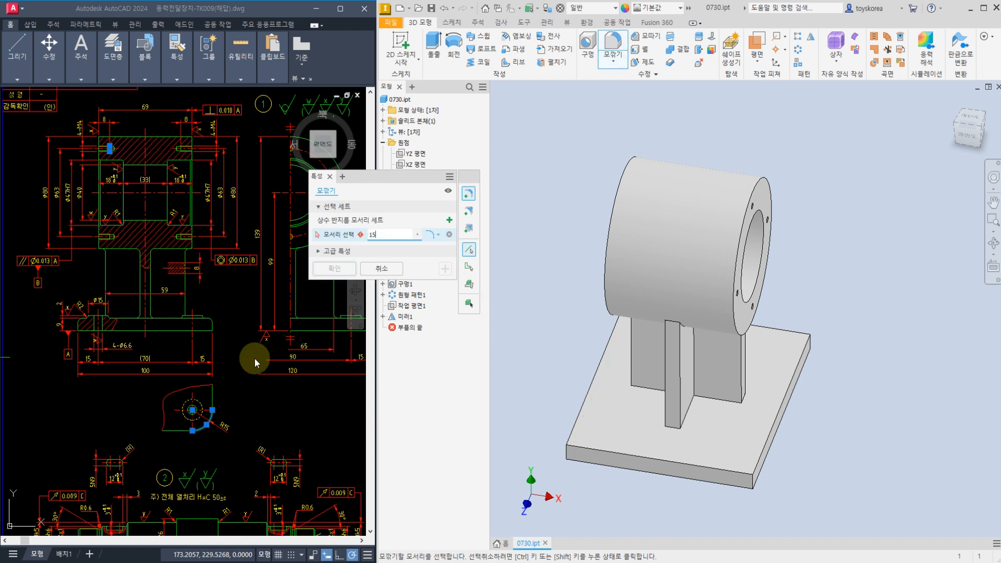
click(569, 453)
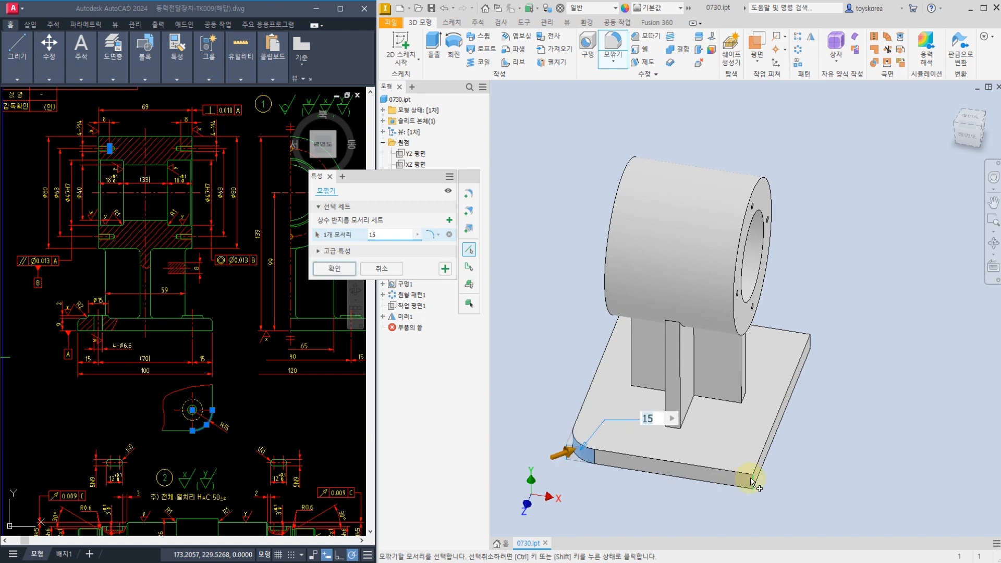
click(752, 480)
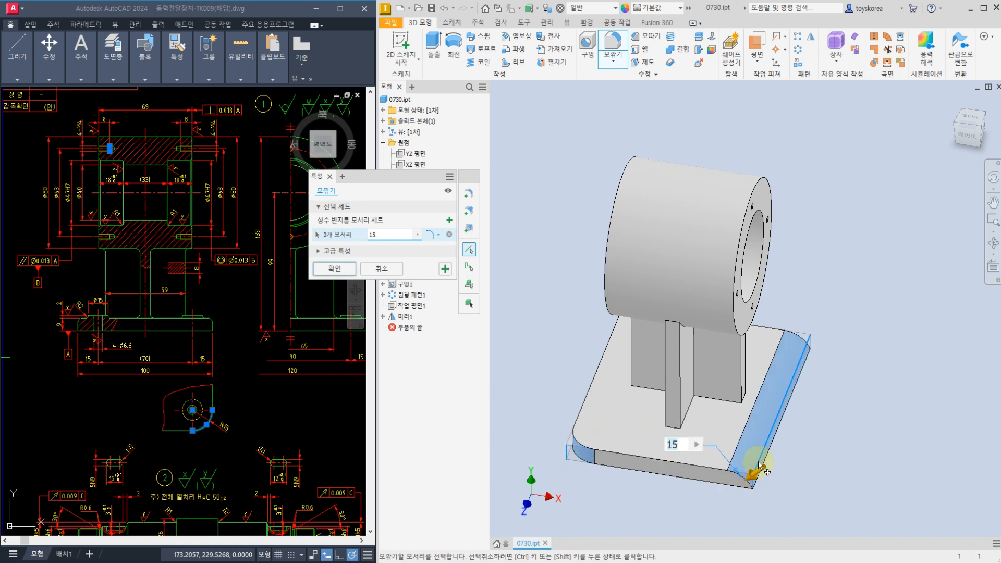
scroll(757, 466, up, 3)
ctrl+click(759, 456)
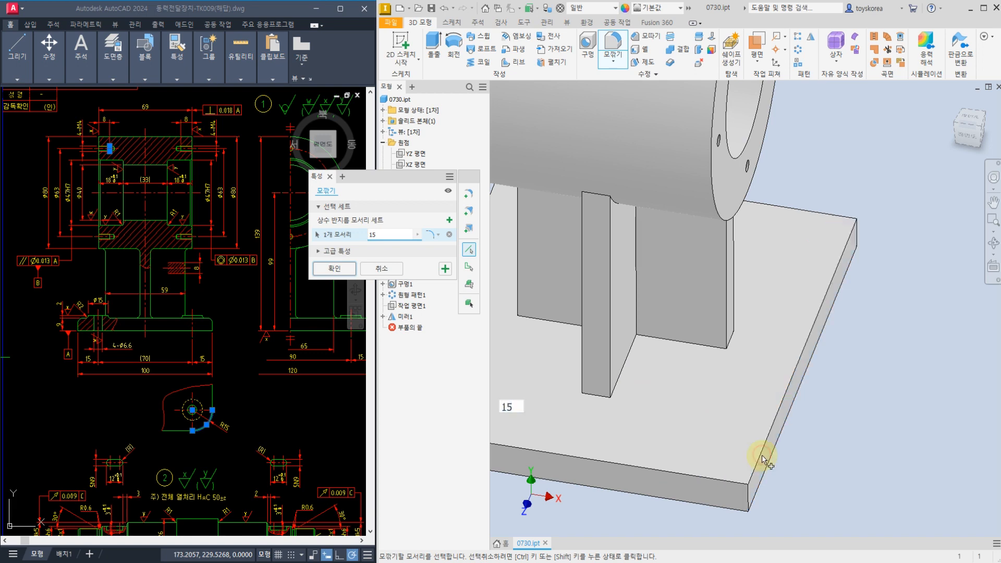
click(748, 495)
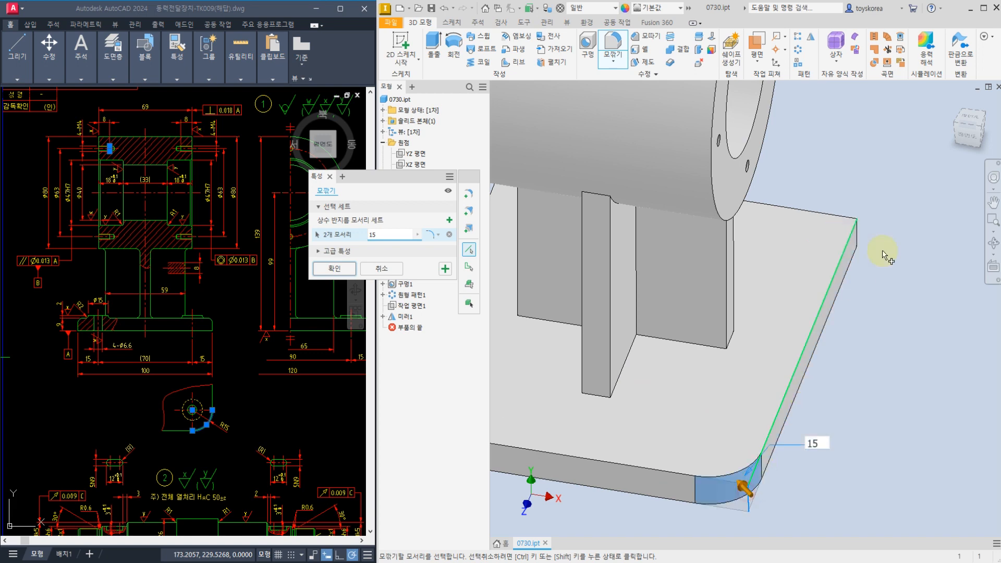
click(858, 230)
scroll(858, 229, down, 3)
mouse_move(669, 248)
shift+middle_down()
mouse_move(704, 235)
mouse_move(733, 264)
mouse_move(528, 305)
shift+middle_up()
click(534, 307)
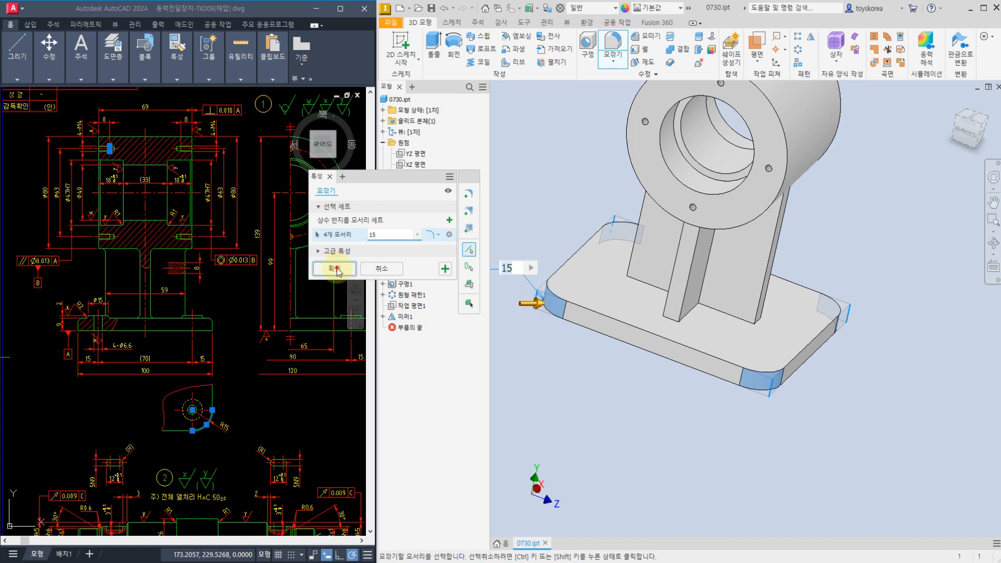
click(336, 269)
Sketch two concentric circles on the base plate's upper face, centred on one corner fillet's centre point, the inner about 12.8 mm in diameter.
shift+middle_drag(663, 312, 663, 333)
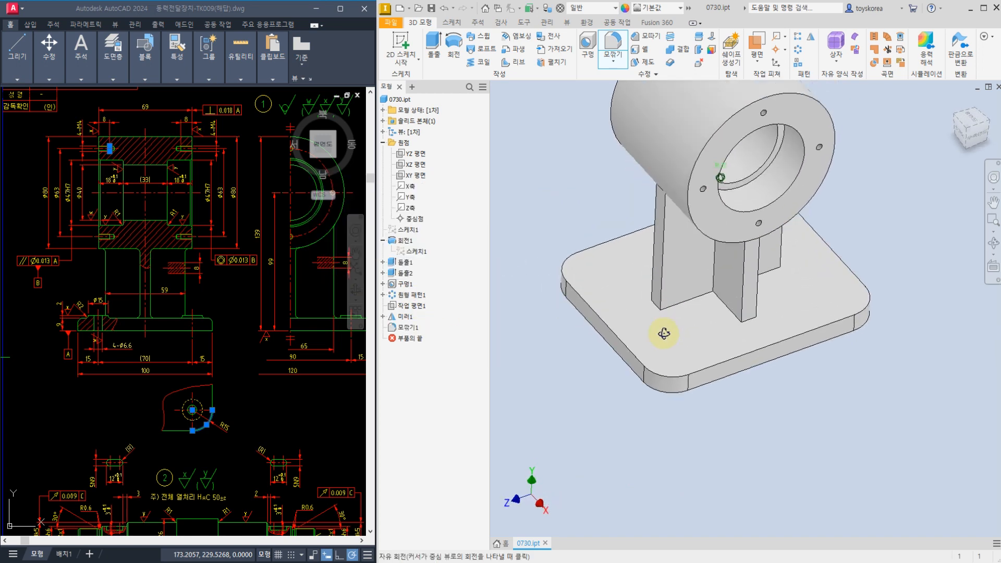
scroll(673, 344, up, 3)
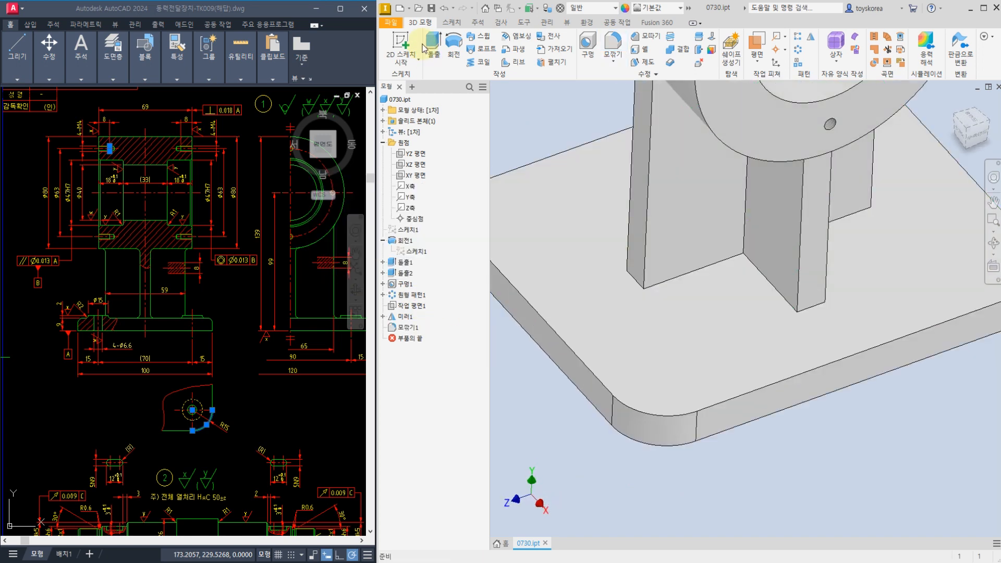
click(400, 47)
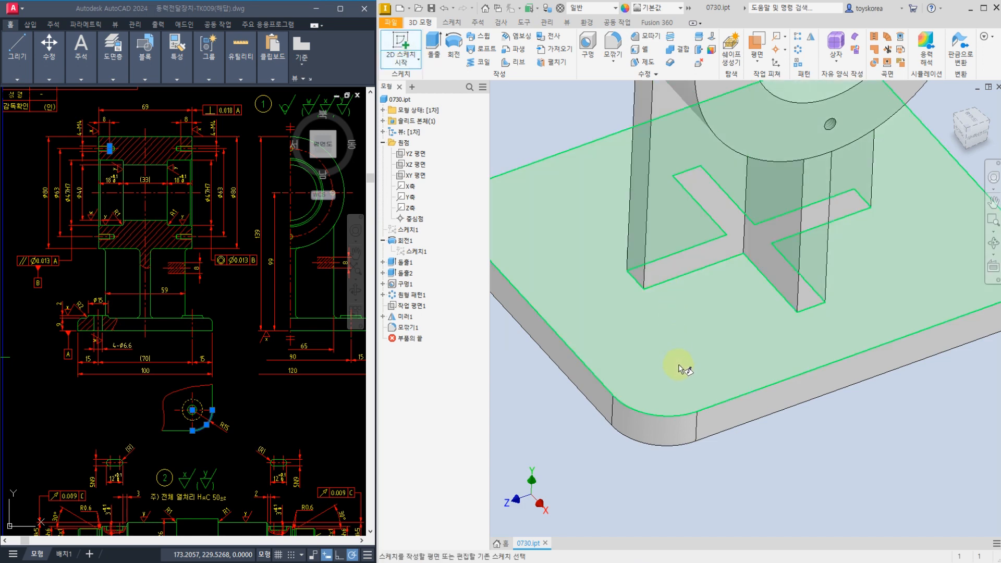
click(678, 364)
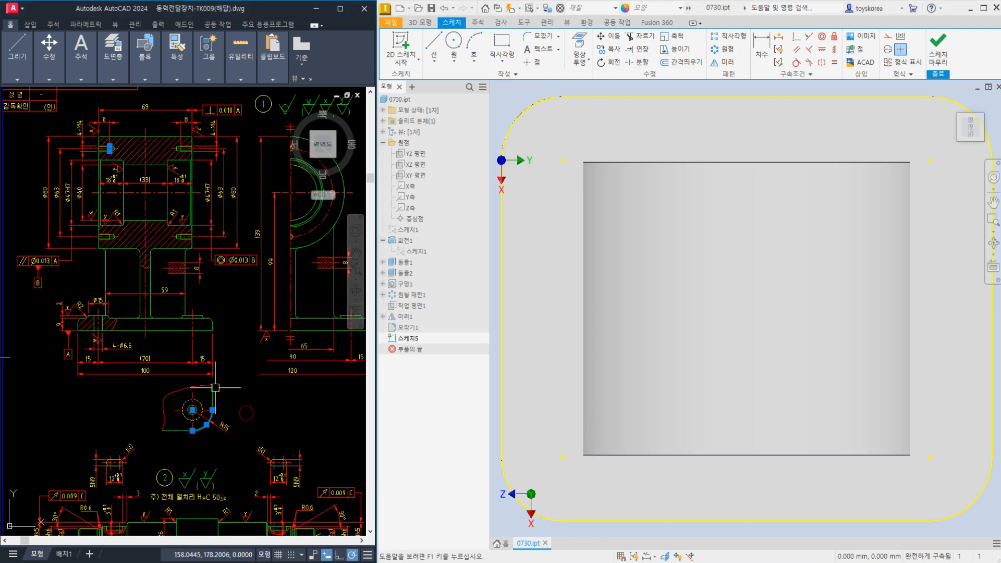
scroll(105, 346, up, 2)
key(Escape)
scroll(62, 296, up, 3)
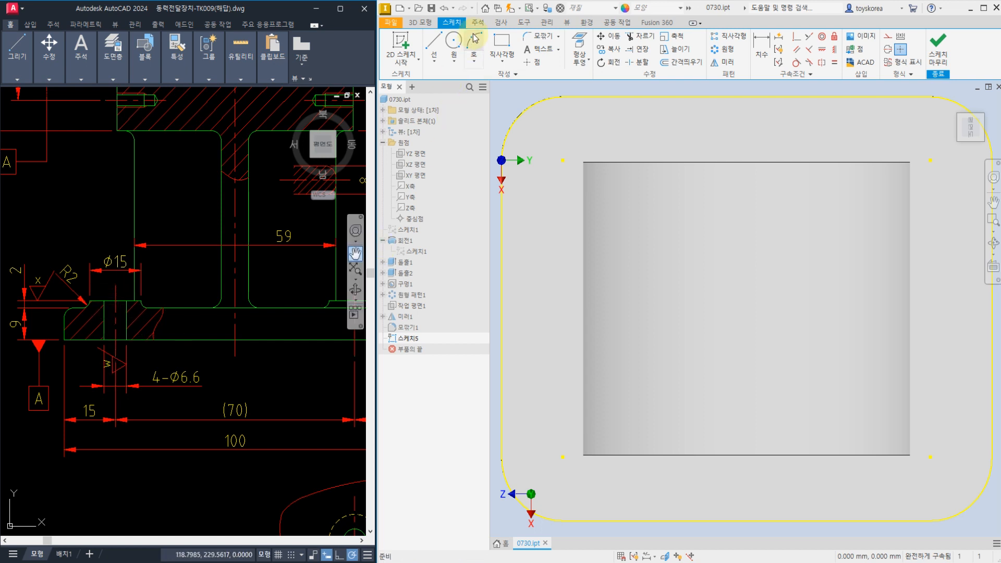
click(454, 40)
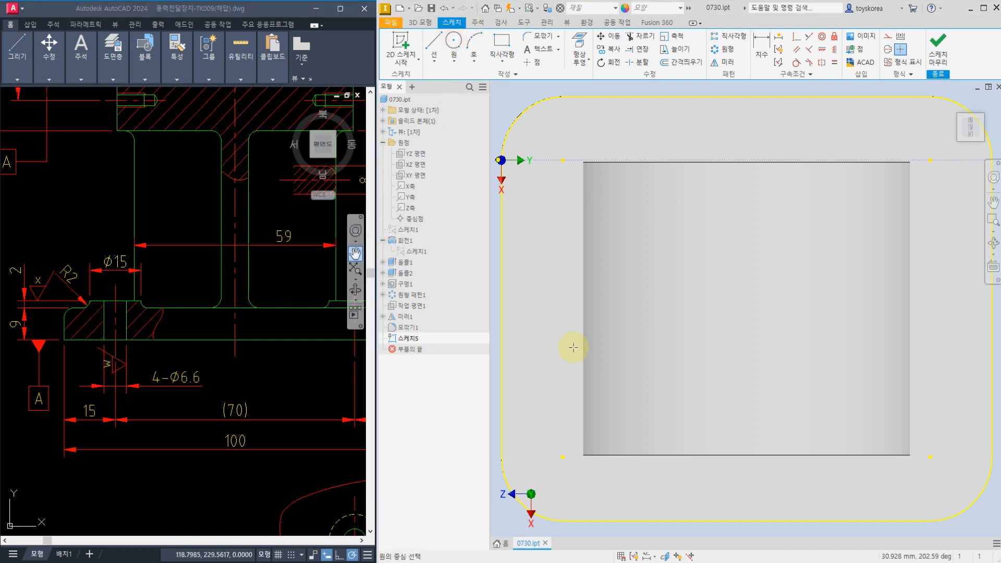
click(563, 456)
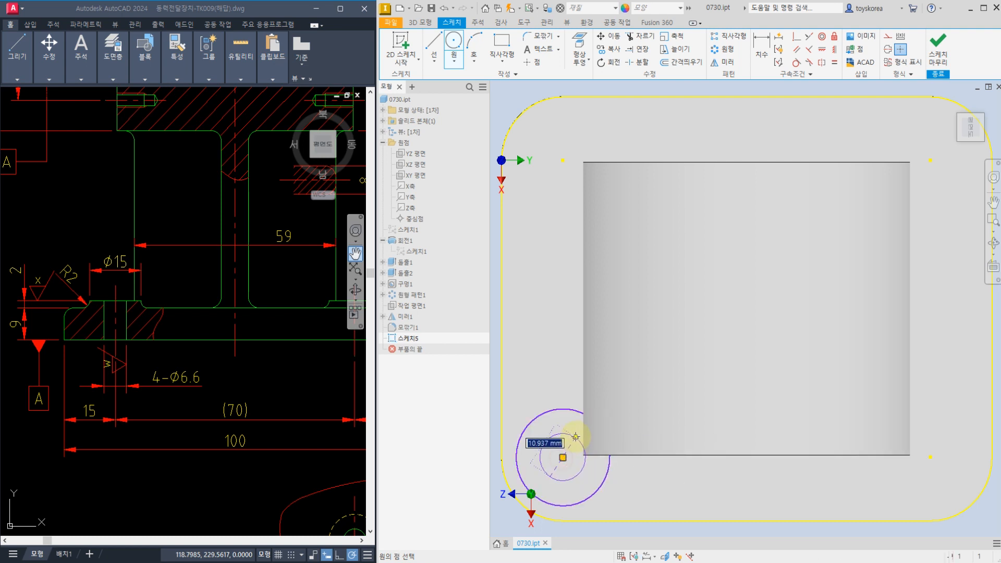
click(574, 432)
Dimension the inner circle's diameter as 6.6 mm and the outer circle's diameter as 15 mm.
key(d)
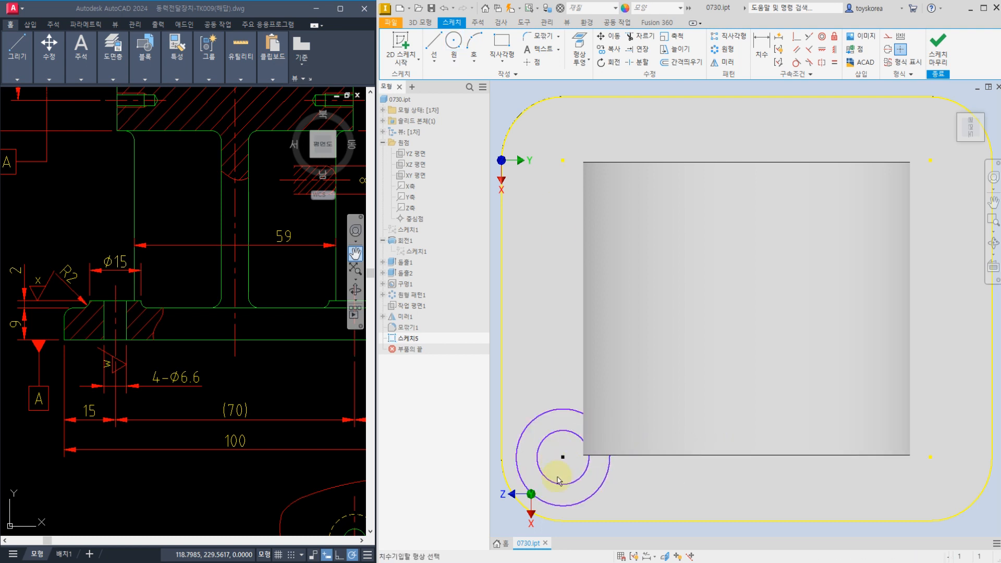
click(551, 443)
click(533, 352)
text(6.6)
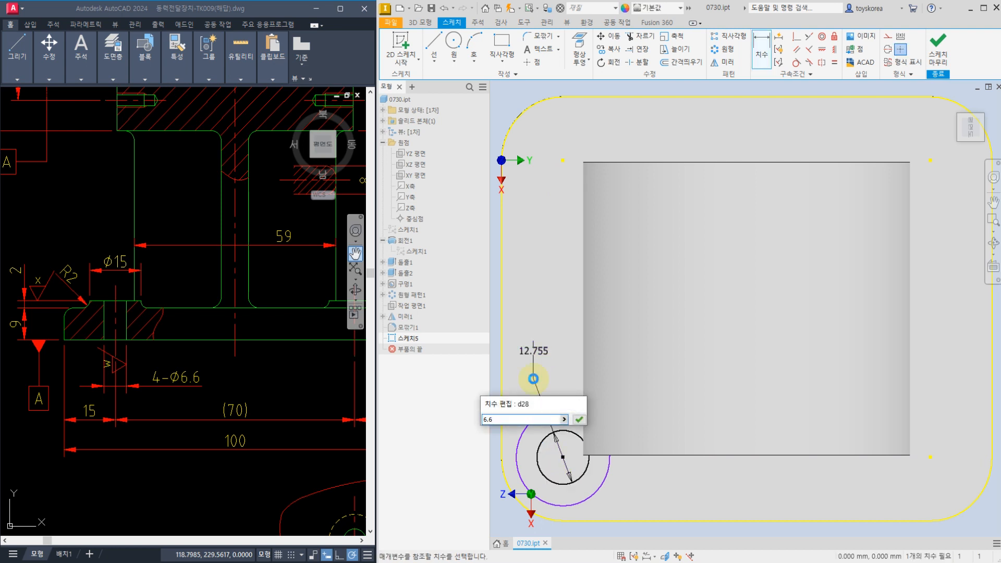
key(Return)
click(552, 443)
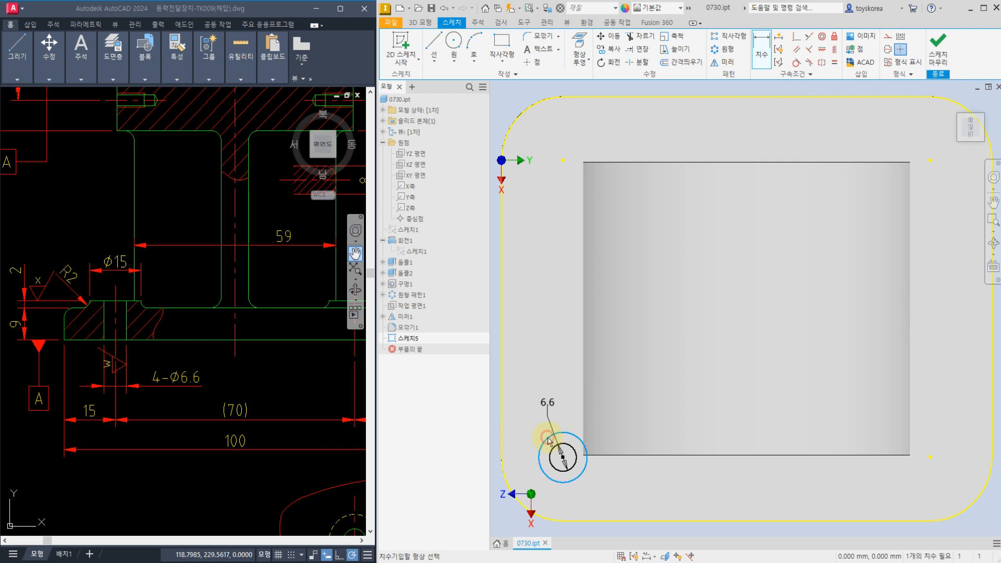
click(523, 431)
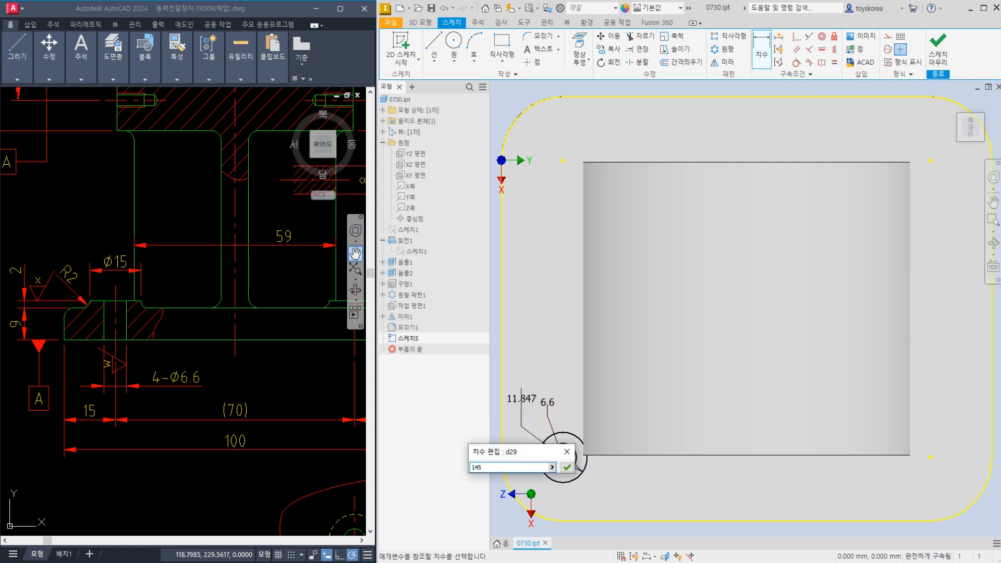
key(Return)
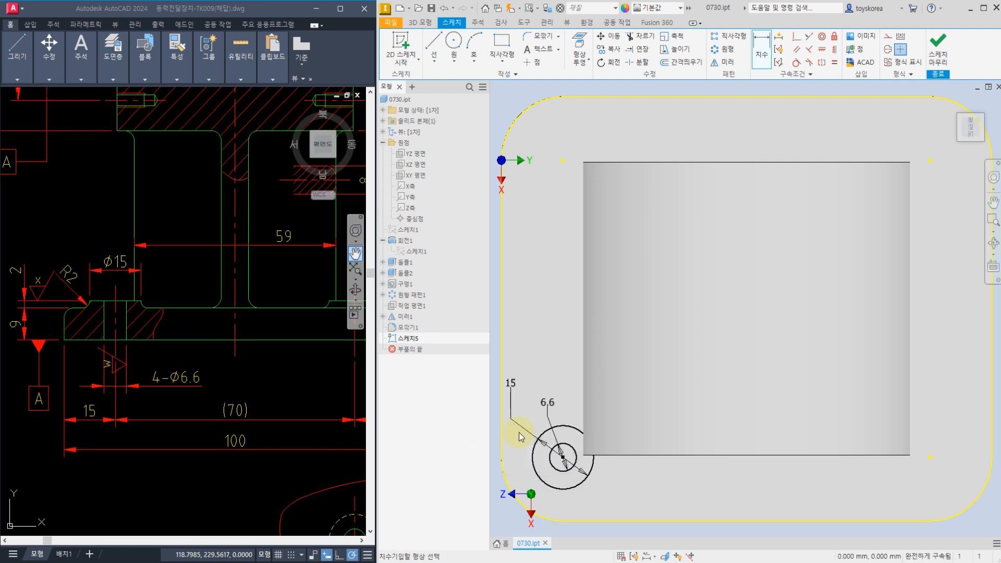
key(Escape)
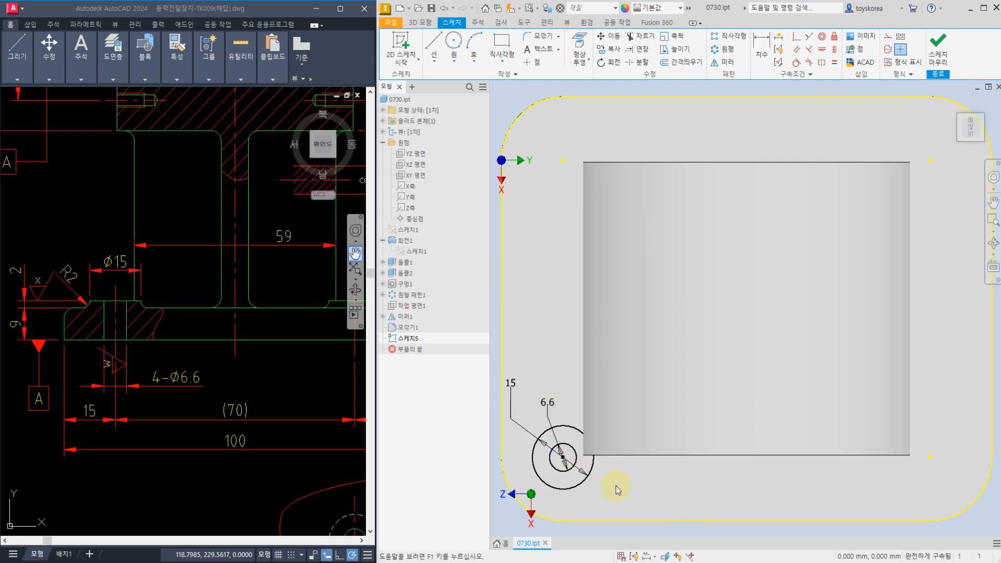
key(F6)
scroll(589, 507, down, 5)
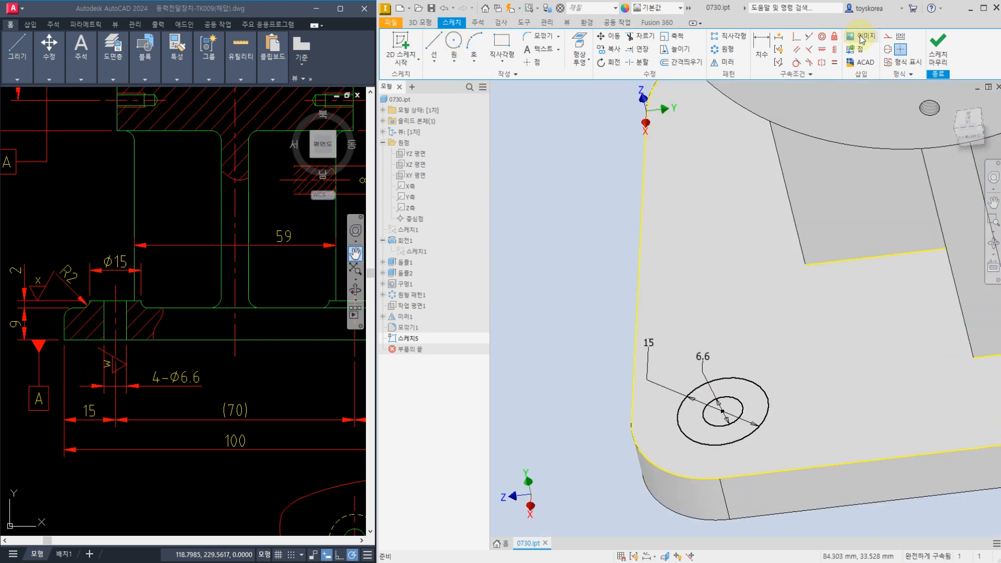
Extrude the ring between the 15 mm and 6.6 mm circles 2 mm upward from the base plate as a boss.
click(921, 53)
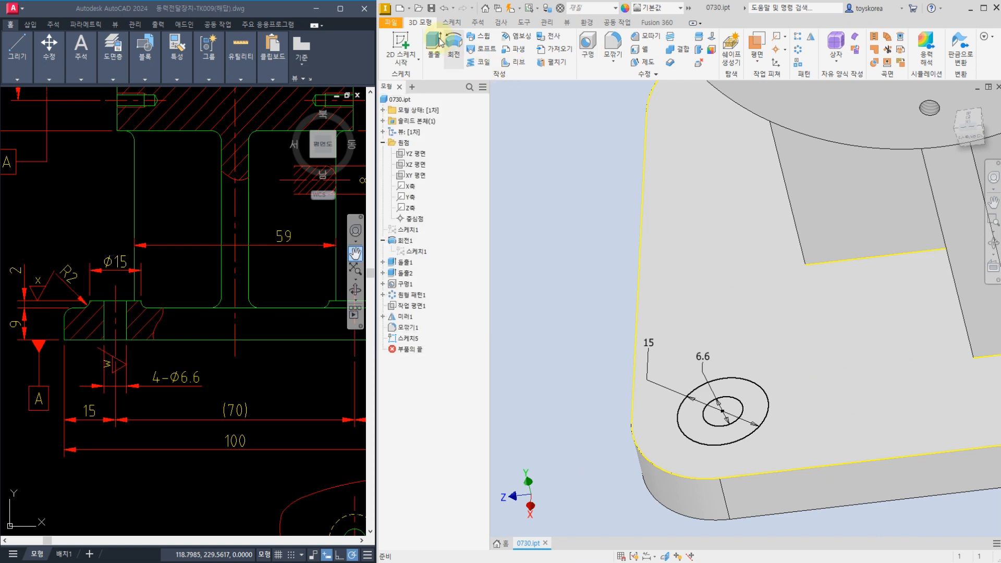
key(e)
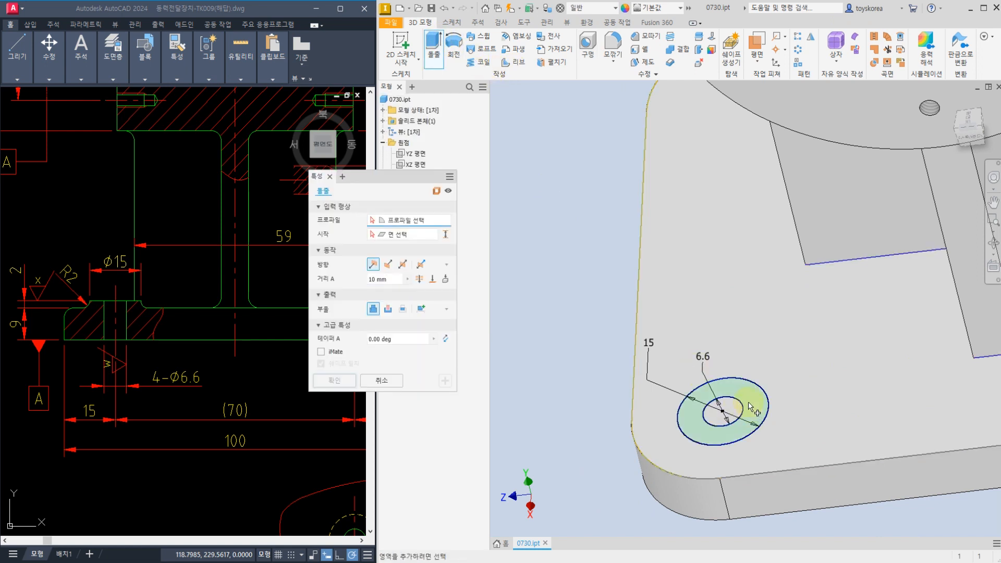
click(749, 401)
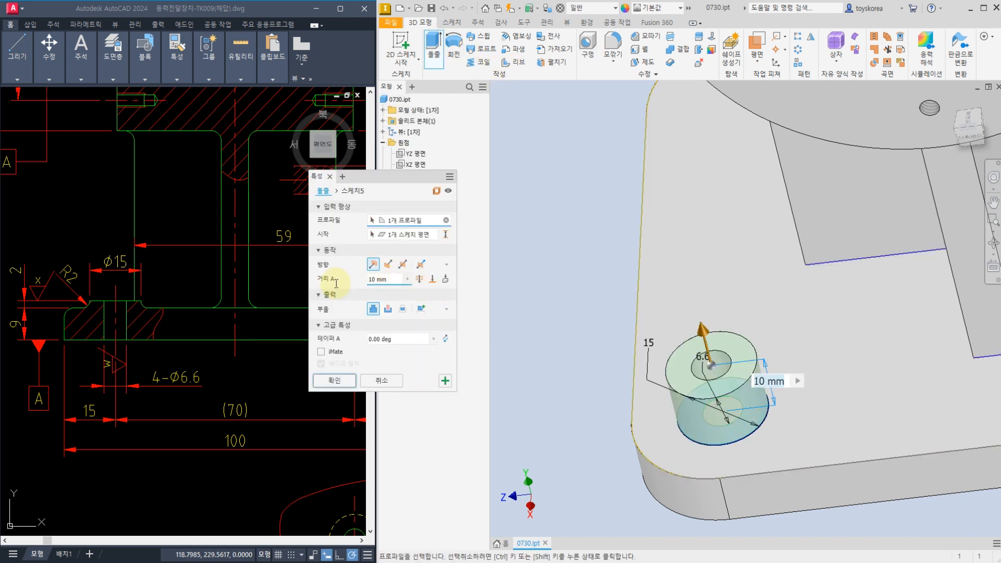
key(Return)
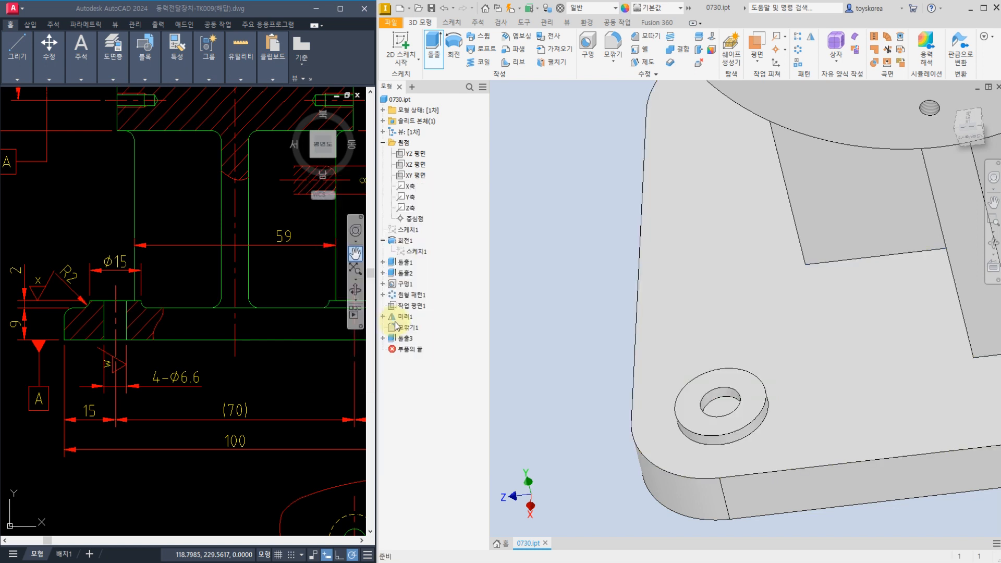
double_click(406, 338)
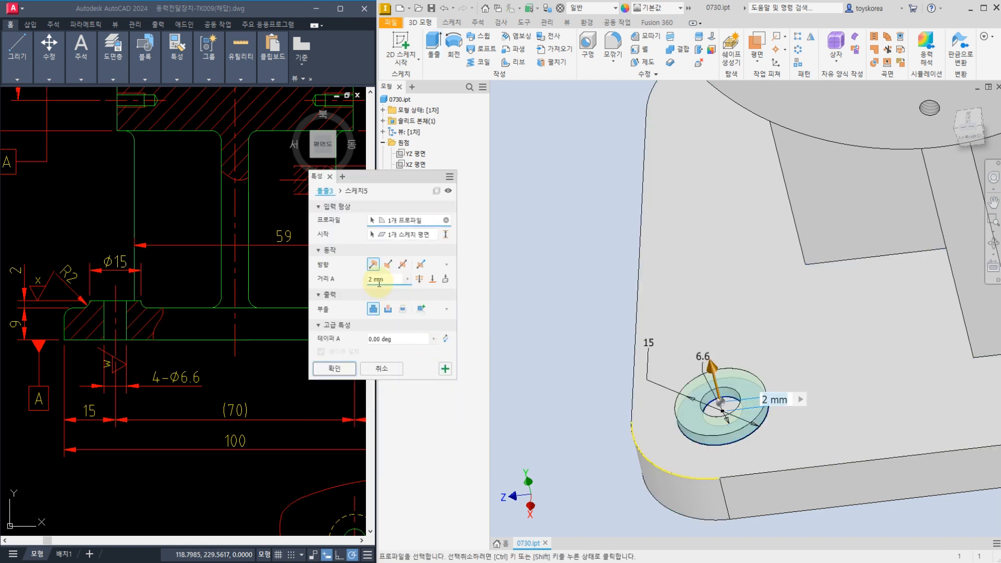
click(332, 369)
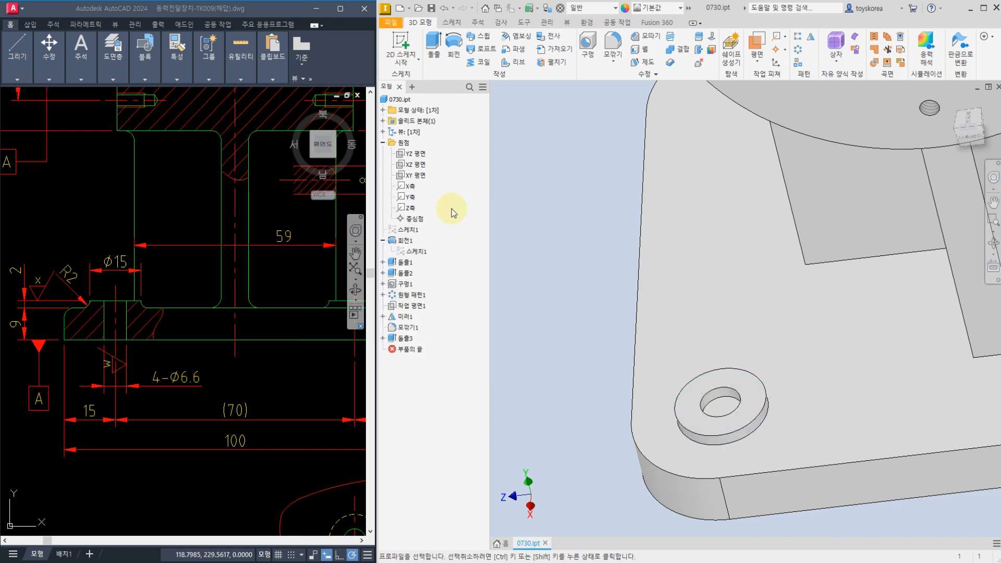
Try starting a sketch on the plate face inside the boss ring, and delete that sketch.
click(441, 55)
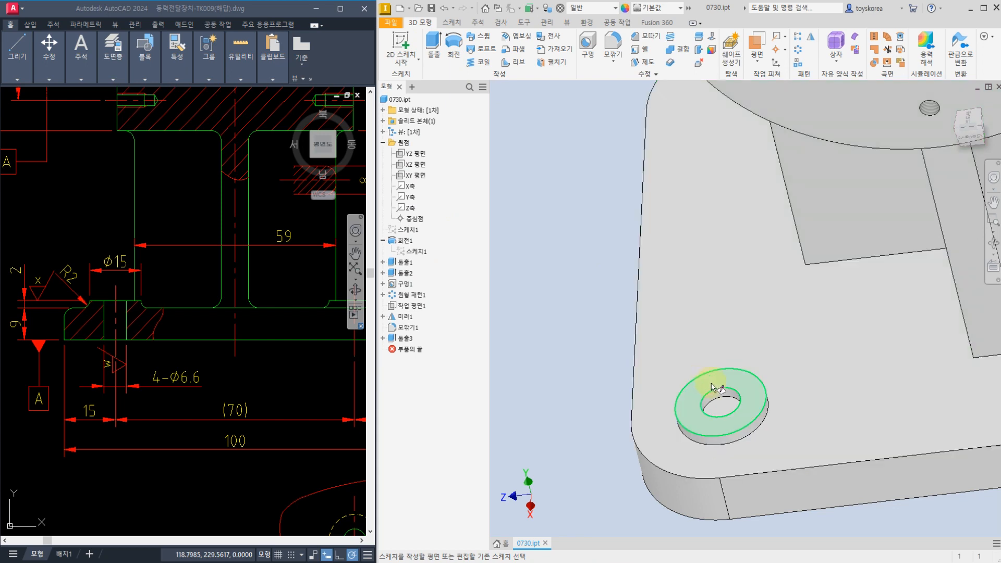
click(721, 404)
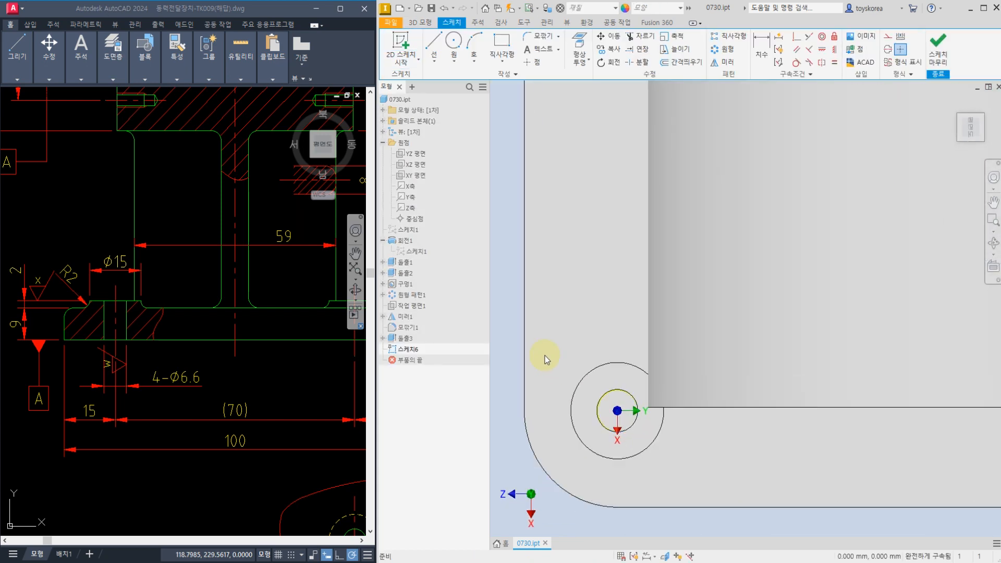
click(938, 45)
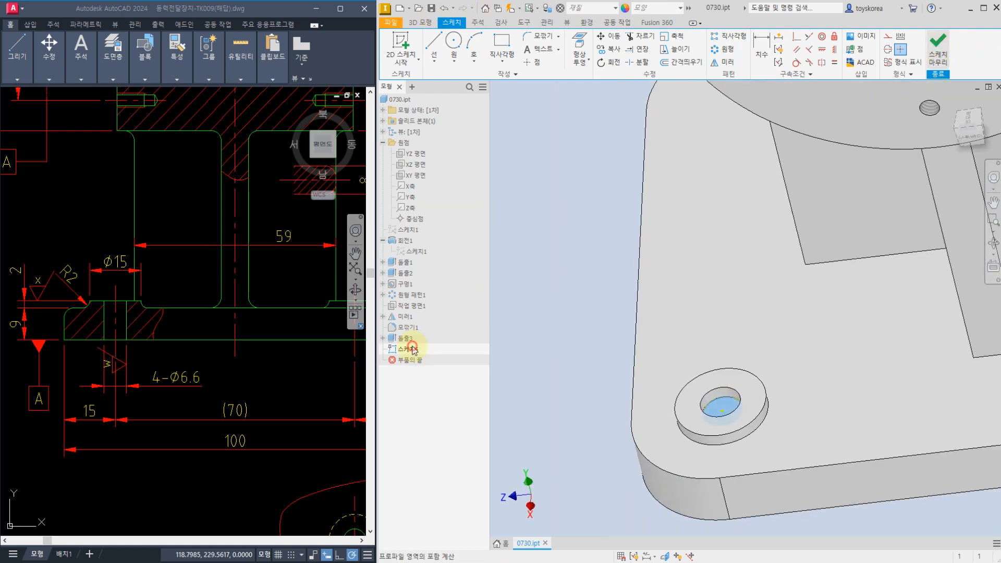
key(Escape)
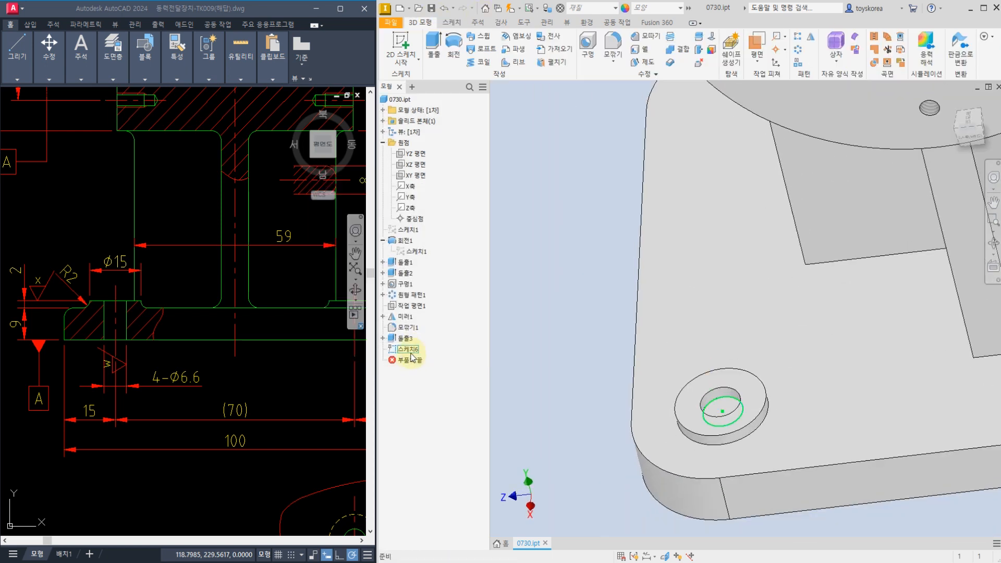
click(411, 353)
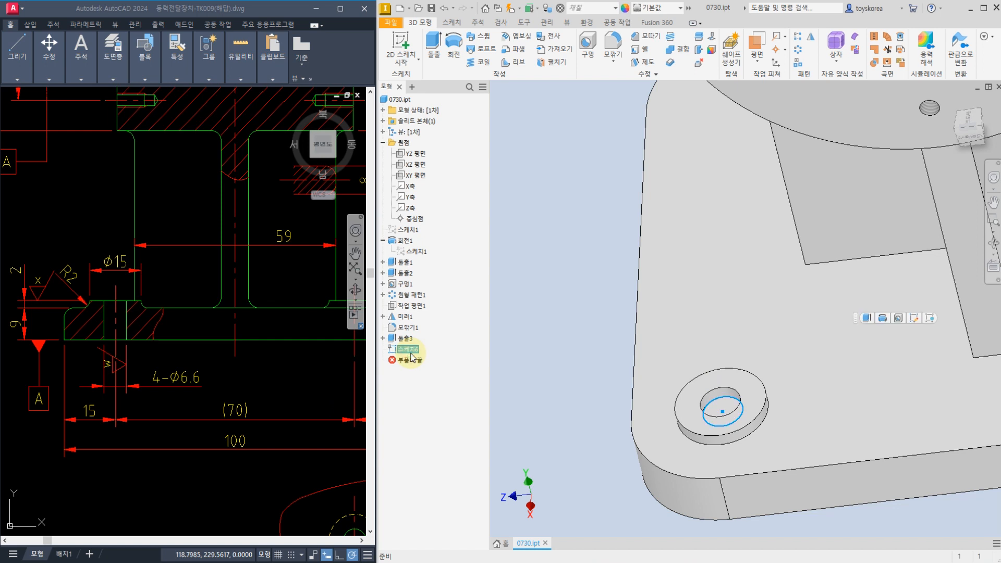
key(Delete)
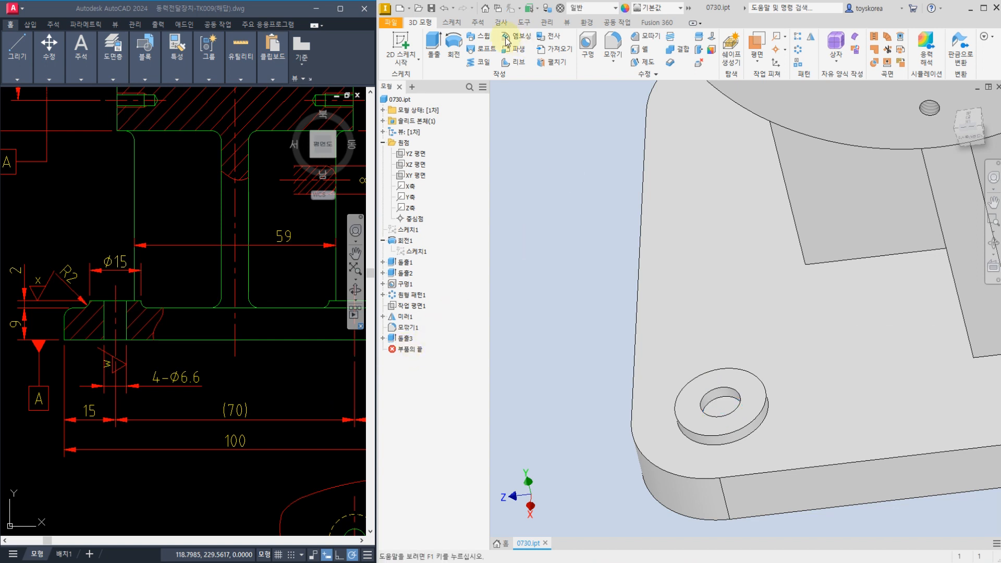
Try extruding the hole outline from a new sketch on the face inside the boss ring, cancel the extrusion and delete the sketch.
click(400, 48)
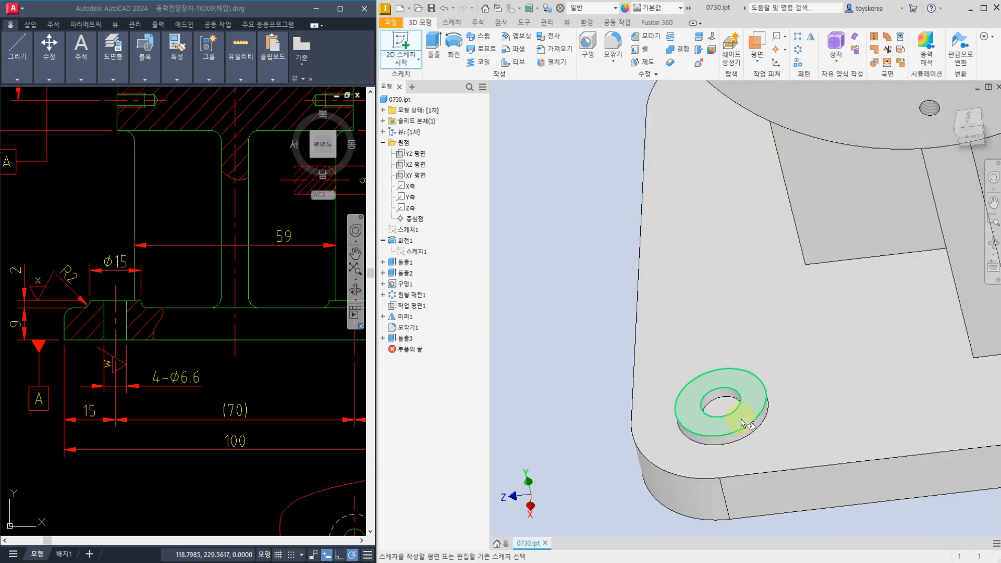
click(725, 408)
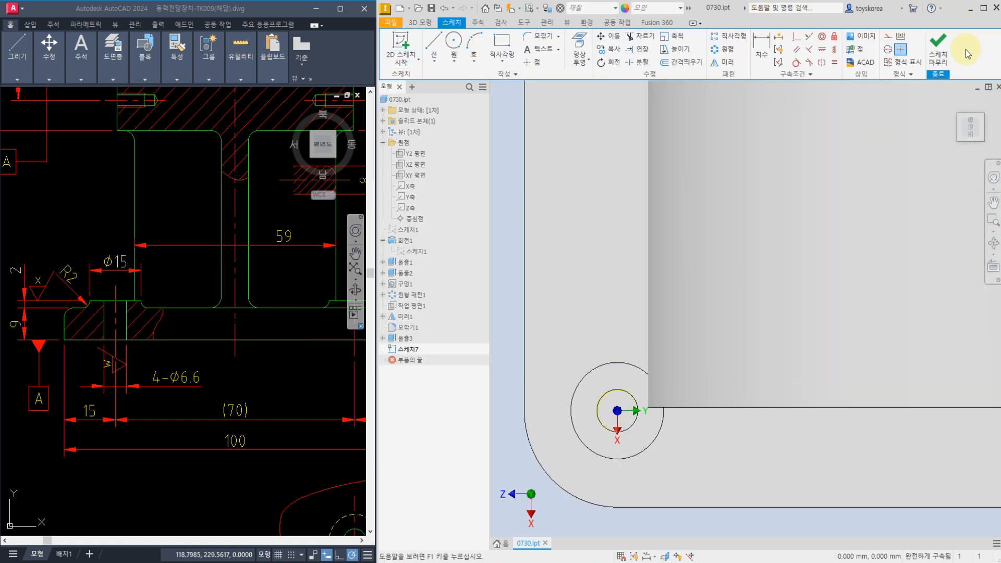
click(937, 47)
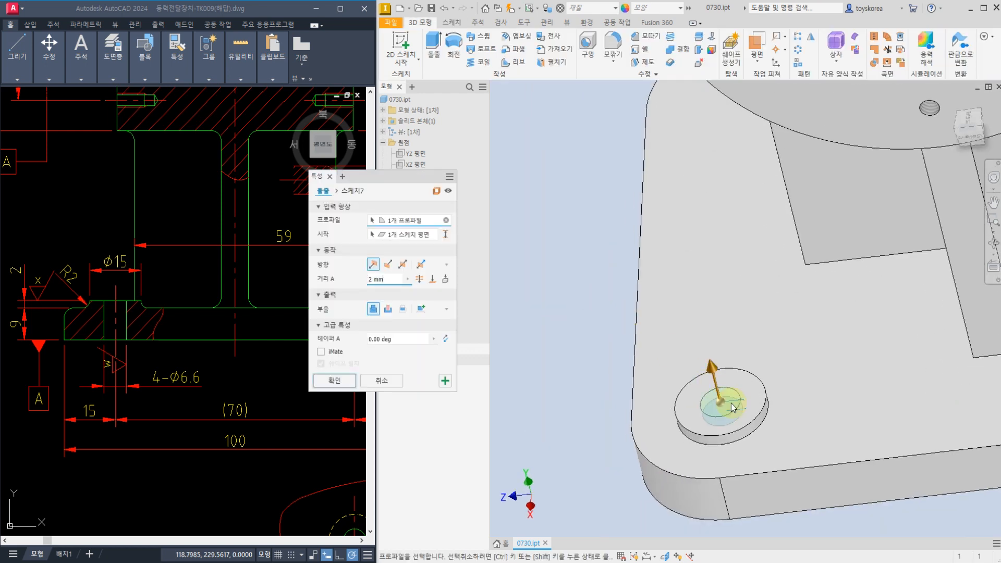
key(Escape)
shift+middle_drag(596, 351, 543, 376)
click(408, 352)
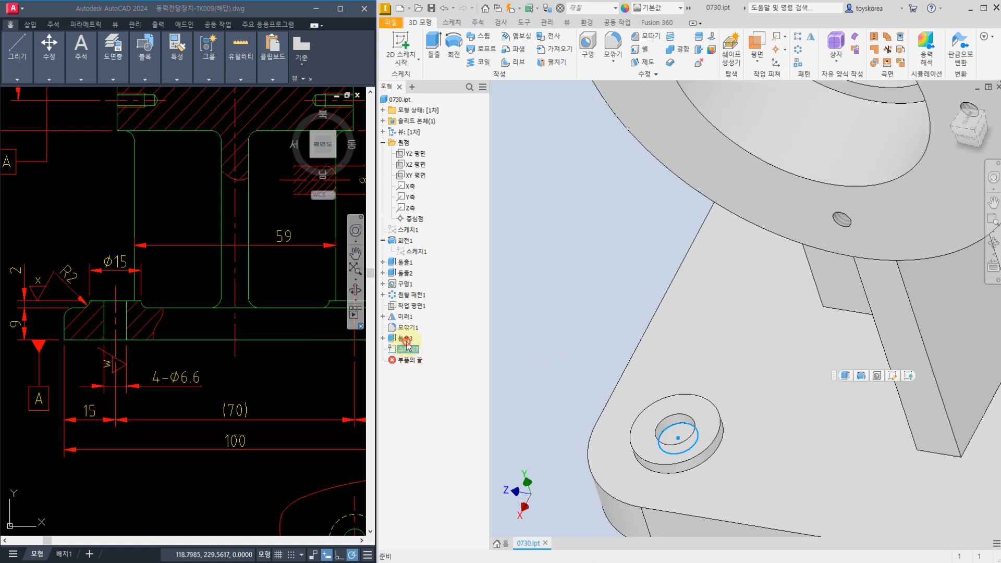
click(391, 339)
click(384, 339)
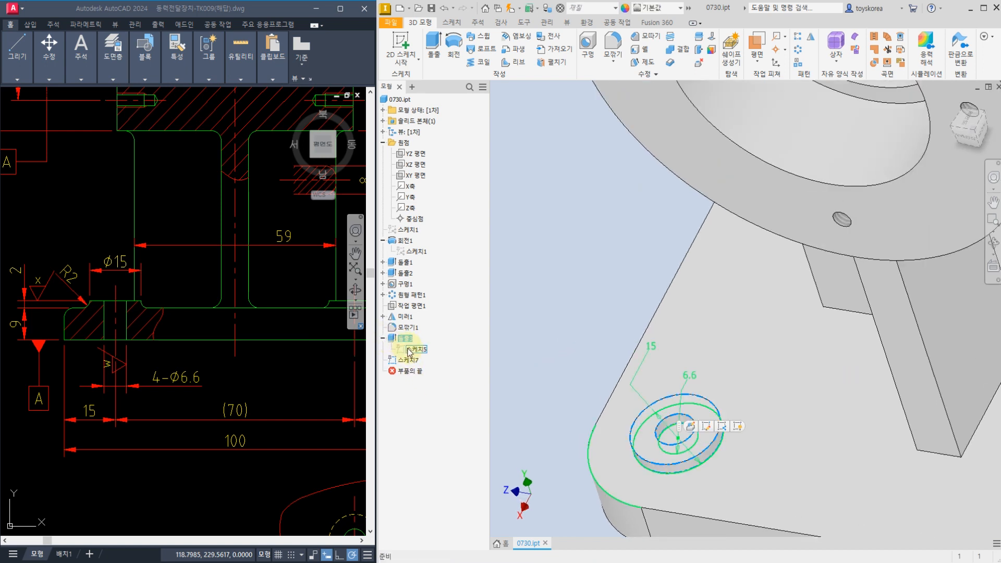
click(408, 349)
click(408, 360)
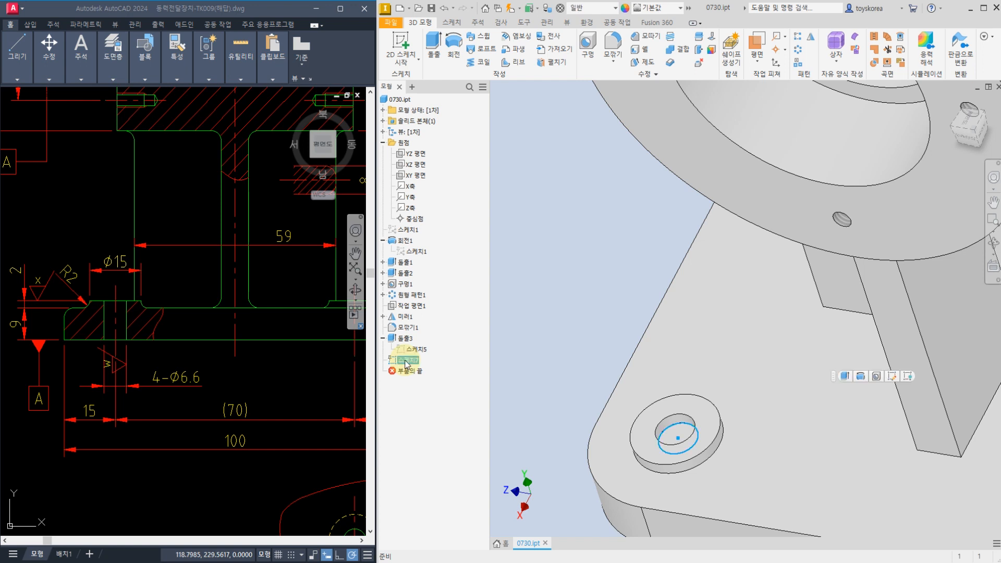
key(Escape)
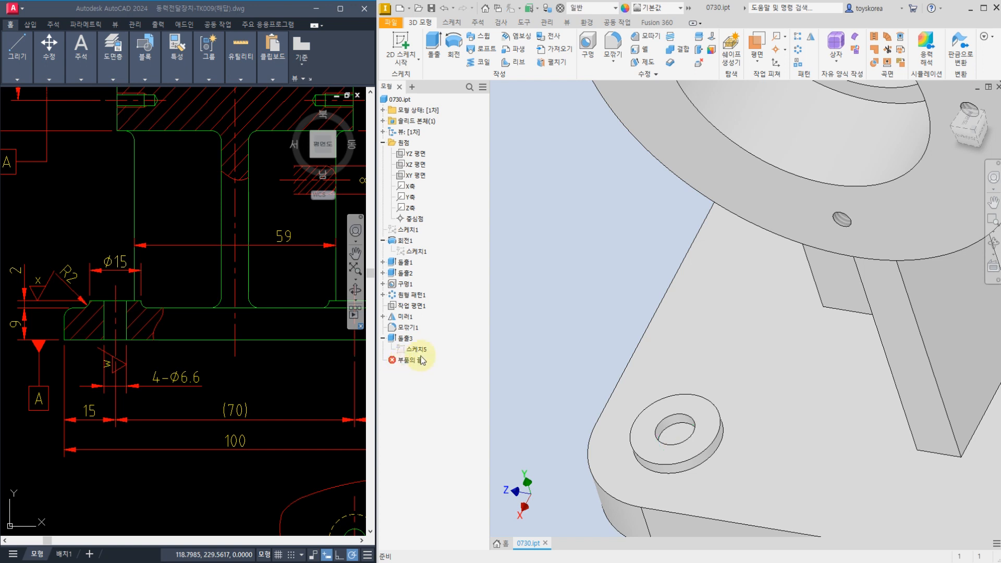
Share the boss extrusion's sketch so that its concentric circles can be reused.
click(416, 352)
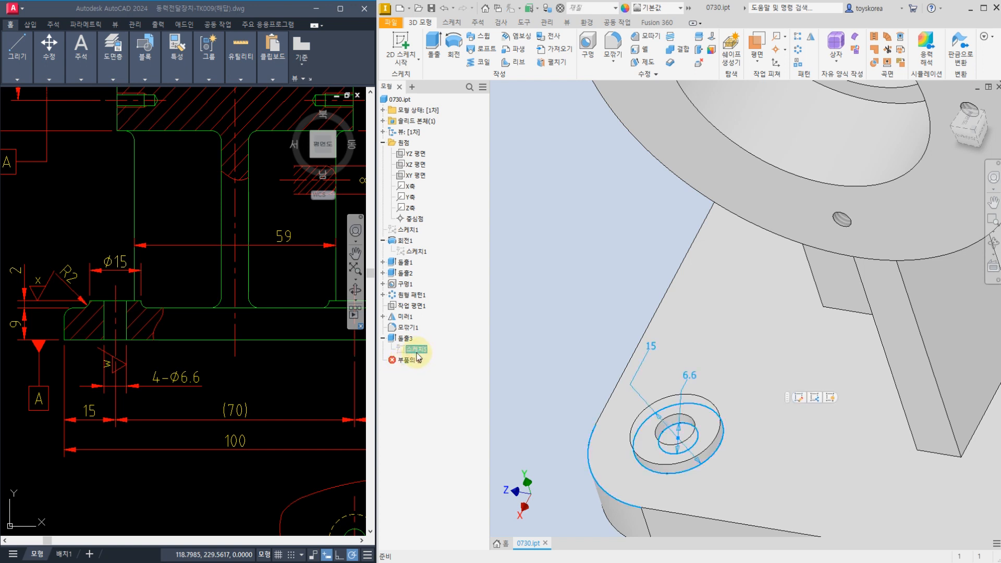
right_click(416, 353)
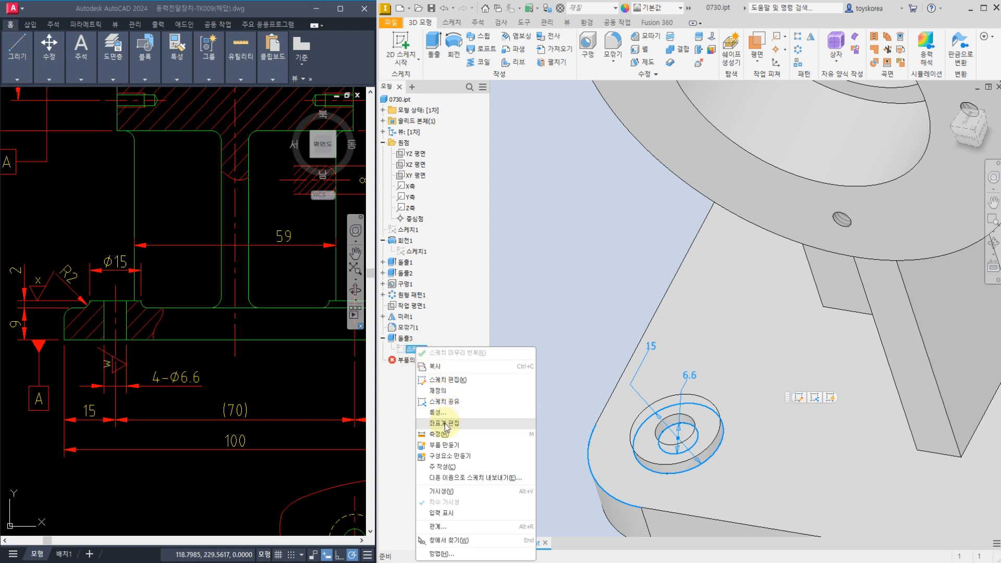
click(453, 401)
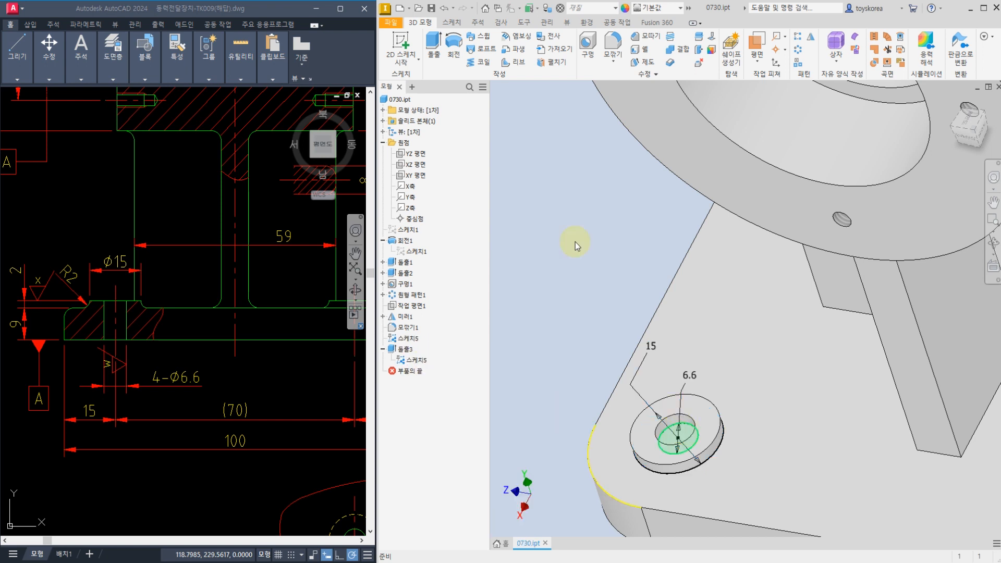
Cut the 6.6 mm circle through the boss and base plate with a symmetric 20 mm extrusion.
click(434, 37)
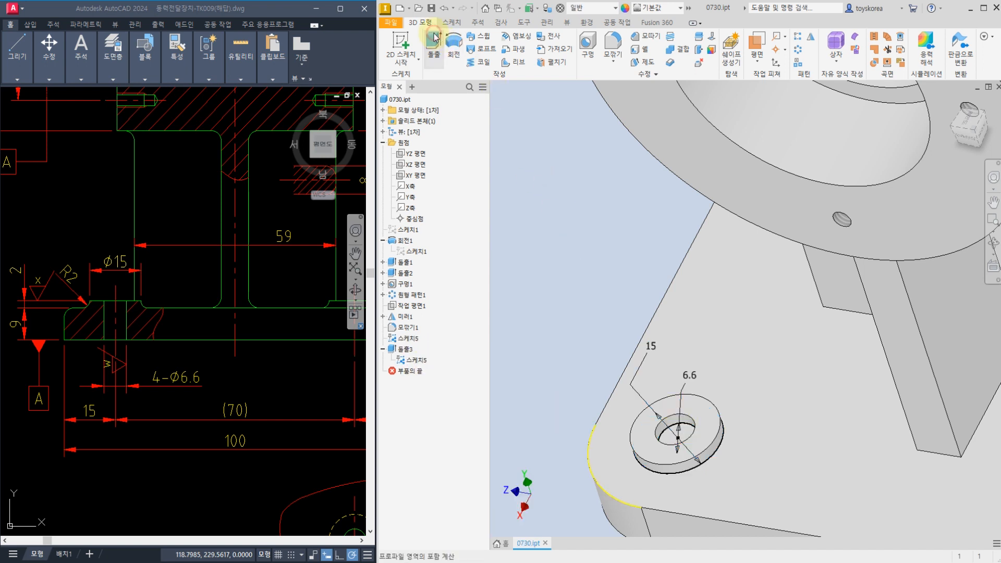
click(673, 425)
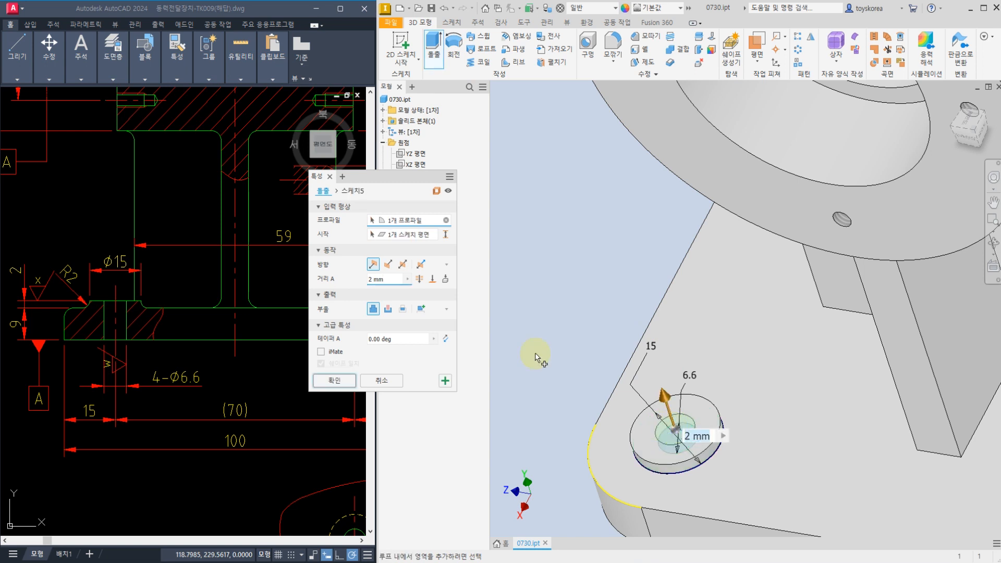
click(403, 264)
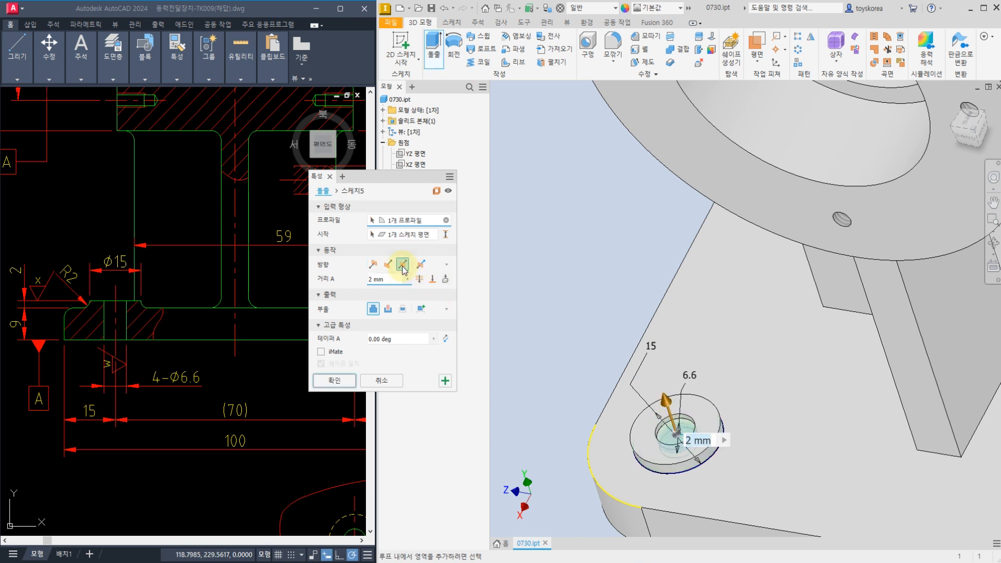
click(388, 309)
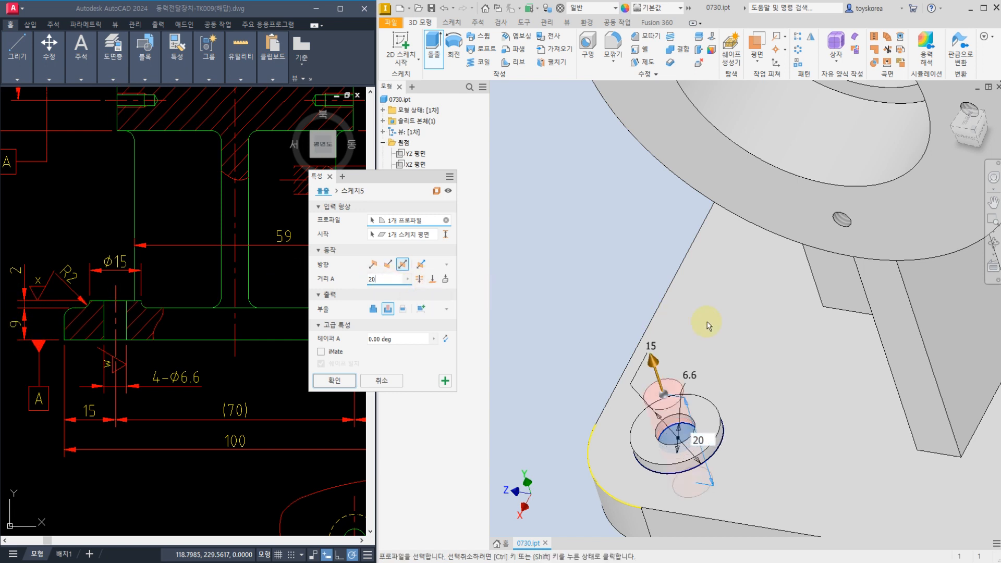
shift+middle_drag(705, 351, 620, 109)
scroll(623, 125, up, 5)
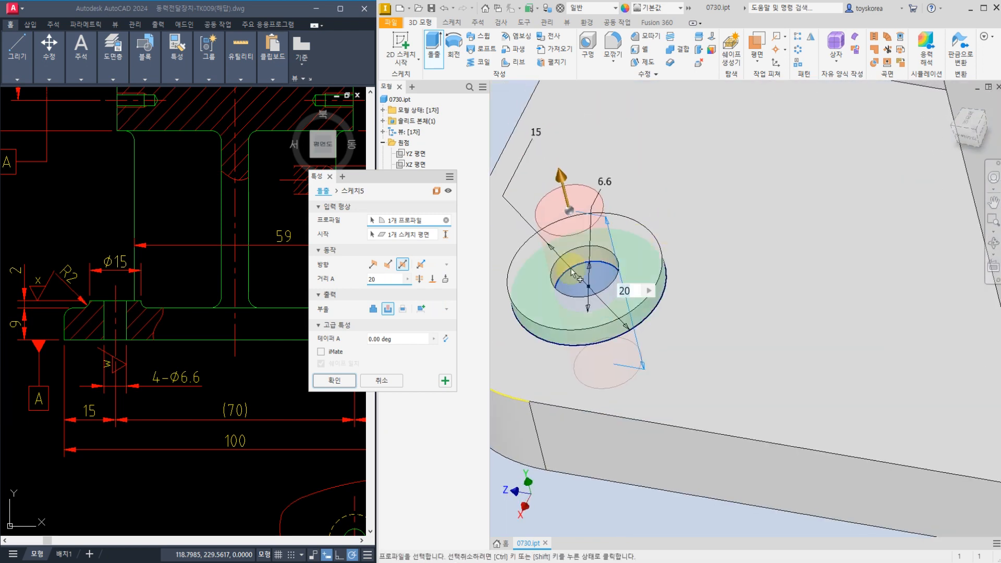
click(335, 380)
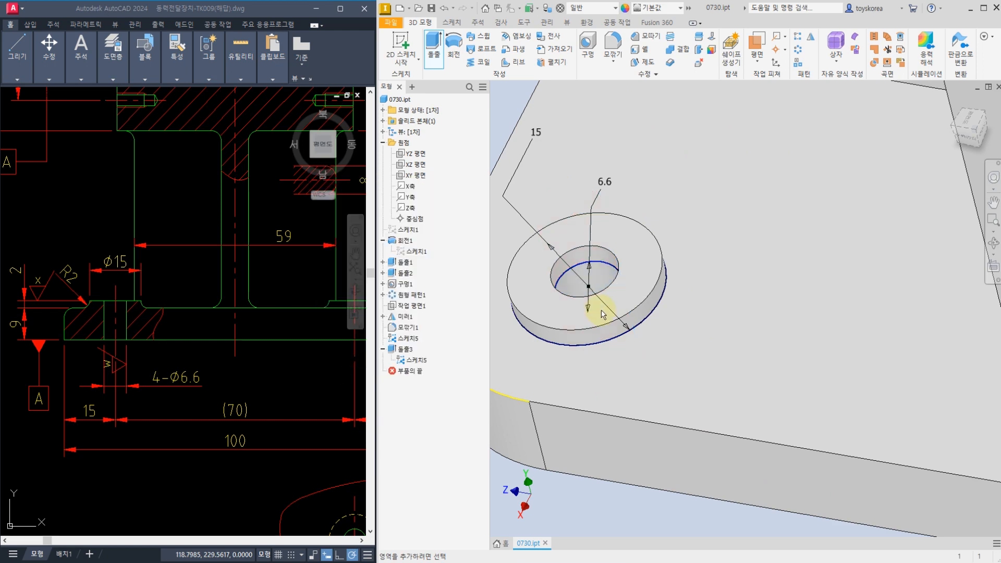
Examine the AutoCAD drawing for the fillet at the boss's foot and the corner hole layout, comparing them with the model's base plate.
scroll(586, 301, down, 5)
scroll(673, 281, up, 3)
mouse_move(679, 290)
shift+middle_down()
mouse_move(672, 326)
mouse_move(659, 276)
mouse_move(672, 280)
shift+middle_up()
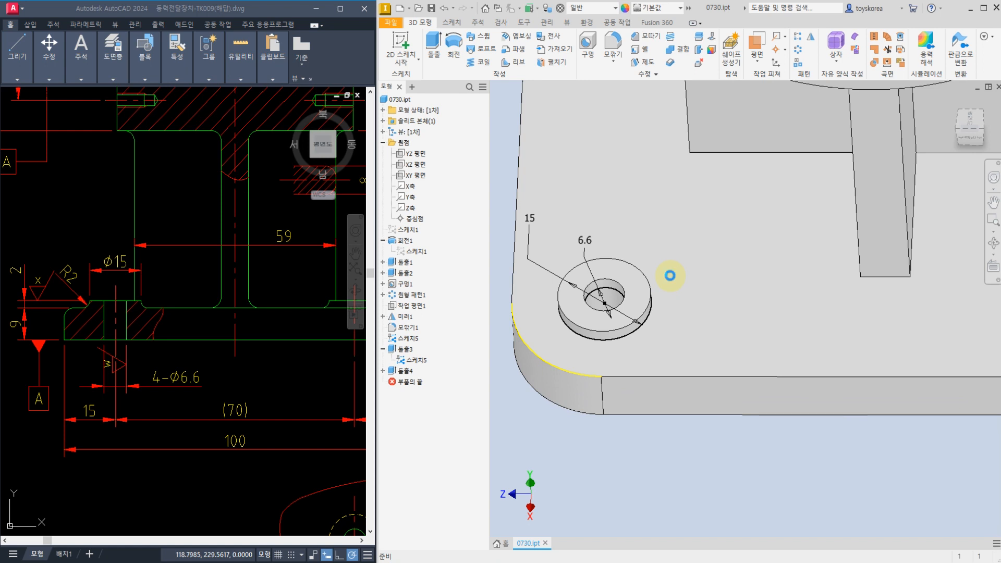
click(250, 348)
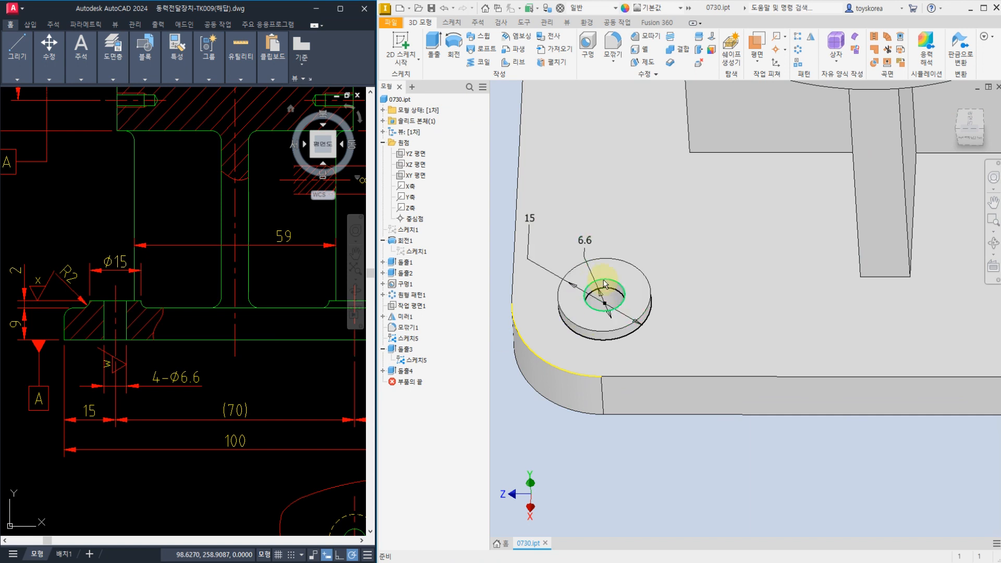
scroll(582, 322, down, 5)
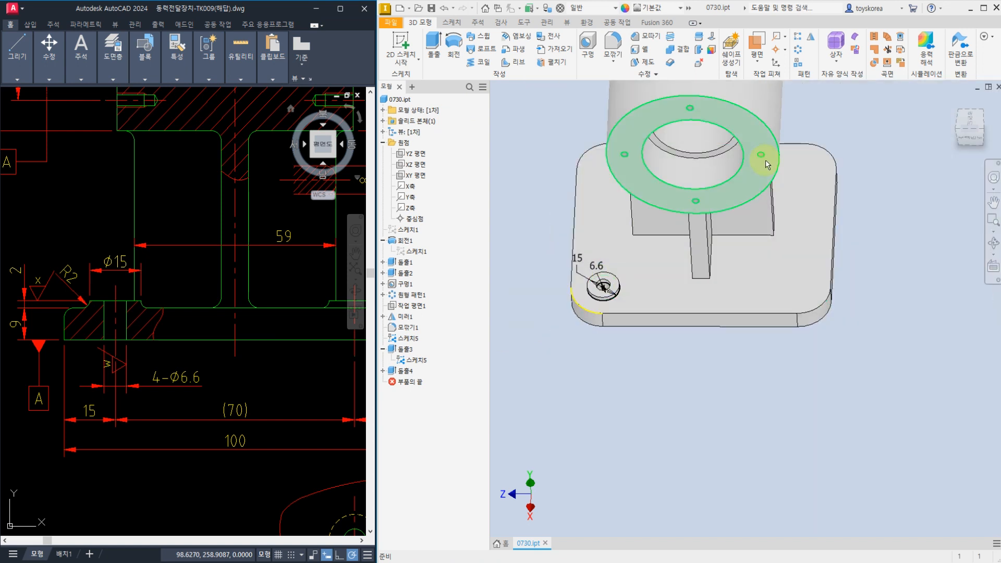
shift+middle_drag(623, 295, 720, 324)
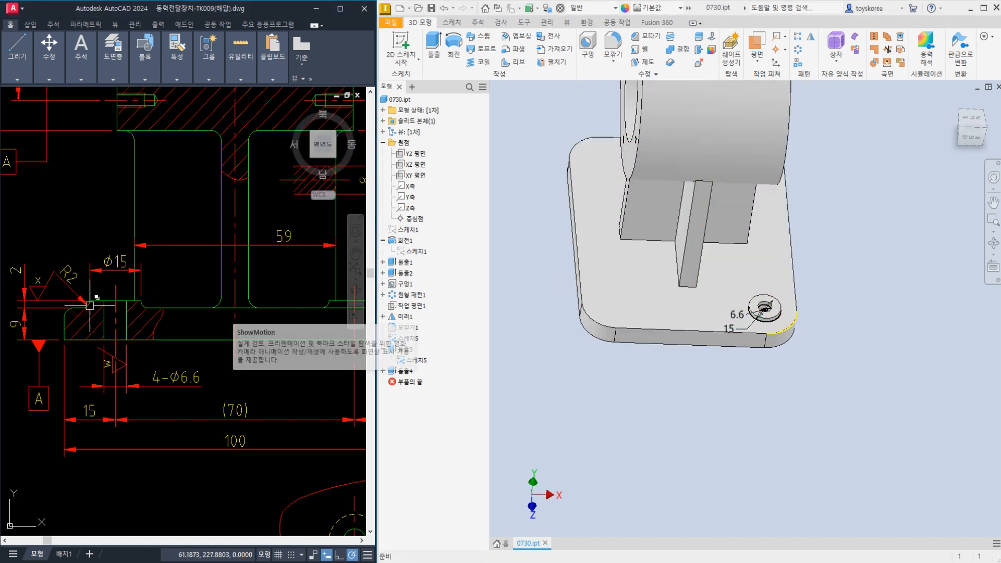
scroll(63, 328, down, 2)
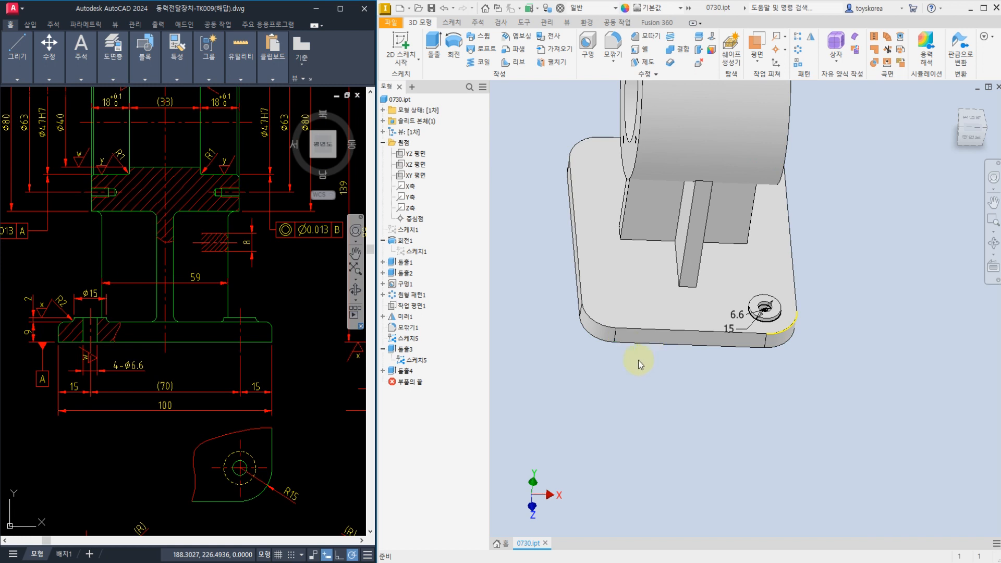
mouse_move(715, 353)
shift+middle_down()
mouse_move(667, 343)
mouse_move(717, 347)
shift+middle_up()
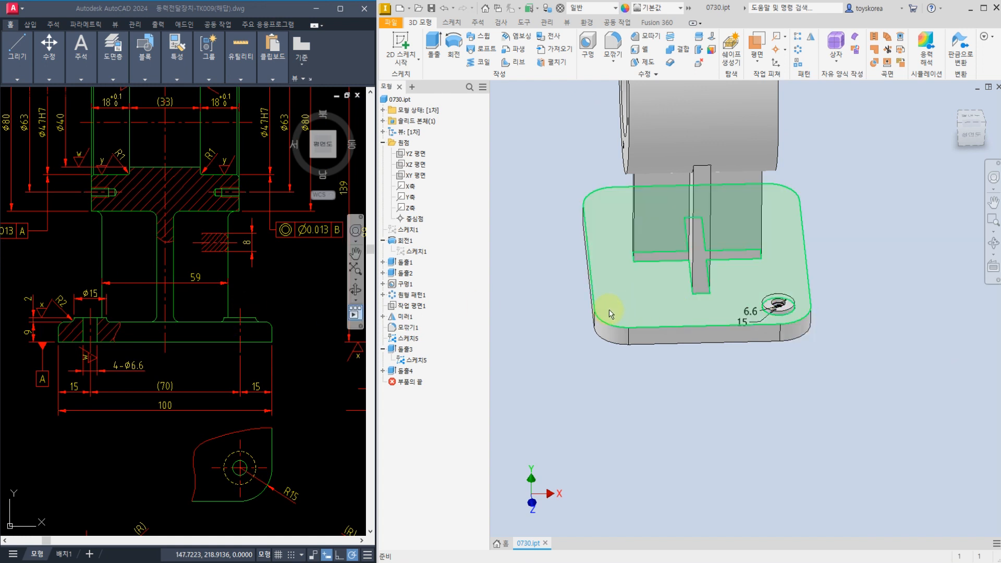
scroll(777, 307, down, 3)
click(821, 327)
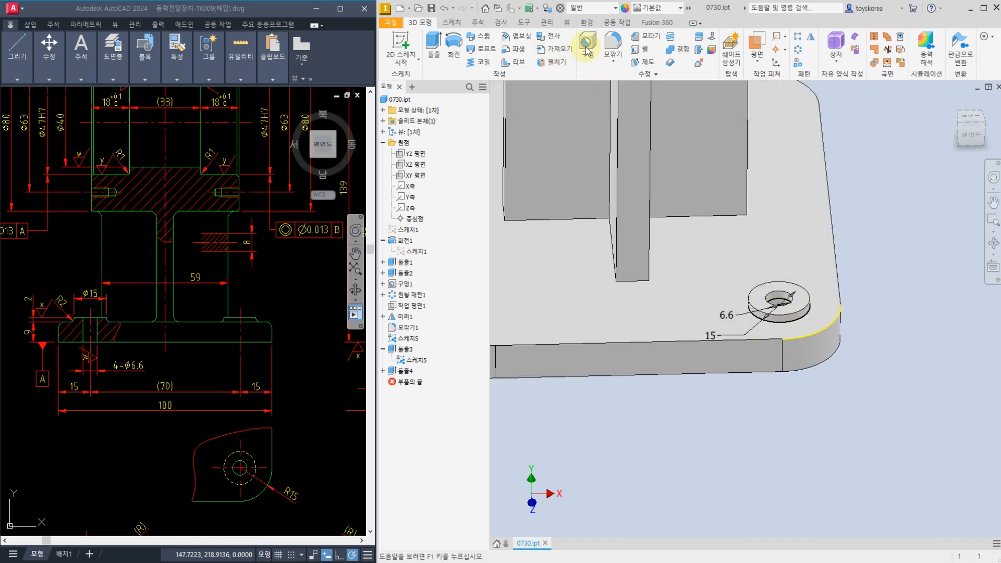
Fillet the circular edge at the foot of the corner boss with a 2 mm radius.
click(613, 44)
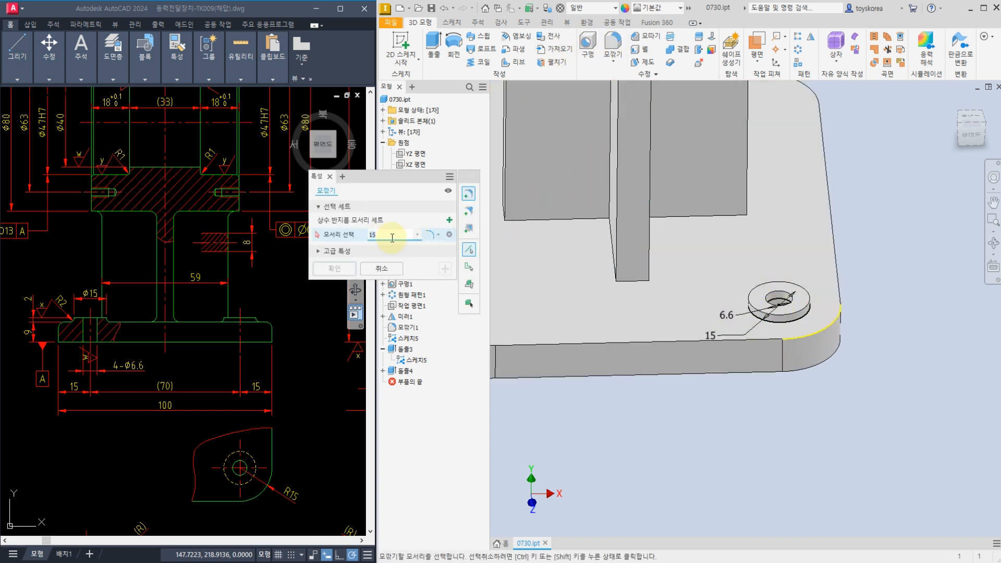
text(2)
click(792, 318)
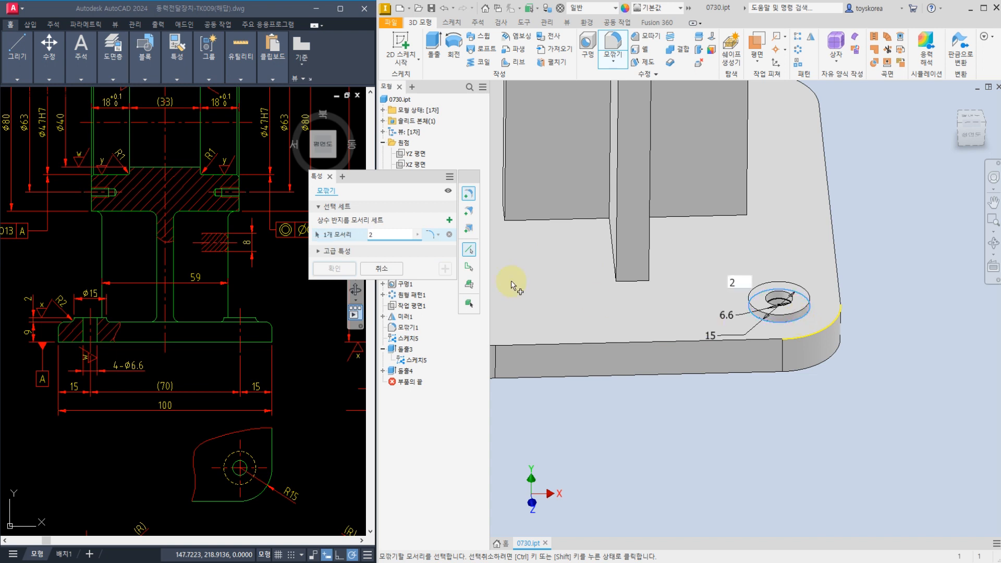
click(348, 273)
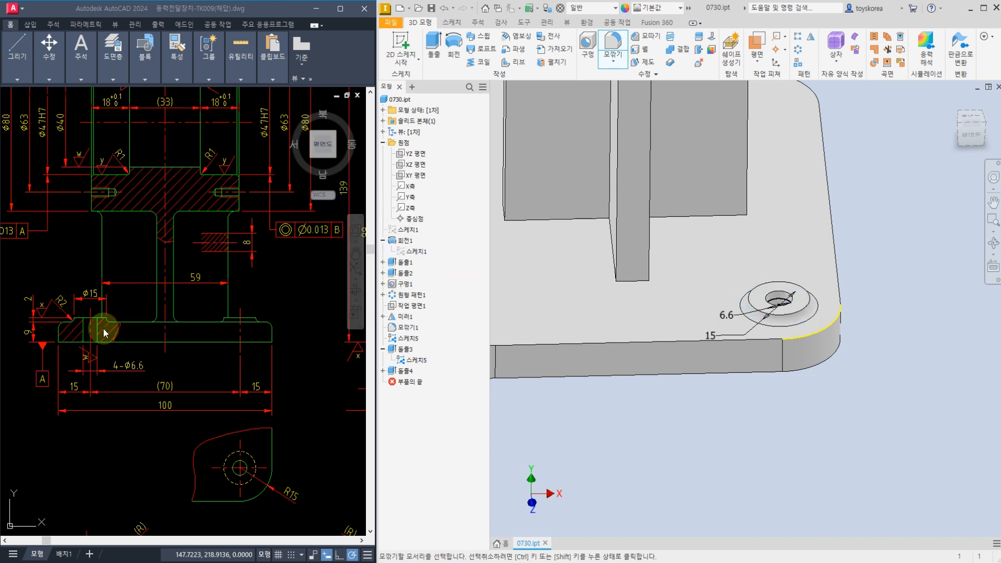
Examine the drawing's boss section and hole spacing, comparing them with the model's base plate.
scroll(78, 328, up, 4)
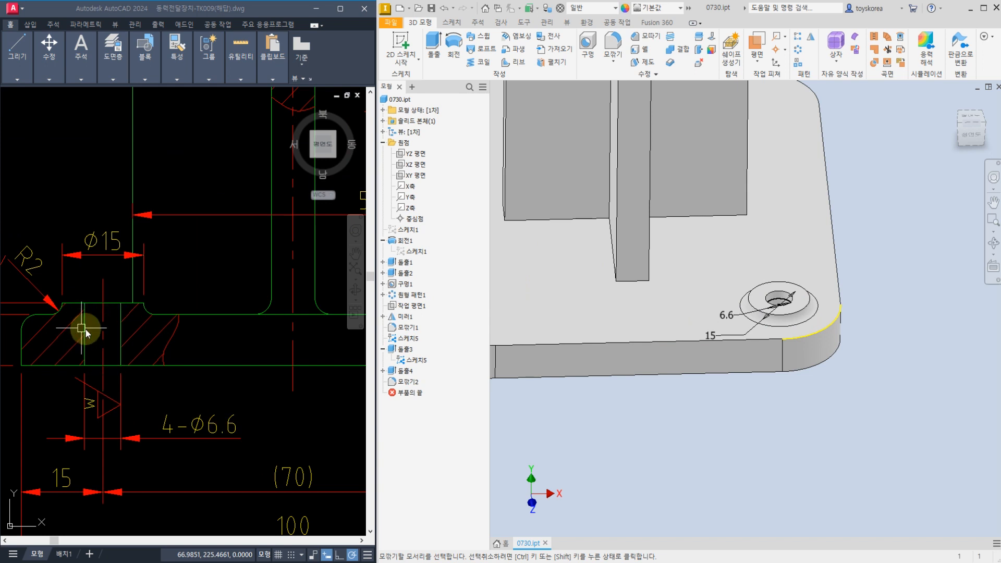
scroll(81, 327, down, 2)
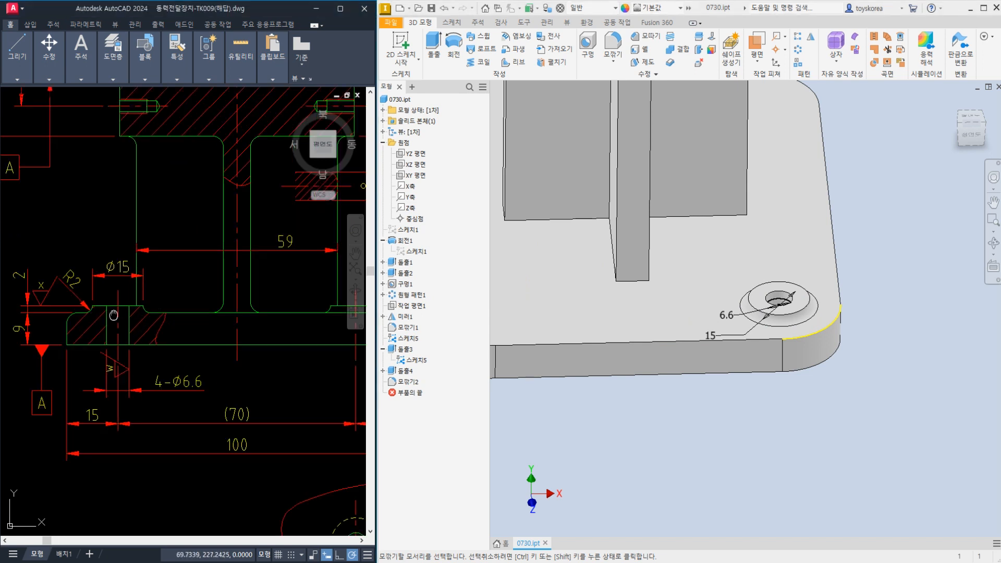
middle_drag(113, 313, 143, 305)
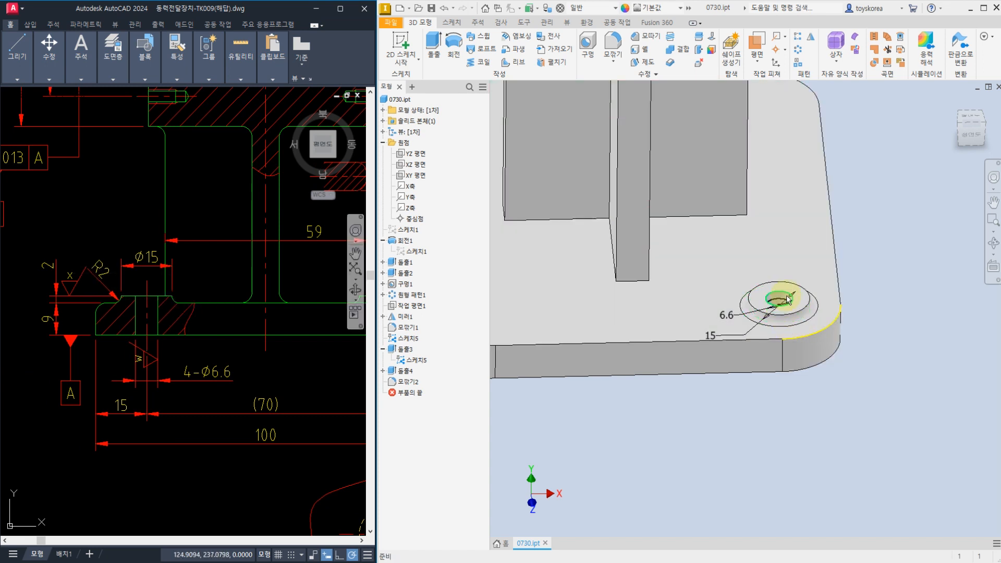
scroll(790, 301, down, 3)
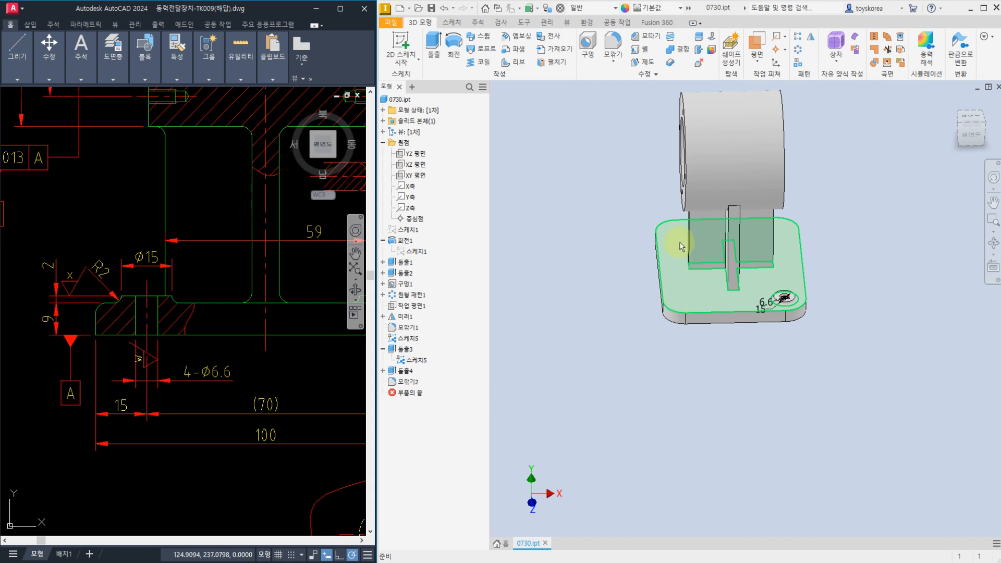
click(786, 241)
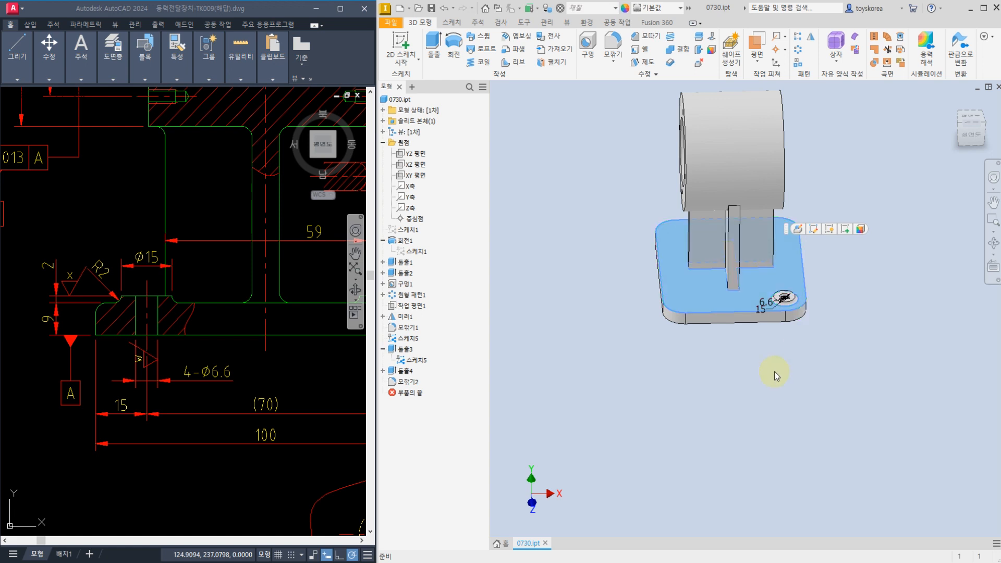
scroll(774, 371, up, 2)
scroll(752, 299, up, 1)
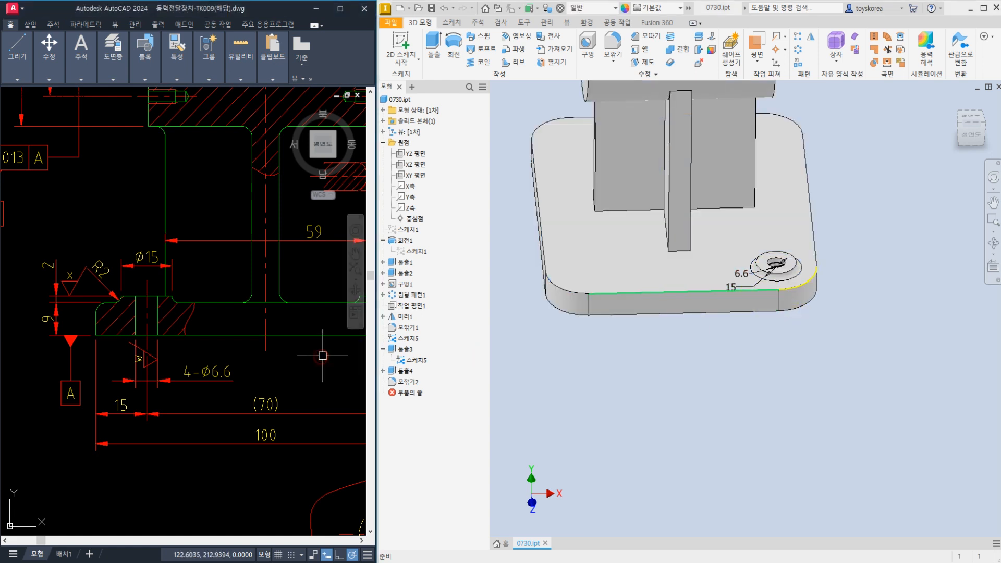
scroll(292, 356, down, 1)
scroll(253, 323, down, 1)
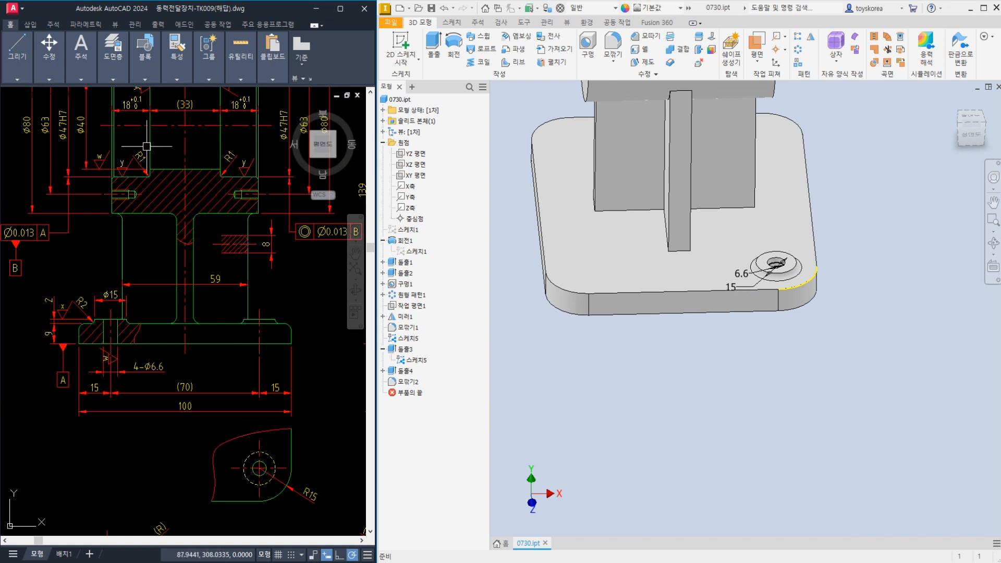
Pattern the boss, hole and fillet in a rectangular pattern along the base plate's short edge, with 2 instances spaced 70 mm.
click(798, 43)
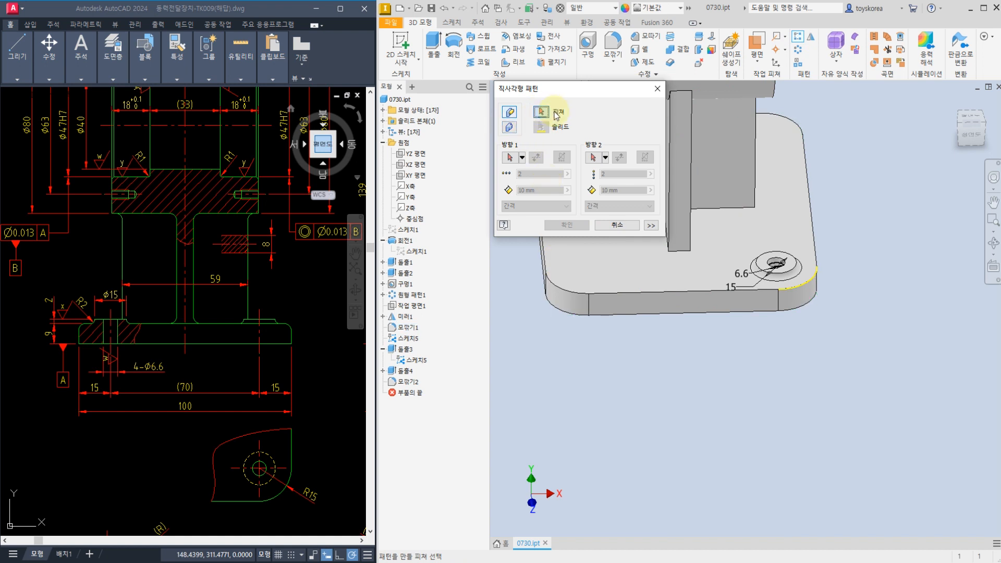
click(406, 349)
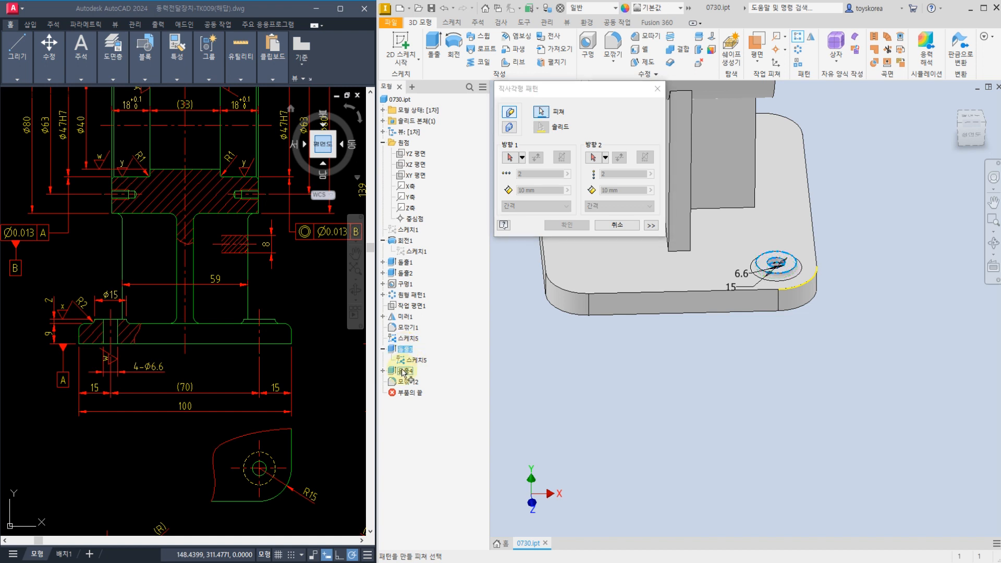
click(409, 383)
click(510, 157)
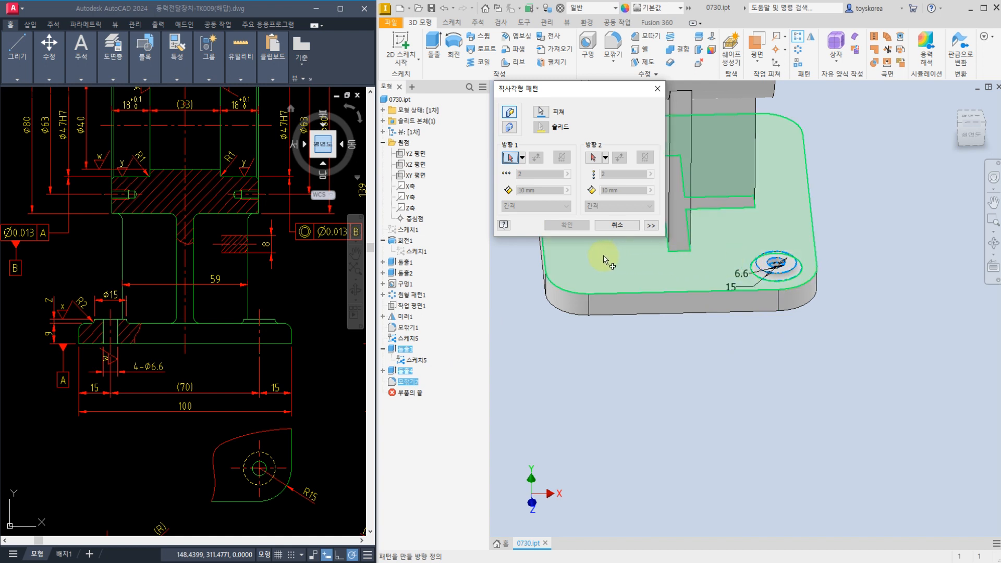
click(620, 295)
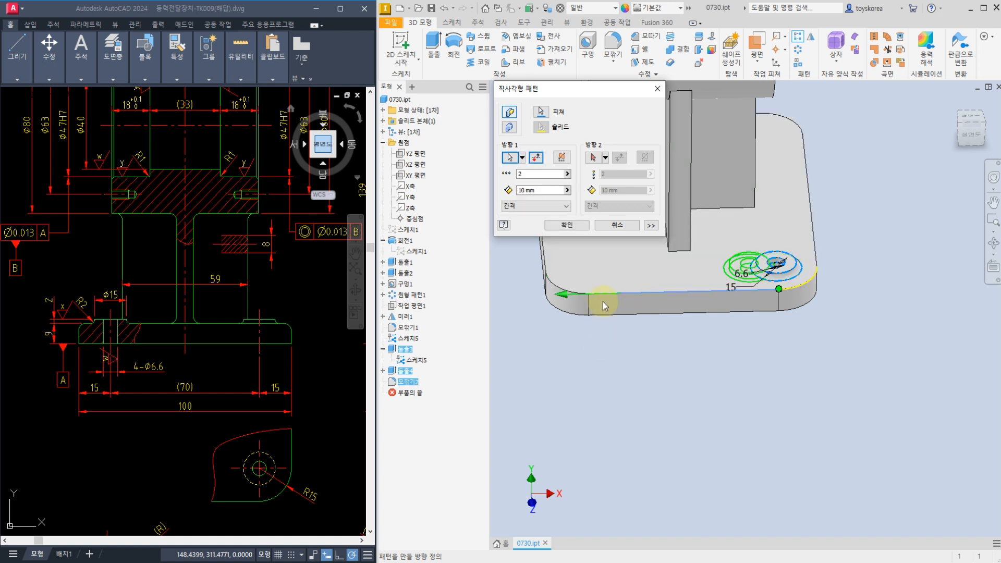
click(537, 157)
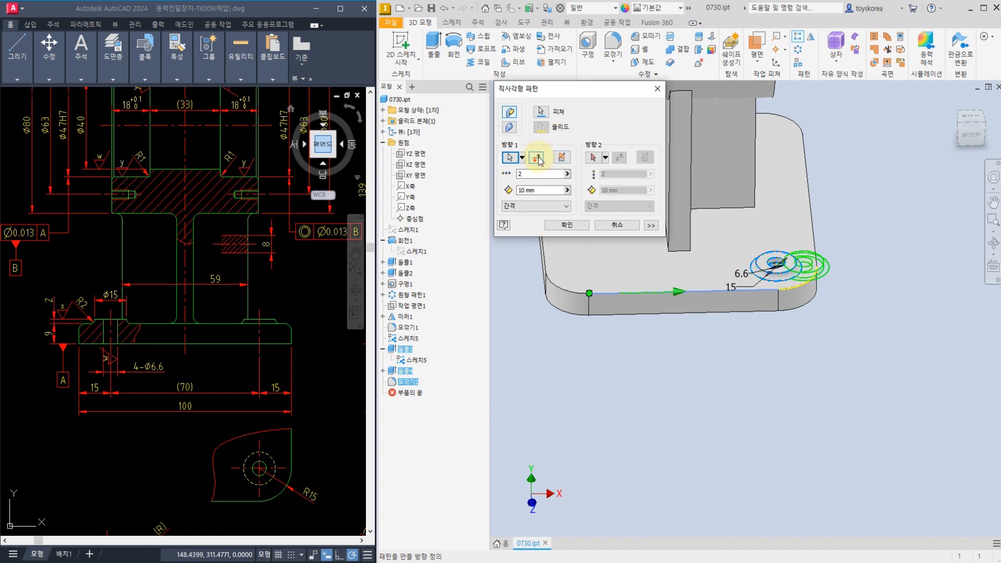
click(537, 158)
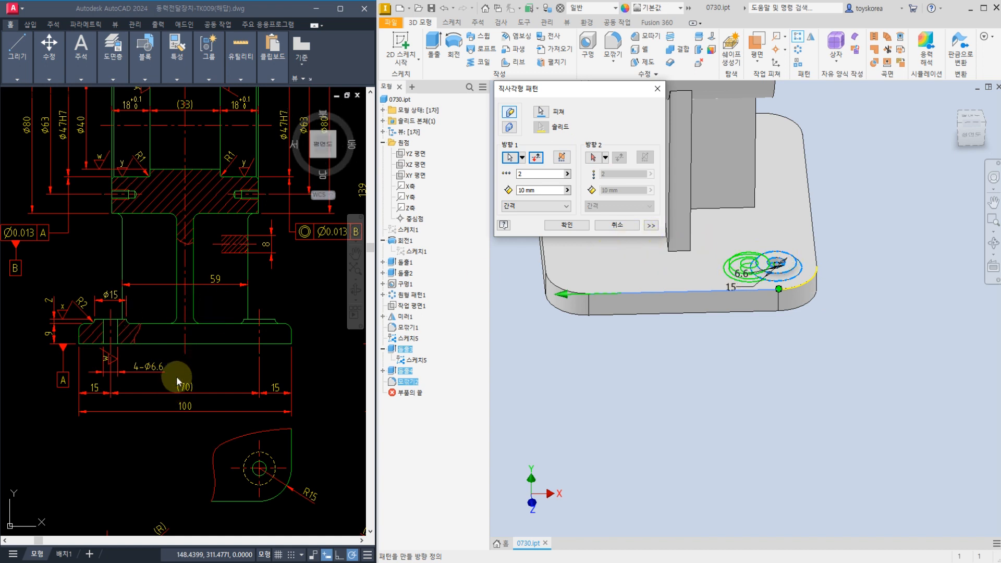
click(535, 190)
text(70)
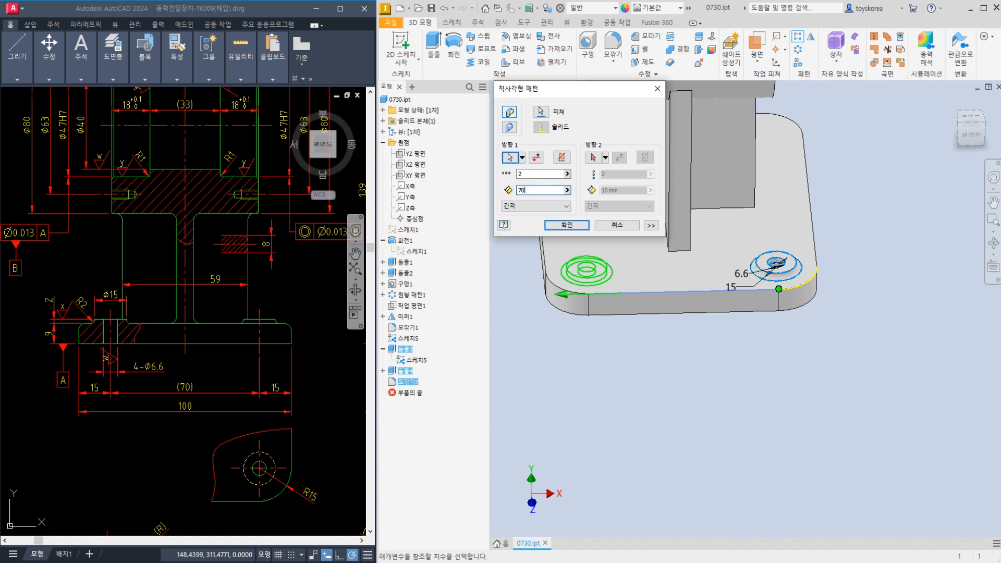
key(Return)
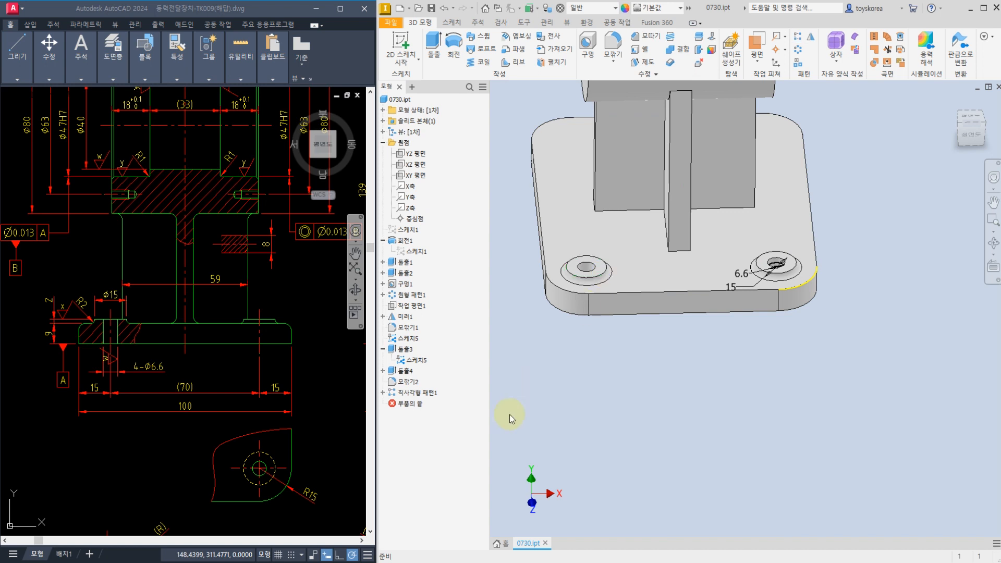
double_click(415, 393)
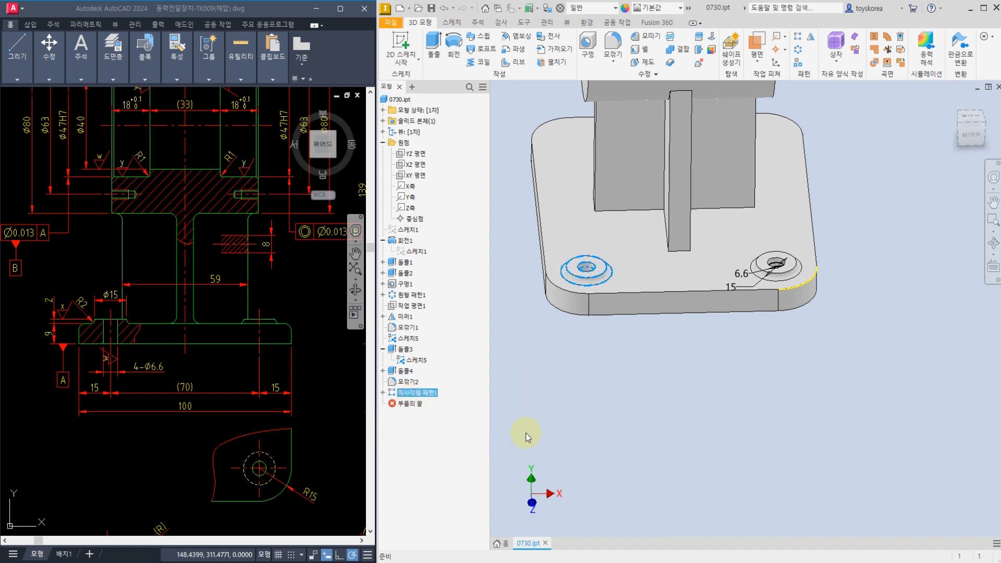
scroll(655, 340, down, 3)
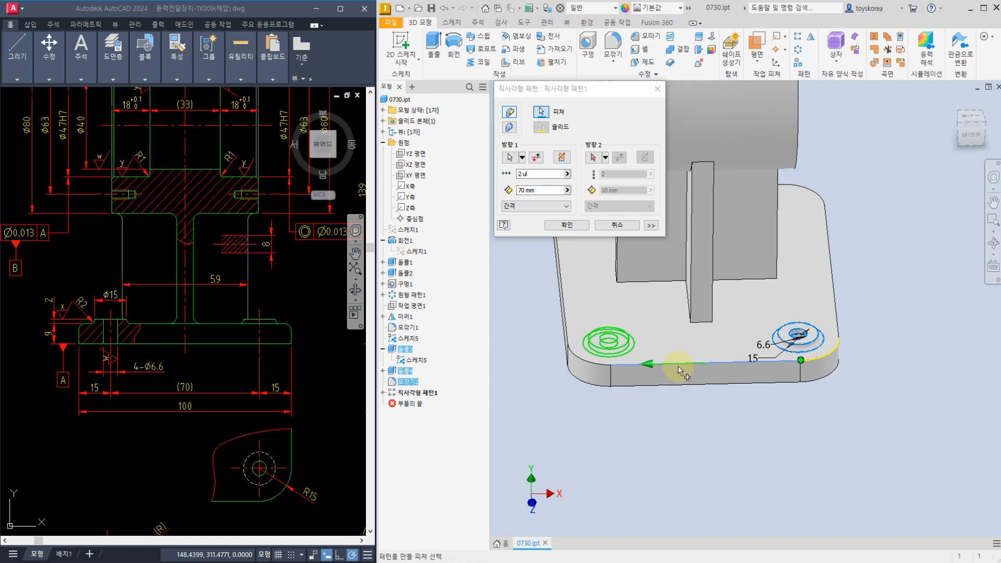
scroll(680, 387, up, 2)
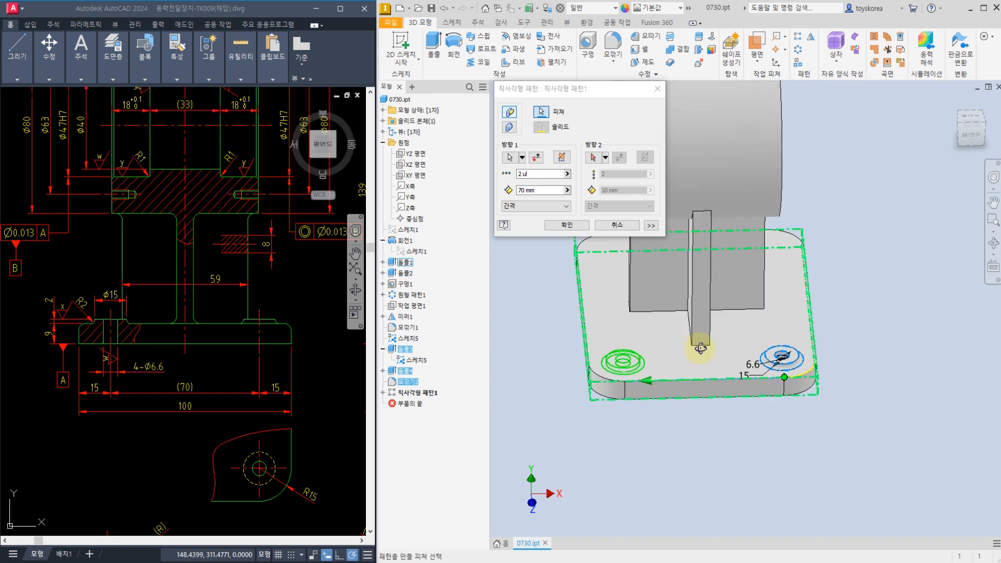
shift+middle_drag(691, 347, 641, 245)
click(566, 225)
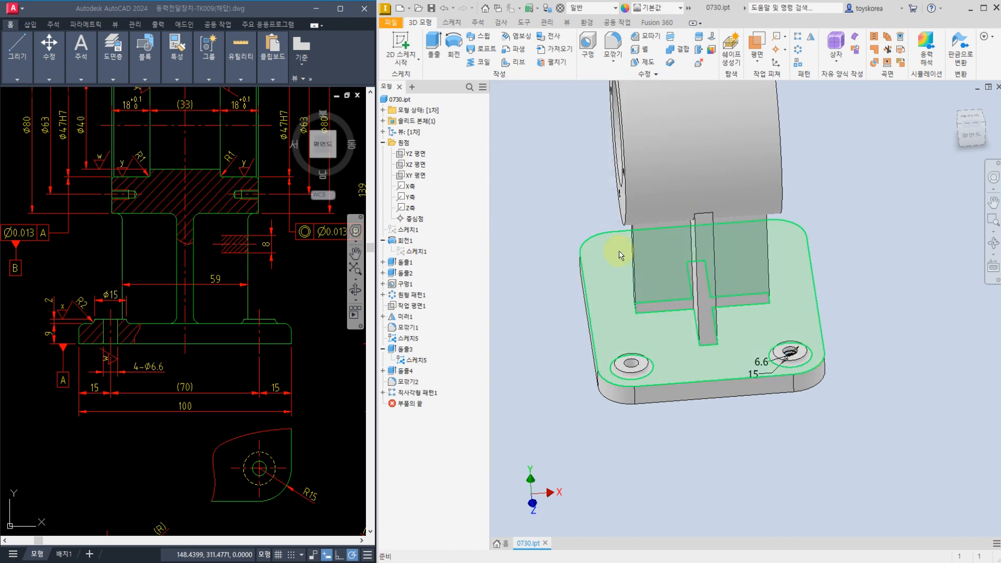
Add the base plate's long edge as the rectangular pattern's second direction, flipped towards the plate's far end.
middle_drag(215, 442, 27, 436)
middle_drag(214, 411, 193, 410)
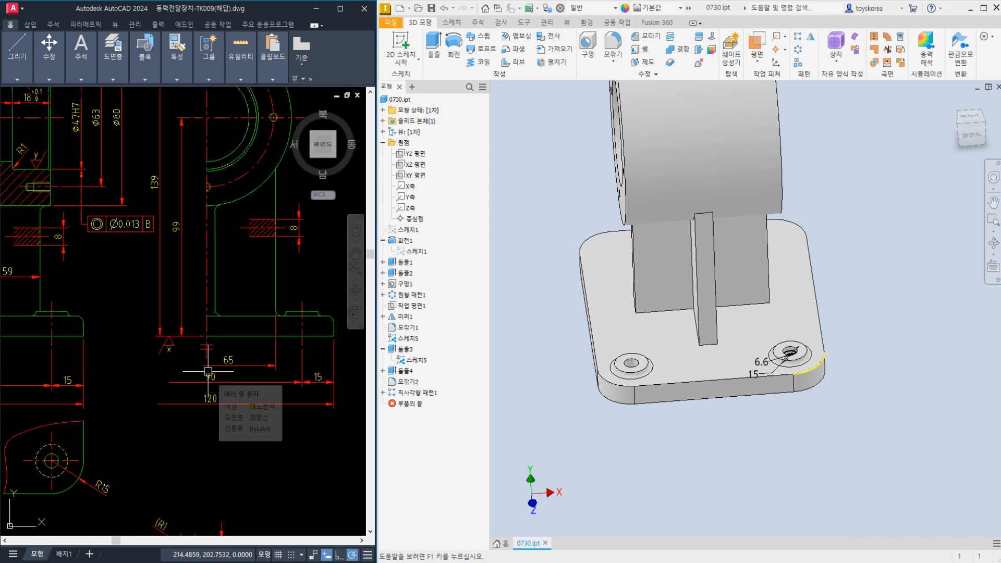
click(418, 395)
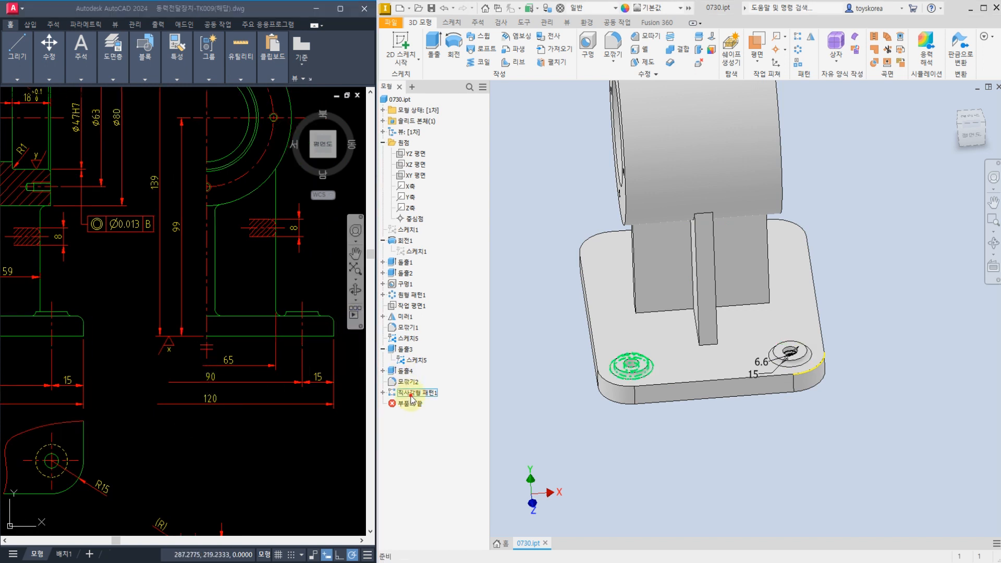
double_click(428, 393)
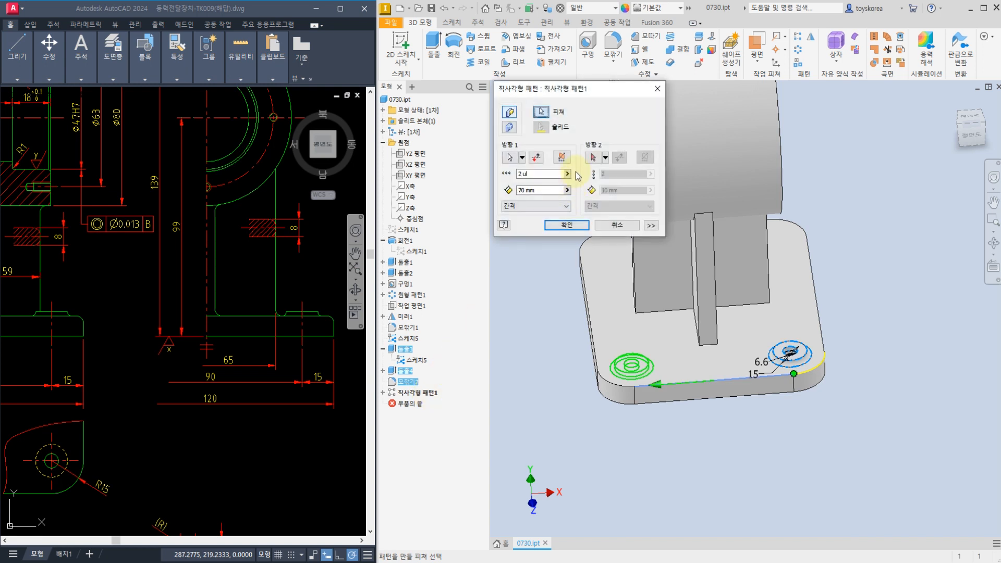
click(593, 158)
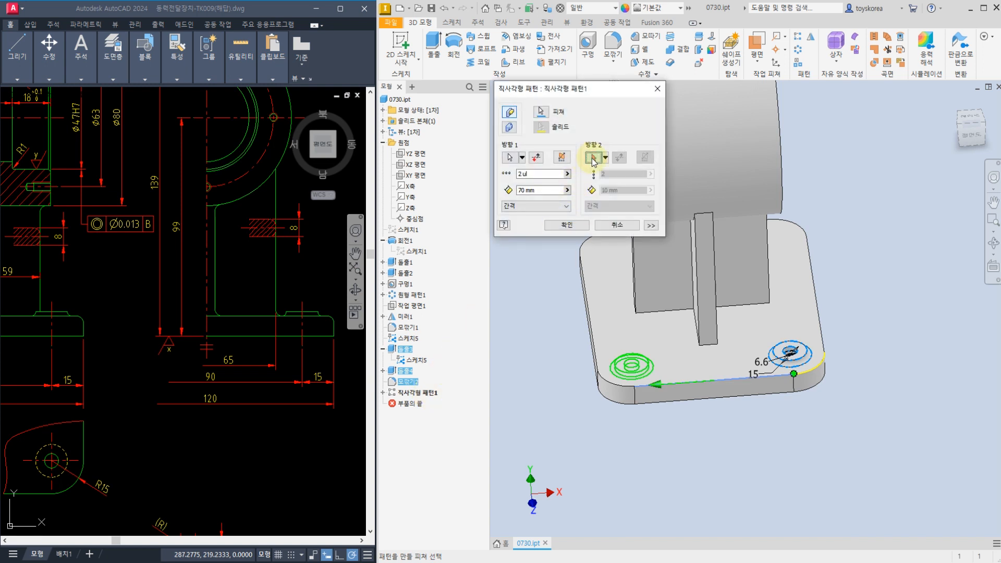
shift+middle_drag(891, 358, 860, 353)
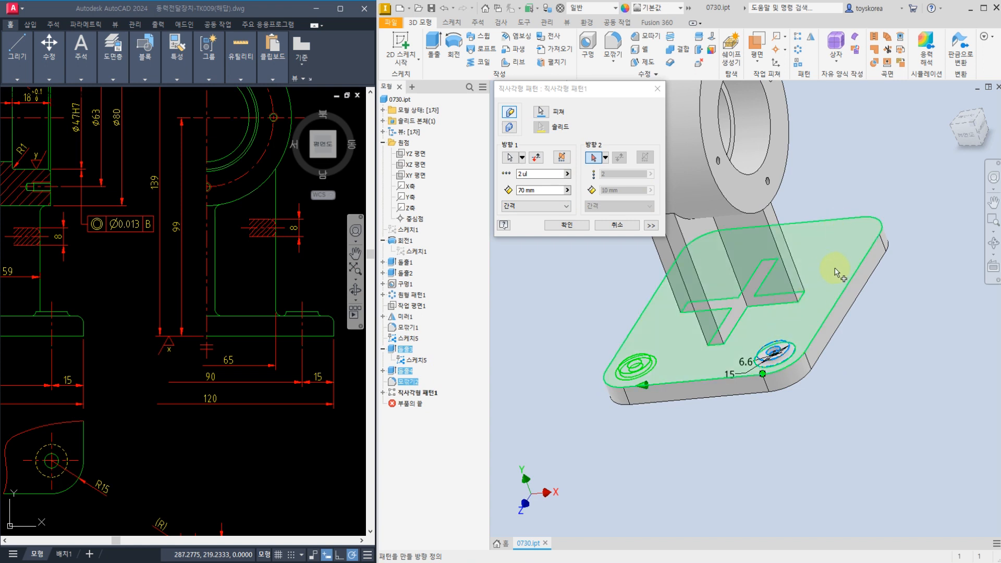
click(832, 314)
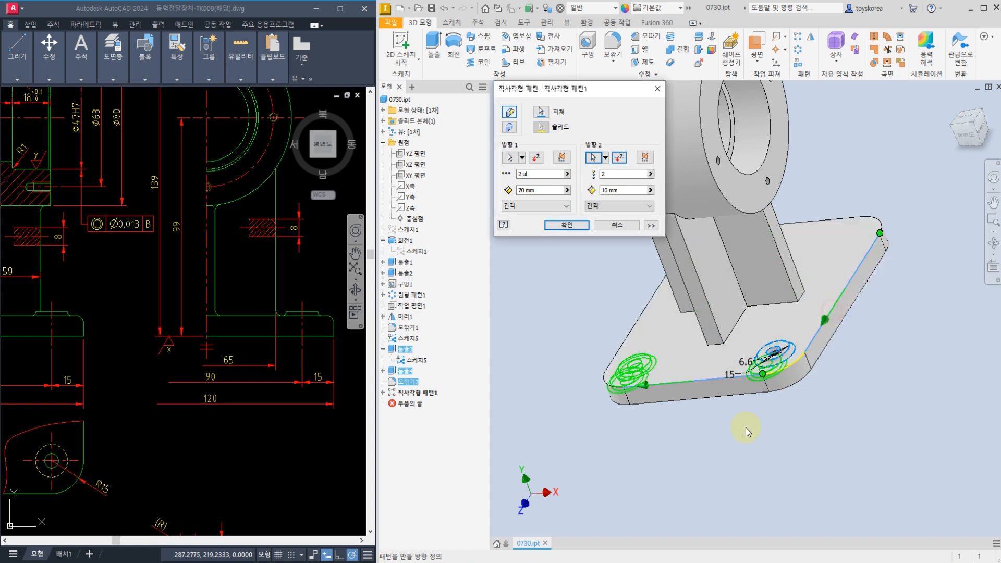
click(620, 158)
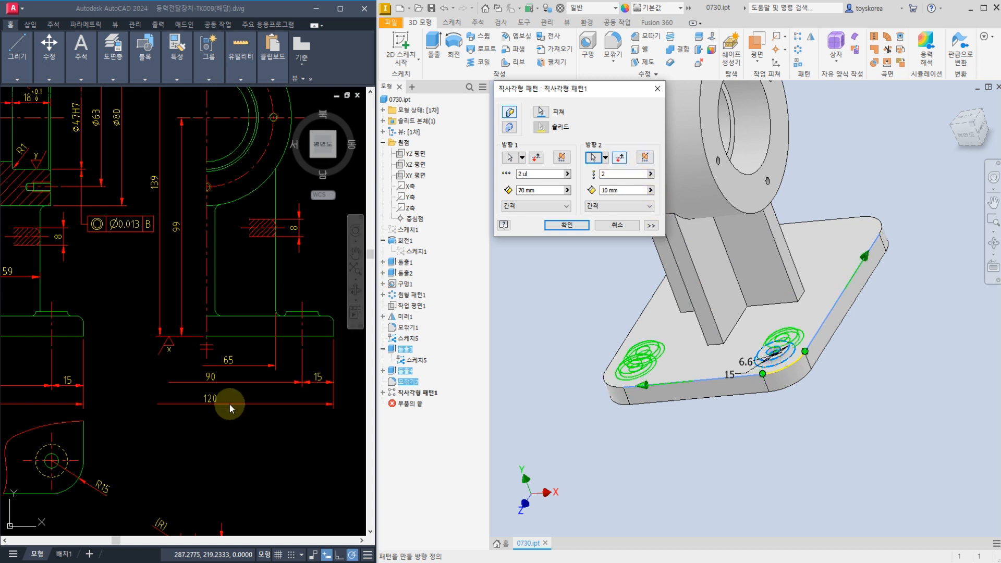
Set the second direction's spacing to 90 mm, apply the pattern, and check all four corner bosses from above.
click(626, 191)
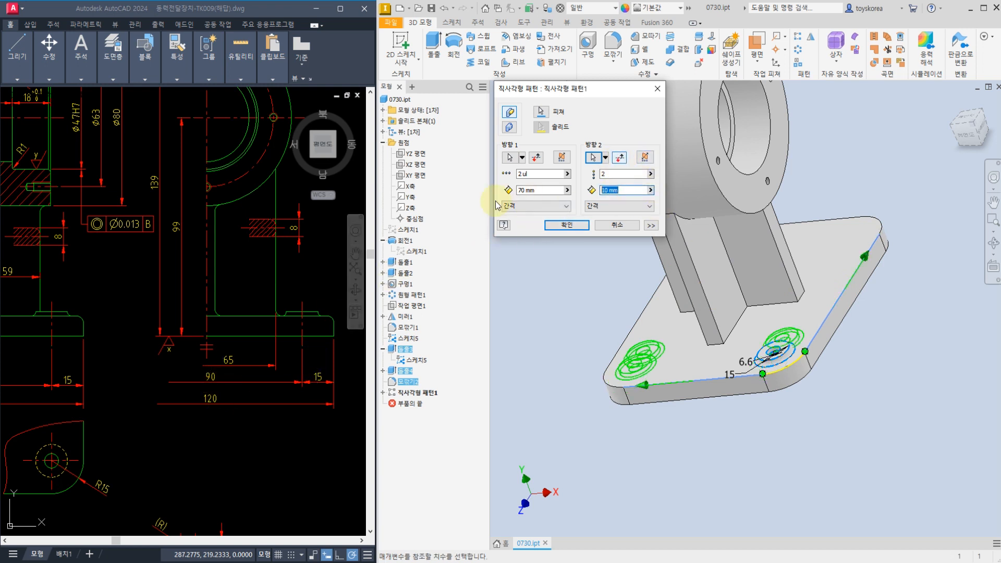
text(90)
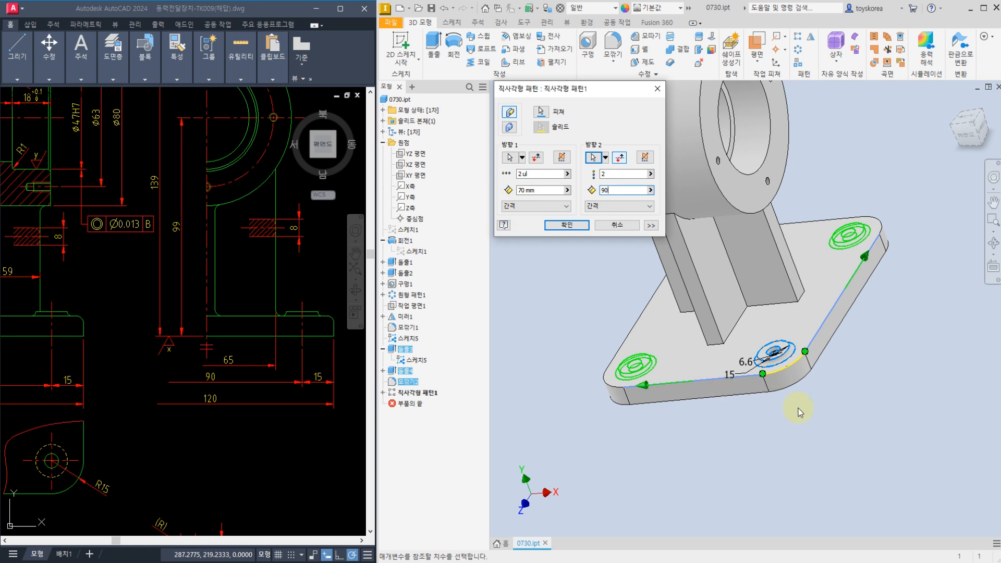
shift+middle_drag(789, 411, 576, 301)
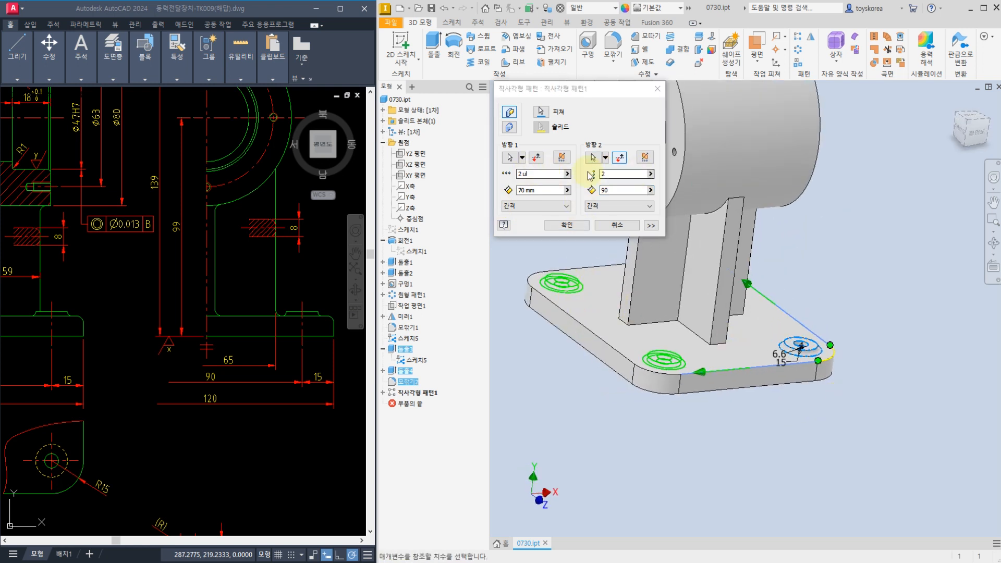
shift+middle_drag(784, 352, 643, 313)
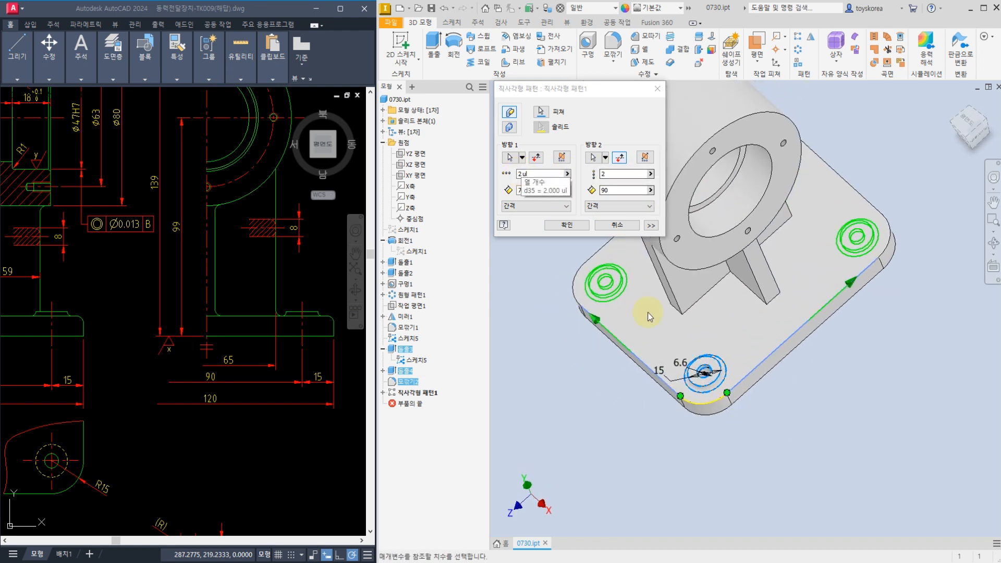
click(559, 226)
mouse_move(732, 356)
shift+middle_down()
mouse_move(753, 414)
mouse_move(740, 347)
mouse_move(736, 372)
shift+middle_up()
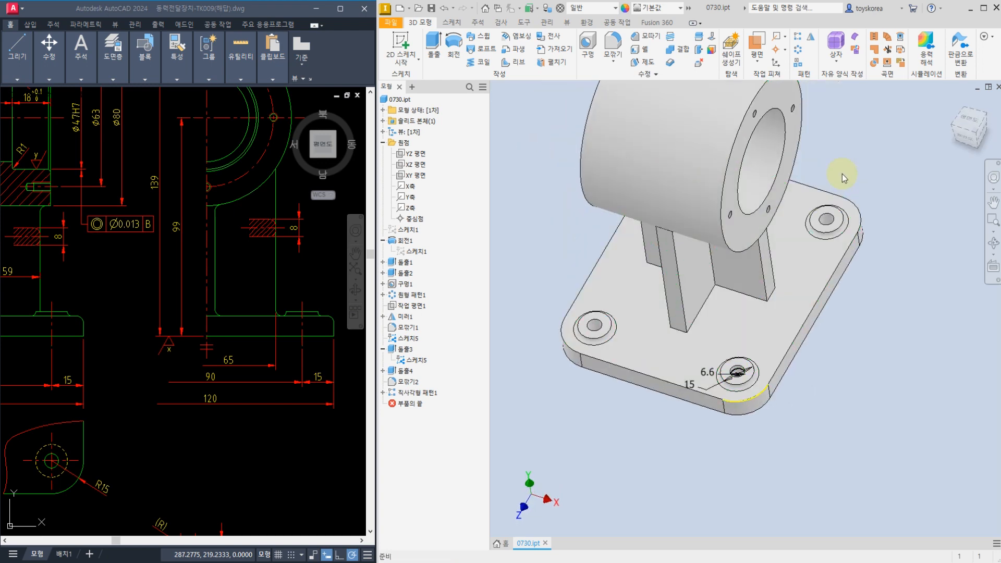
click(970, 126)
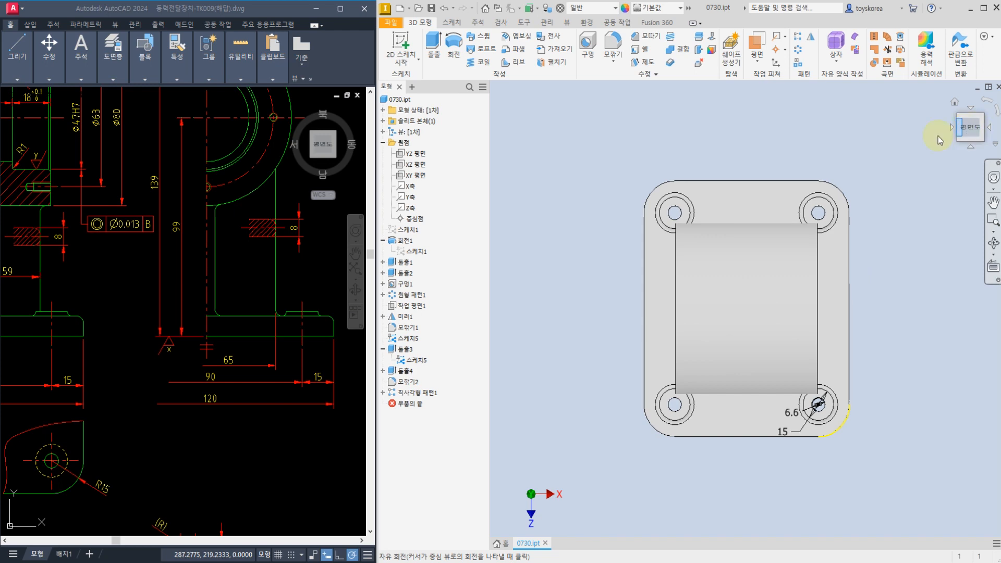
Chamfer the outer bore edges at both ends of the cylindrical housing with a 1 mm distance.
click(955, 102)
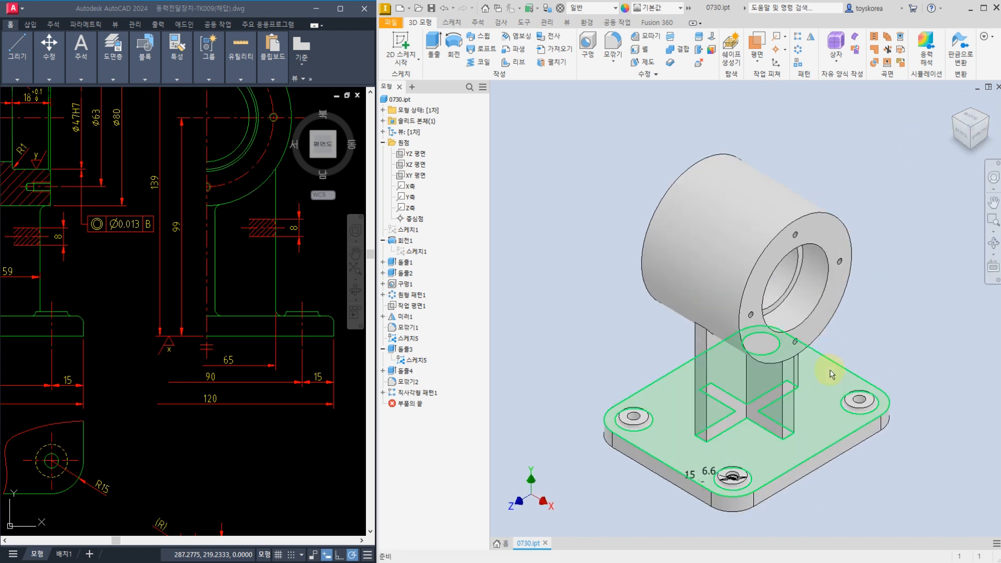
middle_drag(746, 521, 693, 468)
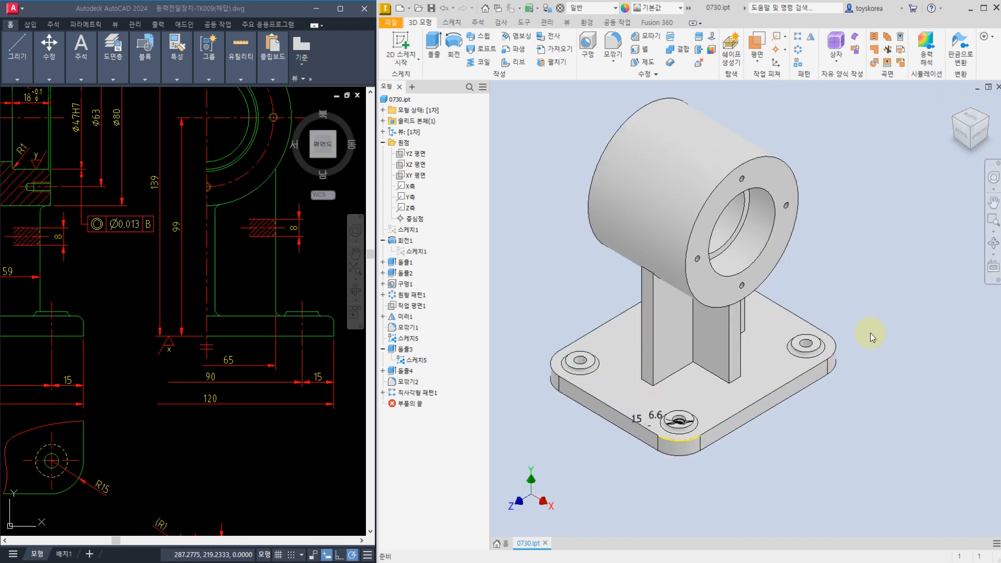
mouse_move(136, 275)
middle_down()
mouse_move(173, 328)
mouse_move(296, 385)
middle_up()
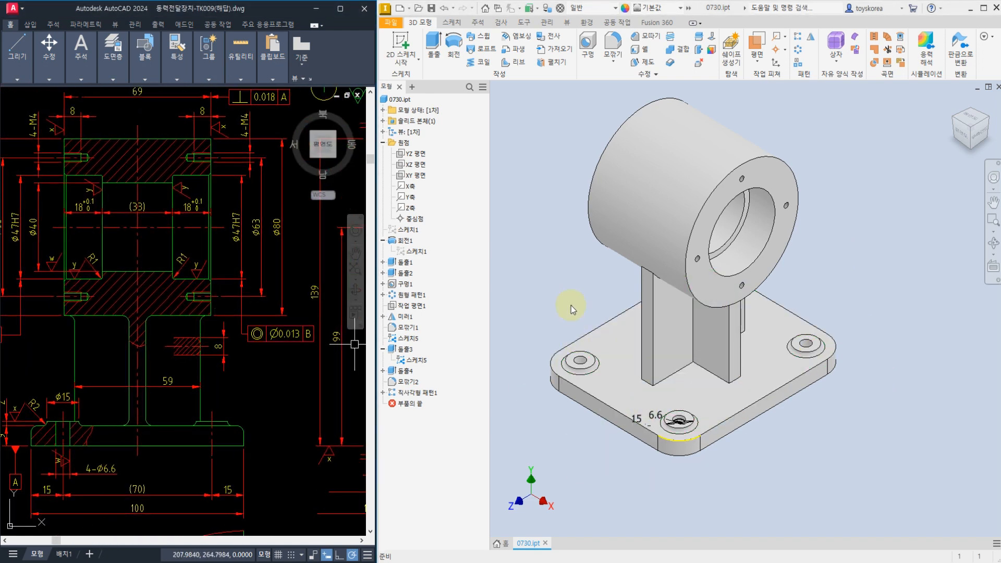
shift+middle_drag(567, 249, 625, 218)
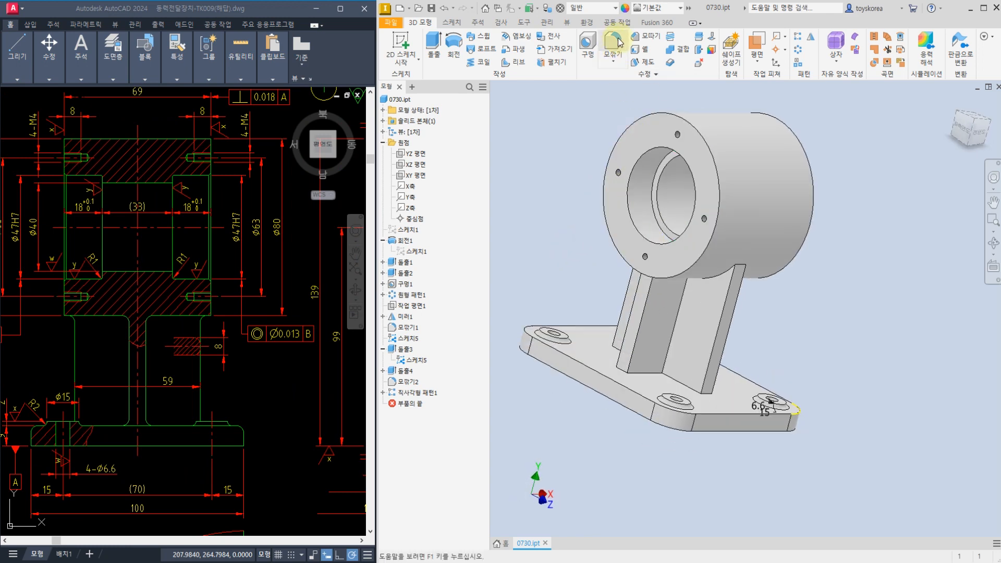
click(637, 37)
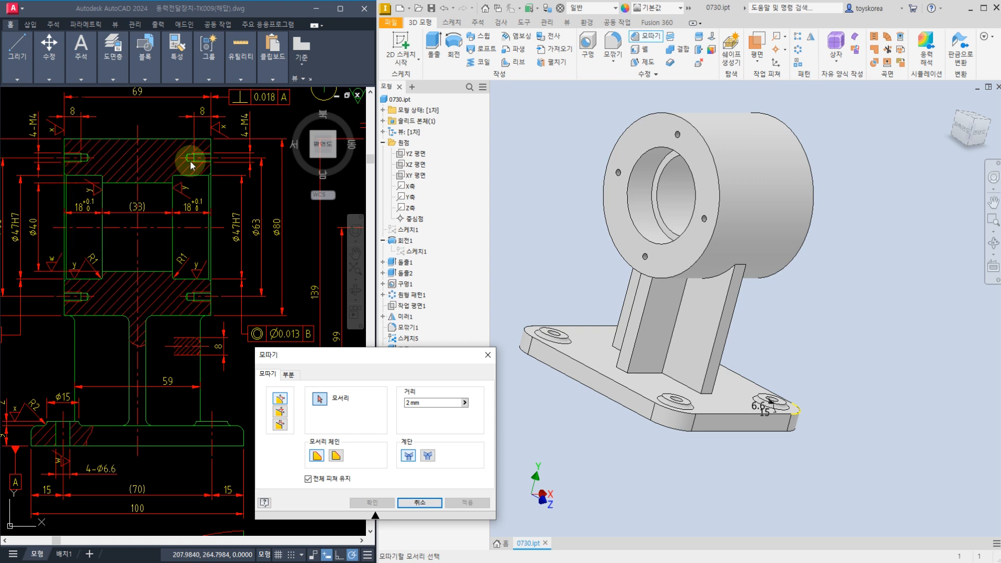
double_click(423, 403)
text(1)
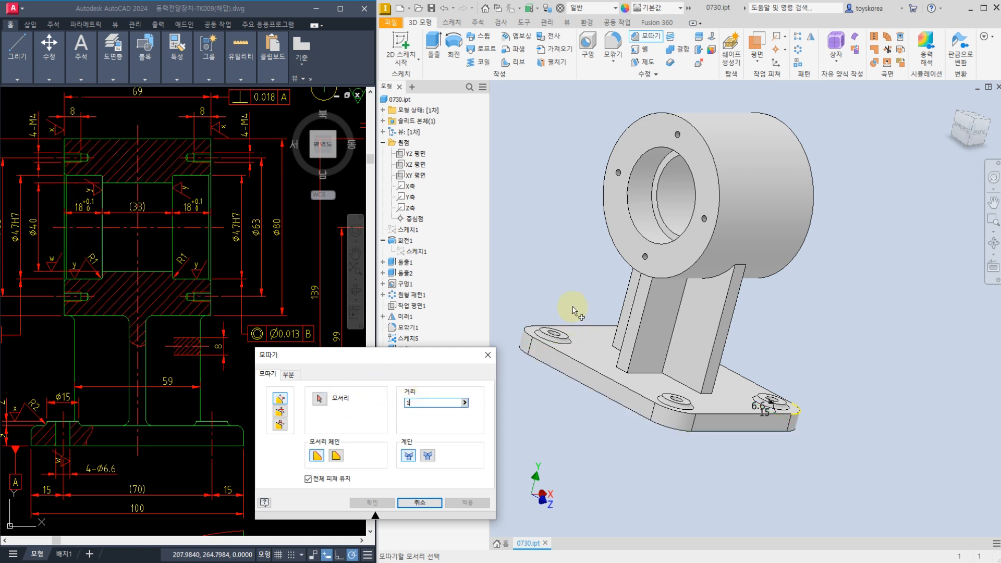
click(656, 162)
shift+middle_drag(869, 298, 822, 290)
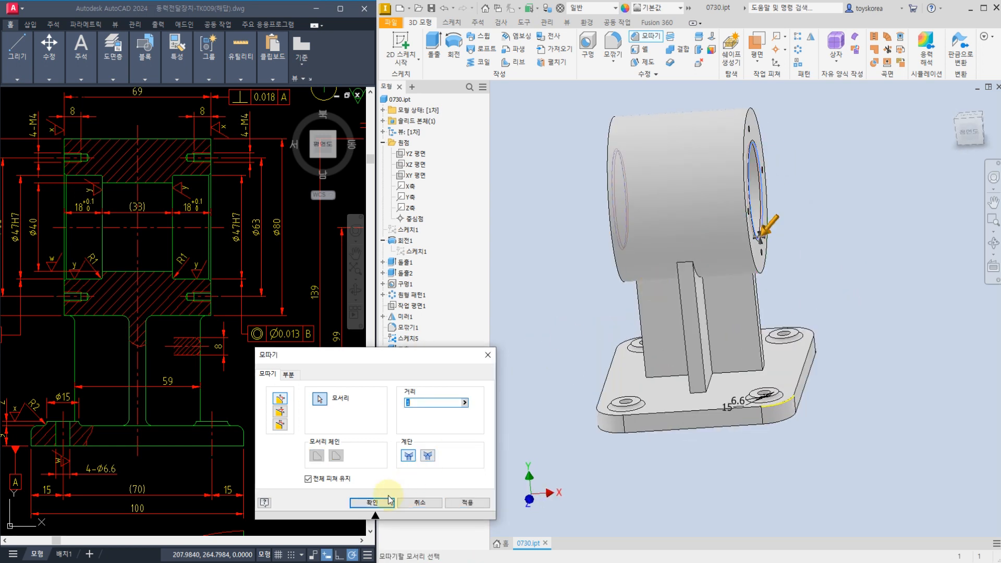
click(386, 501)
Inspect the chamfered bore edges and the inner bore steps from both ends of the cylinder.
shift+middle_drag(693, 247, 659, 188)
scroll(651, 176, up, 5)
scroll(651, 176, down, 2)
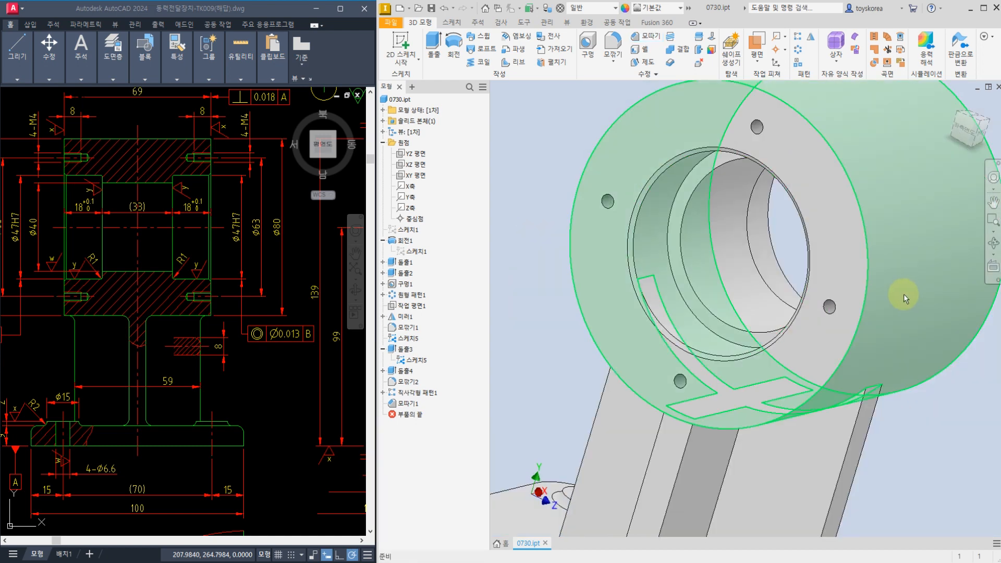
scroll(903, 294, down, 4)
shift+middle_drag(894, 296, 840, 254)
scroll(867, 229, up, 5)
scroll(868, 230, down, 5)
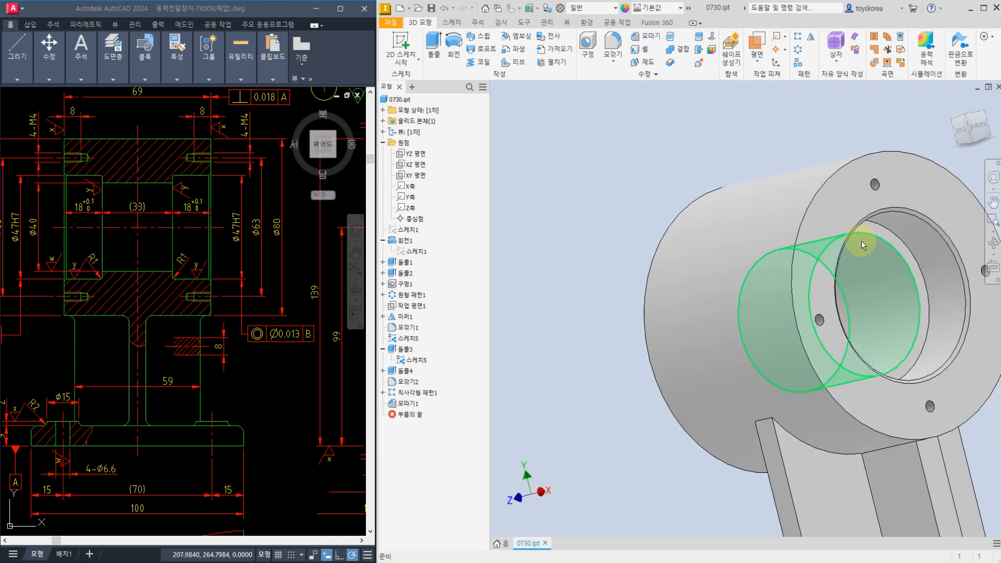
shift+middle_drag(861, 340, 735, 305)
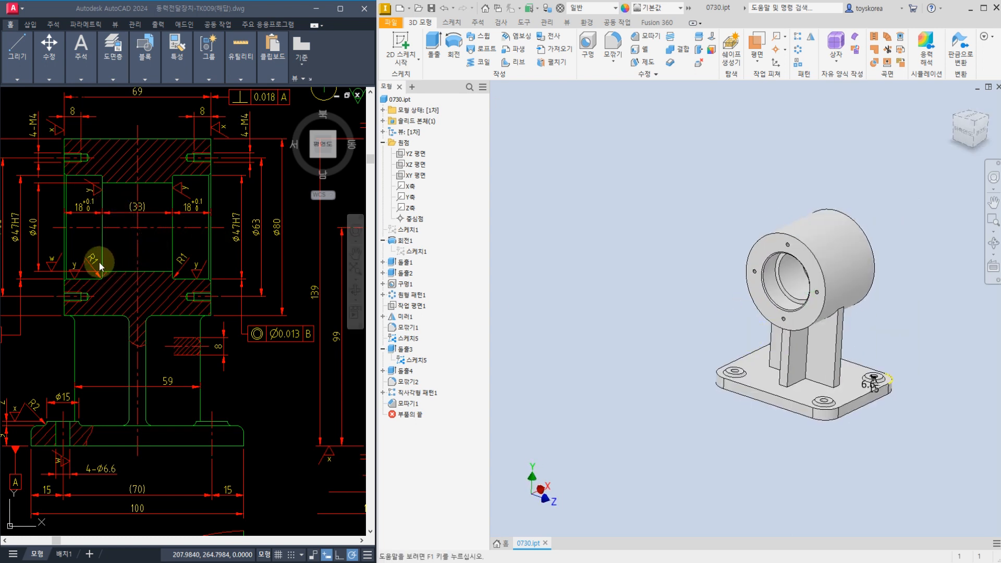
Fillet the inner step edges of the bearing bores at both ends of the cylinder with a 1 mm radius.
click(608, 44)
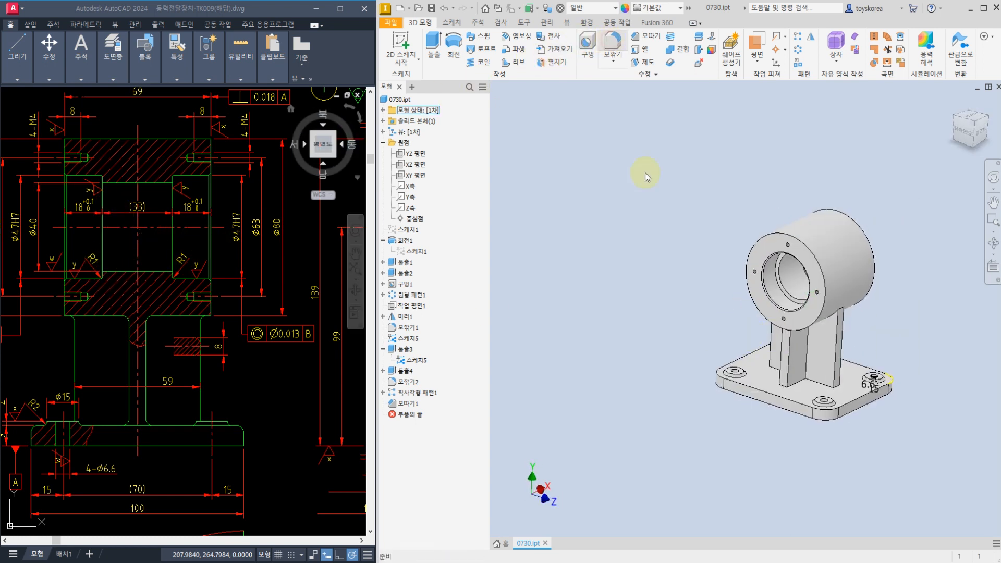
key(BackSpace)
text(1)
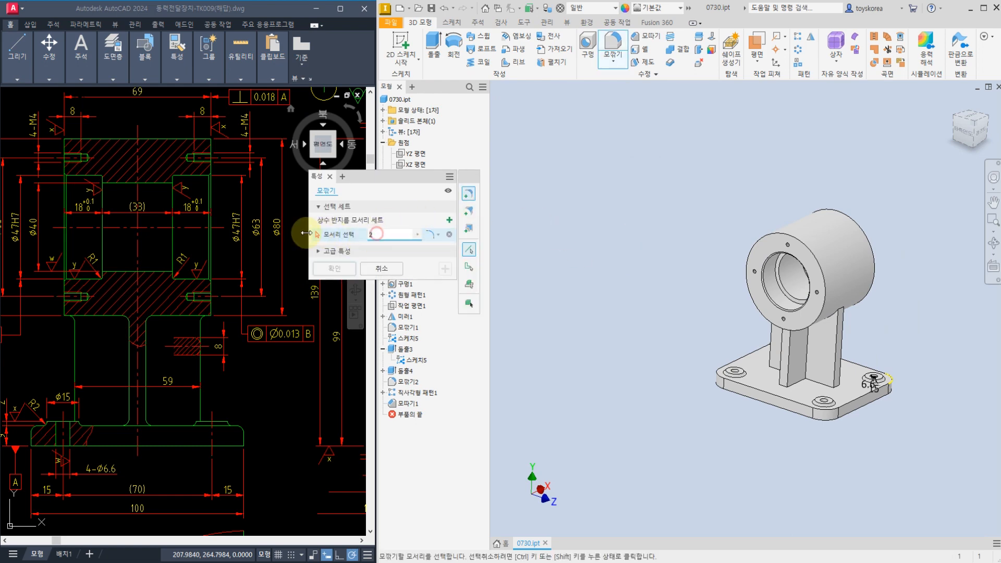
scroll(782, 276, up, 5)
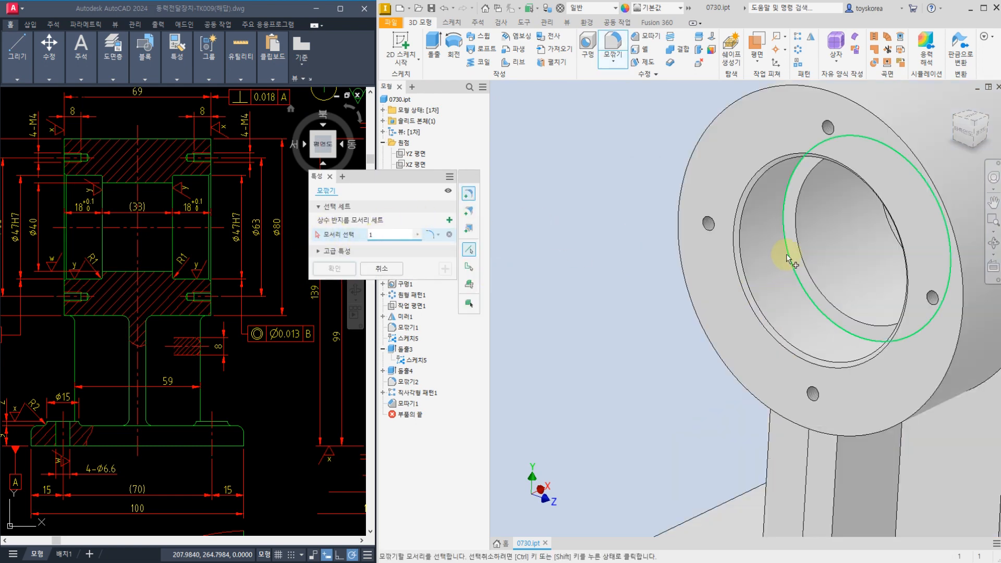
click(787, 255)
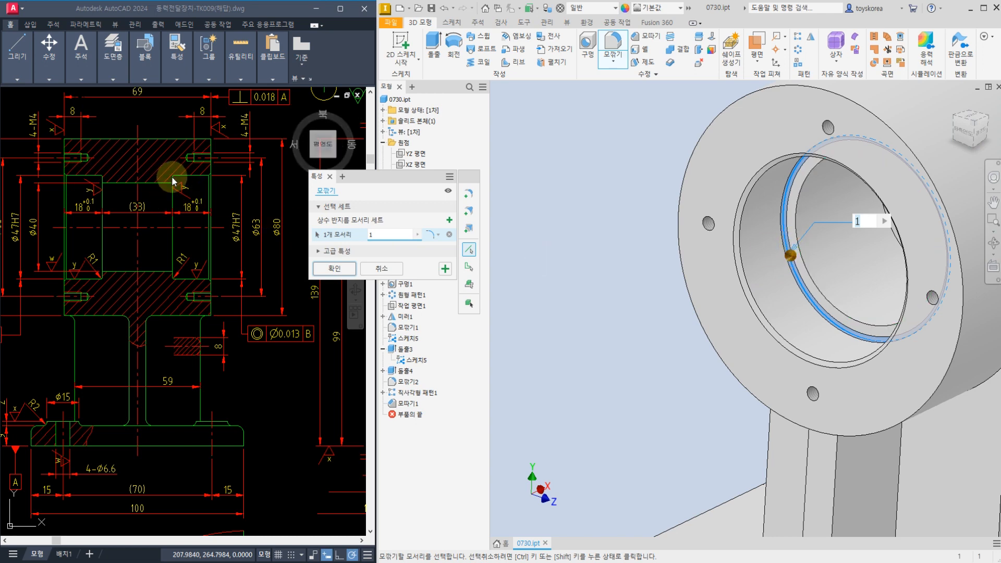
shift+middle_drag(699, 298, 744, 342)
scroll(809, 230, up, 3)
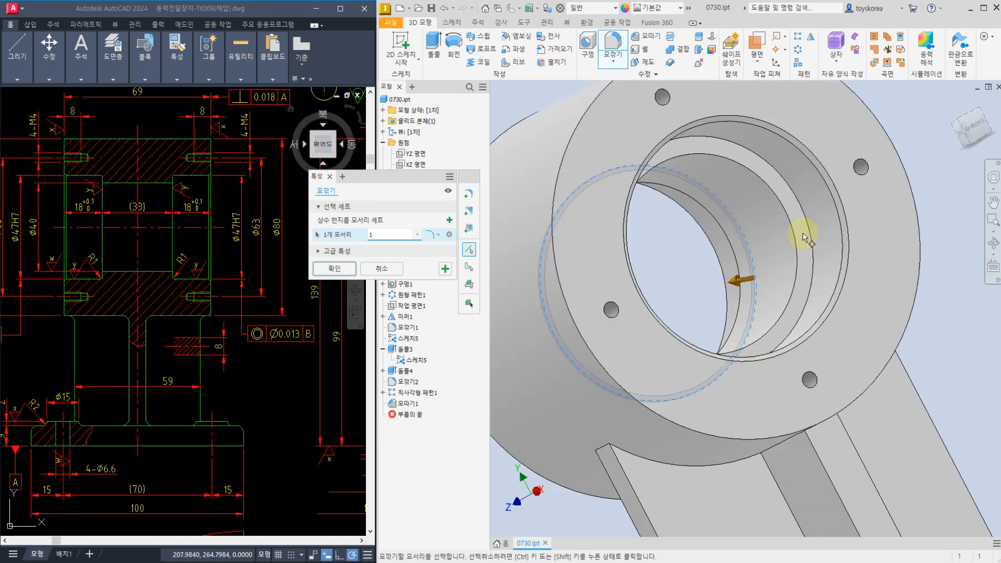
click(809, 223)
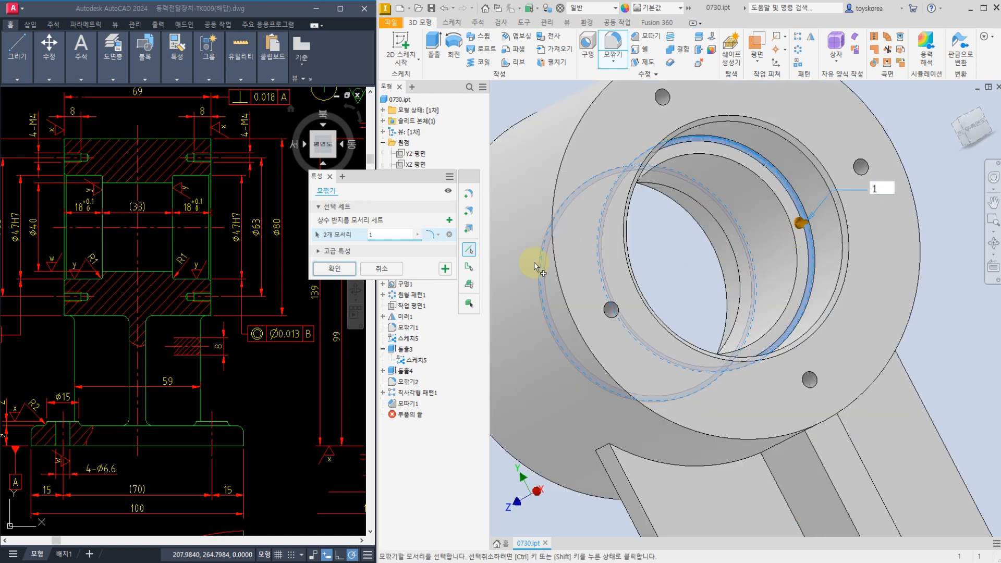
click(347, 270)
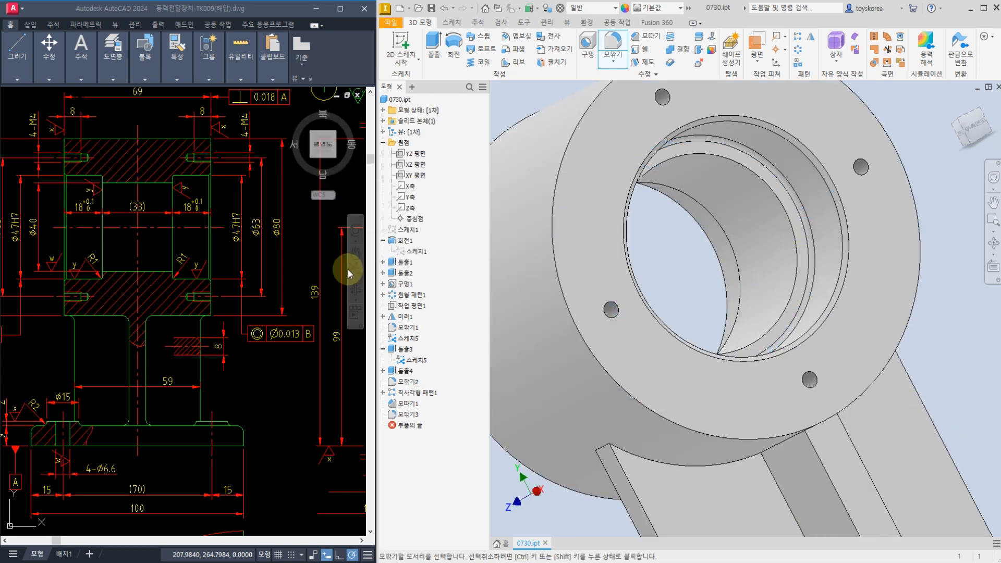
Hide the shared boss sketch, 스케치5, still showing its 15 and 6.6 dimensions on the base plate.
shift+middle_drag(715, 290, 777, 290)
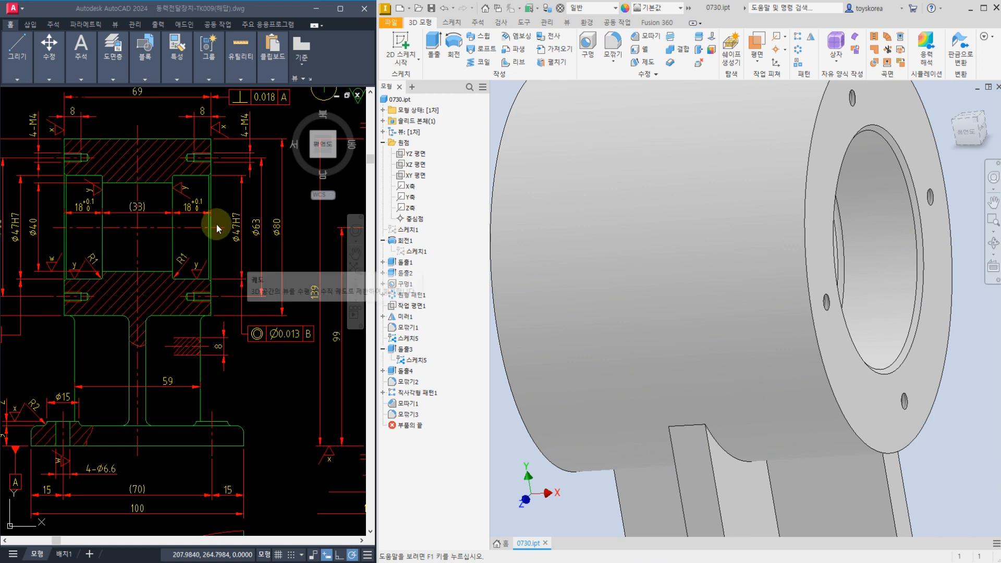
scroll(662, 296, up, 3)
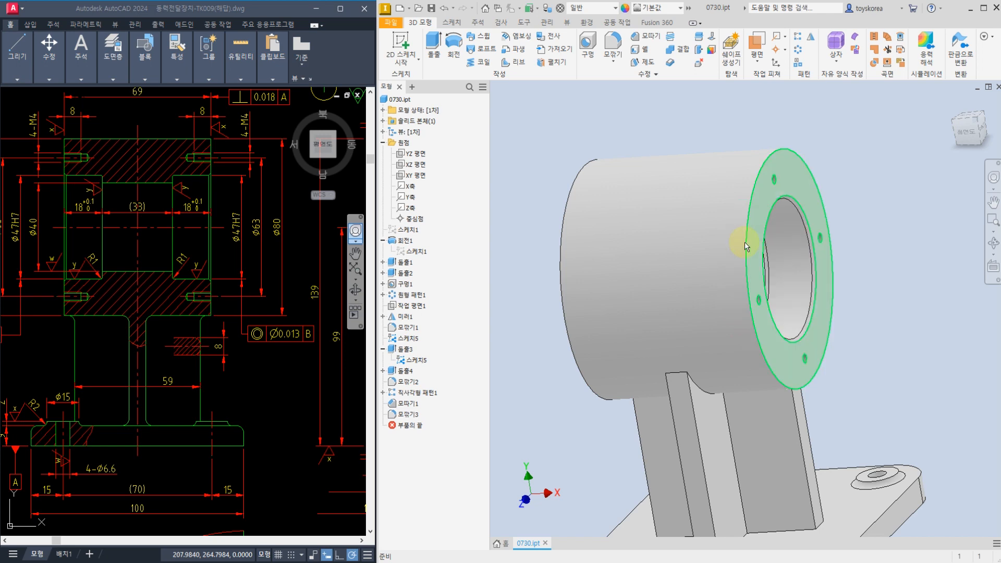
middle_drag(652, 380, 651, 208)
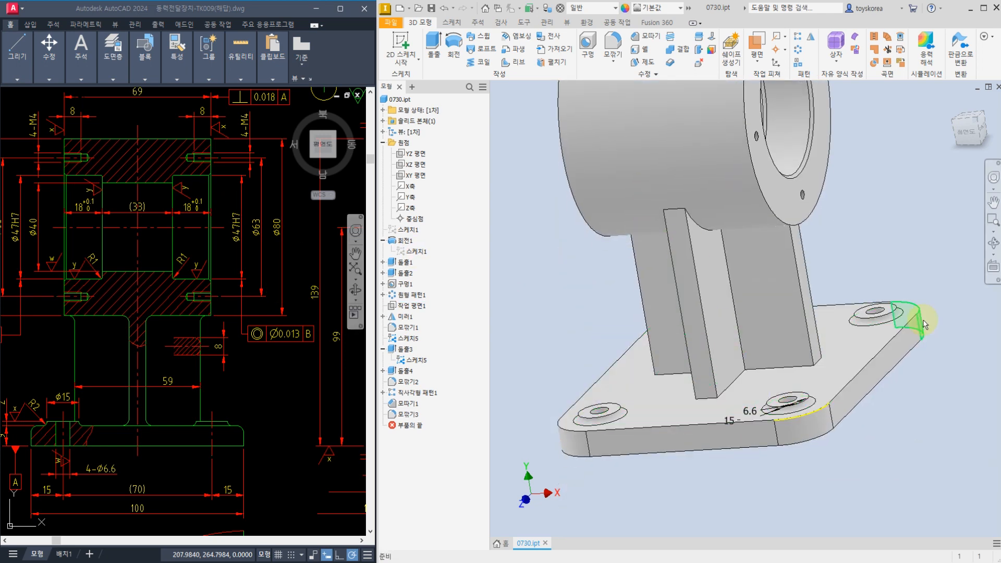
shift+middle_drag(923, 339, 787, 436)
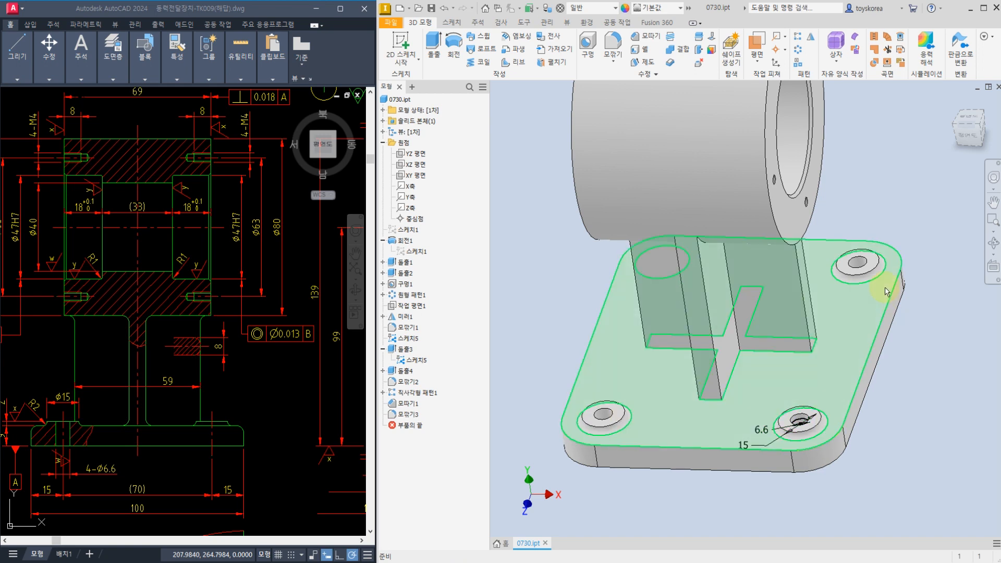
mouse_move(776, 378)
shift+middle_down()
mouse_move(804, 420)
mouse_move(782, 366)
shift+middle_up()
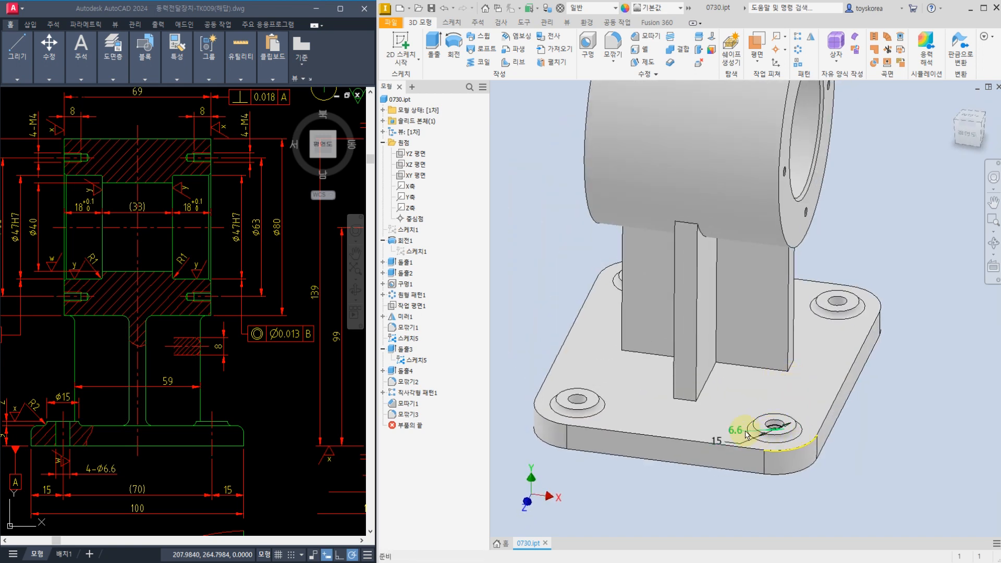
right_click(404, 363)
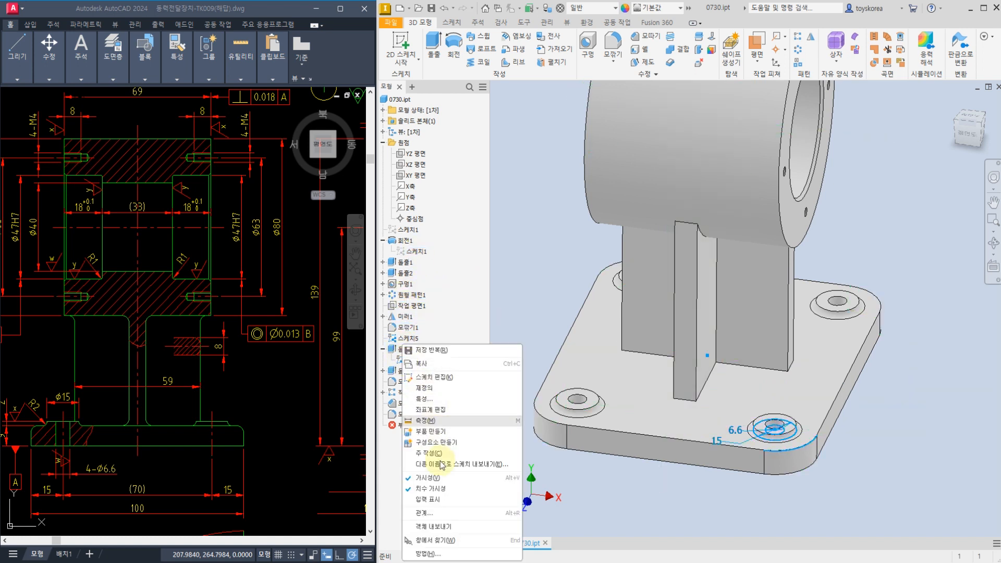
click(437, 480)
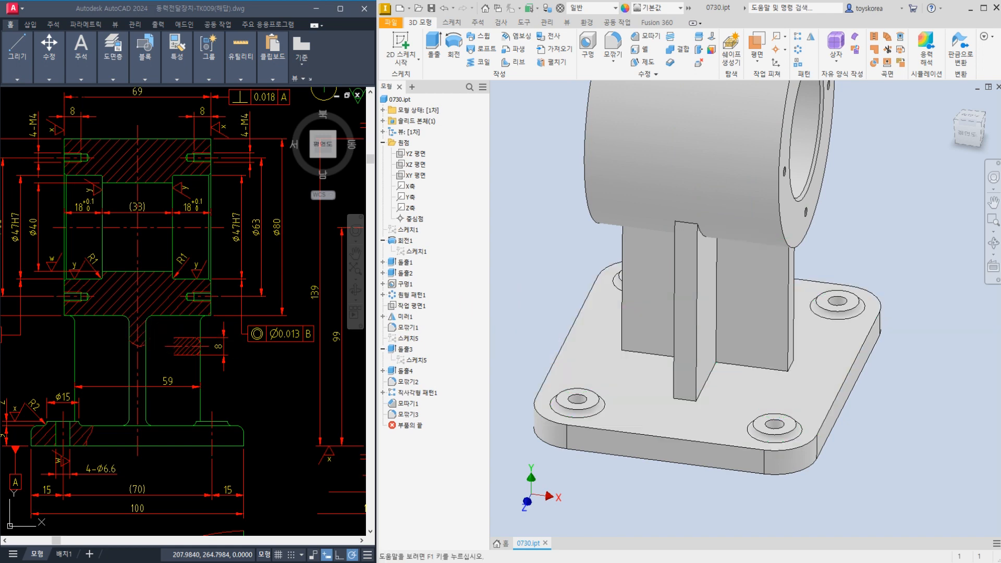
Examine the support ribs and their rounded corners in the drawing, comparing them with the model's cross-shaped support.
middle_drag(164, 338, 174, 296)
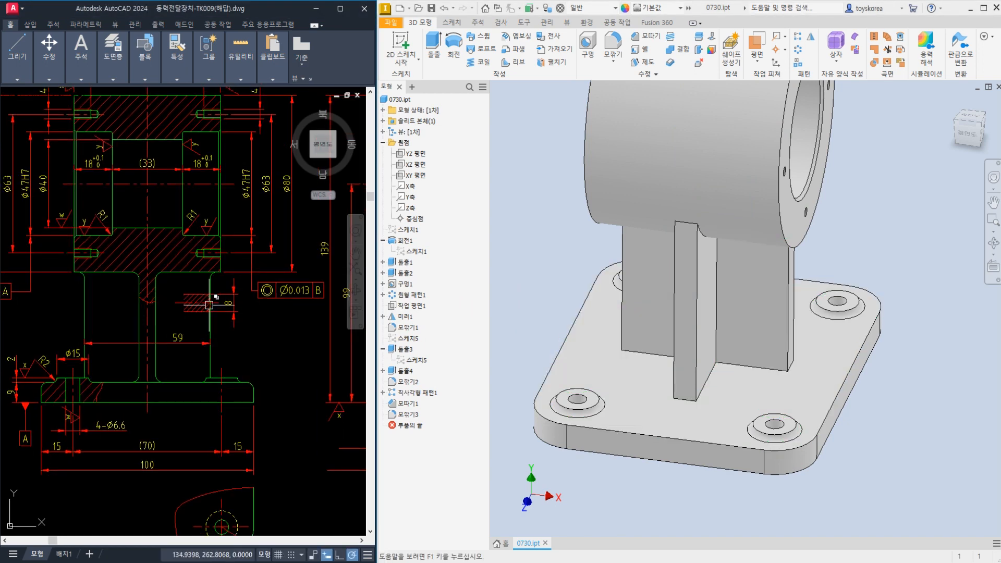
scroll(206, 302, up, 2)
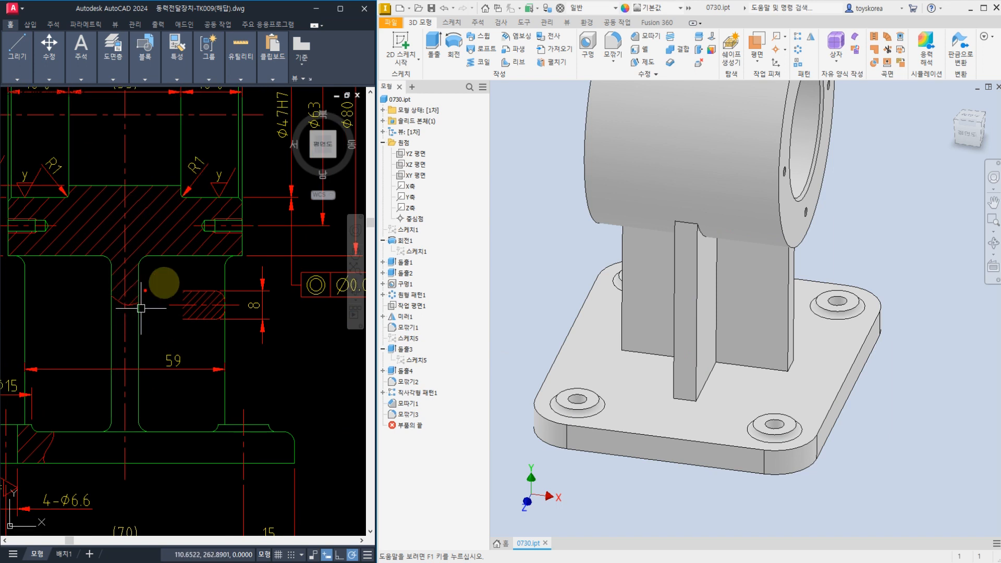
mouse_move(210, 298)
mouse_down()
mouse_move(228, 301)
mouse_move(218, 312)
mouse_up()
drag(236, 254, 224, 268)
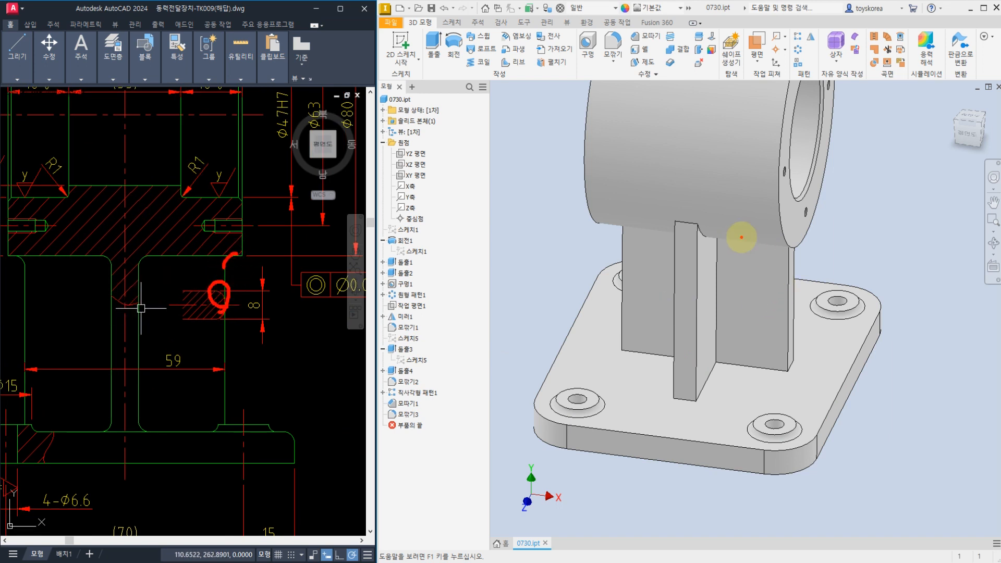
drag(780, 241, 786, 332)
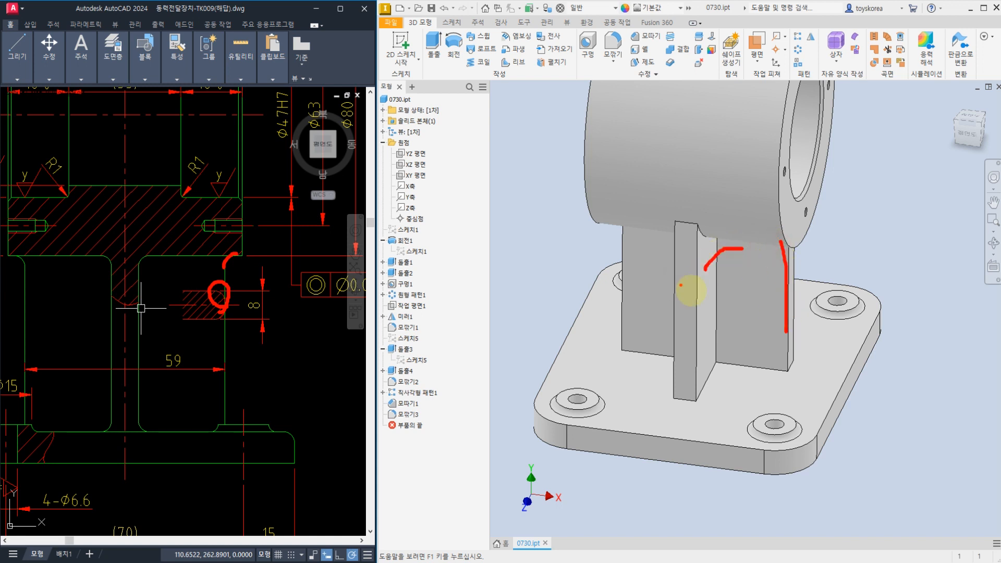
drag(706, 303, 664, 301)
drag(742, 302, 721, 319)
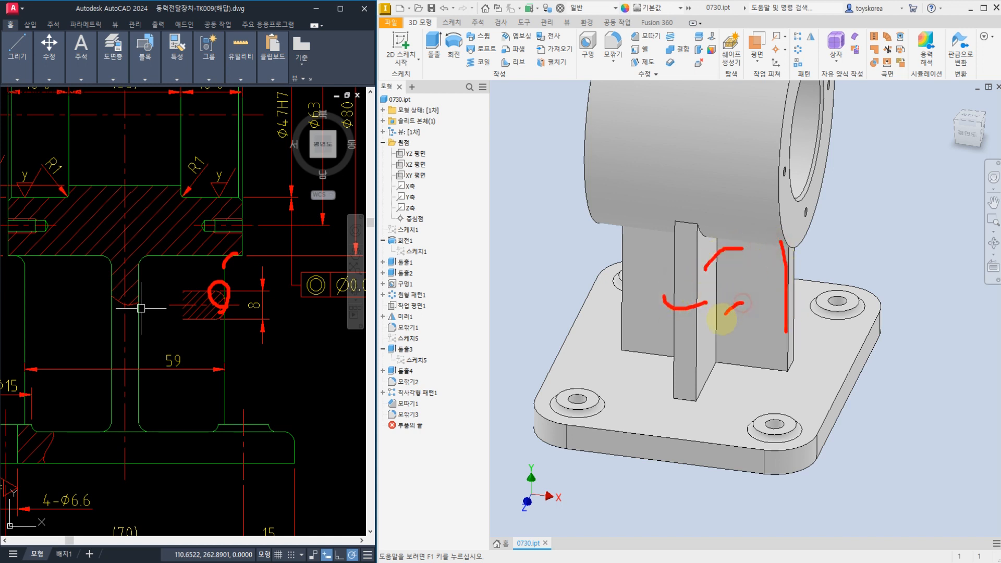
click(623, 262)
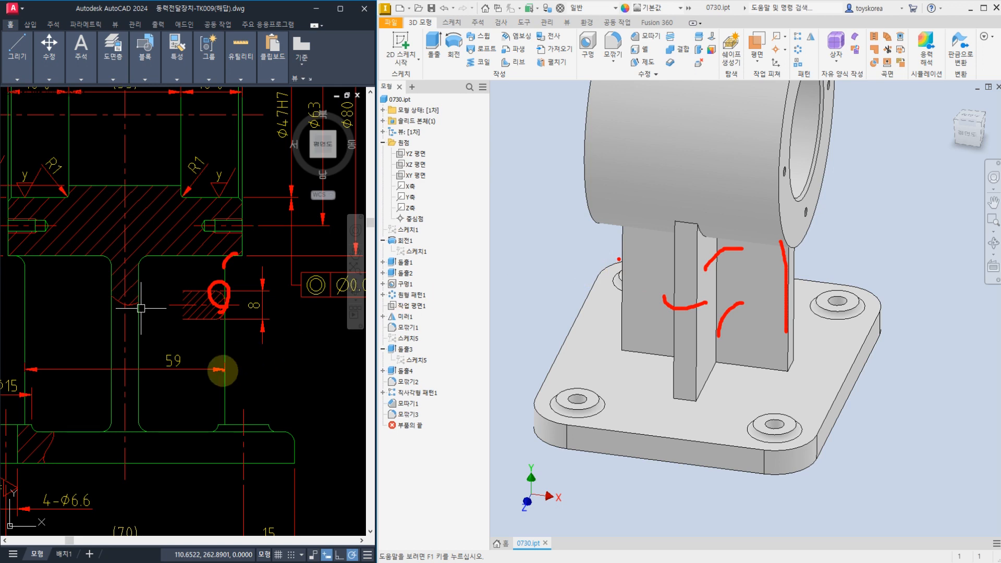
mouse_move(222, 374)
mouse_down()
mouse_move(97, 307)
mouse_move(148, 371)
mouse_up()
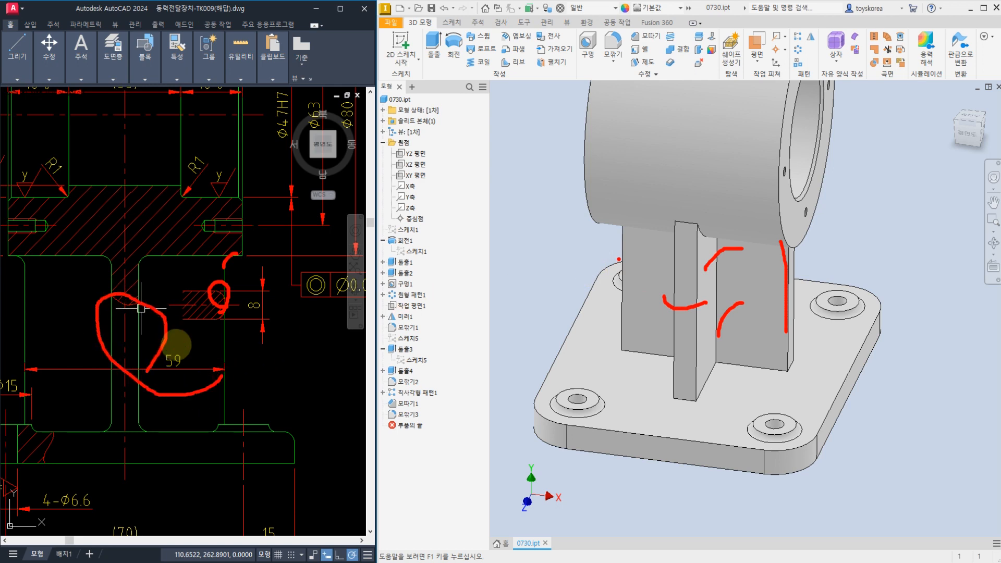
key(Escape)
scroll(204, 227, down, 3)
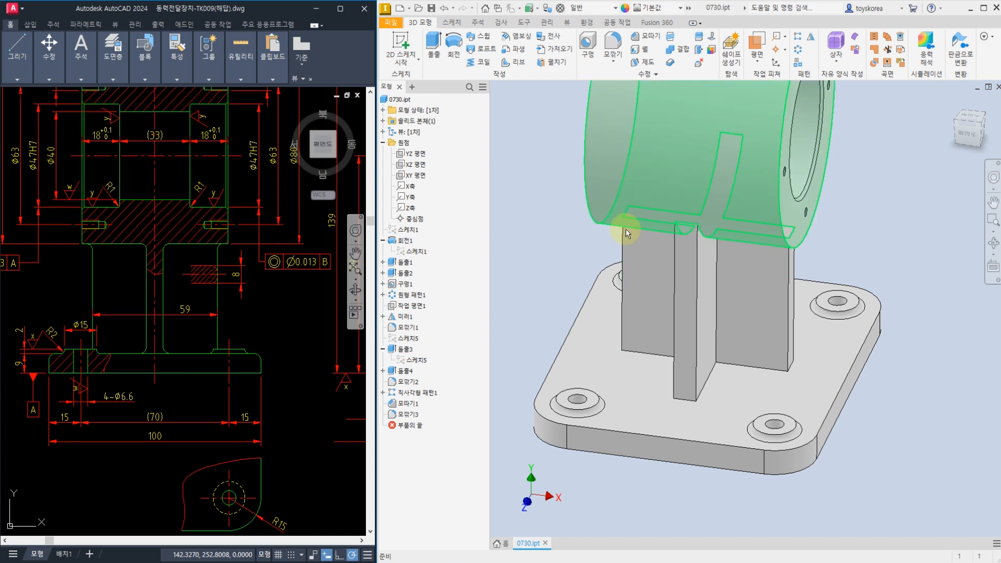
Fillet the vertical outer and inner corner edges of the cross-shaped support ribs with a 3 mm radius.
click(614, 39)
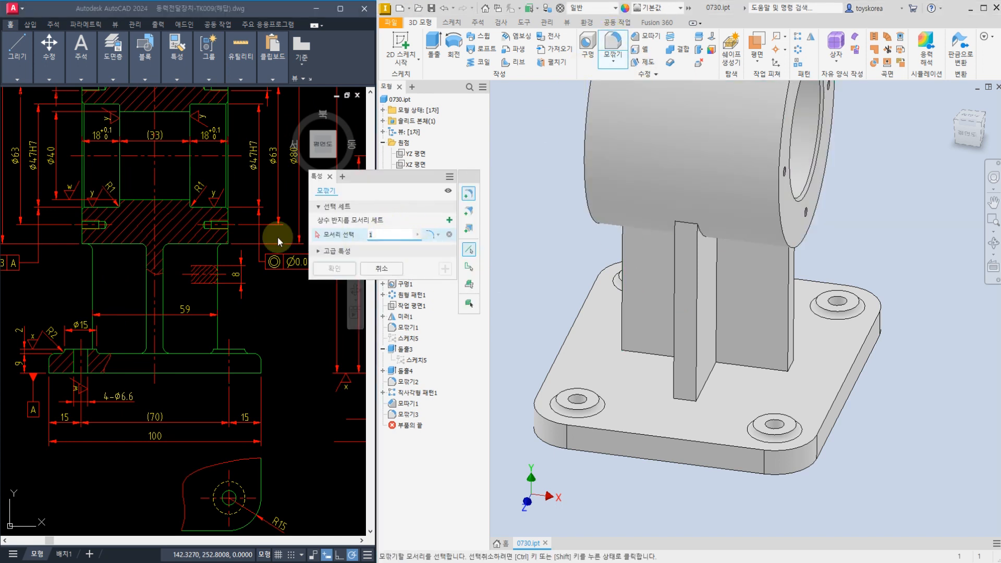
text(3)
click(697, 280)
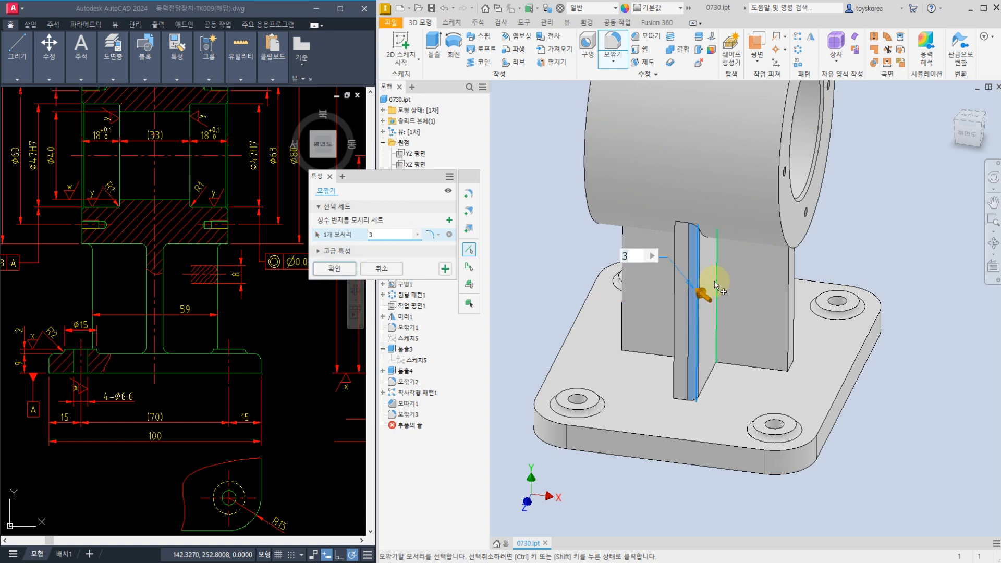
click(714, 281)
click(788, 284)
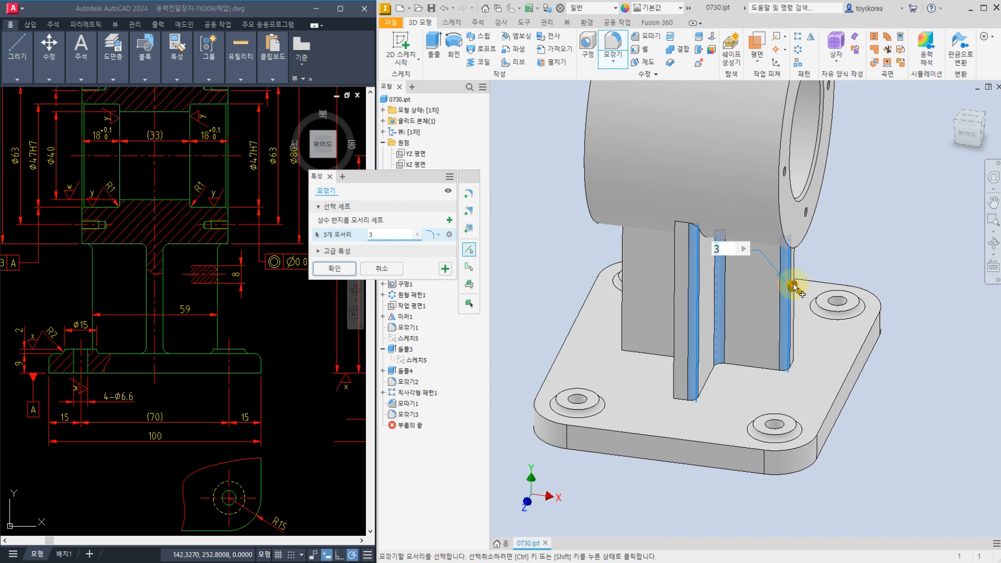
click(778, 269)
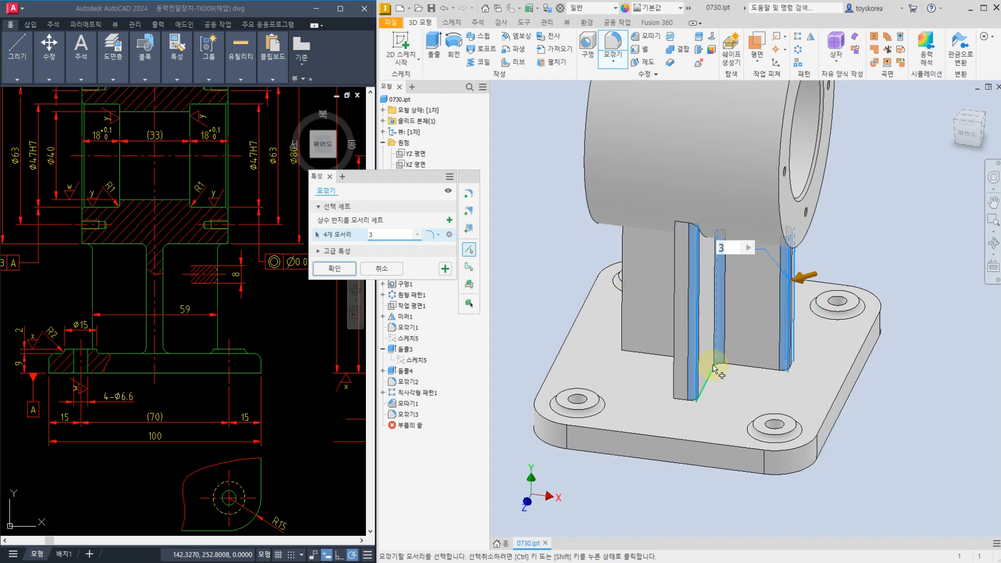
shift+middle_drag(714, 369, 727, 384)
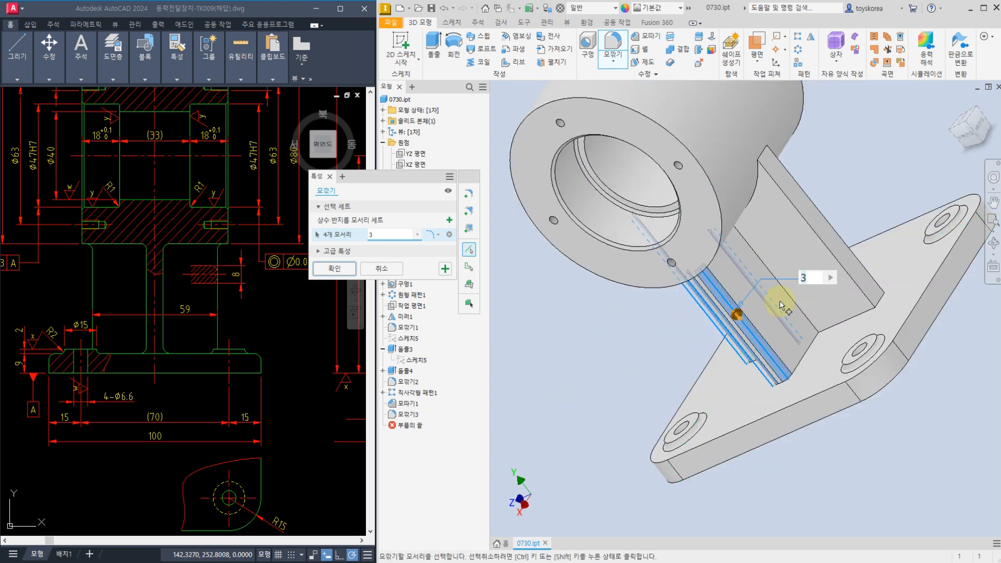
click(832, 236)
mouse_move(835, 291)
shift+middle_down()
mouse_move(755, 315)
mouse_move(820, 297)
shift+middle_up()
click(821, 285)
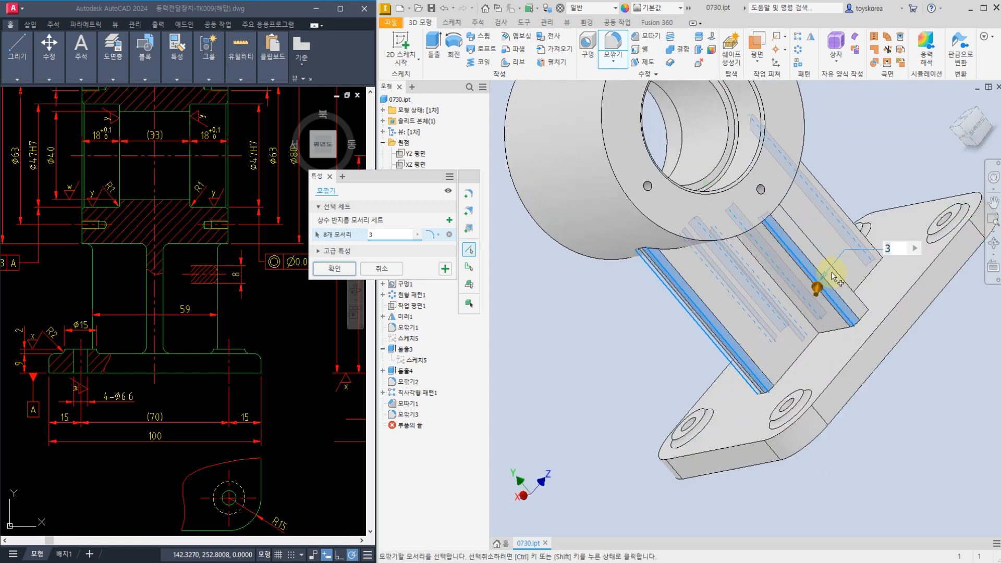
click(834, 274)
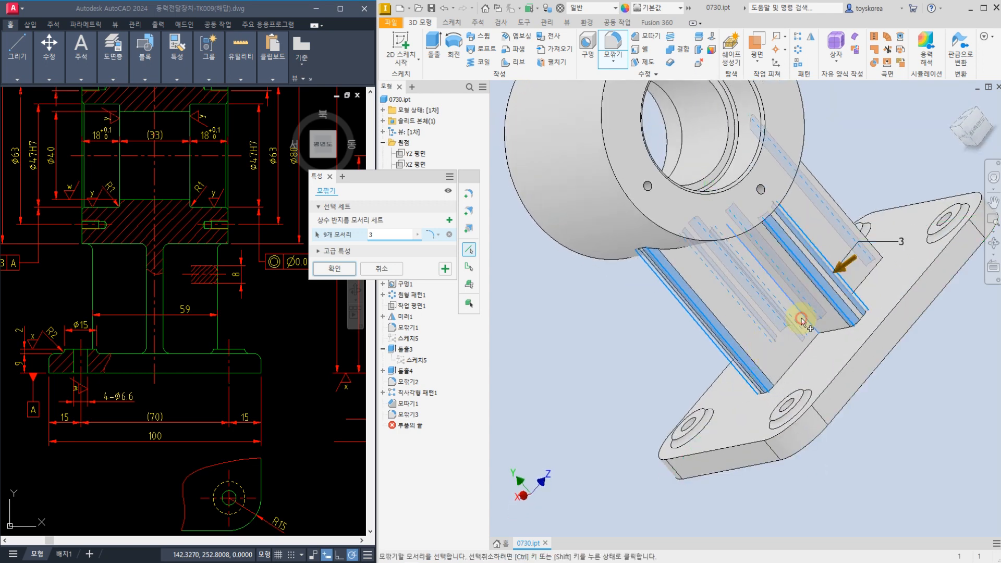
click(802, 321)
mouse_move(801, 320)
shift+middle_down()
mouse_move(760, 313)
mouse_move(793, 334)
mouse_move(808, 315)
shift+middle_up()
click(825, 297)
shift+middle_drag(757, 361, 730, 333)
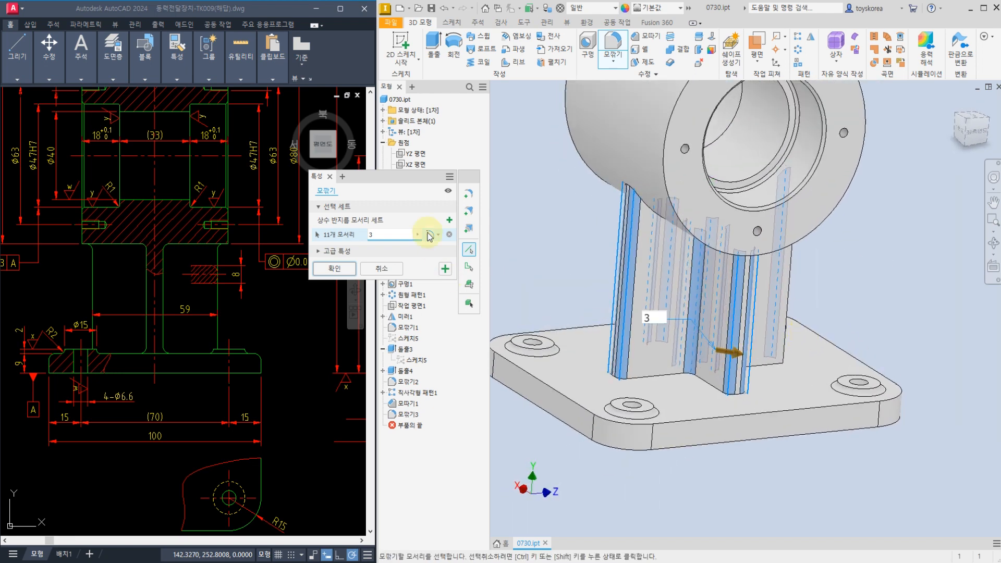
click(336, 269)
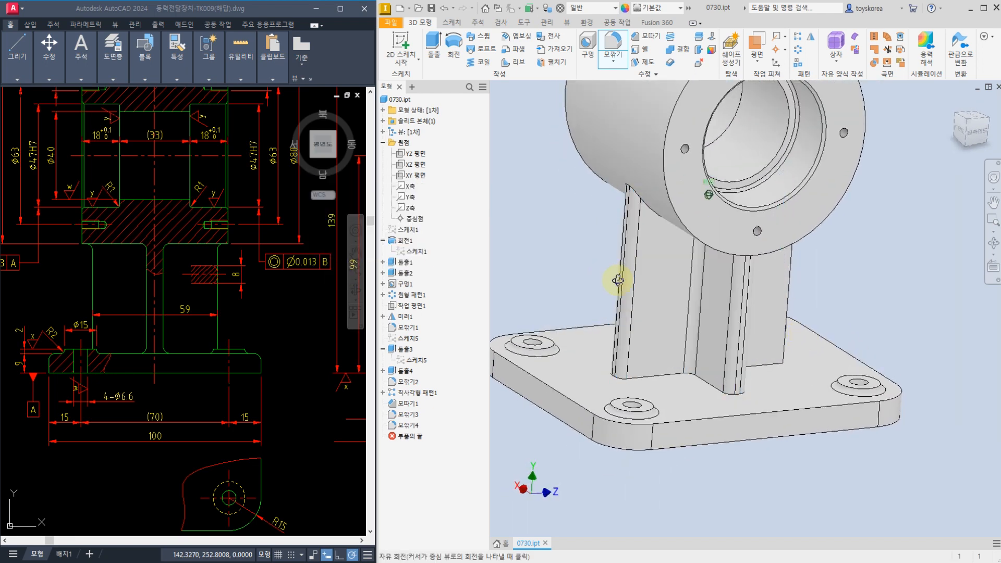
shift+middle_drag(619, 279, 681, 123)
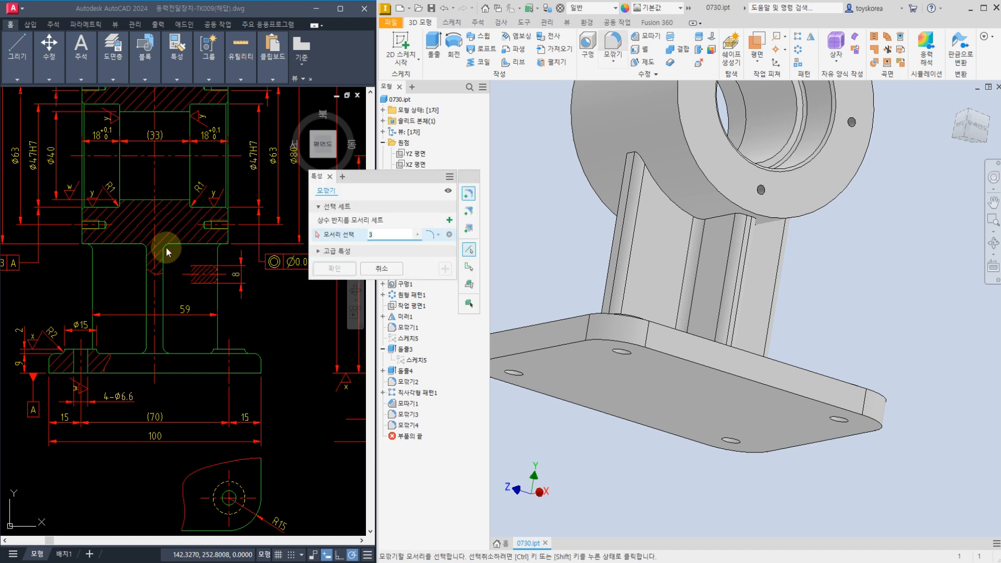
click(724, 214)
shift+middle_drag(711, 252, 734, 256)
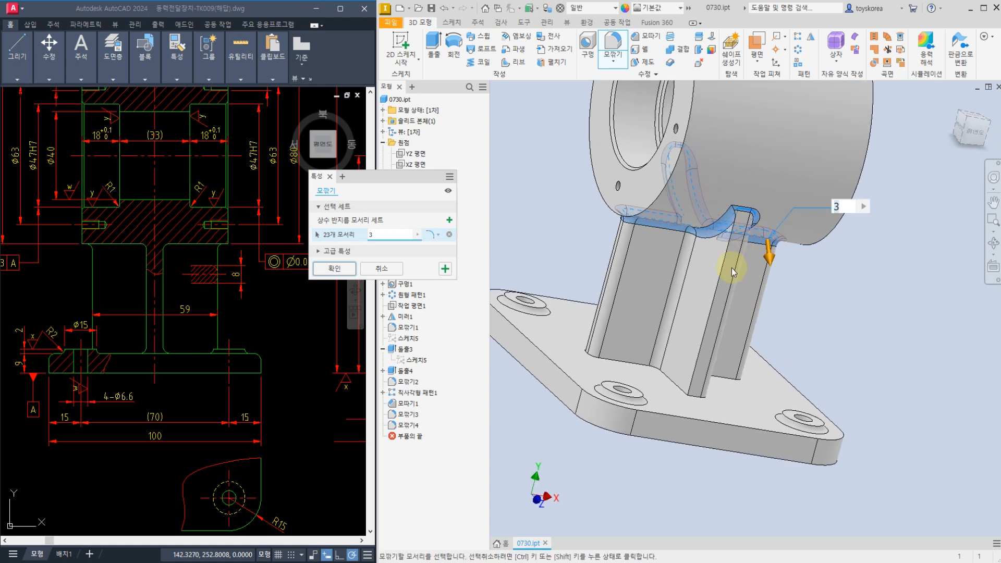
key(Escape)
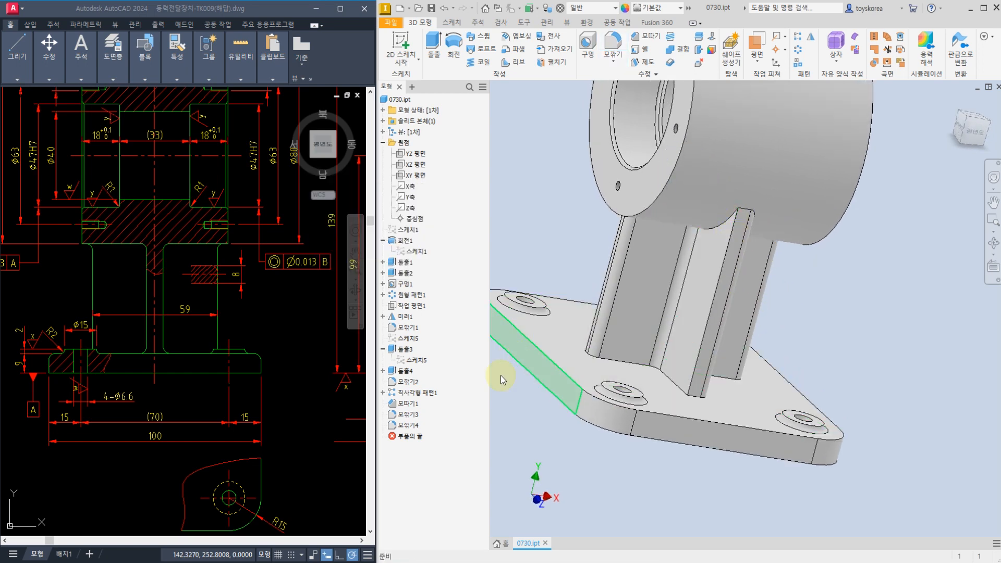
Edit the 3 mm rib fillet, 모깎기4, to include the missed vertical edge of the front rib.
click(413, 427)
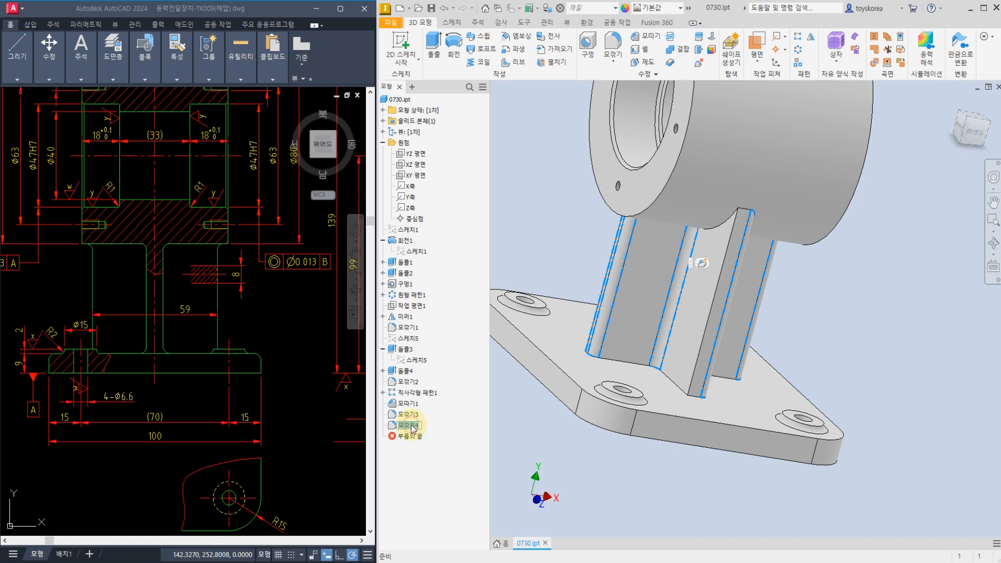
click(415, 429)
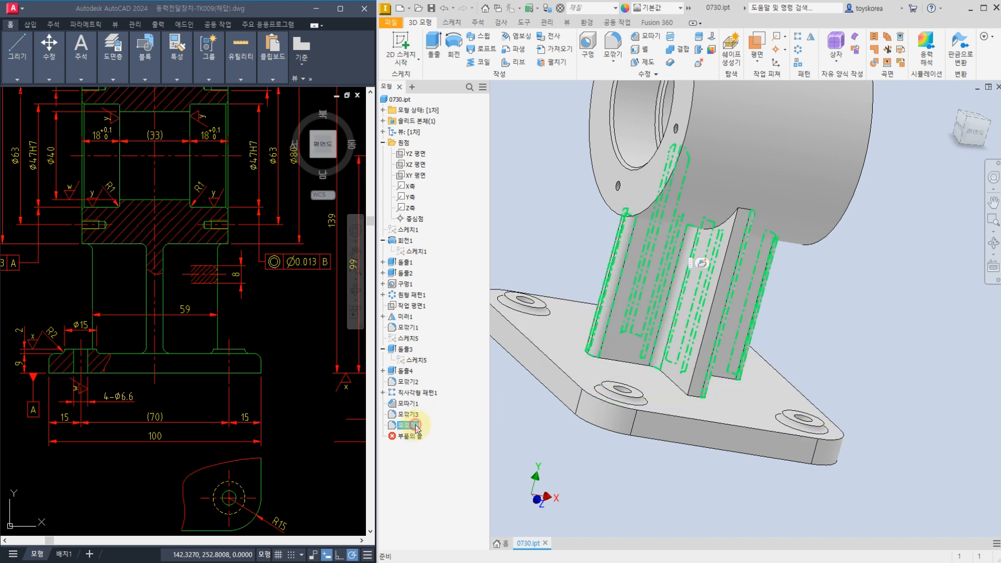
double_click(415, 426)
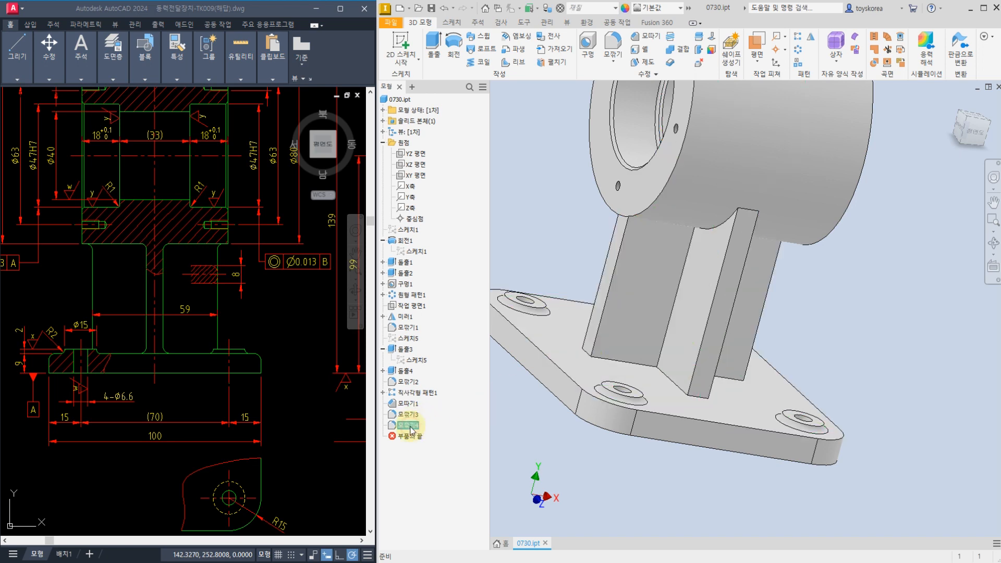
click(633, 305)
click(689, 243)
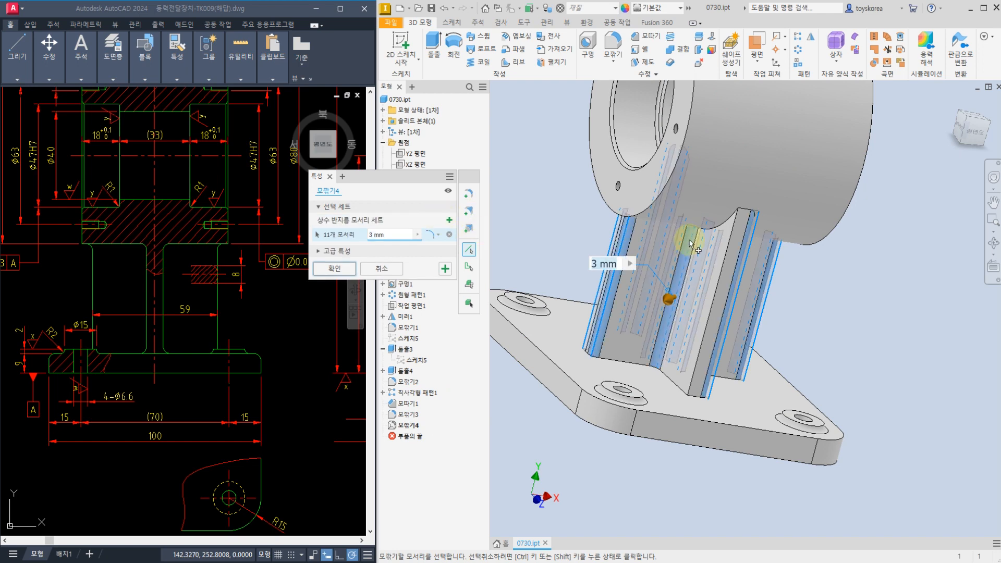
click(728, 246)
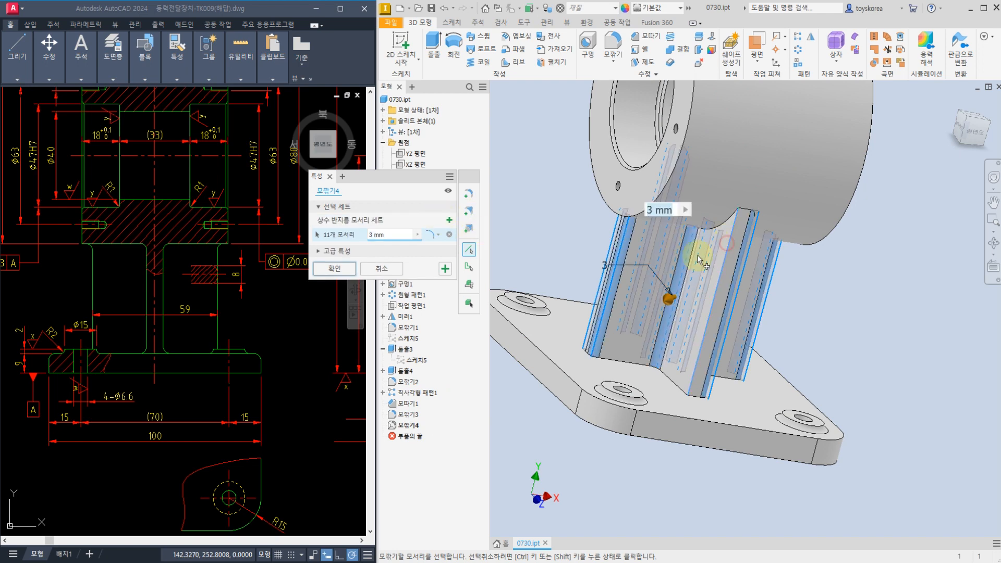
click(333, 267)
Fillet the edges where the support ribs meet the base plate and the cylinder with a 3 mm radius.
scroll(728, 255, up, 4)
shift+middle_drag(728, 261, 717, 280)
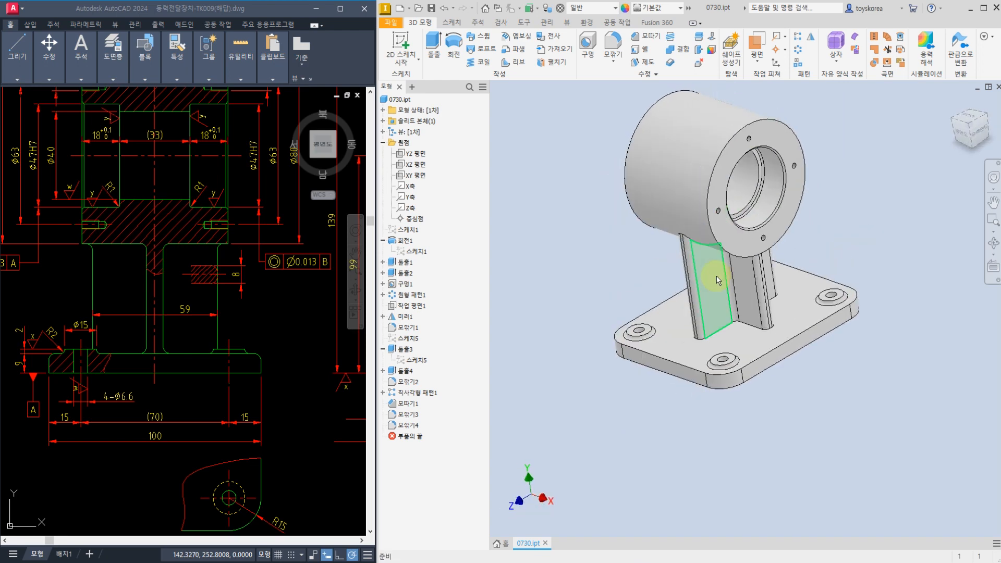
scroll(720, 277, down, 3)
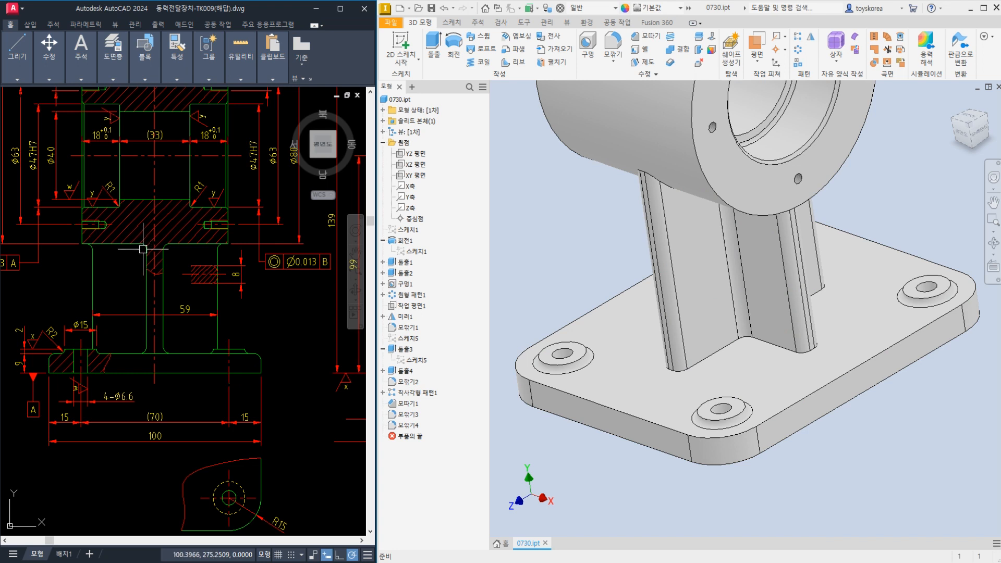
click(613, 46)
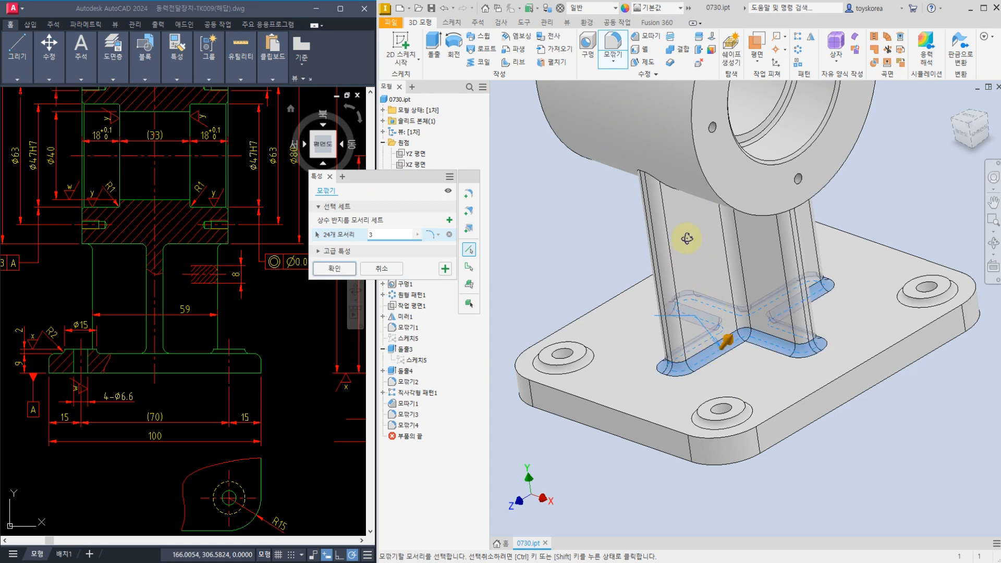
shift+middle_drag(687, 238, 699, 179)
click(693, 162)
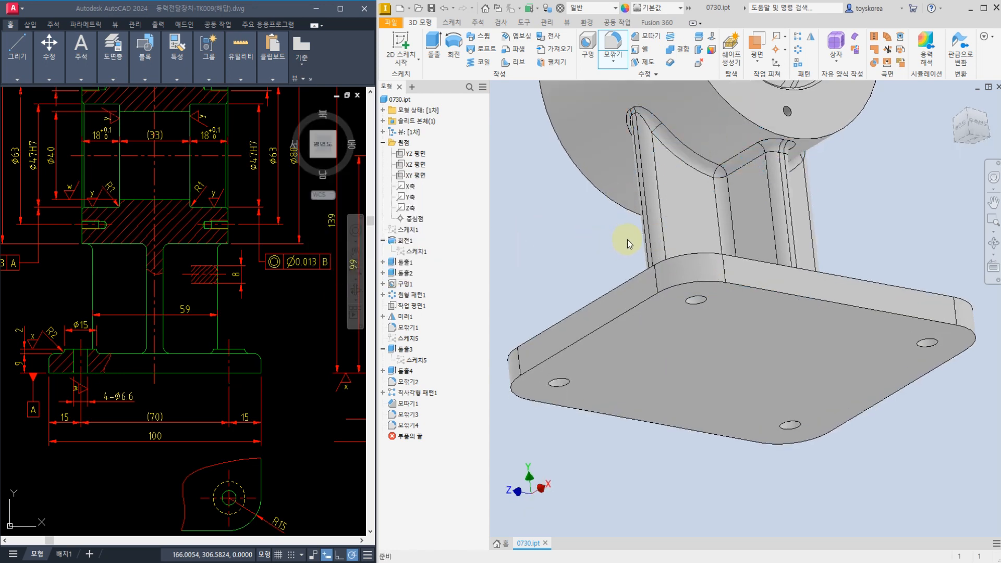
Inspect the fillets at the rib bases and where the ribs join the cylinder, ending in the isometric home view.
shift+middle_drag(626, 287, 632, 297)
scroll(744, 285, up, 3)
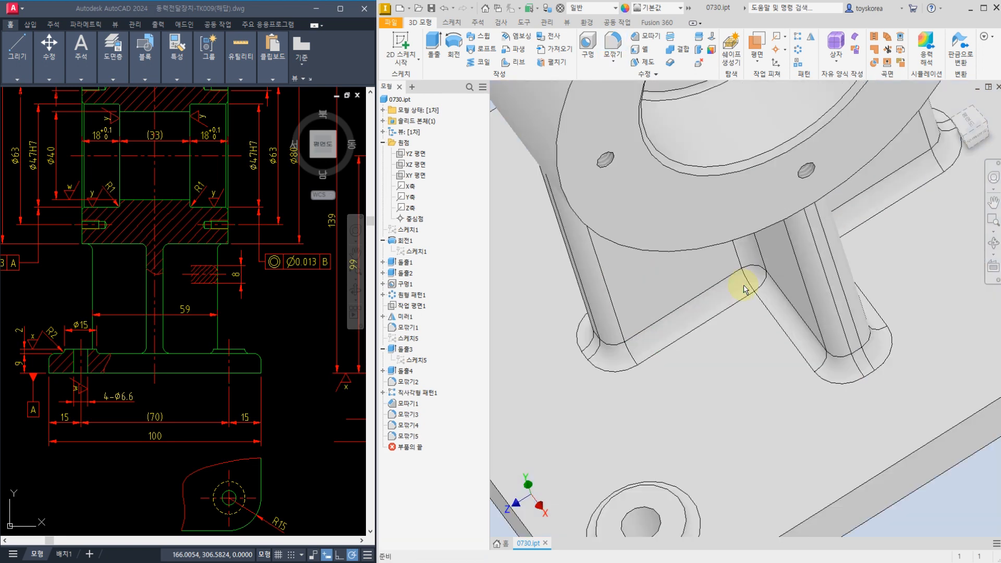
scroll(744, 285, down, 5)
scroll(825, 280, up, 4)
scroll(823, 271, down, 3)
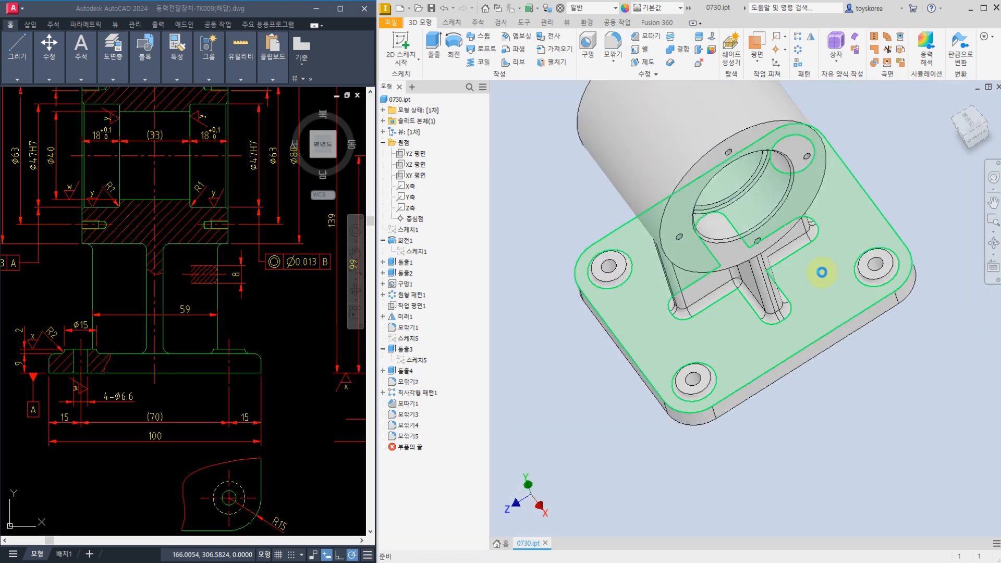
middle_drag(824, 272, 798, 287)
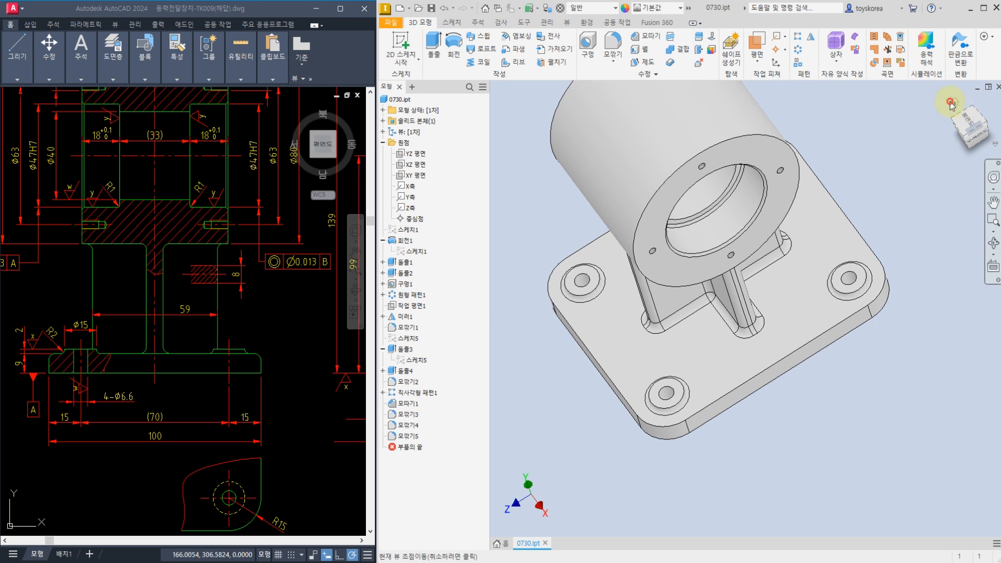
click(952, 103)
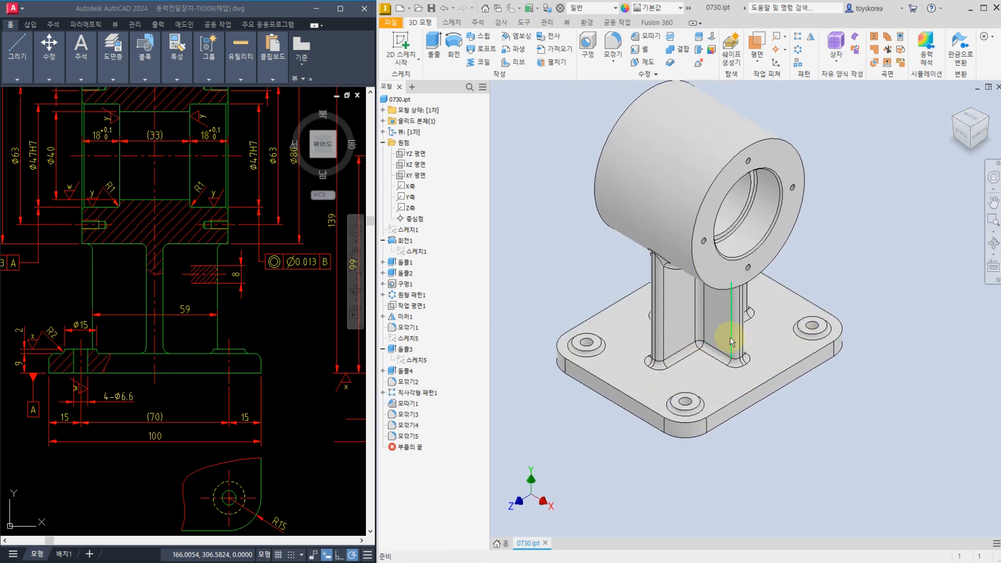
Fillet the base plate's entire top outer edge with a 3 mm radius.
middle_drag(239, 309, 230, 360)
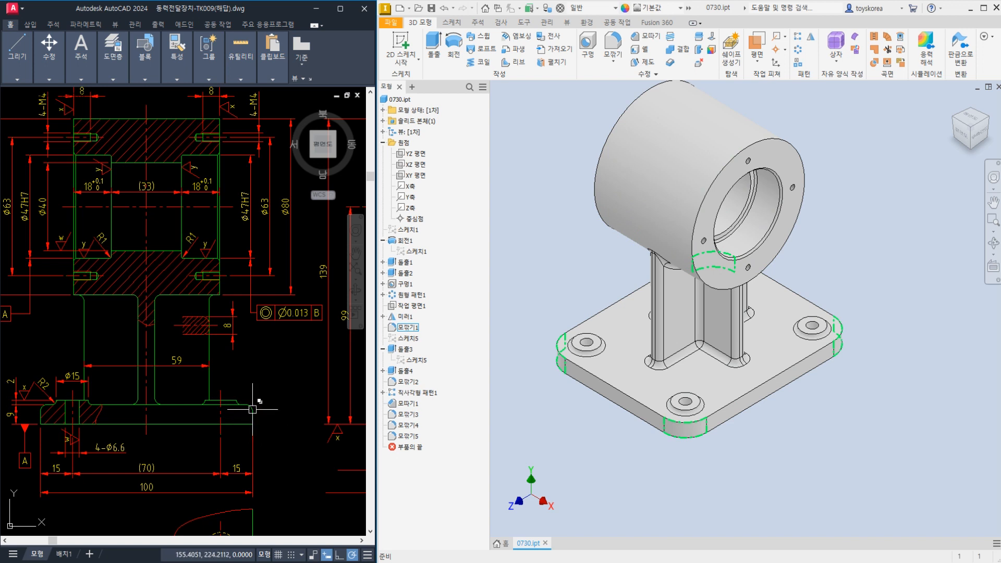
click(613, 47)
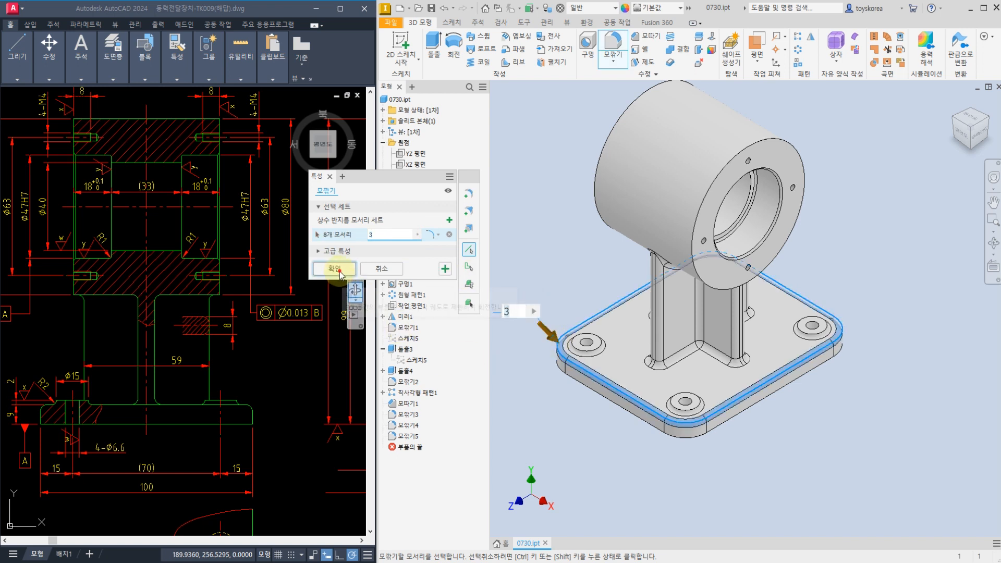
click(336, 268)
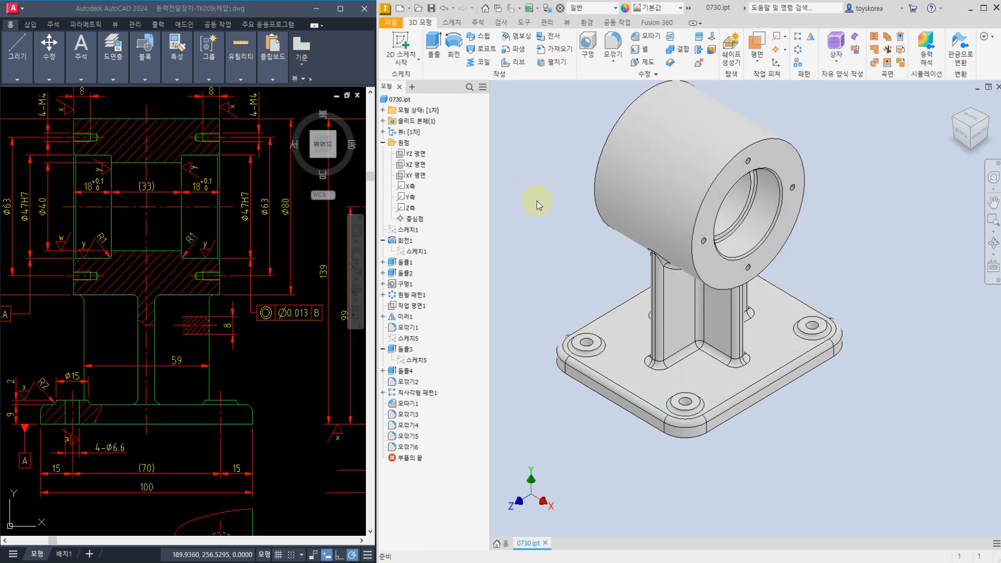
Examine the bore, rib and base plate fillets from several sides and compare them with the drawing's front and side views.
shift+middle_drag(539, 204, 656, 202)
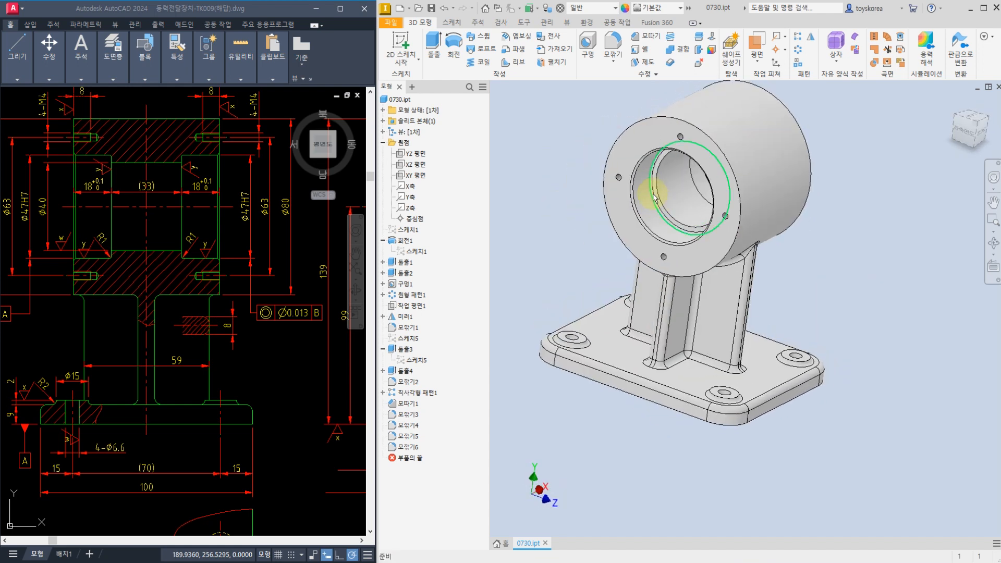
shift+middle_drag(721, 212, 636, 239)
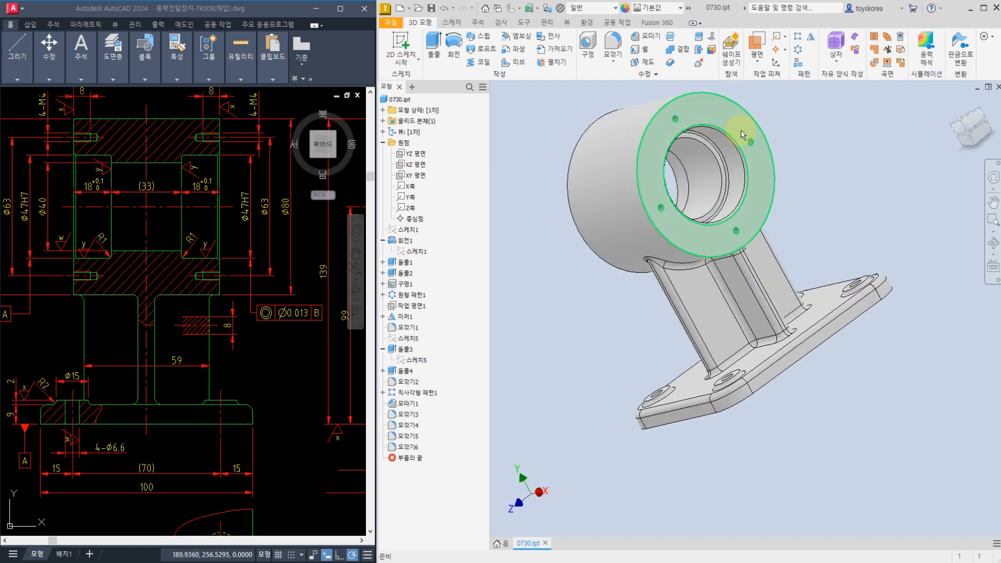
scroll(740, 129, up, 6)
scroll(811, 173, down, 7)
shift+middle_drag(765, 221, 765, 215)
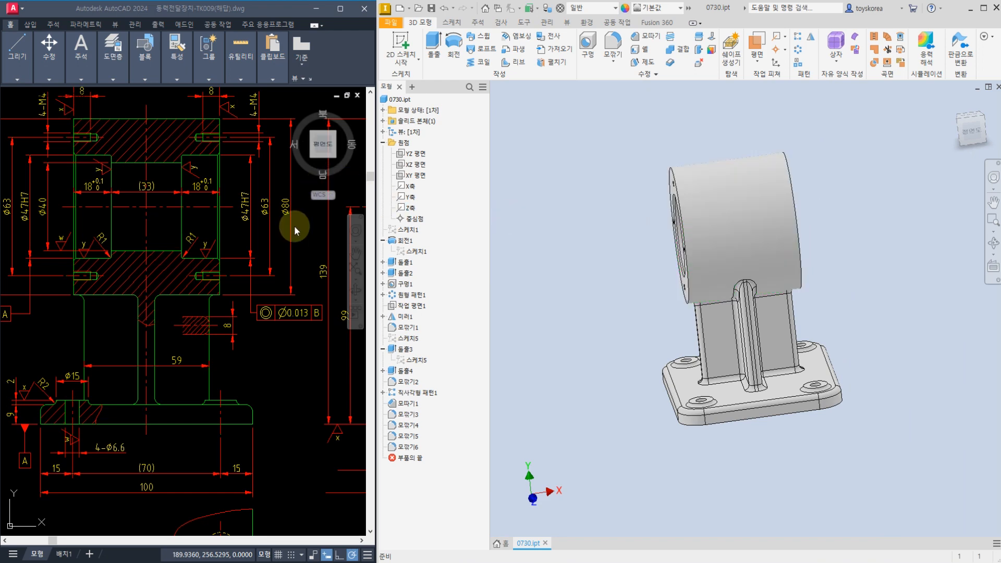
middle_drag(588, 329, 538, 290)
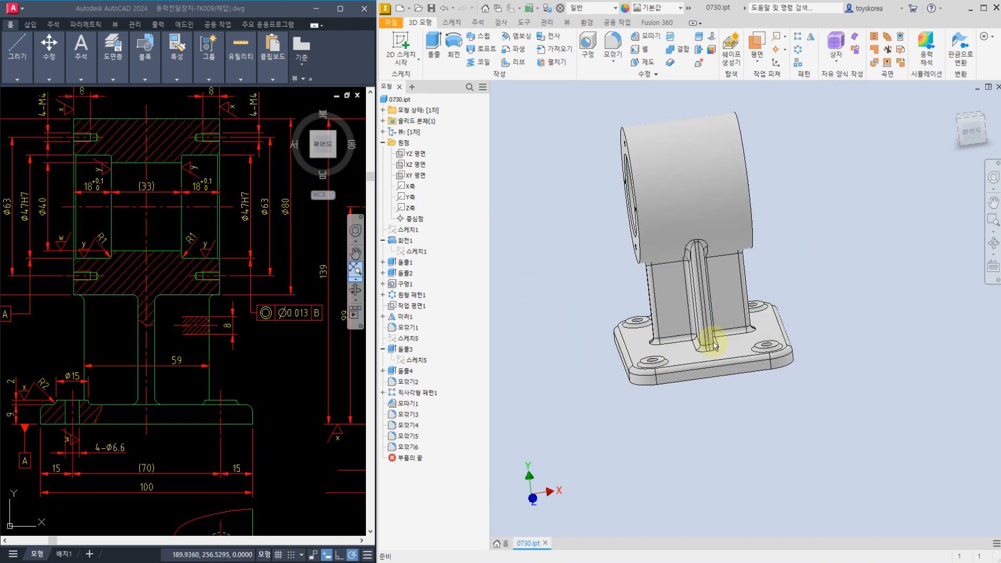
scroll(711, 343, up, 4)
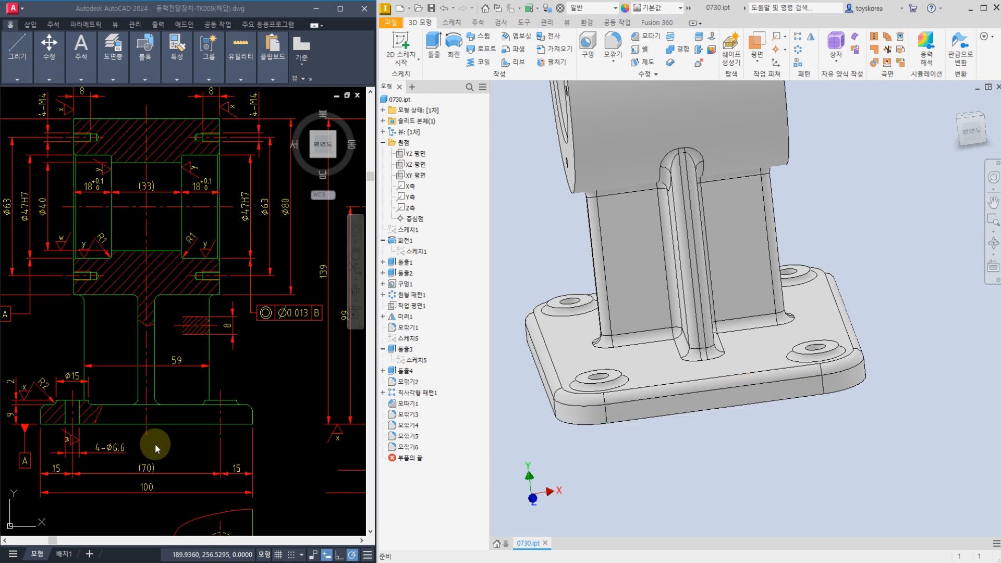
middle_drag(280, 418, 84, 401)
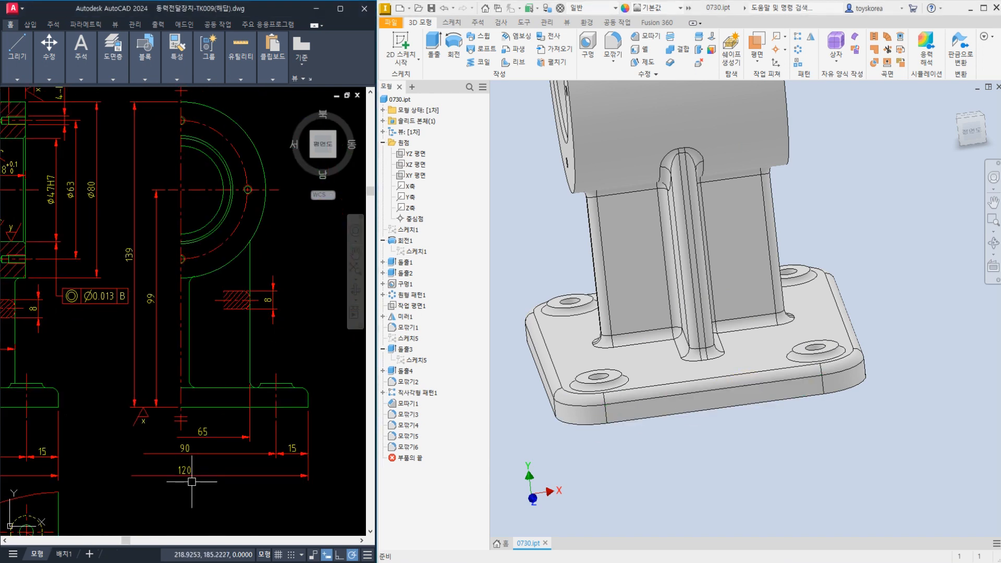
mouse_move(690, 380)
shift+middle_down()
mouse_move(748, 376)
mouse_move(716, 432)
mouse_move(735, 431)
mouse_move(793, 336)
mouse_move(807, 383)
mouse_move(822, 393)
shift+middle_up()
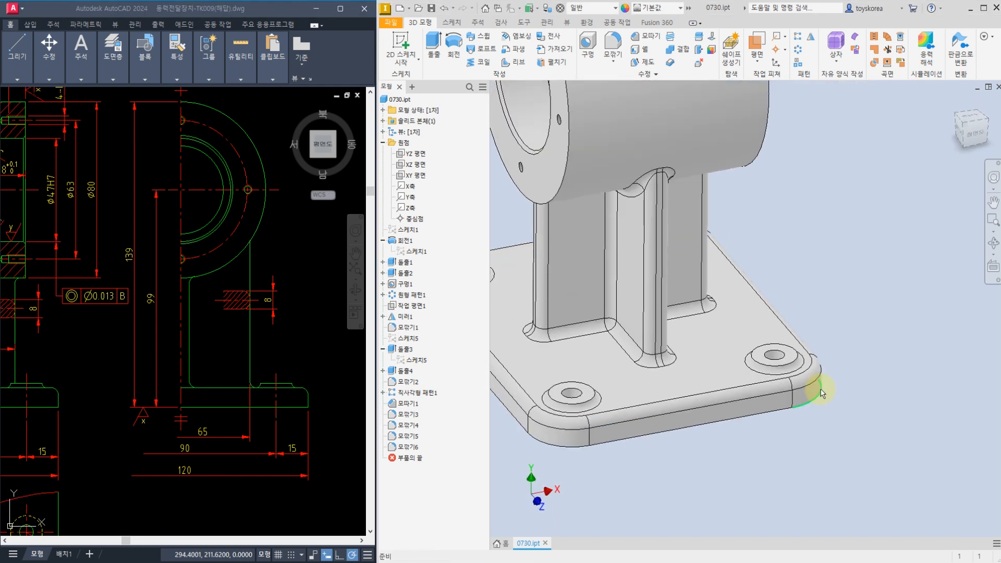
Review the drawing's side view, R15 base plate corner detail and front section view against the modeled housing.
middle_drag(283, 293, 318, 238)
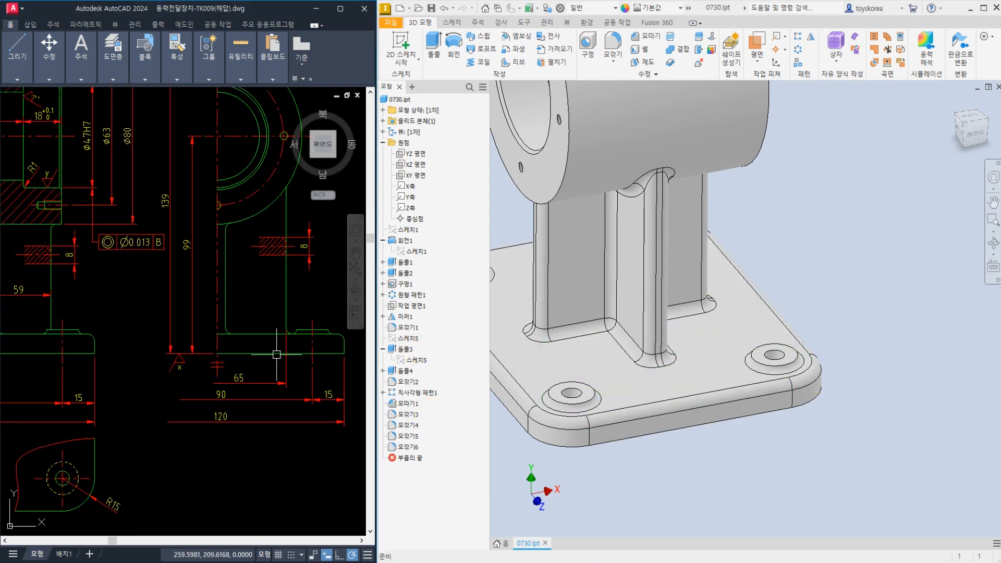
scroll(276, 354, down, 2)
mouse_move(185, 308)
middle_down()
mouse_move(194, 293)
mouse_move(304, 300)
middle_up()
middle_drag(217, 409, 107, 333)
scroll(114, 331, up, 4)
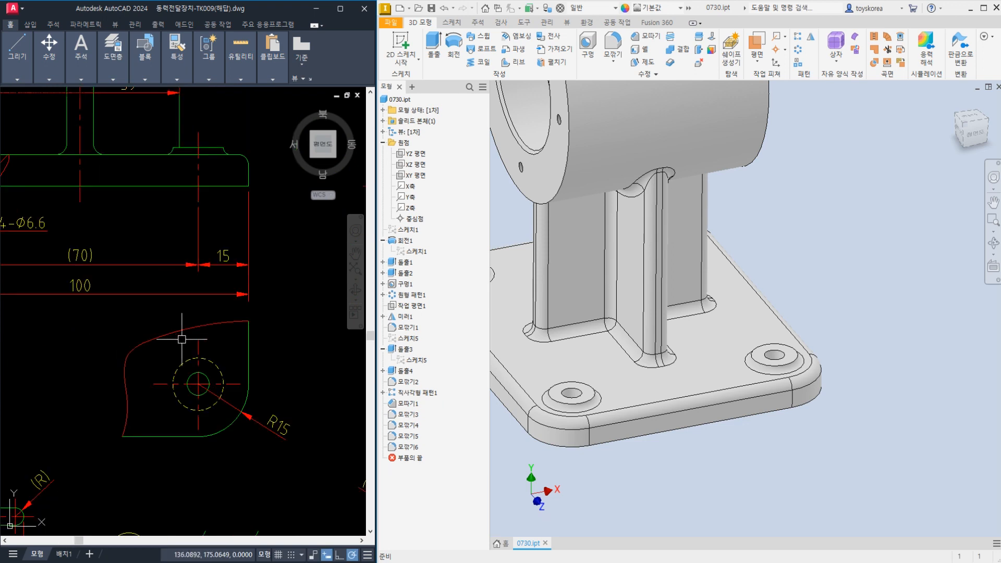
middle_drag(257, 412, 193, 352)
scroll(157, 249, down, 5)
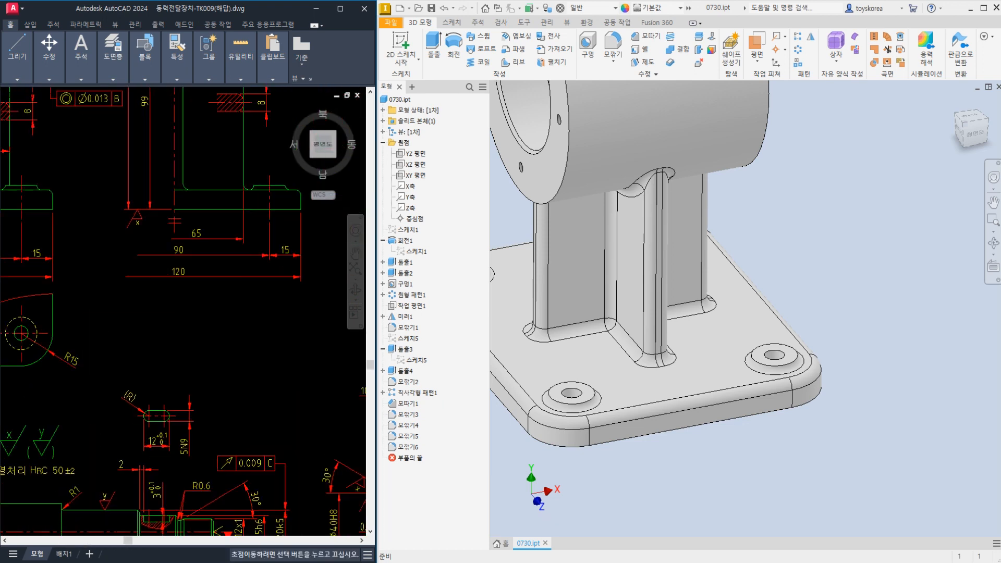
scroll(156, 249, up, 2)
scroll(156, 249, up, 3)
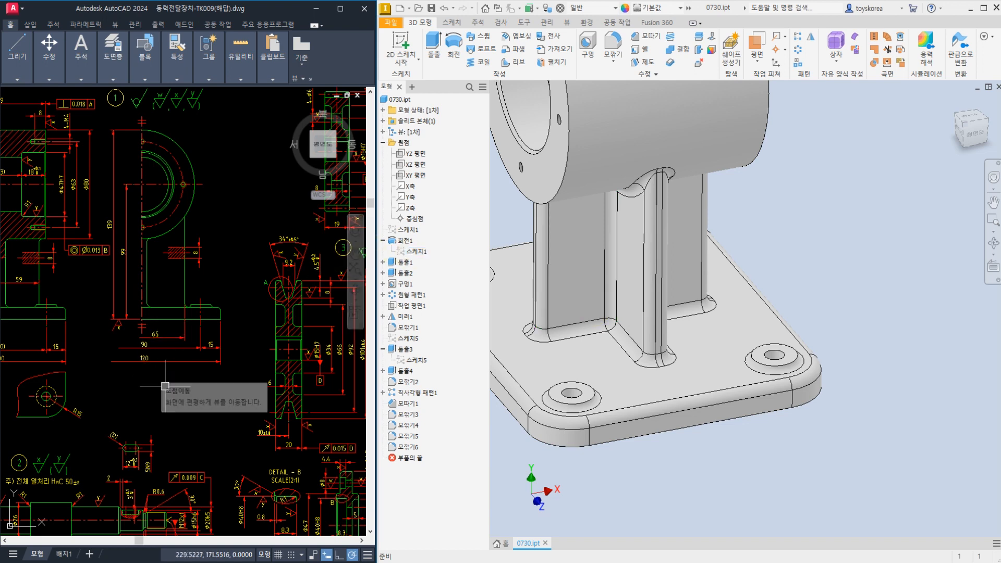
scroll(671, 270, down, 3)
scroll(640, 216, up, 4)
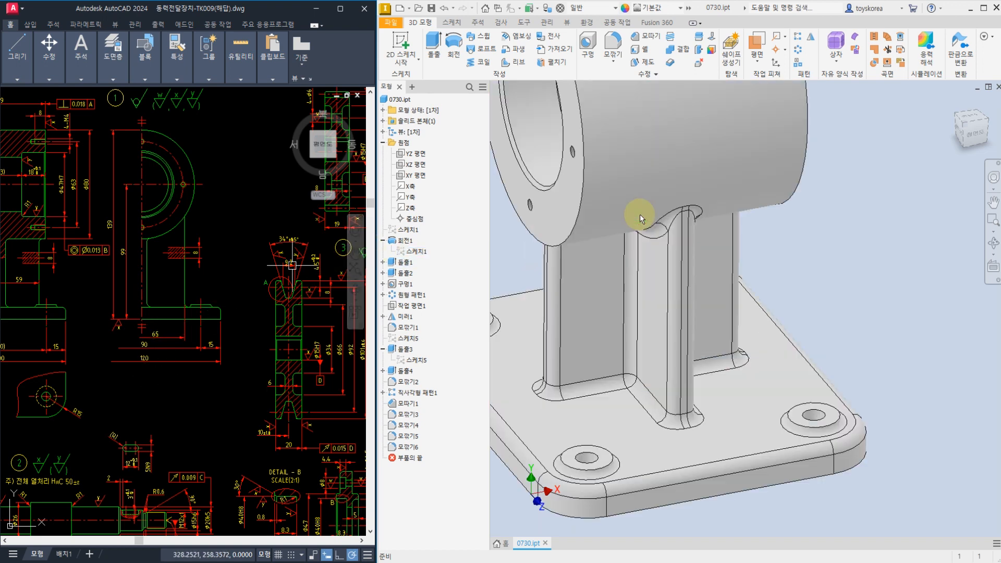
click(202, 316)
scroll(203, 229, down, 4)
scroll(139, 206, up, 6)
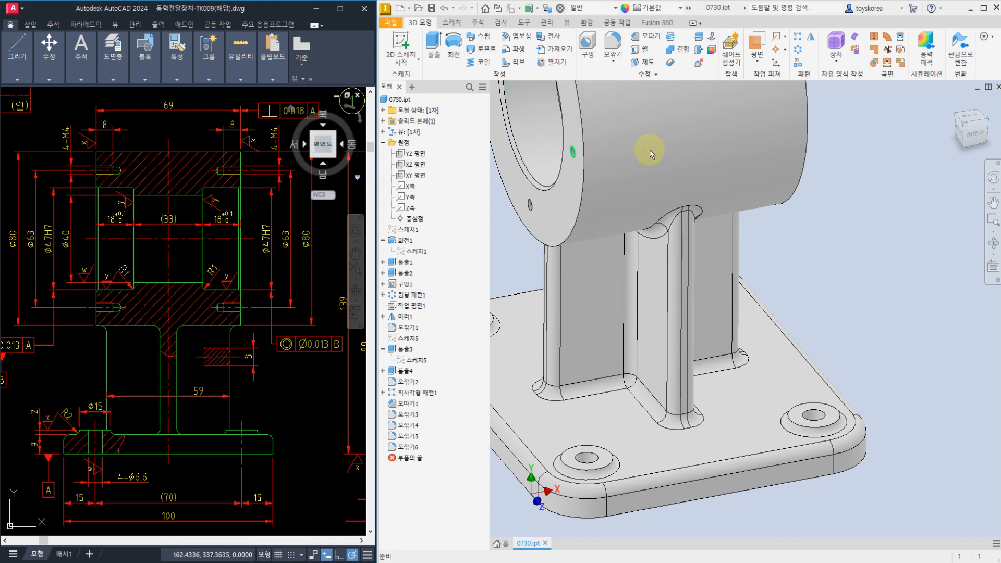
Inspect the finished housing from several sides, checking the bore, bolt holes, ribs, base plate top and underside.
middle_drag(777, 218, 782, 308)
shift+middle_drag(686, 250, 737, 139)
shift+middle_drag(686, 228, 700, 268)
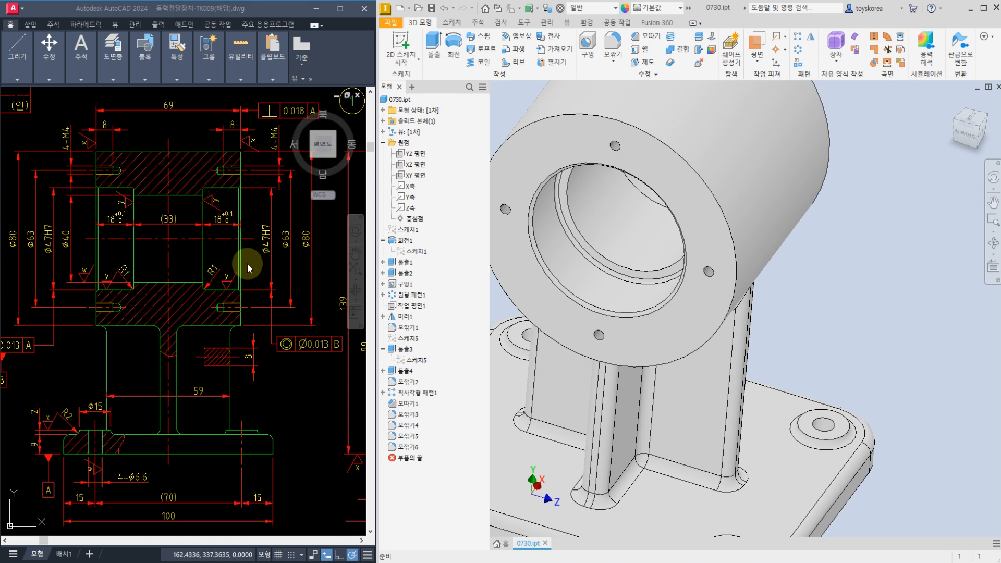
middle_drag(782, 359, 781, 284)
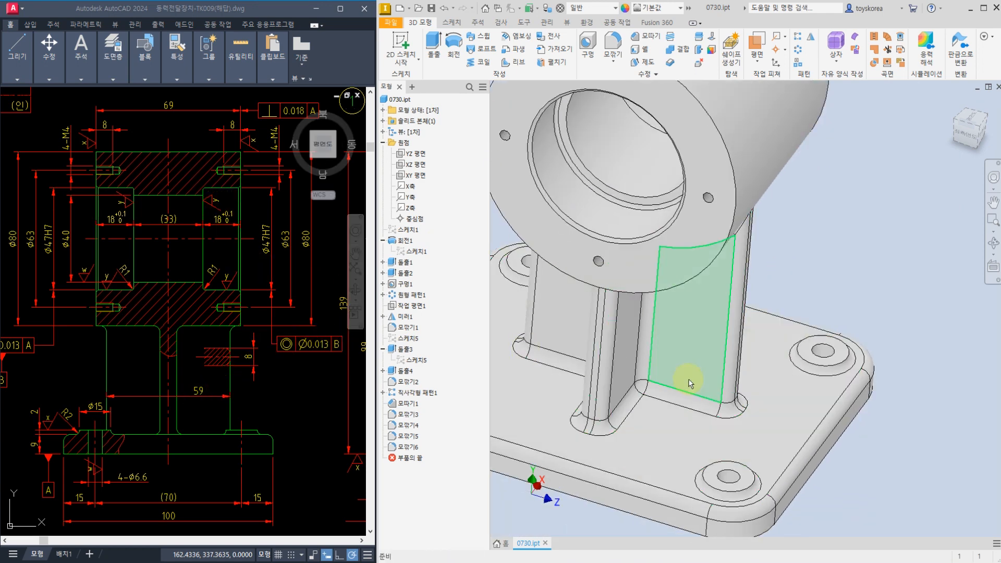
mouse_move(682, 380)
shift+middle_down()
mouse_move(699, 353)
mouse_move(653, 371)
mouse_move(632, 398)
mouse_move(661, 359)
mouse_move(699, 353)
mouse_move(667, 400)
mouse_move(671, 389)
shift+middle_up()
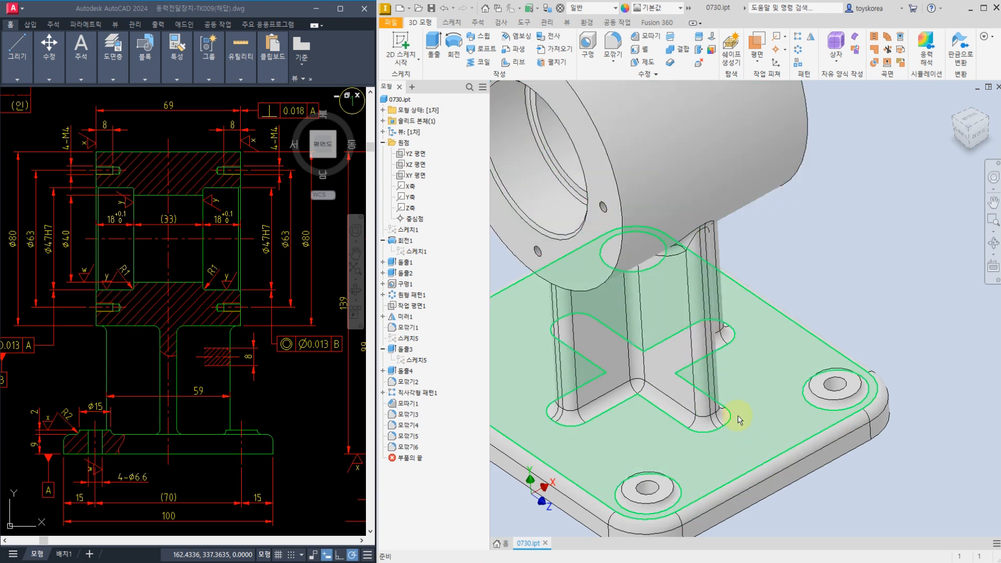
scroll(793, 406, down, 4)
shift+middle_drag(747, 380, 583, 358)
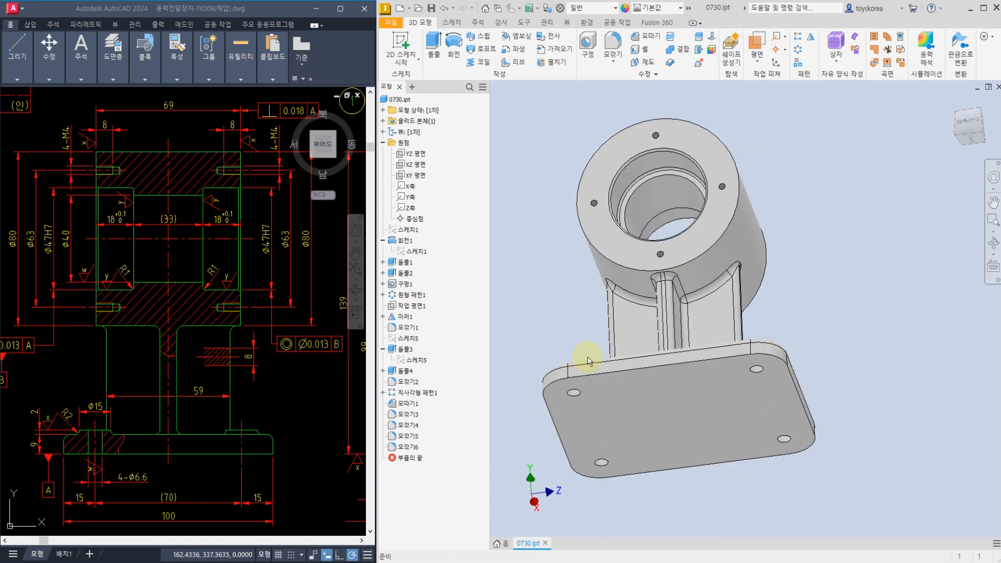
shift+middle_drag(480, 313, 614, 402)
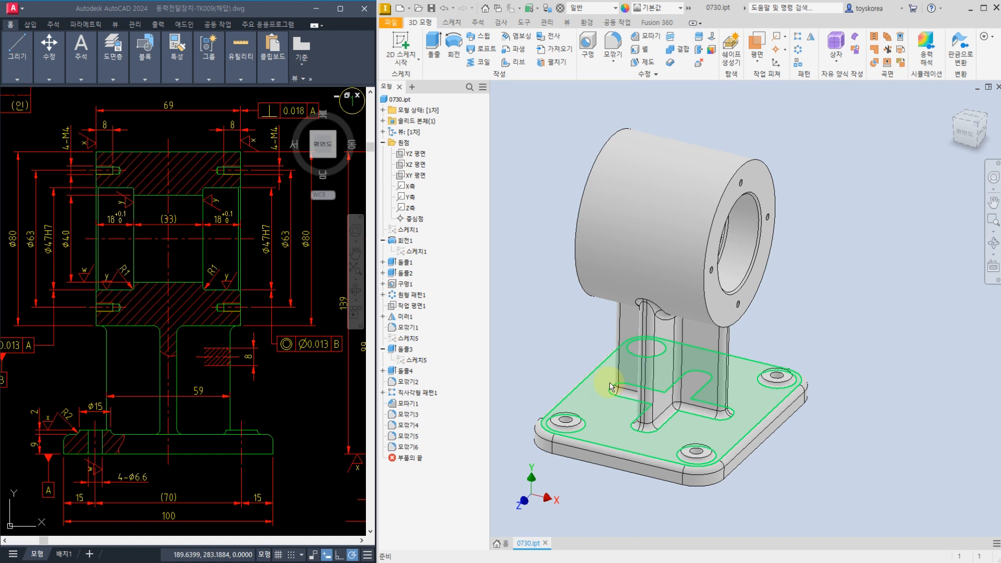
shift+middle_drag(612, 387, 615, 360)
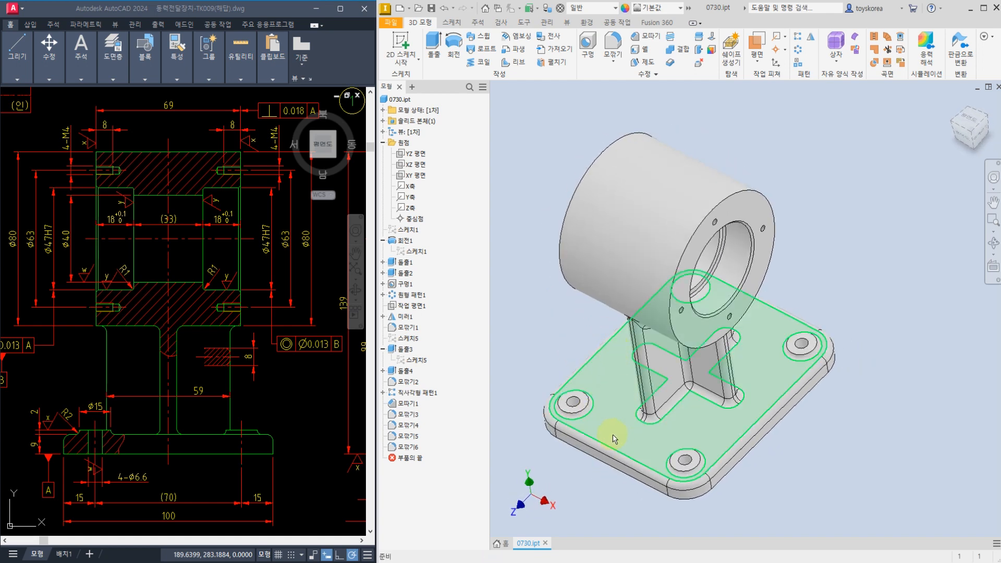
shift+middle_drag(584, 458, 606, 444)
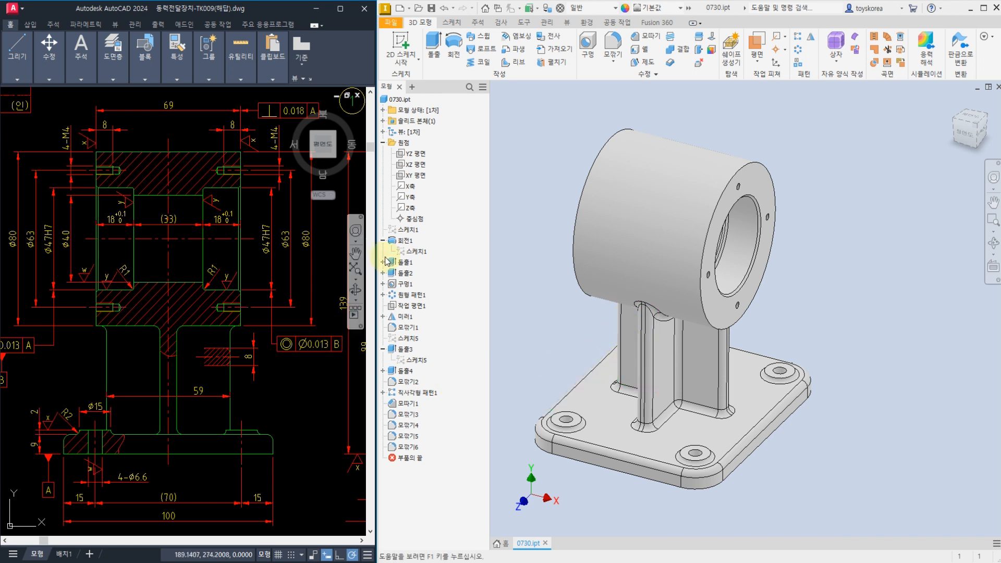
Save a copy of the part under the new name 01_본체 on the desktop as an Inventor part file.
click(390, 15)
key(Escape)
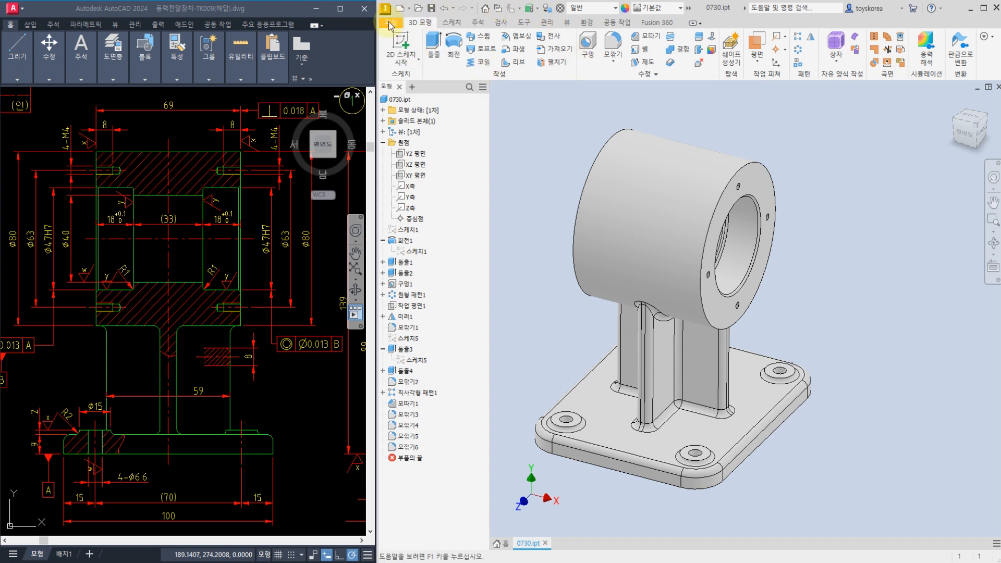
click(391, 22)
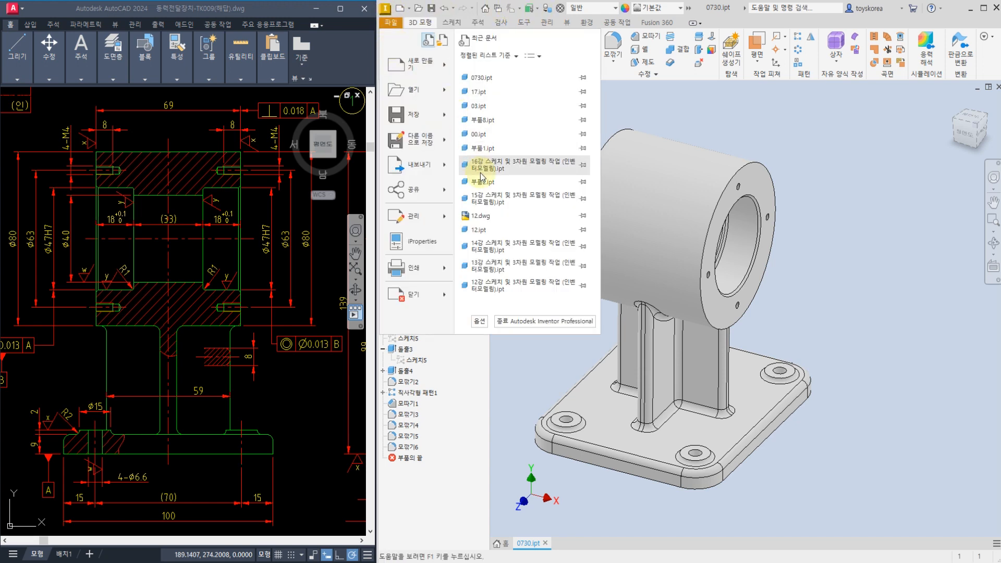
click(408, 141)
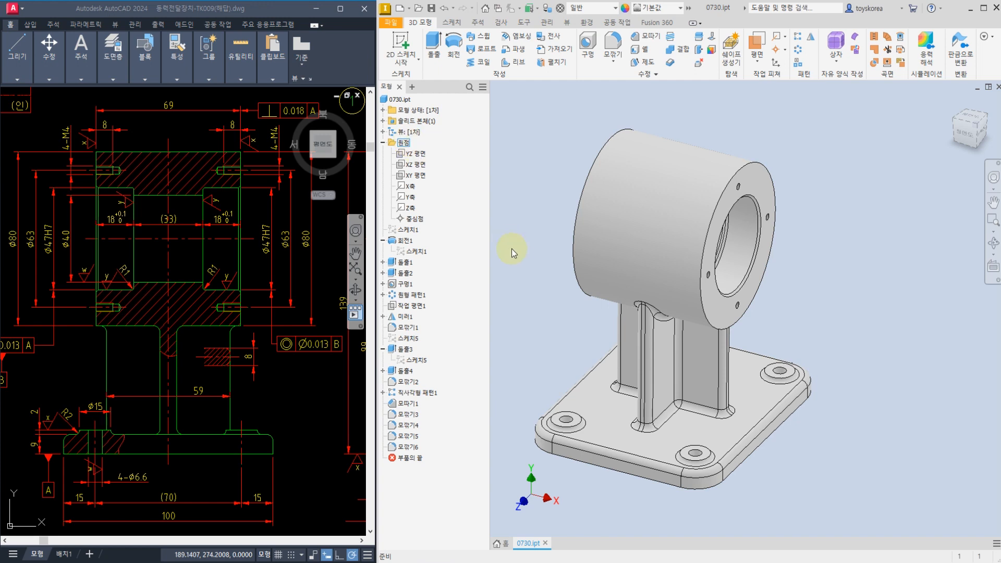
text(b)
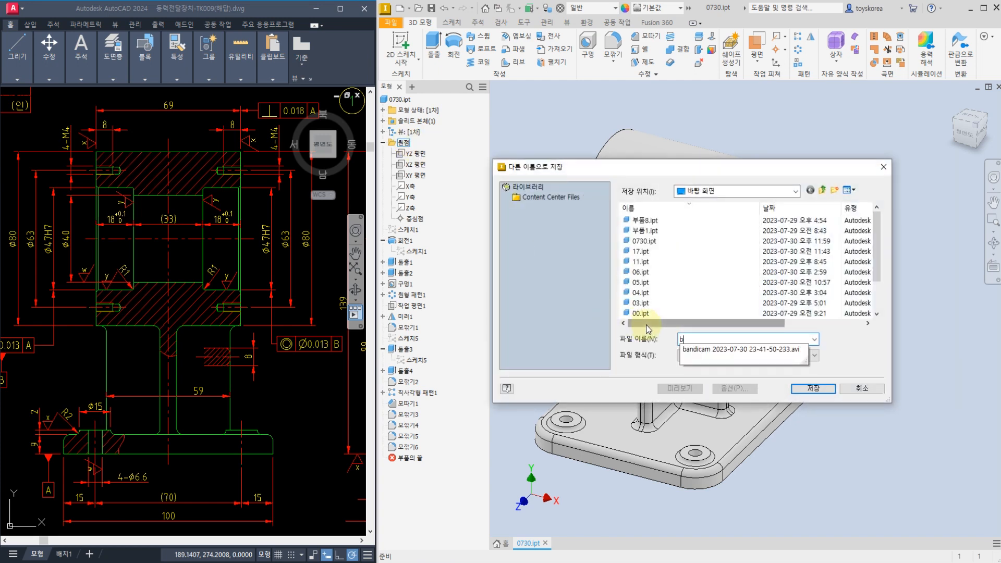
key(BackSpace)
text(Bo)
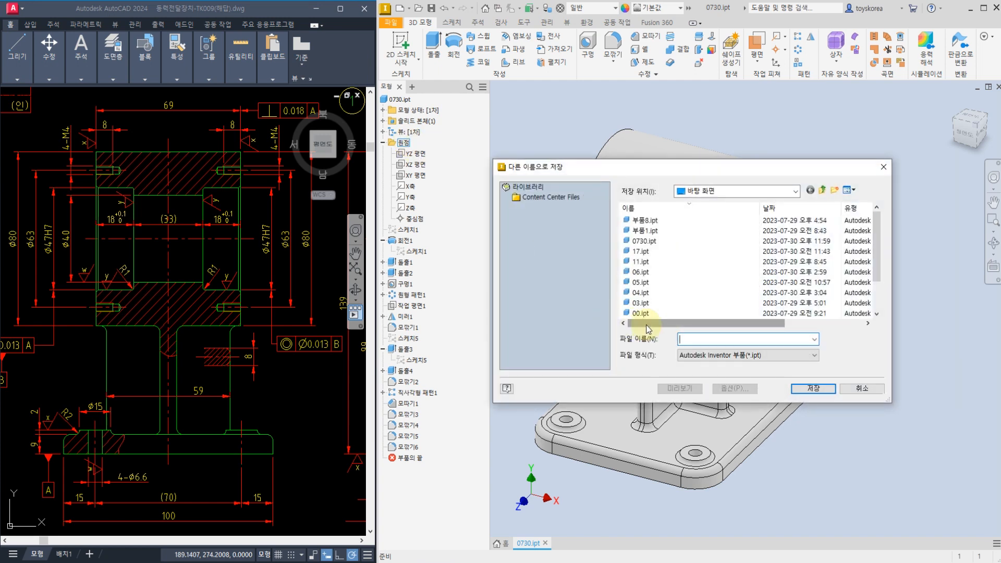
text(01_본체)
key(Return)
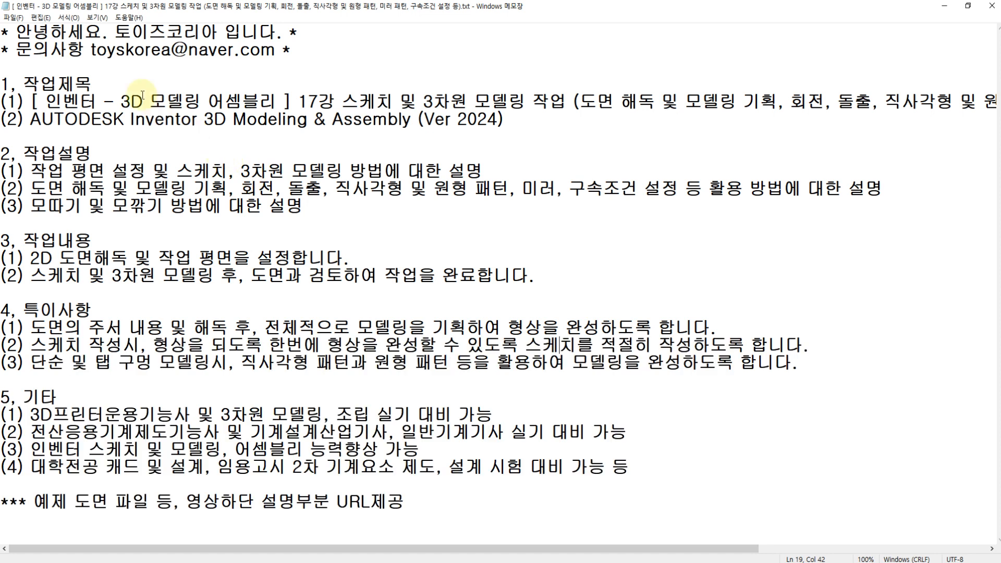
Review the lesson notes in Notepad, highlighting the list of modeling features and the special notes section.
click(104, 82)
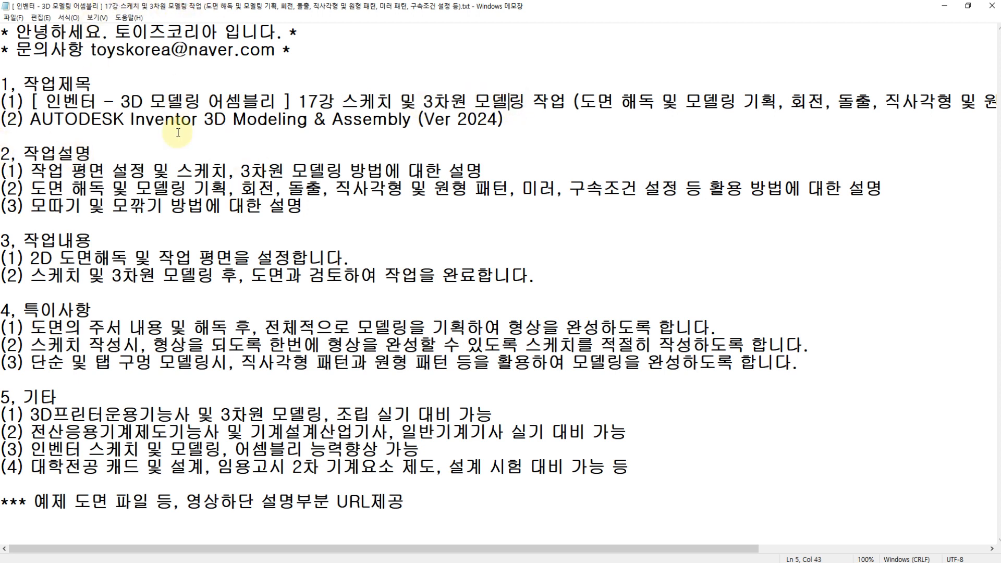
click(304, 163)
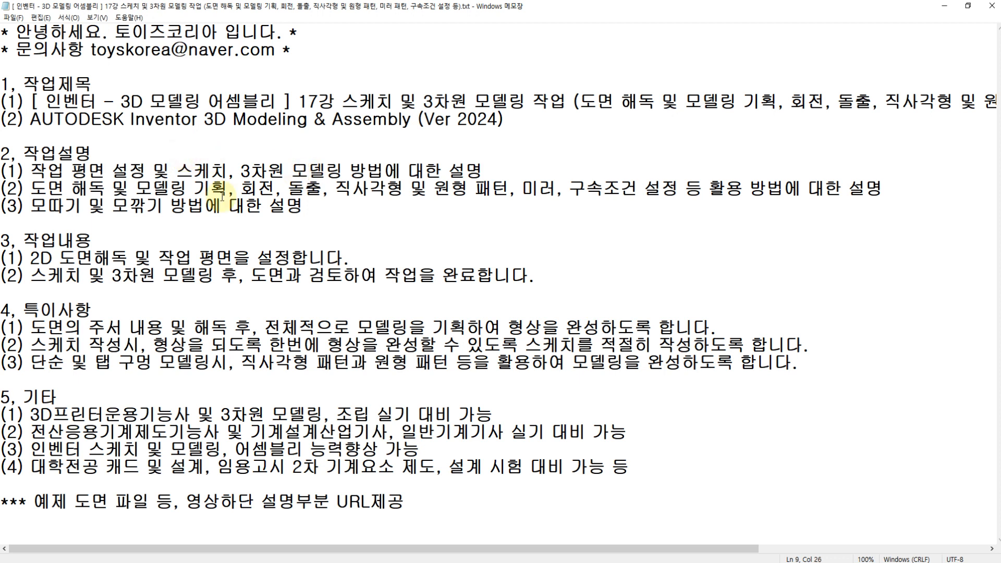
click(49, 189)
drag(244, 186, 693, 188)
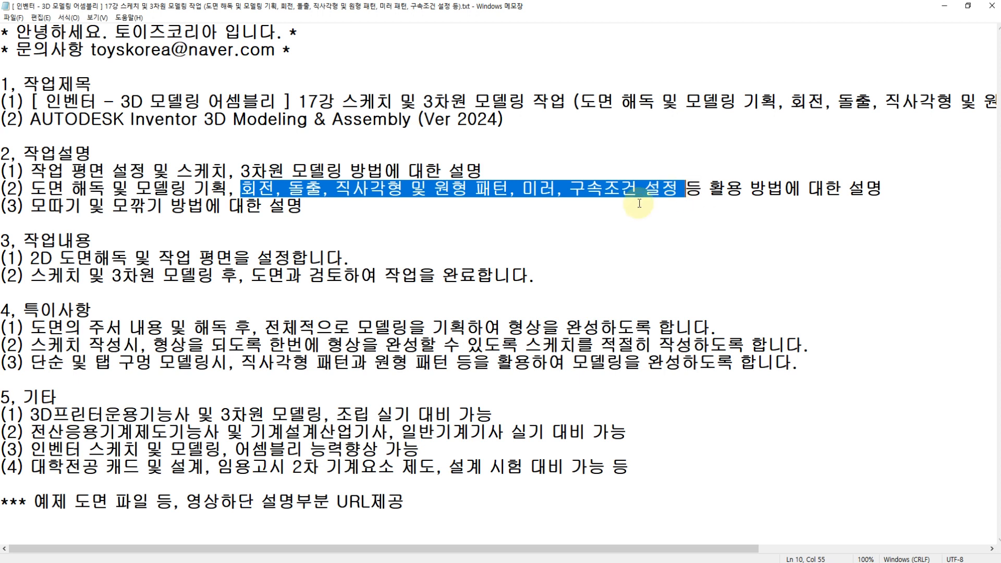
click(87, 217)
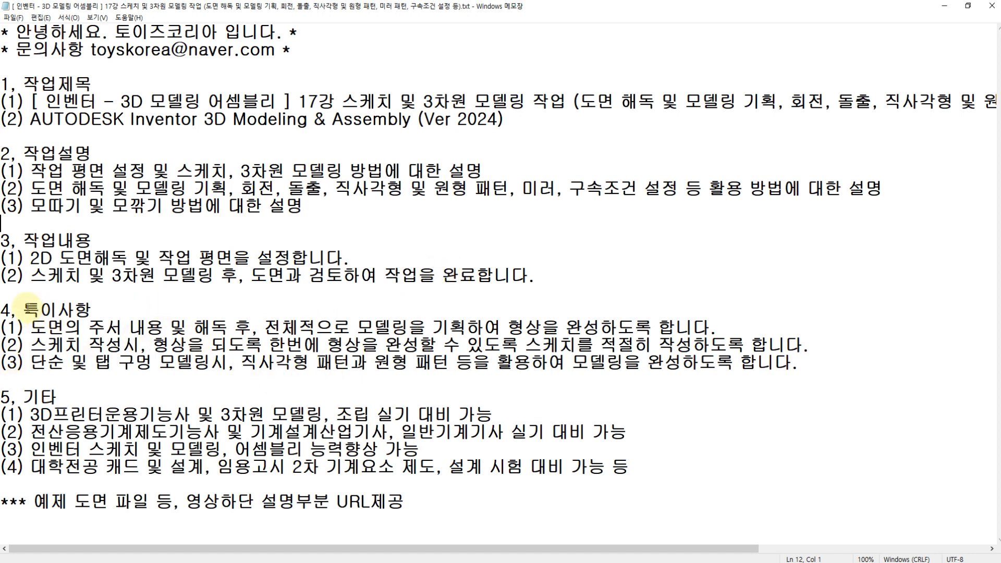
drag(26, 310, 781, 374)
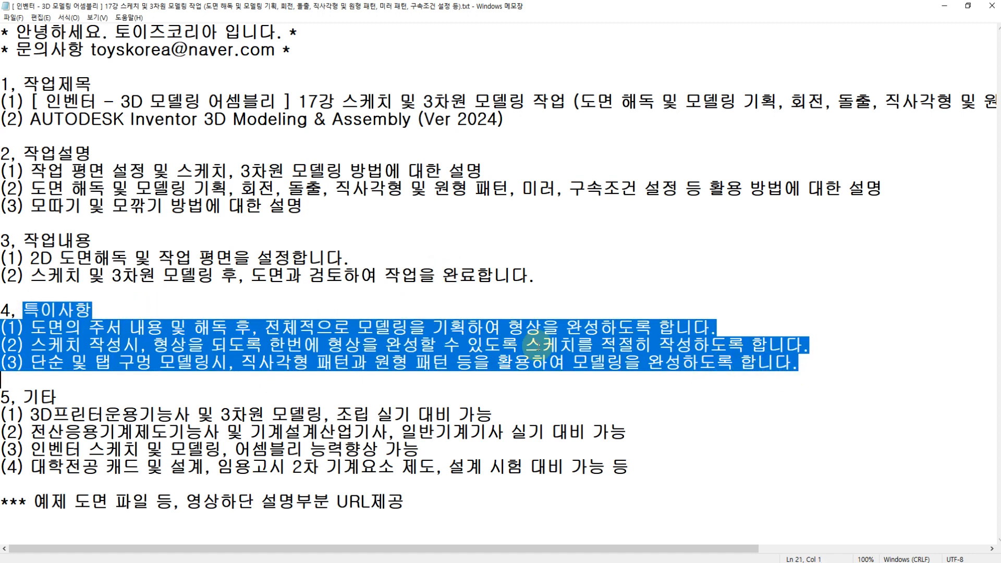
click(104, 82)
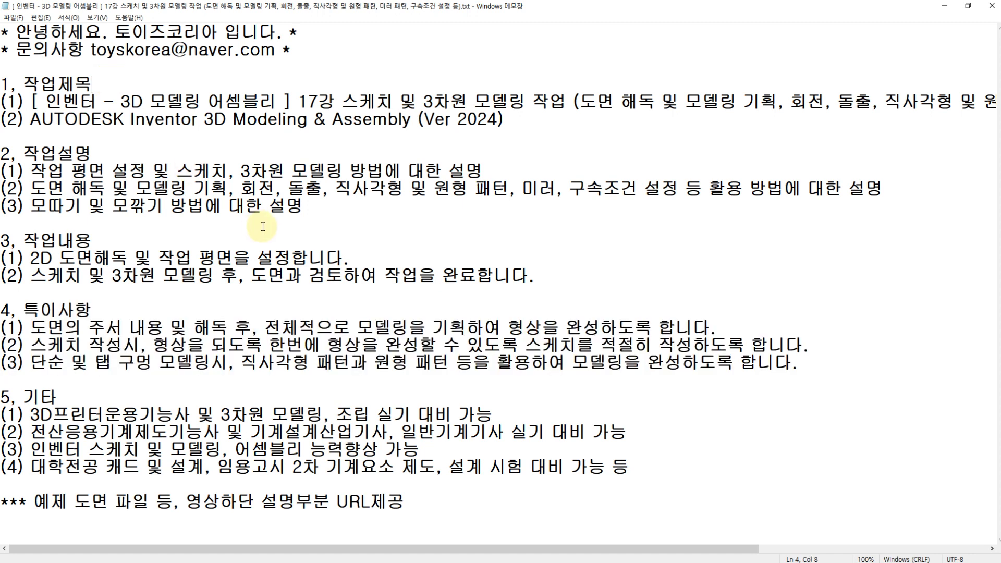